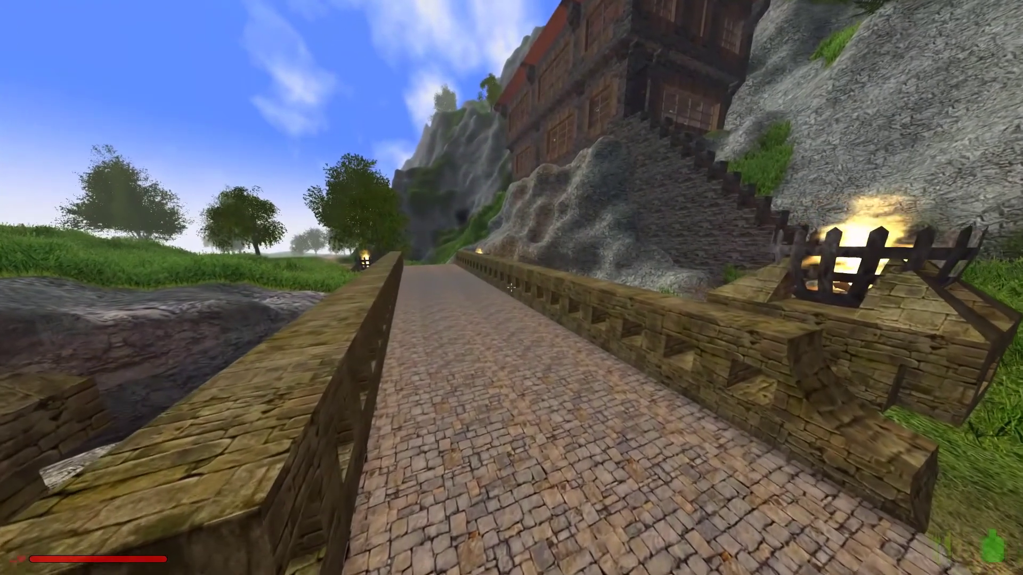
# - Check the carried materials, then walk up the stairs into the house's living room
pyautogui.press('Tab')
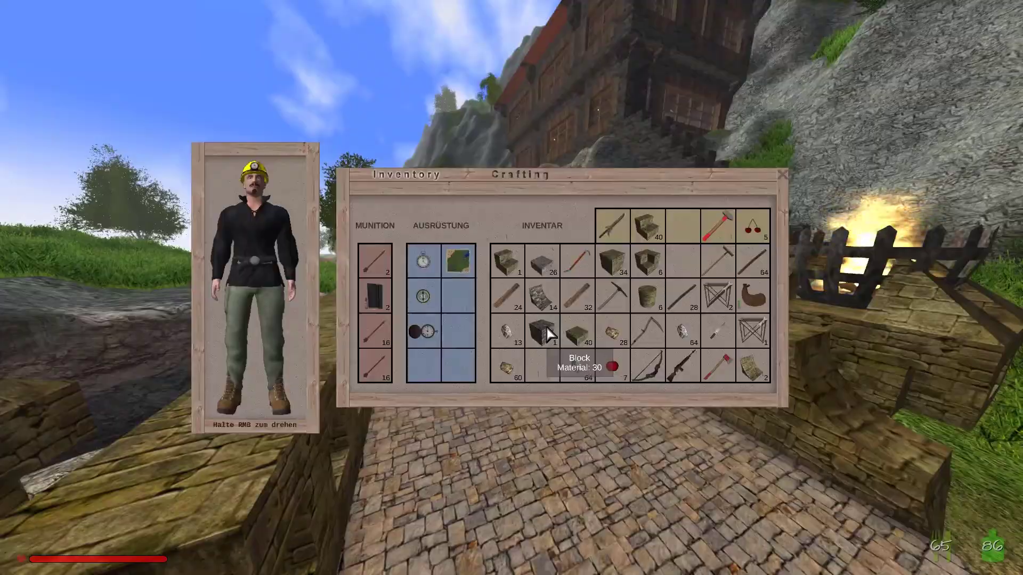
pyautogui.press('Tab')
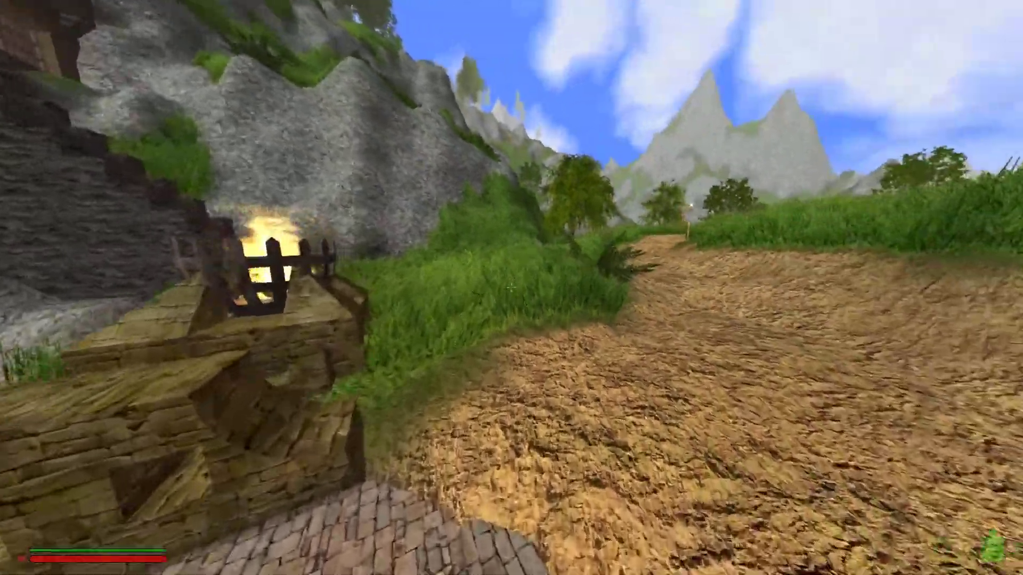
pyautogui.press('w')
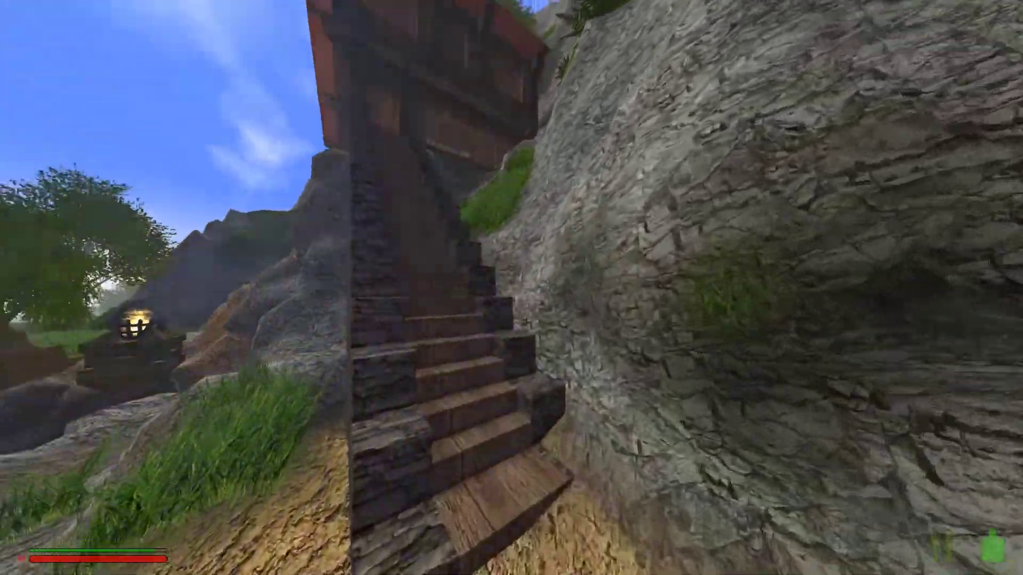
pyautogui.press('w')
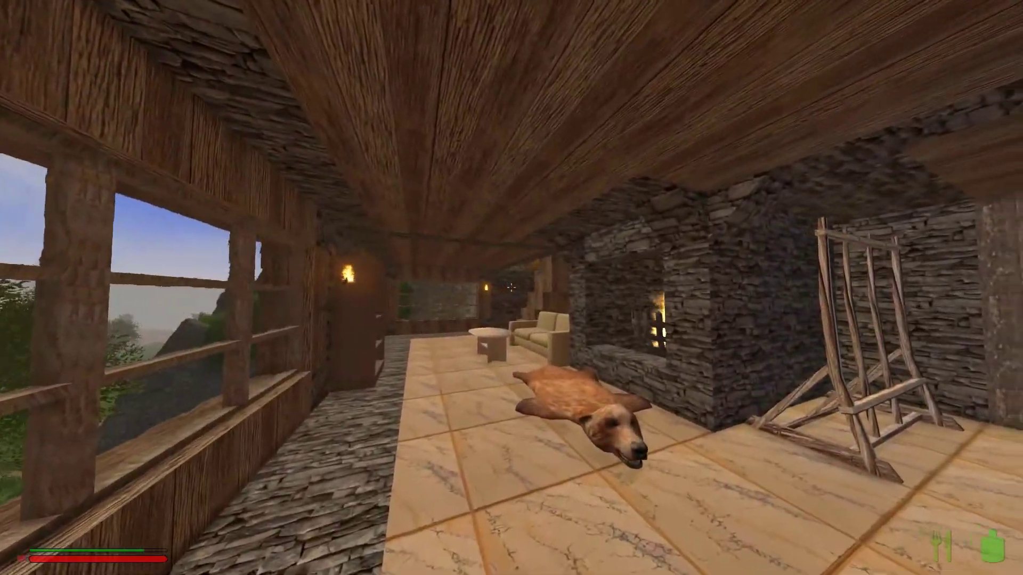
pyautogui.press('w')
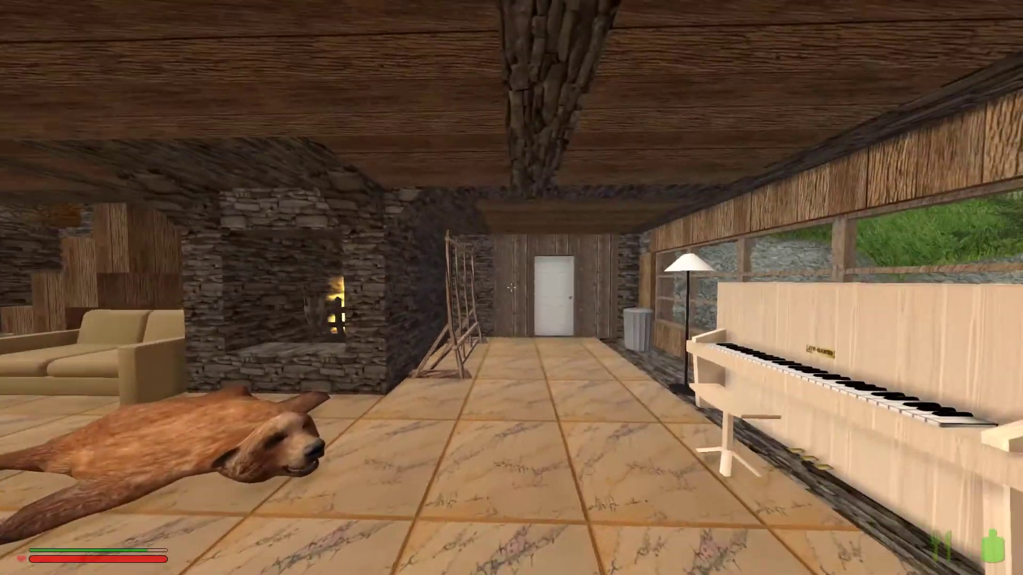
# - Look around the living room, then go up the wooden stairs to the workshop workbench
pyautogui.press('s')
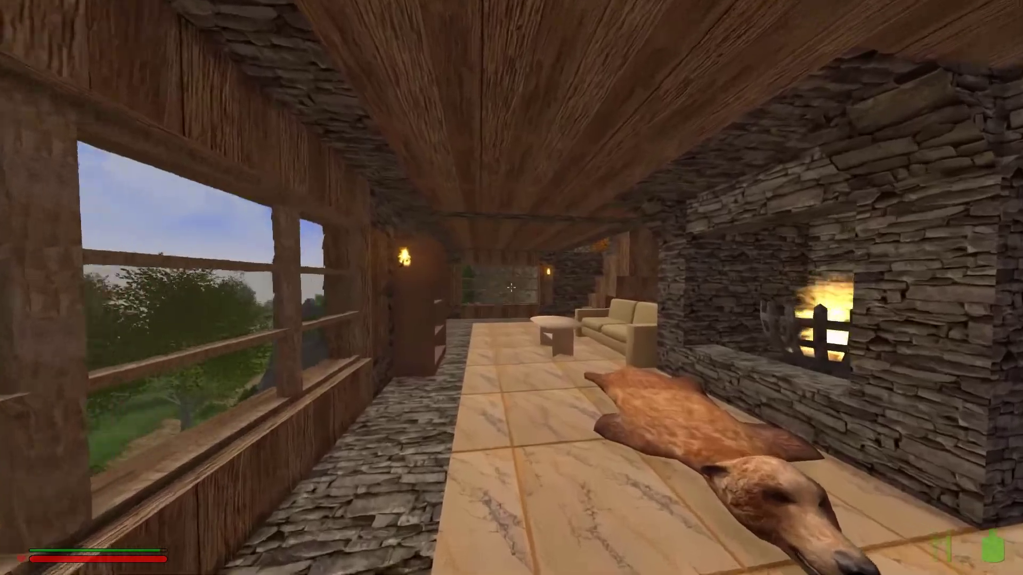
pyautogui.press('w')
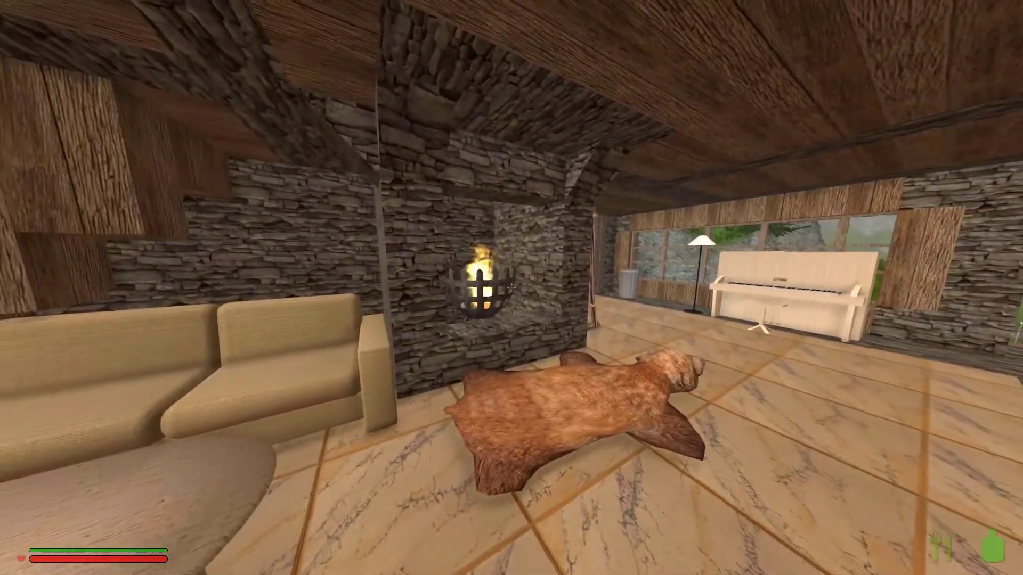
pyautogui.press('w')
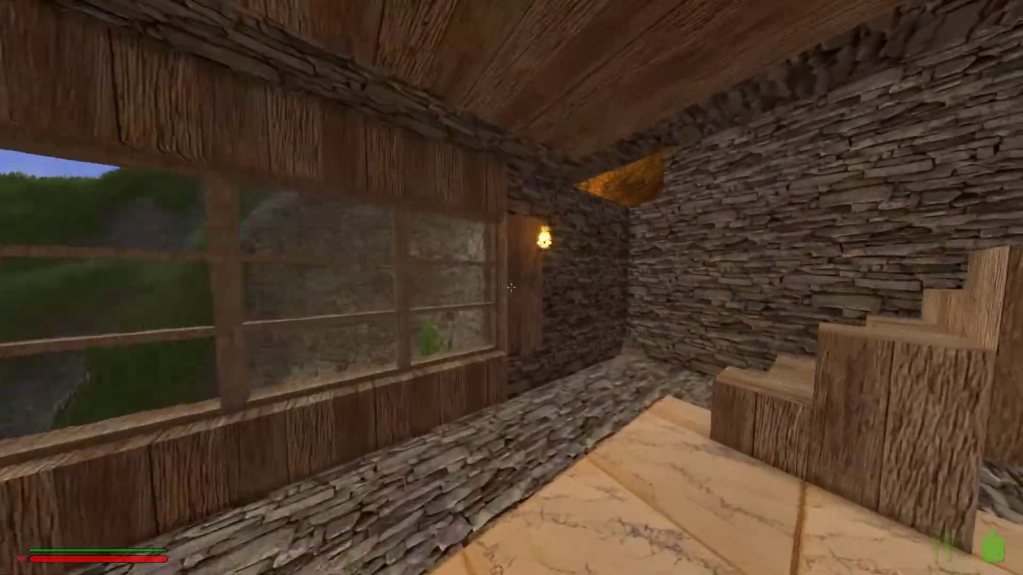
pyautogui.press('w')
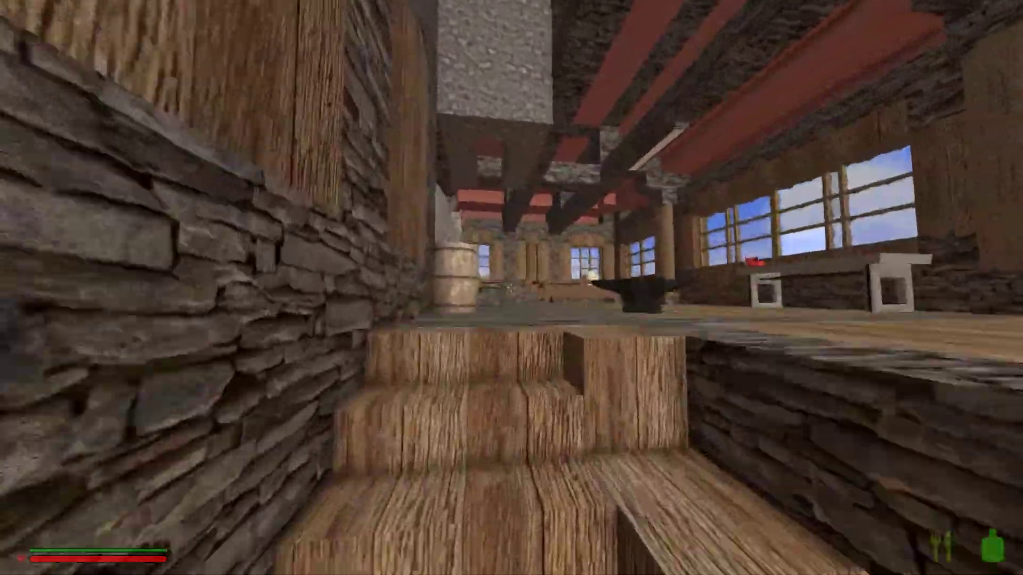
pyautogui.press('w')
pyautogui.press('w')
pyautogui.press('w')
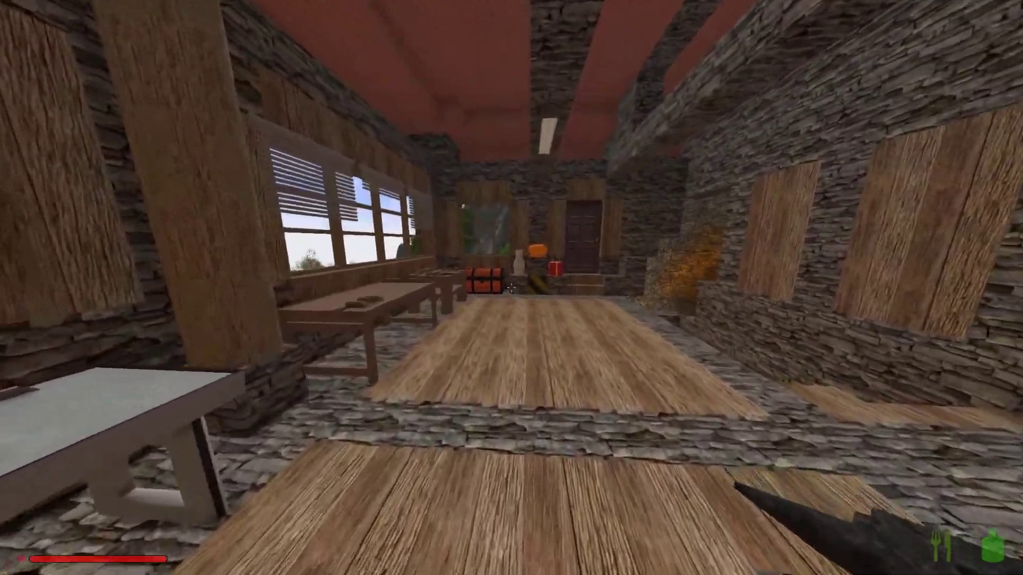
pyautogui.press('w')
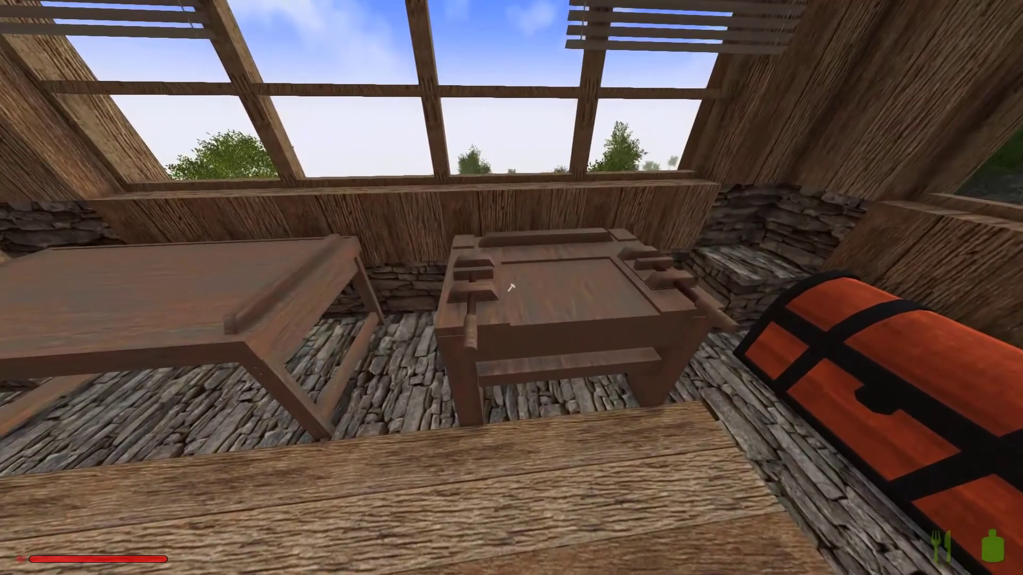
# - At the workbench, browse the Favoriten blocks and settle on Pflasterstein over Steinziegel
pyautogui.press('f')
pyautogui.click(308, 210)
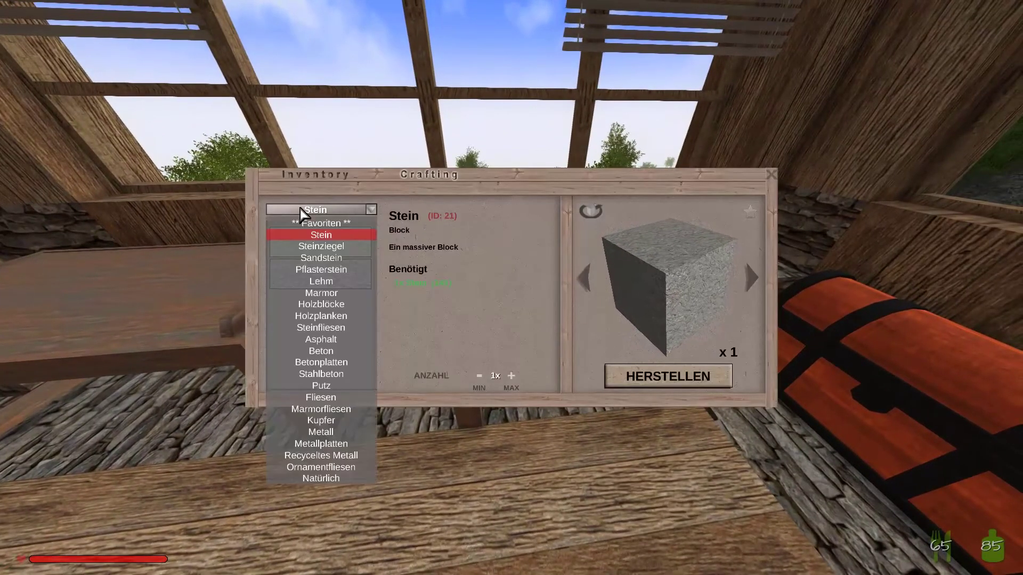
pyautogui.click(326, 223)
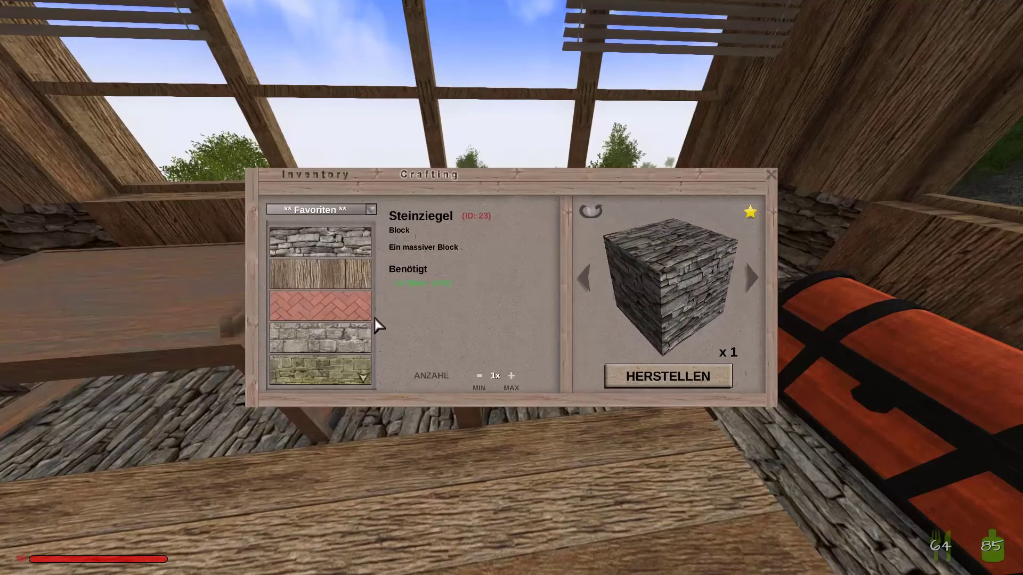
pyautogui.click(328, 374)
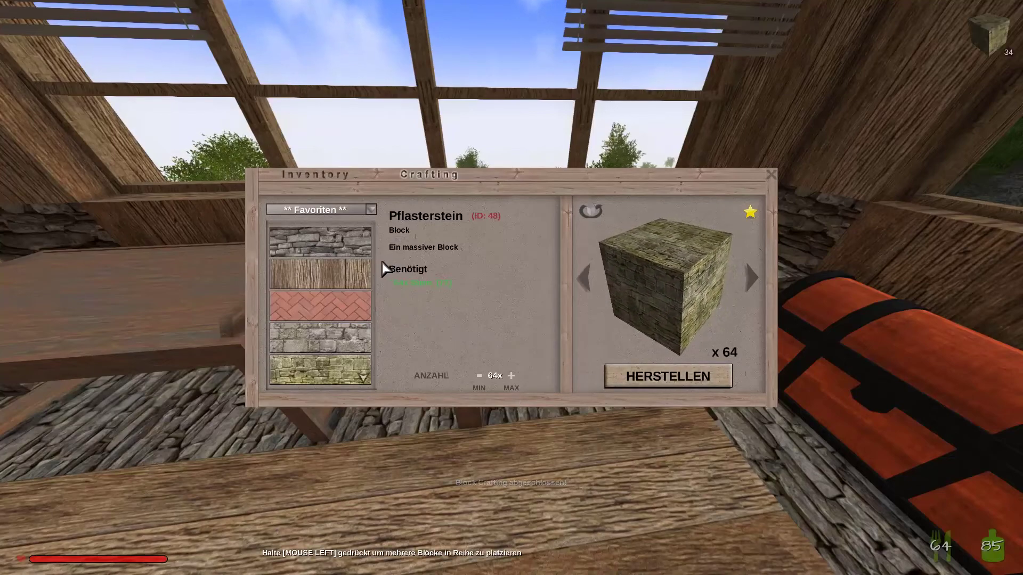
pyautogui.click(352, 211)
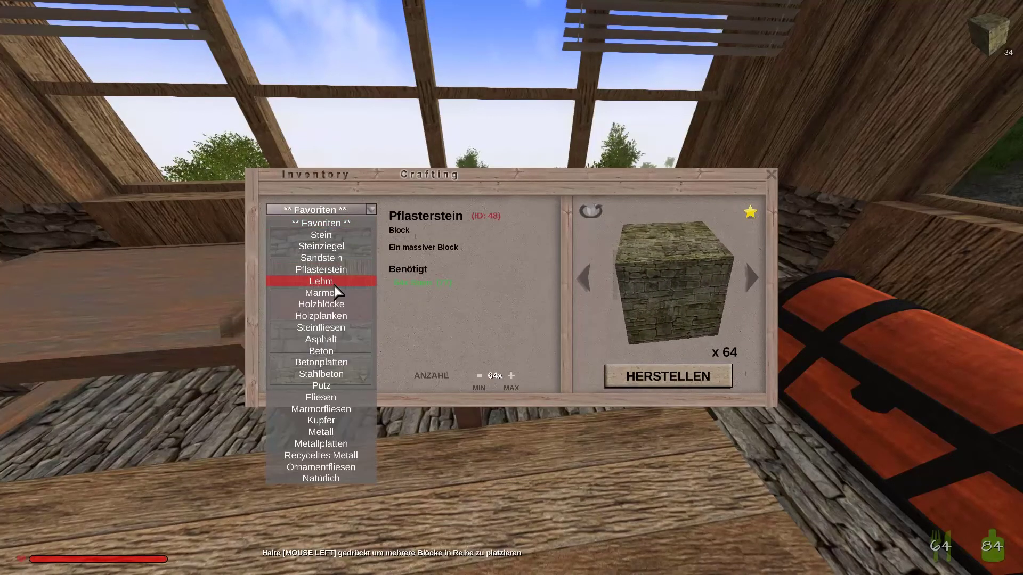
pyautogui.click(325, 224)
pyautogui.click(335, 256)
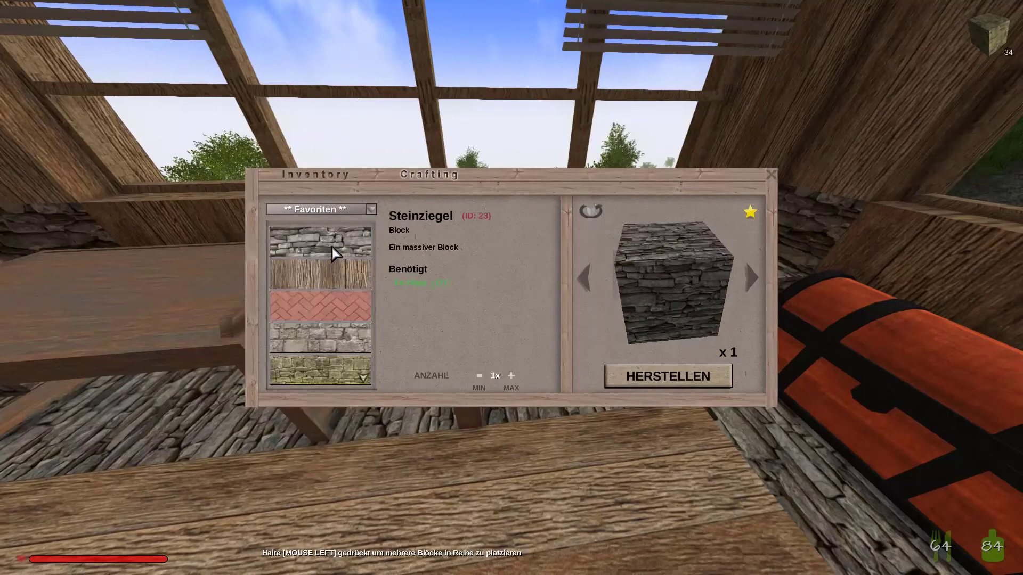
pyautogui.scroll(-2, 329, 296)
pyautogui.click(328, 296)
pyautogui.scroll(-1, 326, 272)
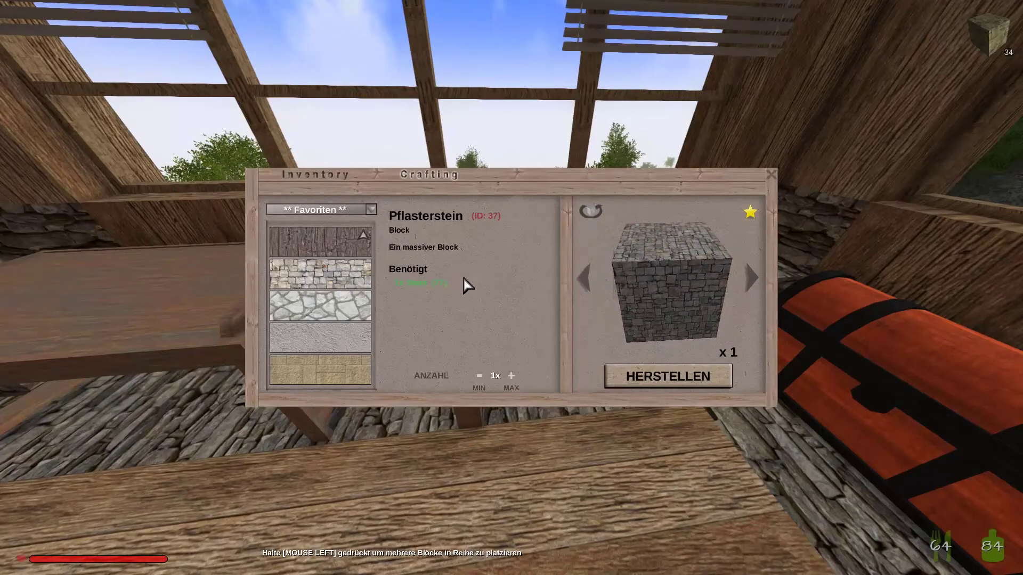
# - Leave the crafting window, reopen and close it, and check the carried inventory
pyautogui.press('Escape')
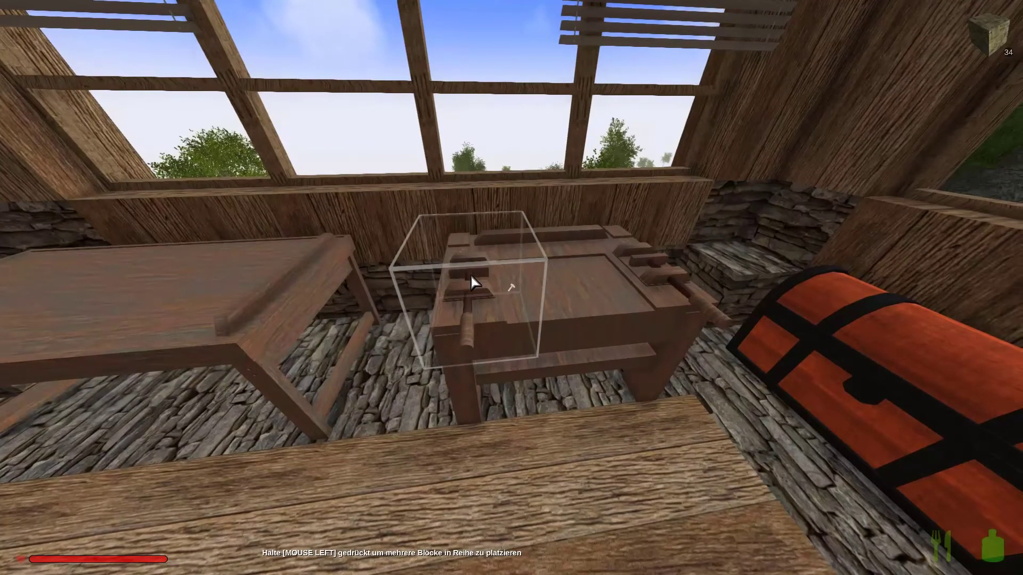
pyautogui.press('f')
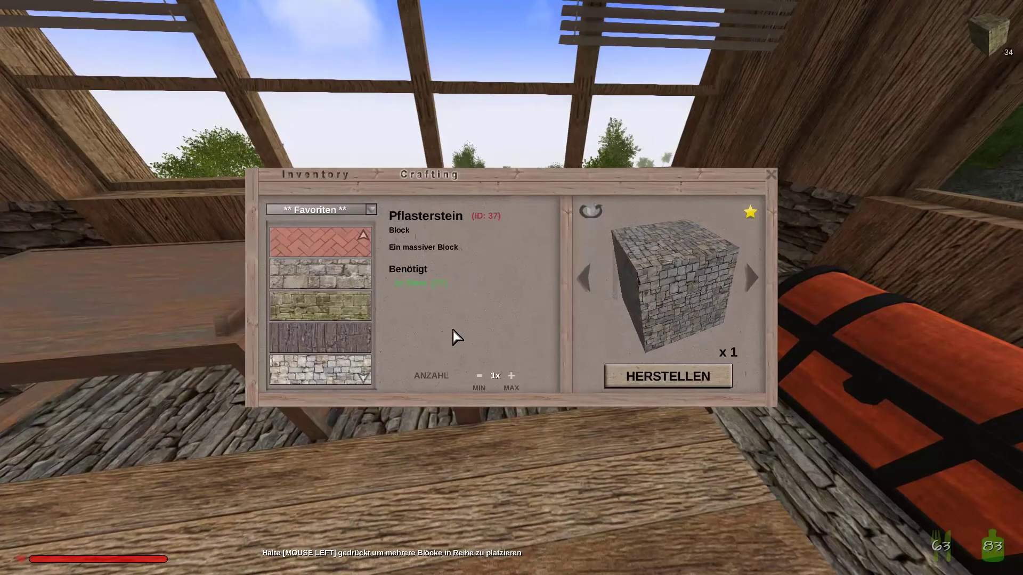
pyautogui.press('Escape')
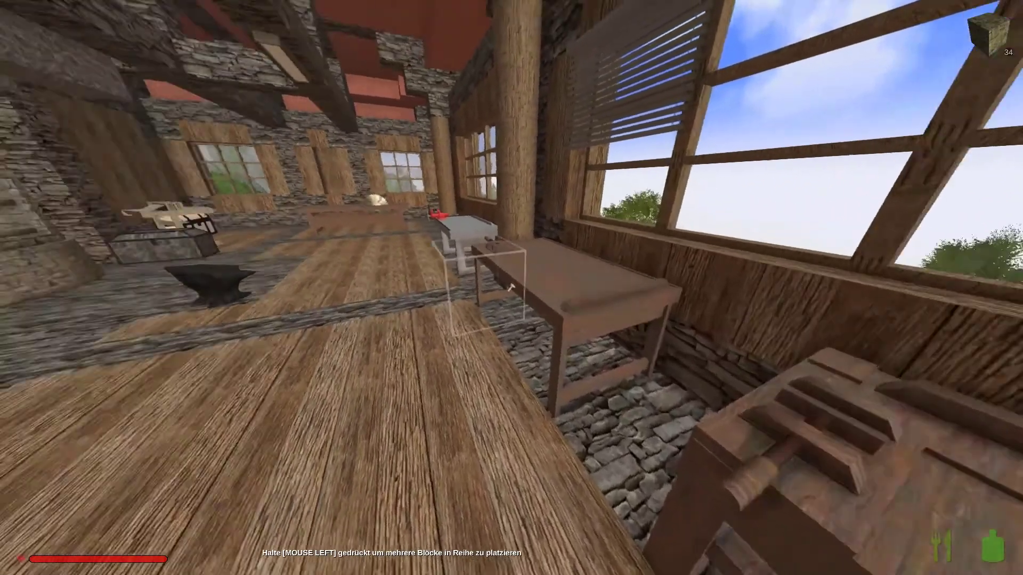
pyautogui.press('i')
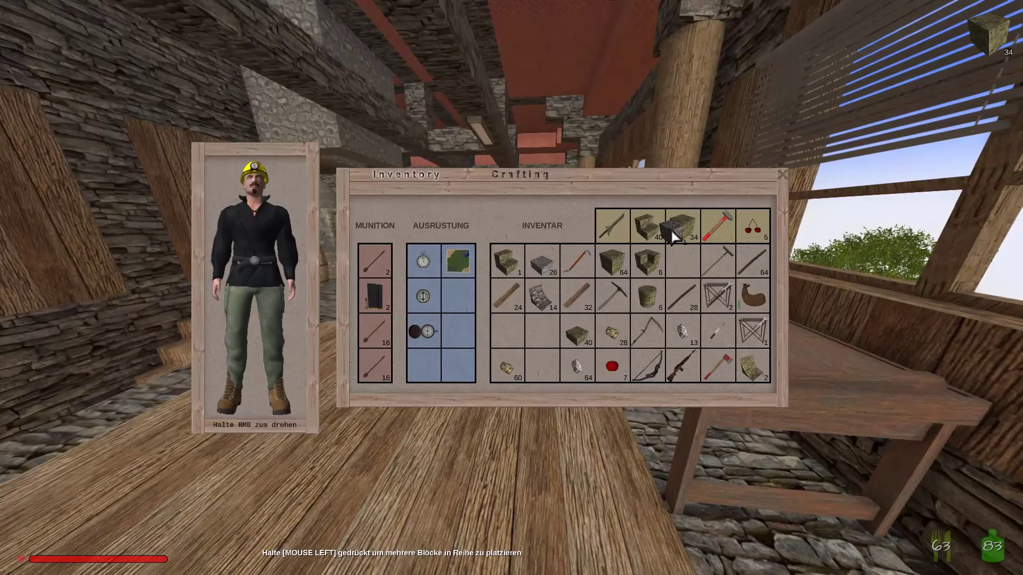
pyautogui.press('Escape')
# - Place a stone block on the workshop floor, look at it, and equip the hammer
pyautogui.press('4')
pyautogui.press('4')
pyautogui.press('3')
pyautogui.click(512, 288)
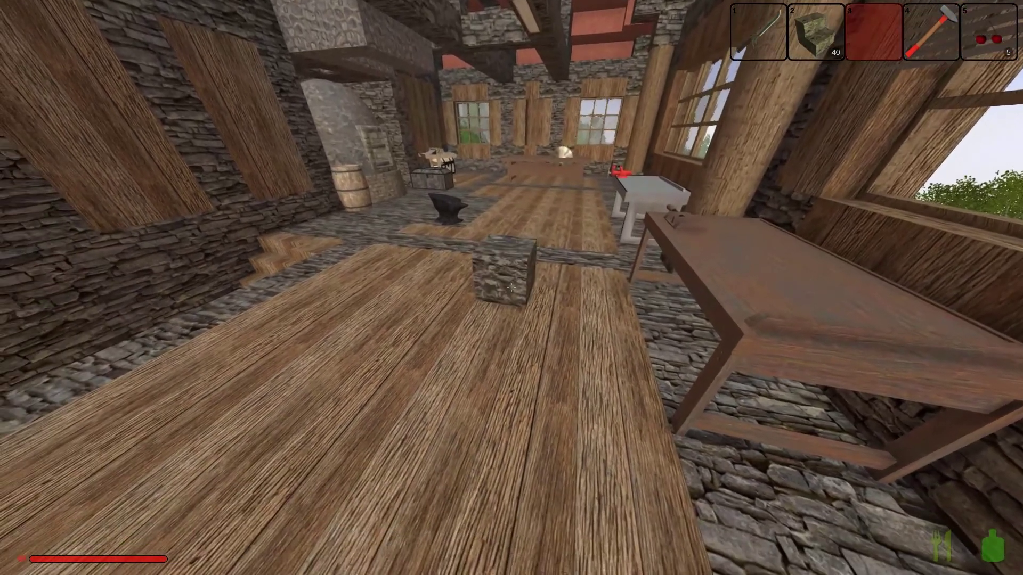
pyautogui.moveTo(511, 287); pyautogui.dragTo(511, 336)
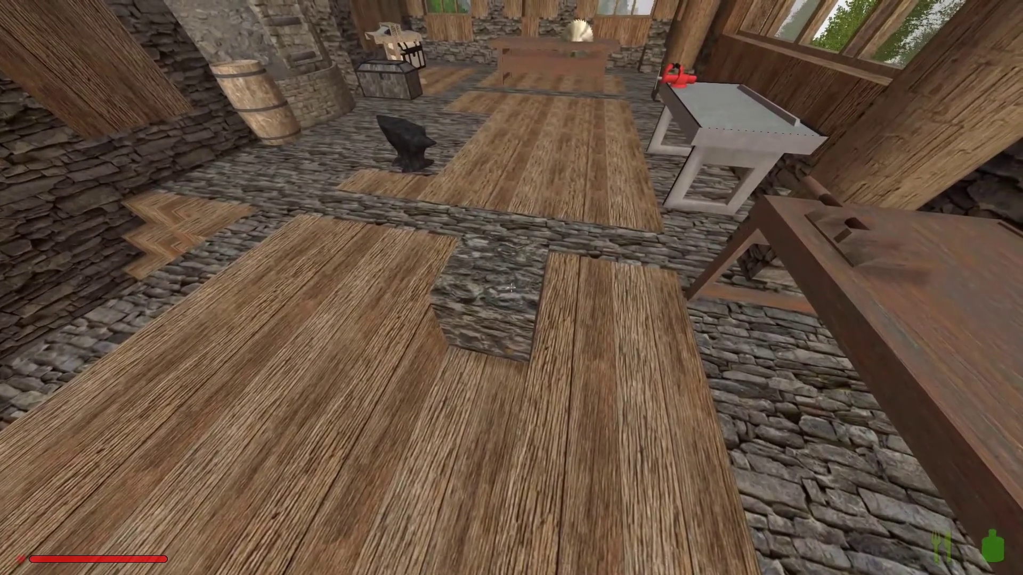
pyautogui.press('1')
pyautogui.press('3')
pyautogui.press('4')
# - Hammer the placed block, then walk out of the house to the stone bridge wall
pyautogui.click(512, 287)
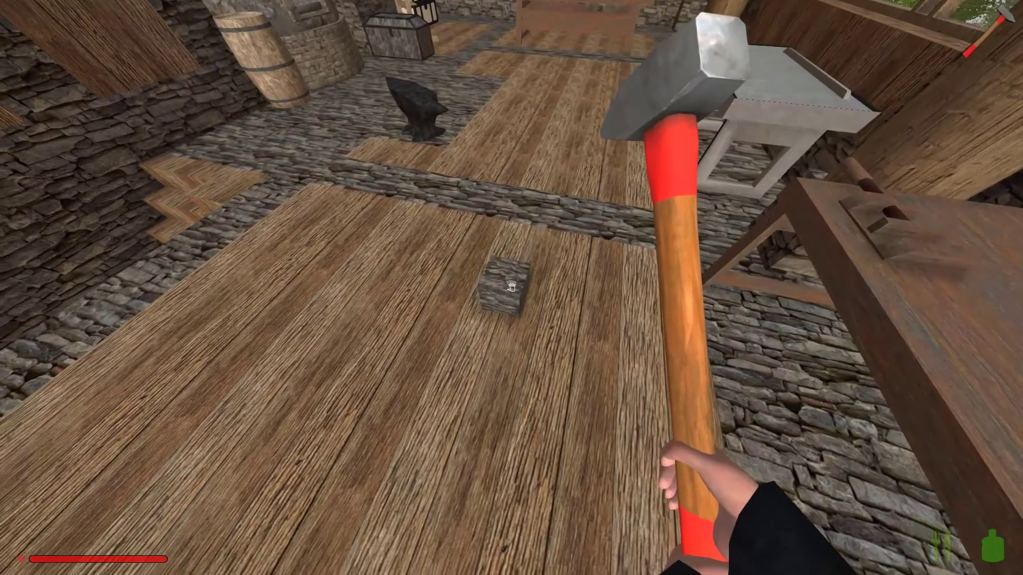
pyautogui.press('w')
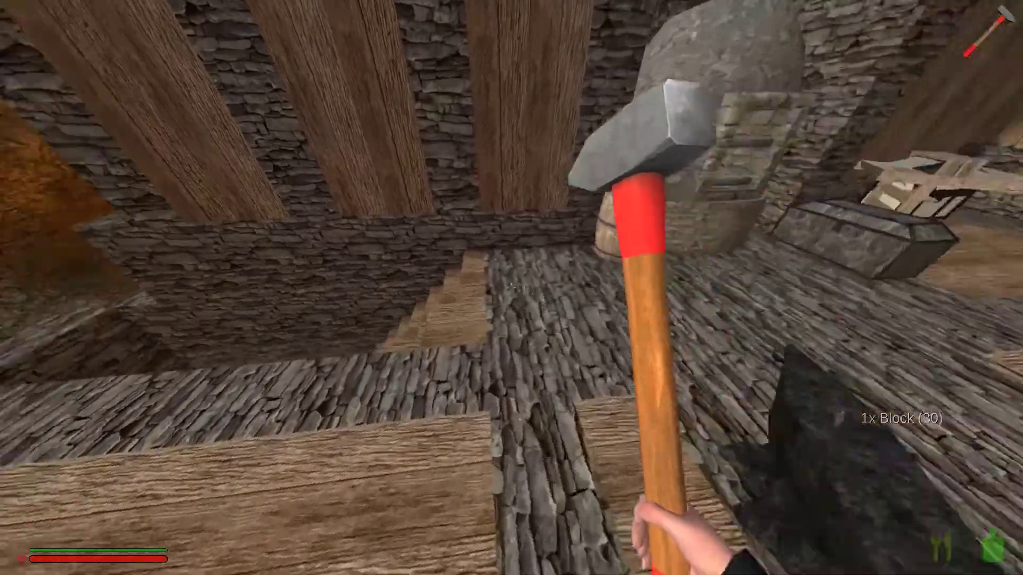
pyautogui.press('w')
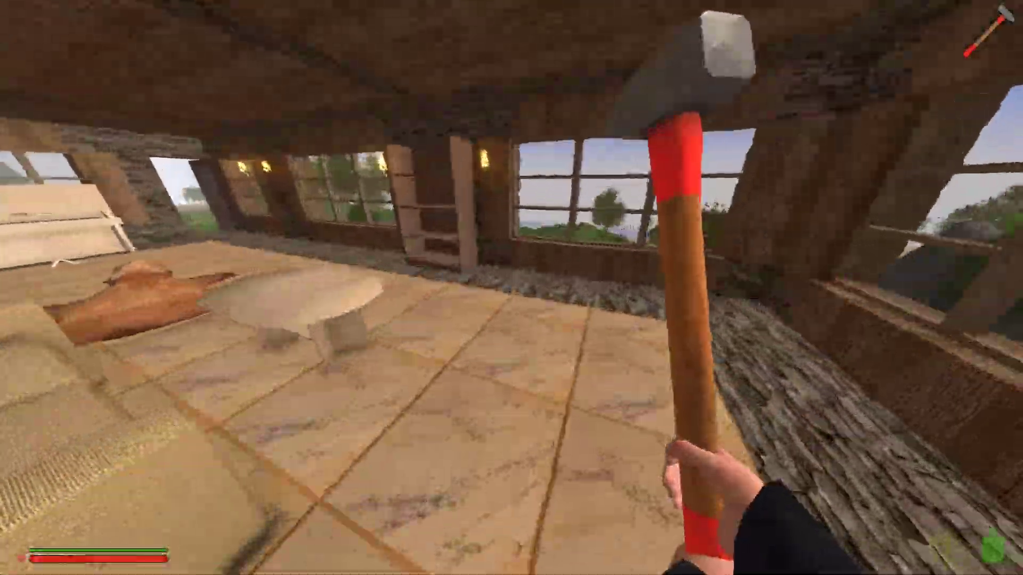
pyautogui.press('w')
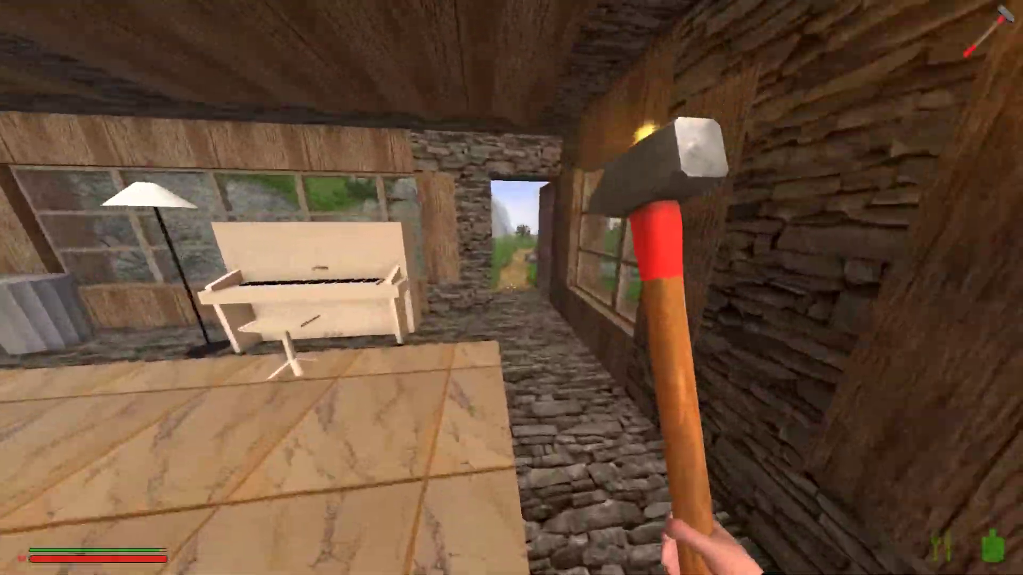
pyautogui.press('w')
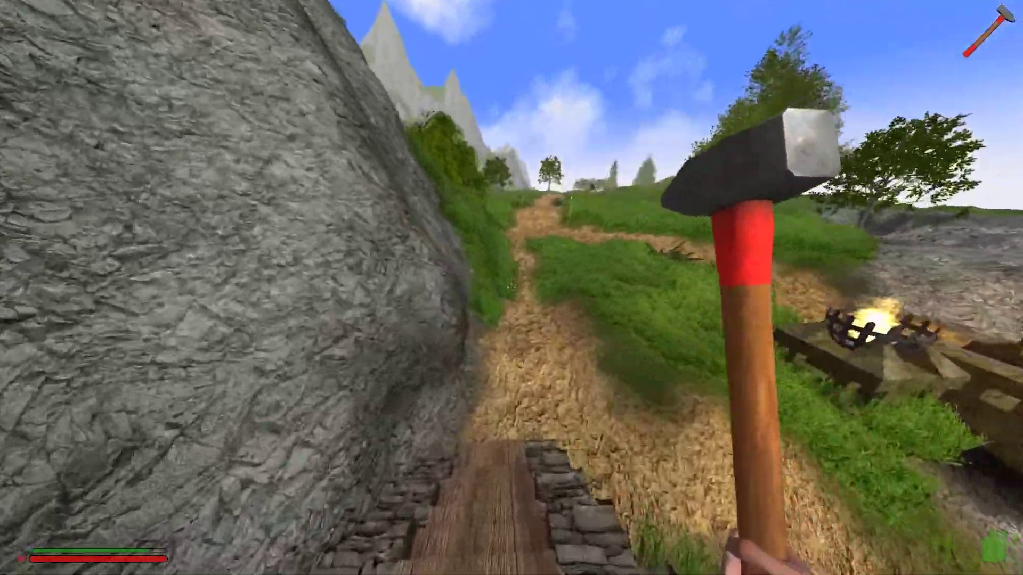
pyautogui.press('w')
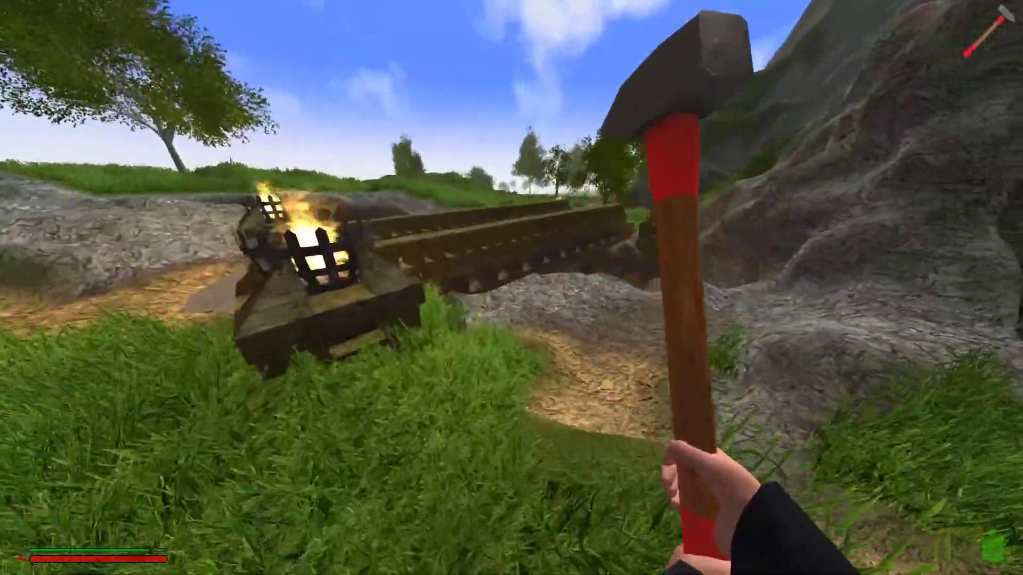
pyautogui.press('w')
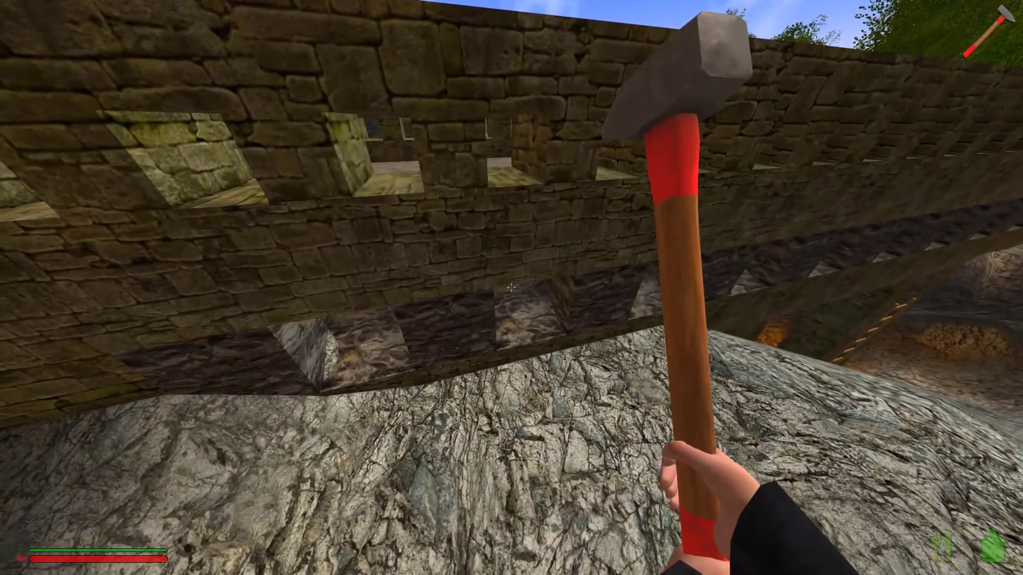
# - Look over the gorge and watchtower, close the inventory, and walk back into the town house
pyautogui.press('w')
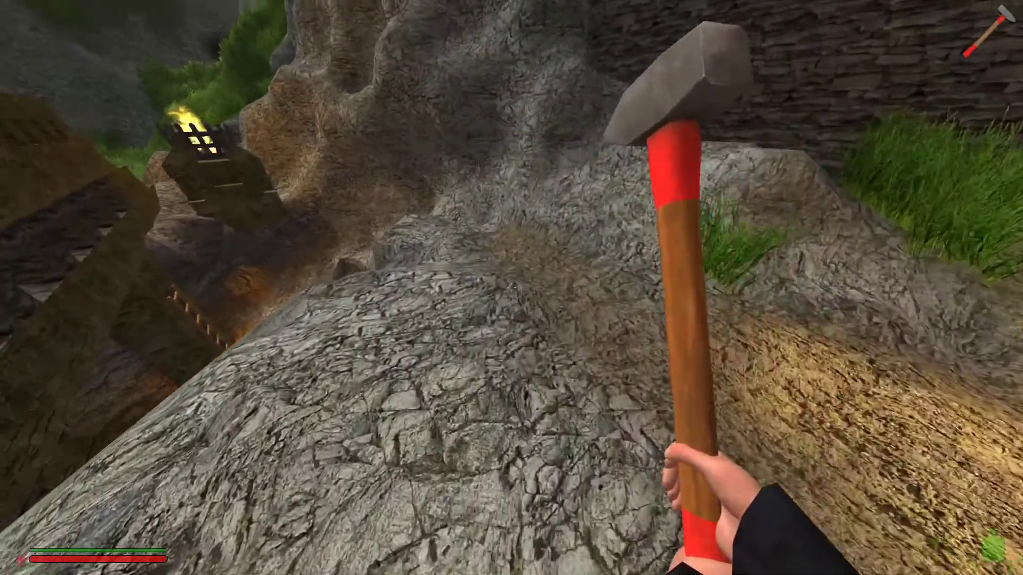
pyautogui.press('w')
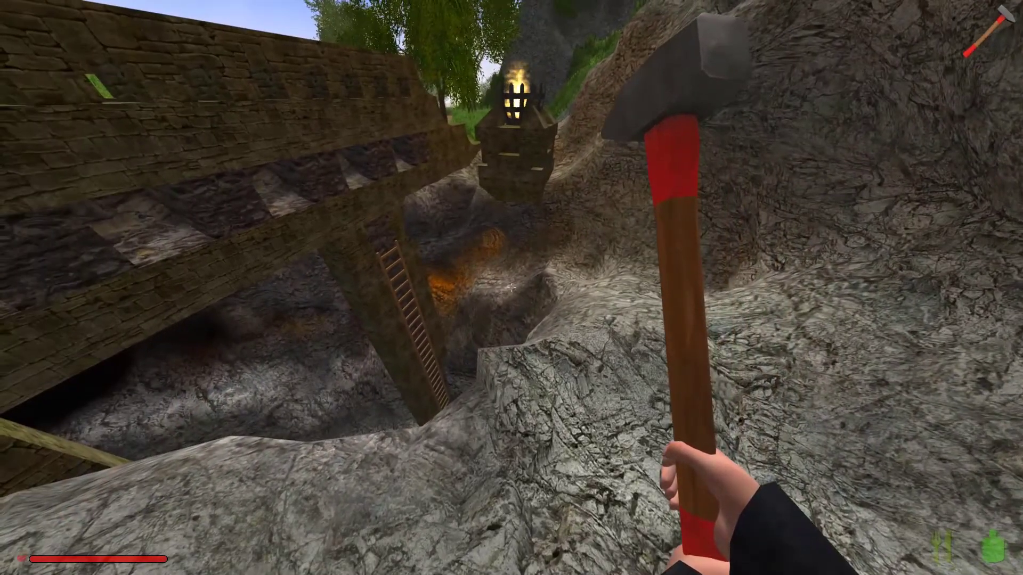
pyautogui.press('w')
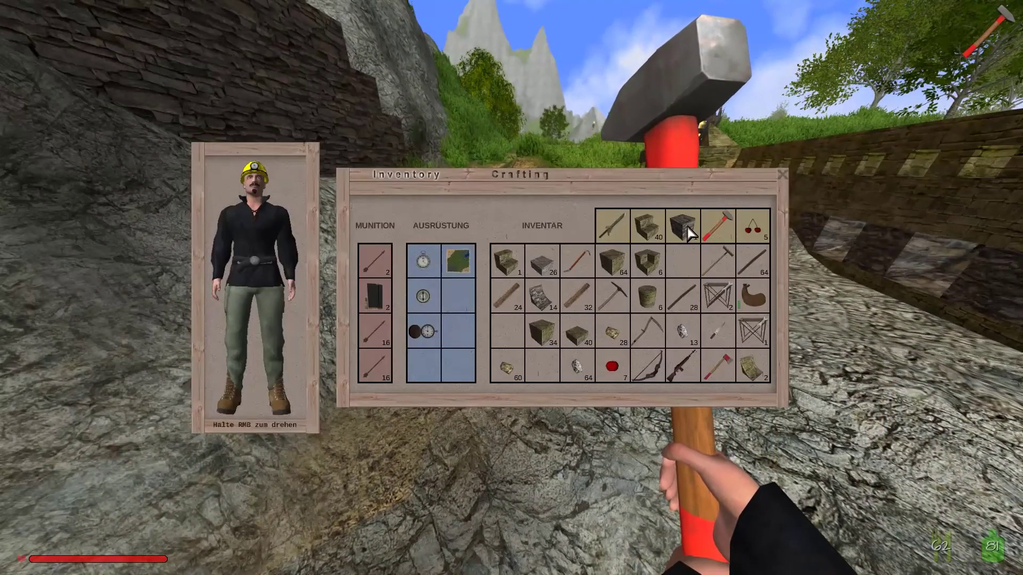
pyautogui.press('Tab')
pyautogui.press('w')
pyautogui.press('w')
pyautogui.press('w')
pyautogui.press('w')
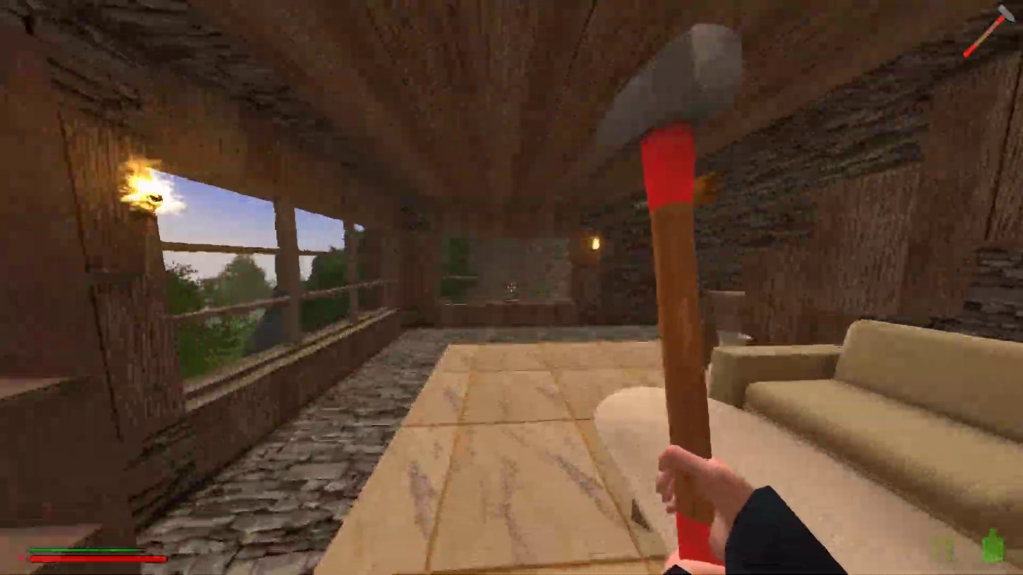
pyautogui.press('w')
pyautogui.press('w')
pyautogui.press('w')
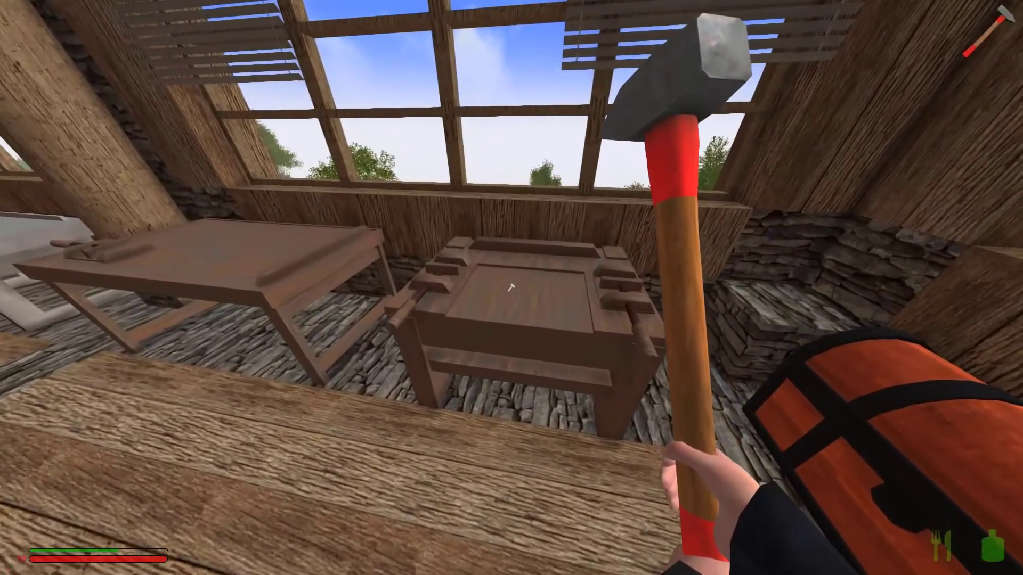
# - Craft 64 Steinziegel blocks, variant ID 30, at the workbench
pyautogui.press('f')
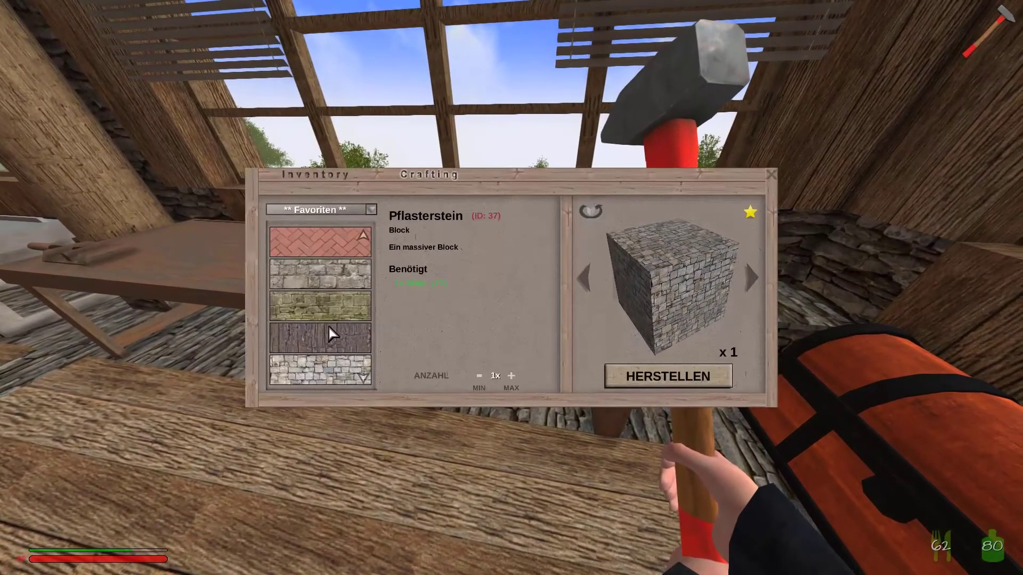
pyautogui.scroll(-3, 312, 325)
pyautogui.scroll(3, 304, 339)
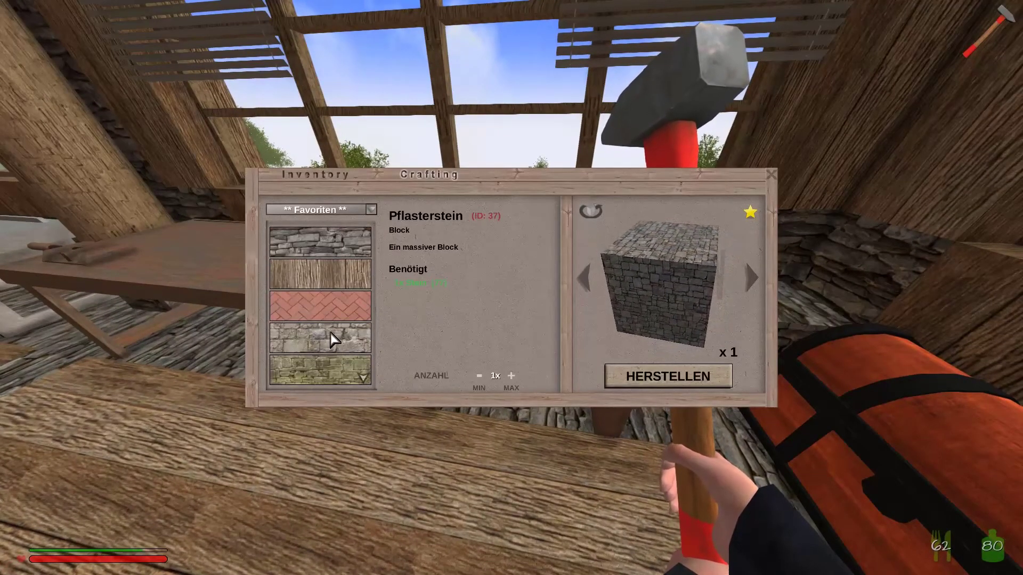
pyautogui.click(354, 248)
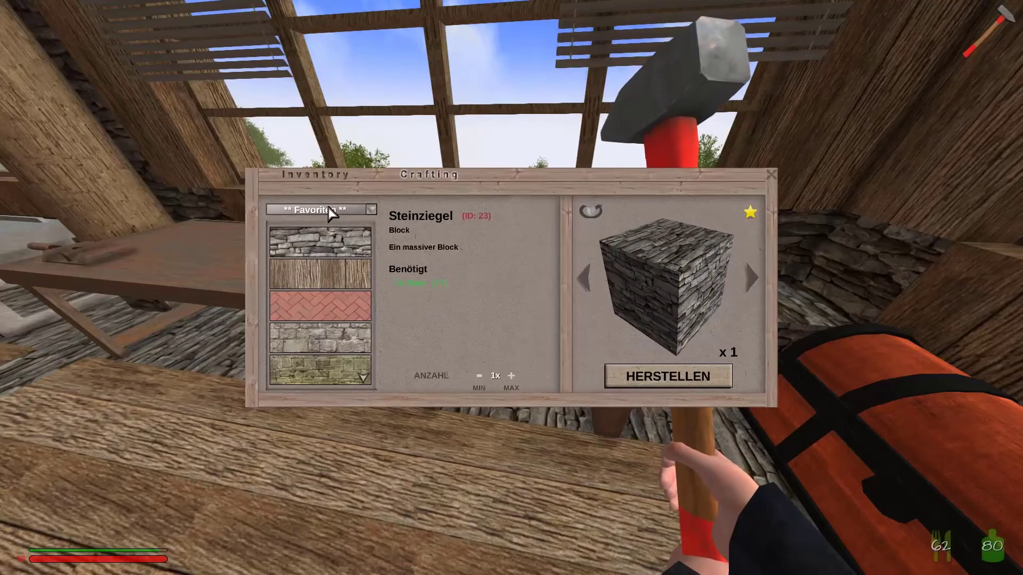
pyautogui.click(330, 211)
pyautogui.click(335, 236)
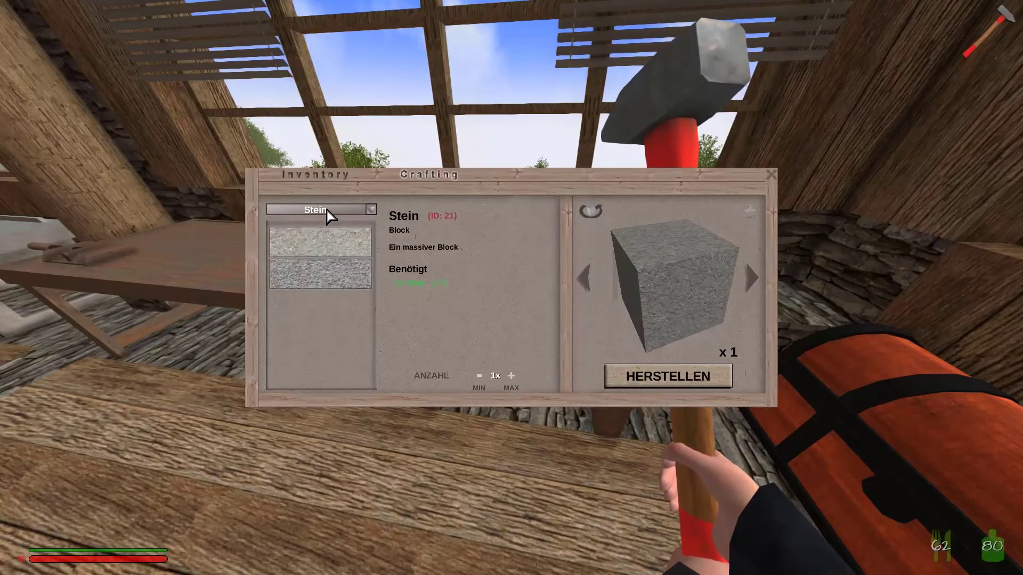
pyautogui.click(330, 213)
pyautogui.click(331, 247)
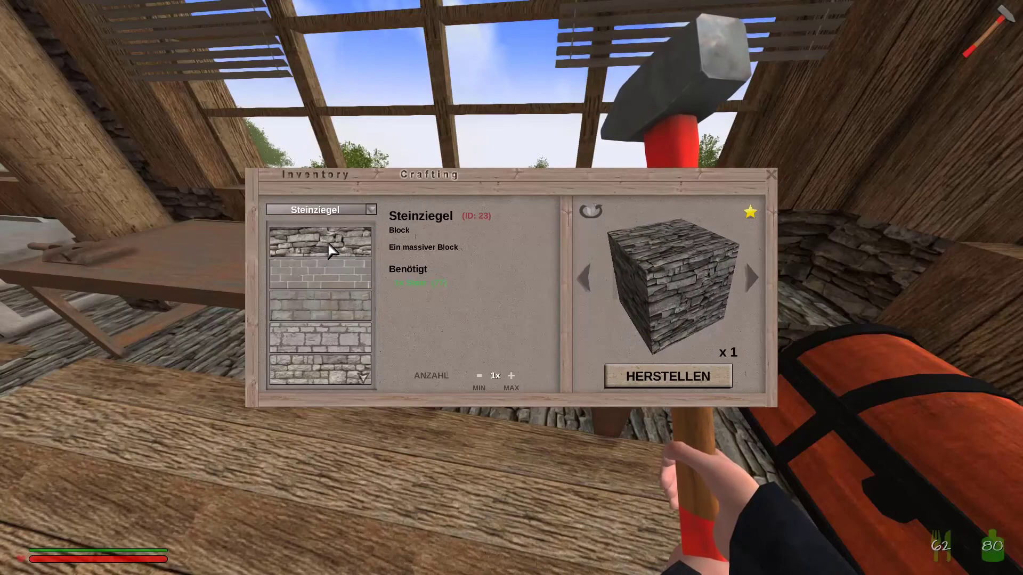
pyautogui.scroll(-3, 316, 314)
pyautogui.click(320, 364)
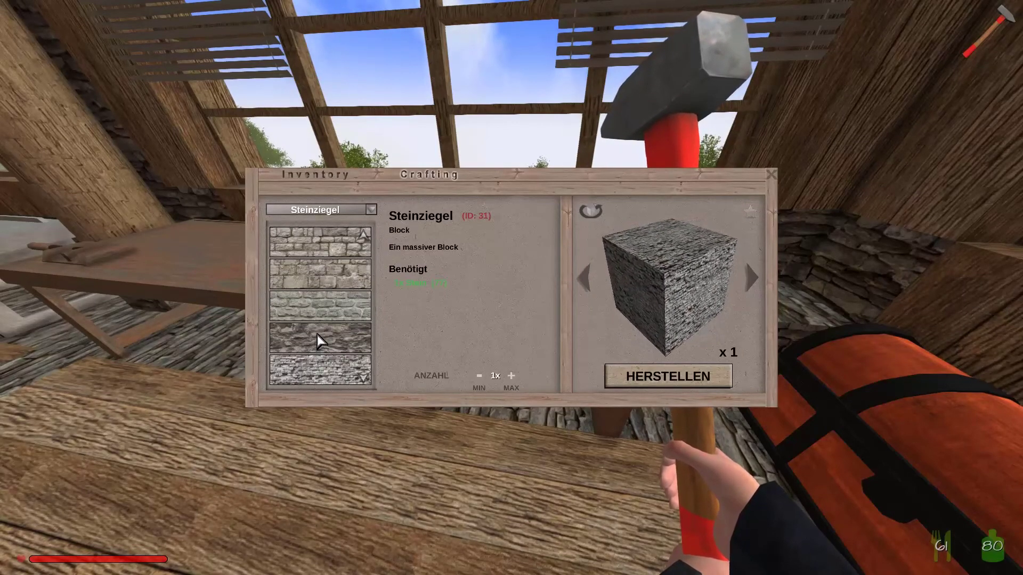
pyautogui.click(320, 342)
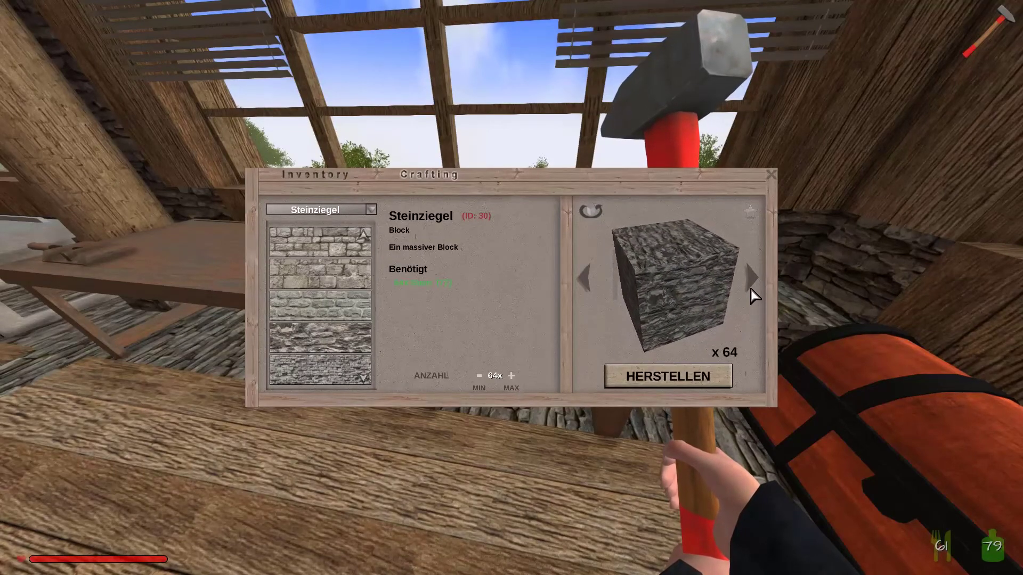
pyautogui.click(710, 378)
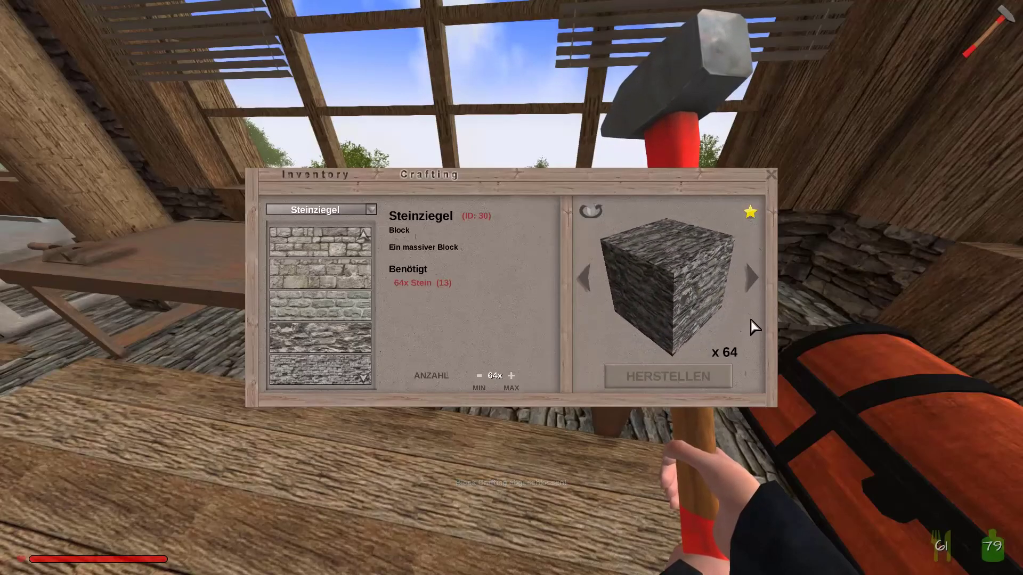
# - Leave the workbench and walk through the furnished room out to the walkway
pyautogui.press('Escape')
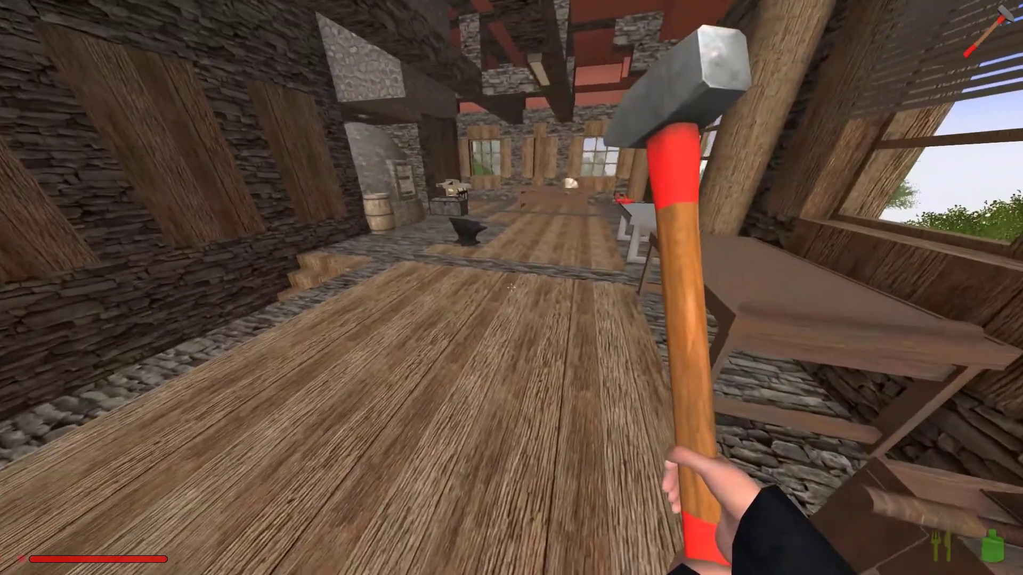
pyautogui.press('w')
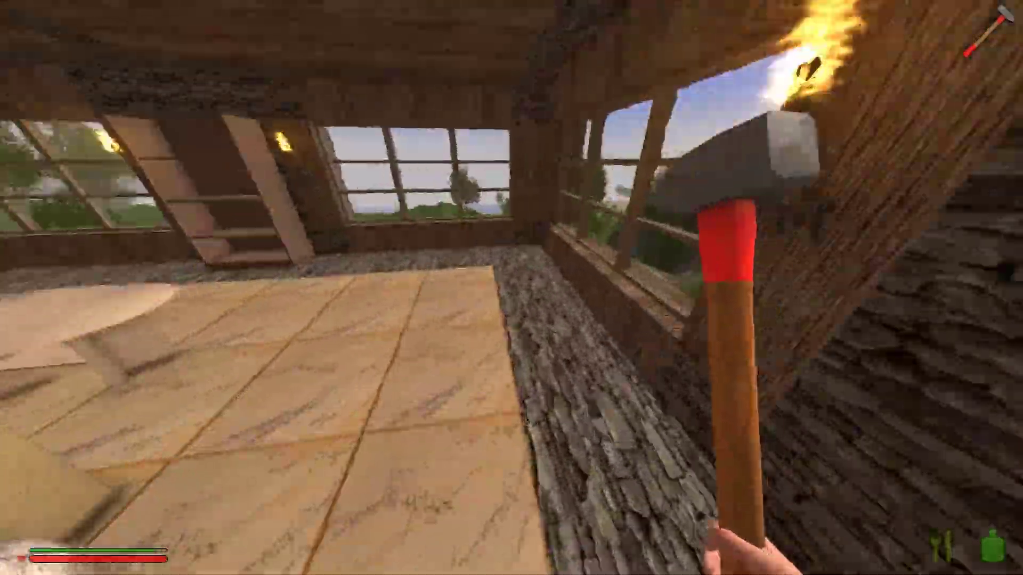
pyautogui.press('w')
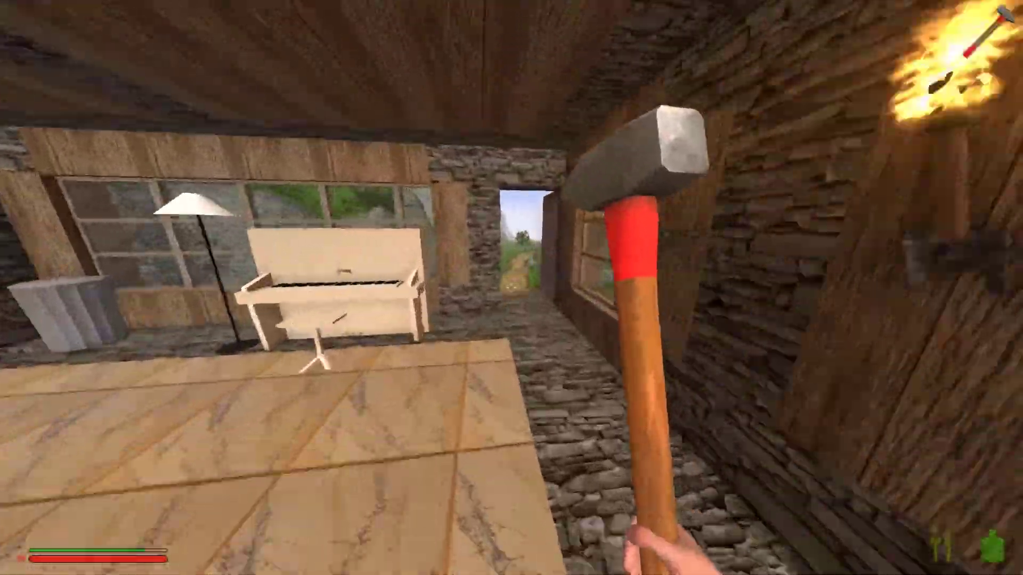
# - Follow the rocky path past the brazier, down the slope, to the ladder between the stone pillars
pyautogui.press('w')
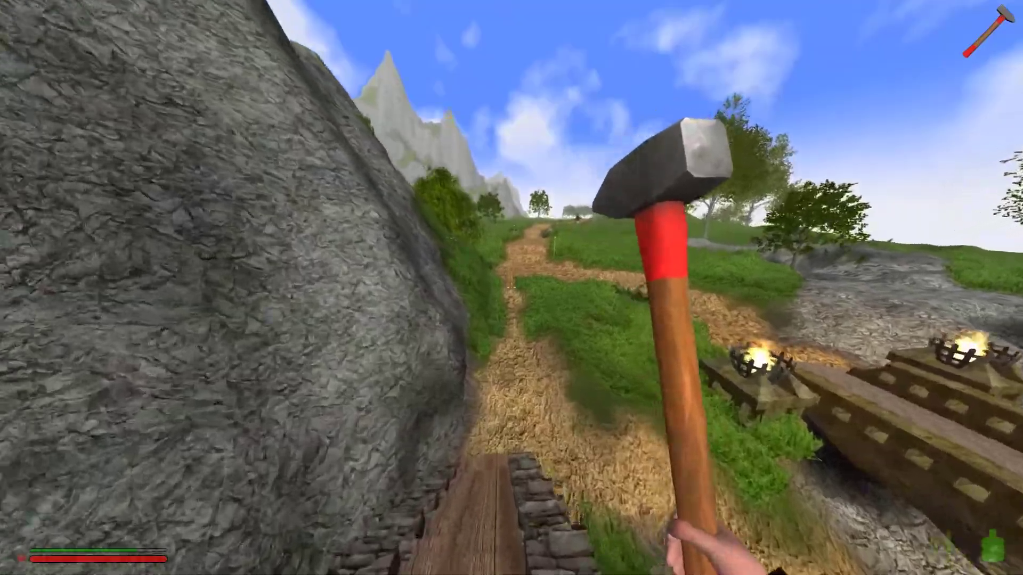
pyautogui.press('w')
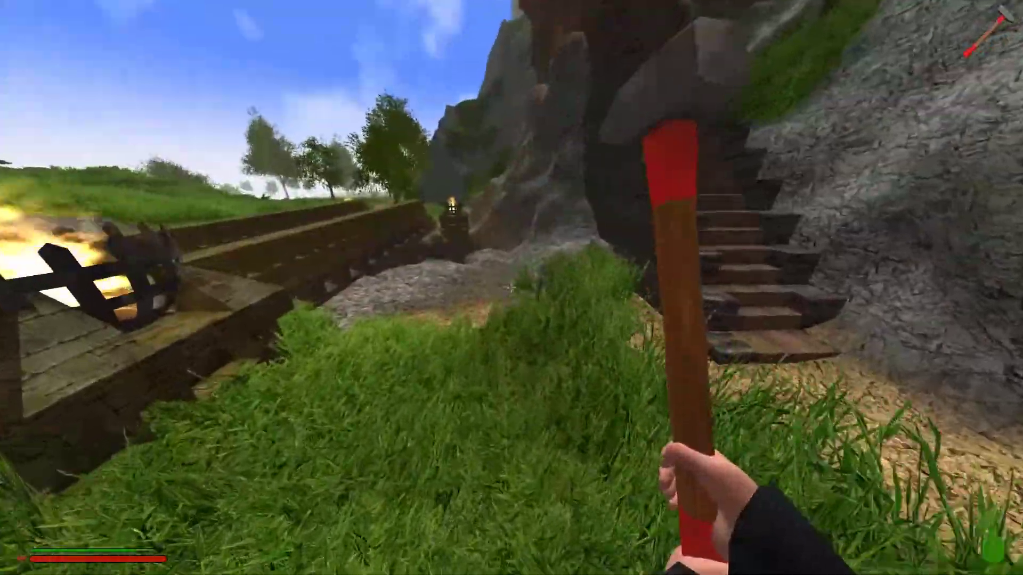
pyautogui.press('w')
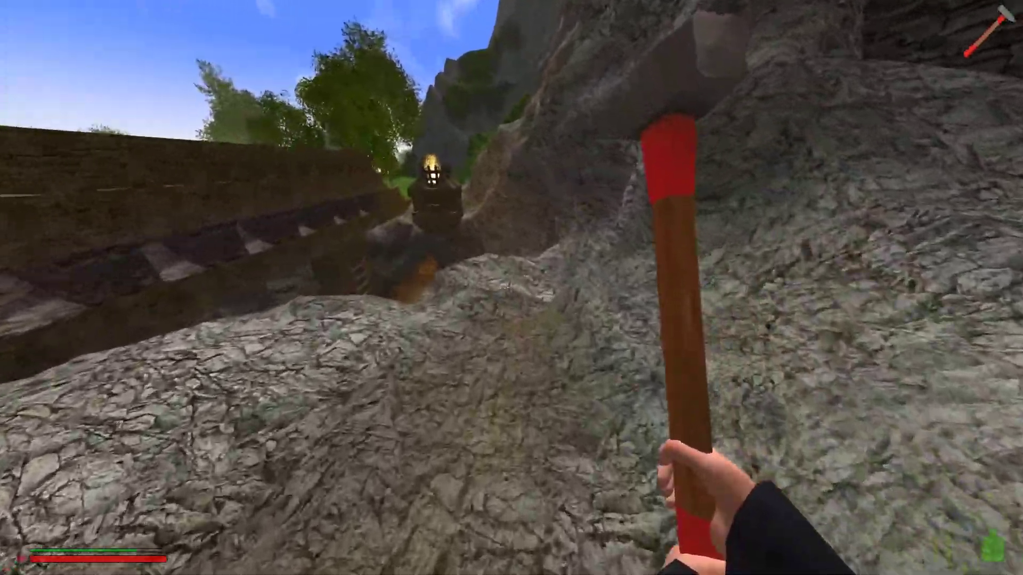
pyautogui.press('w')
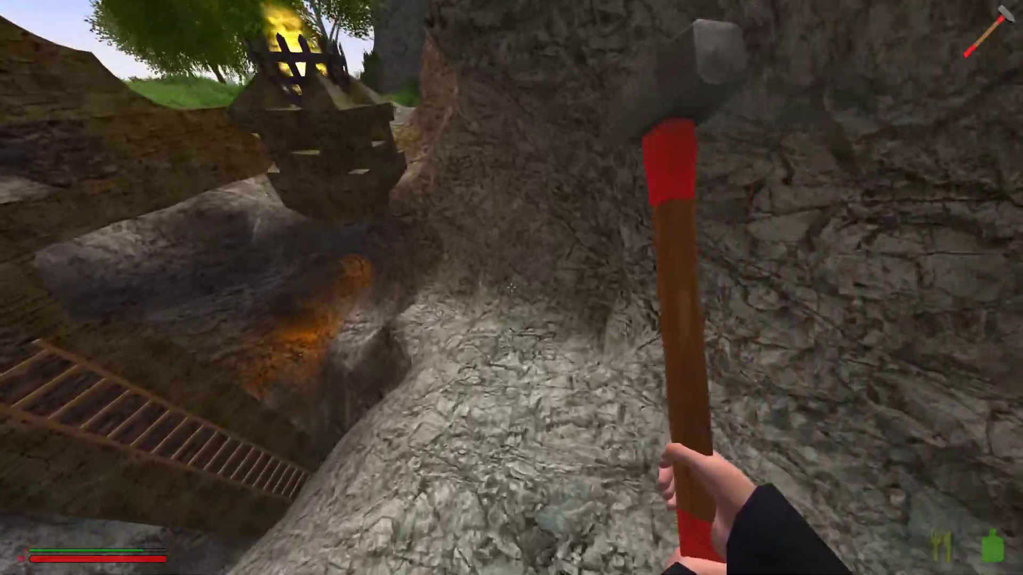
pyautogui.press('w')
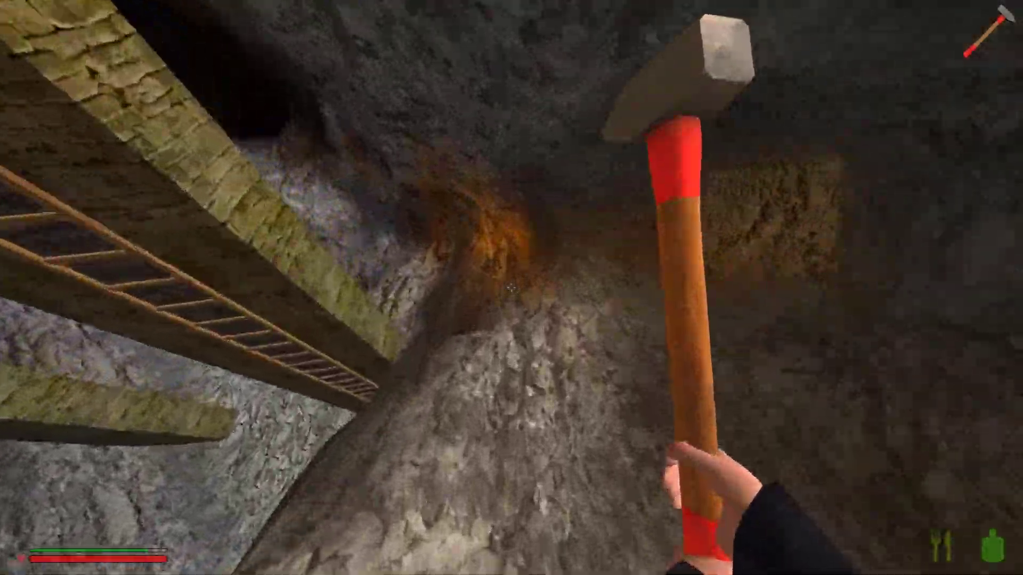
pyautogui.press('w')
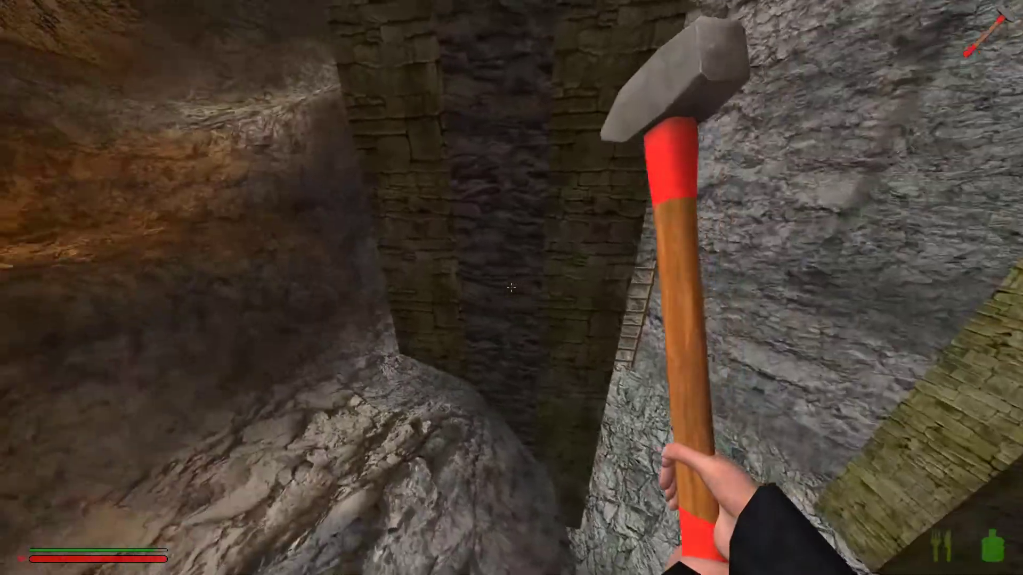
pyautogui.press('w')
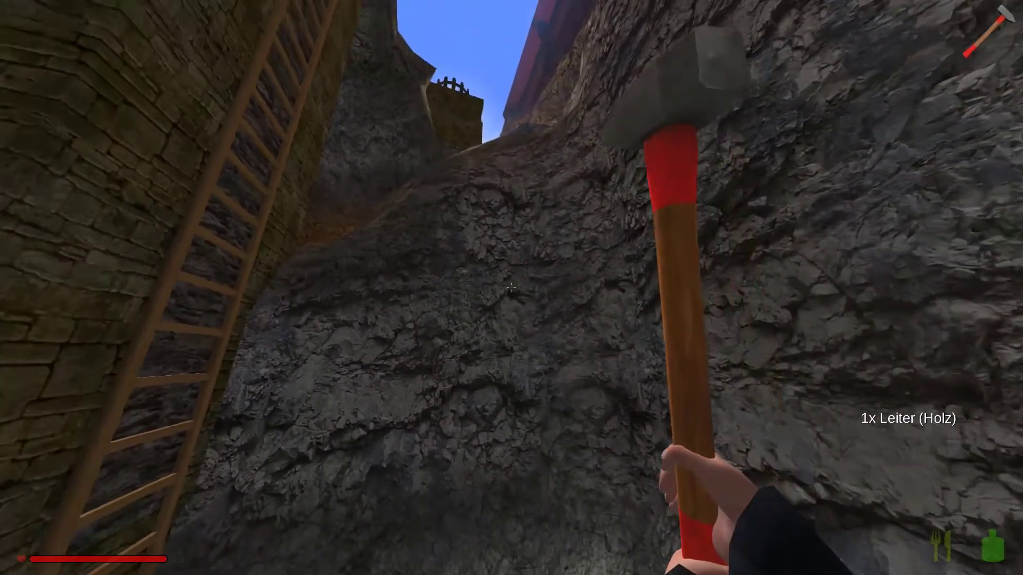
# - Climb the pillar, collecting the Leiter (Holz) ladder pieces, and check the collected ladders in the inventory
pyautogui.press('w')
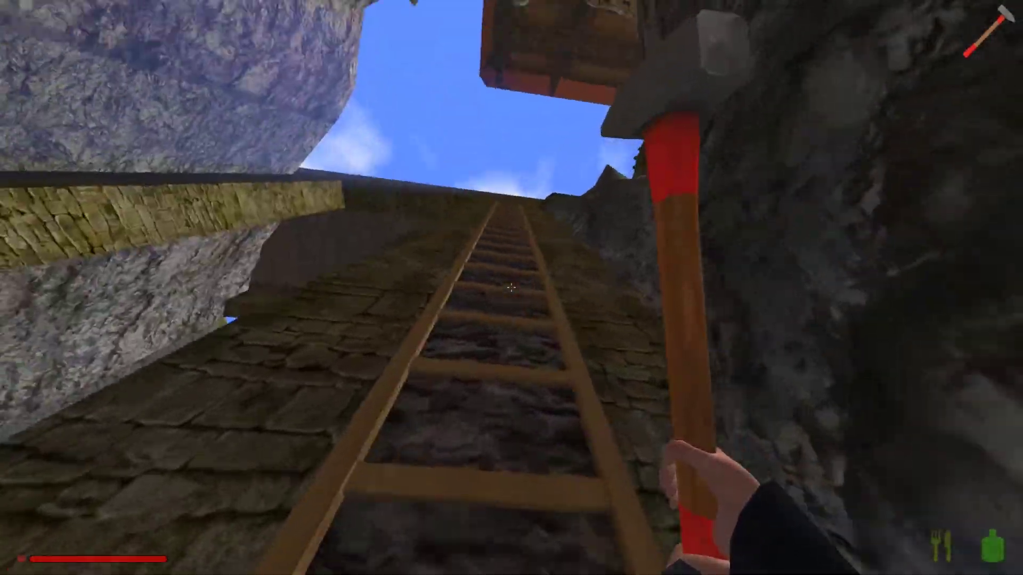
pyautogui.press('w')
pyautogui.press('w')
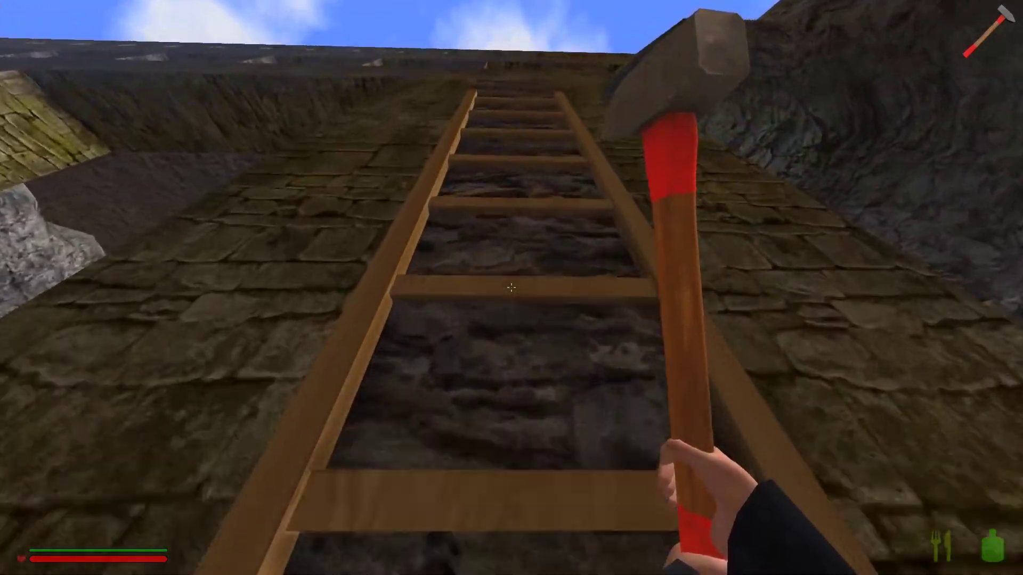
pyautogui.press('w')
pyautogui.press('w')
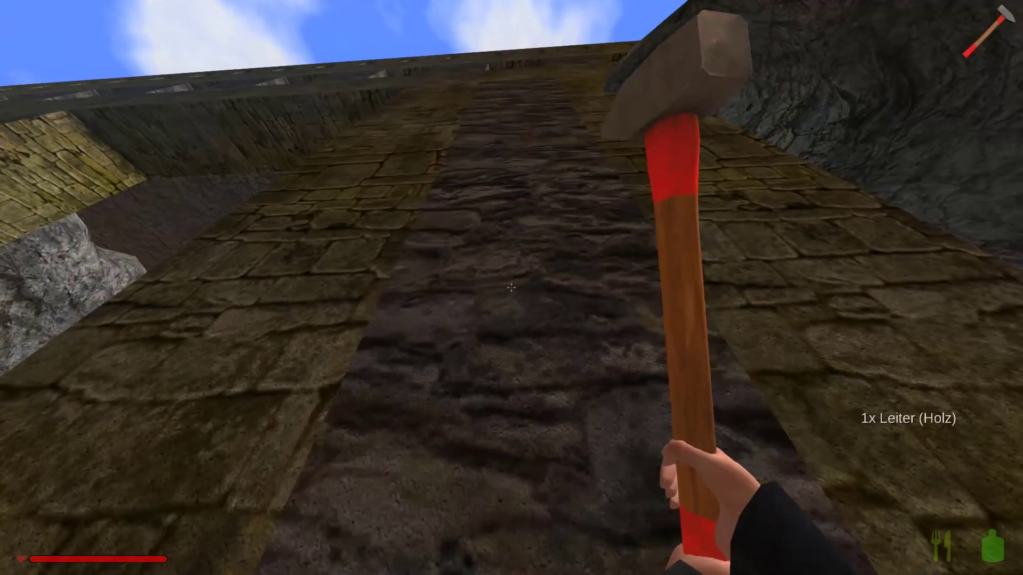
pyautogui.press('w')
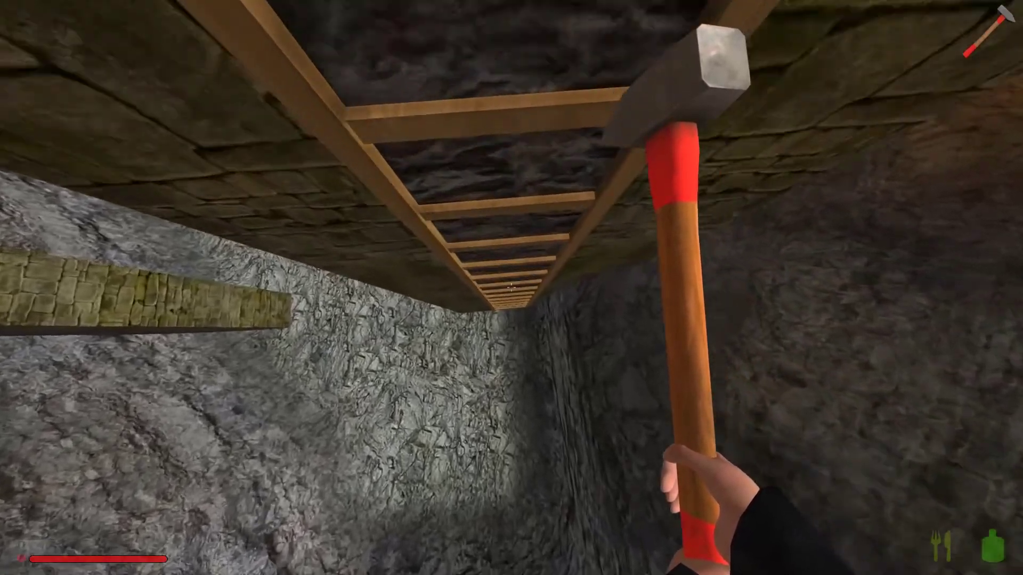
pyautogui.press('w')
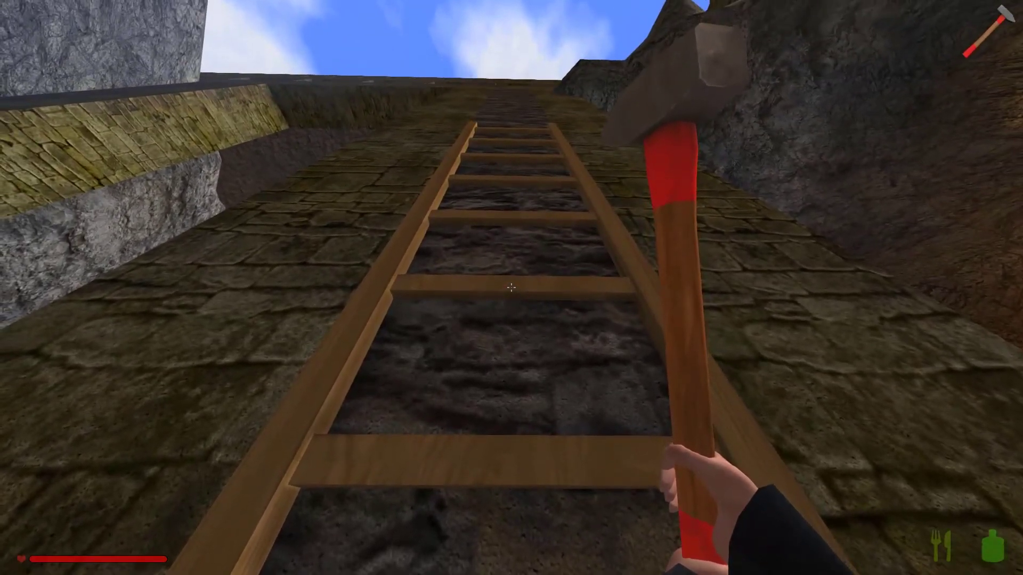
pyautogui.press('w')
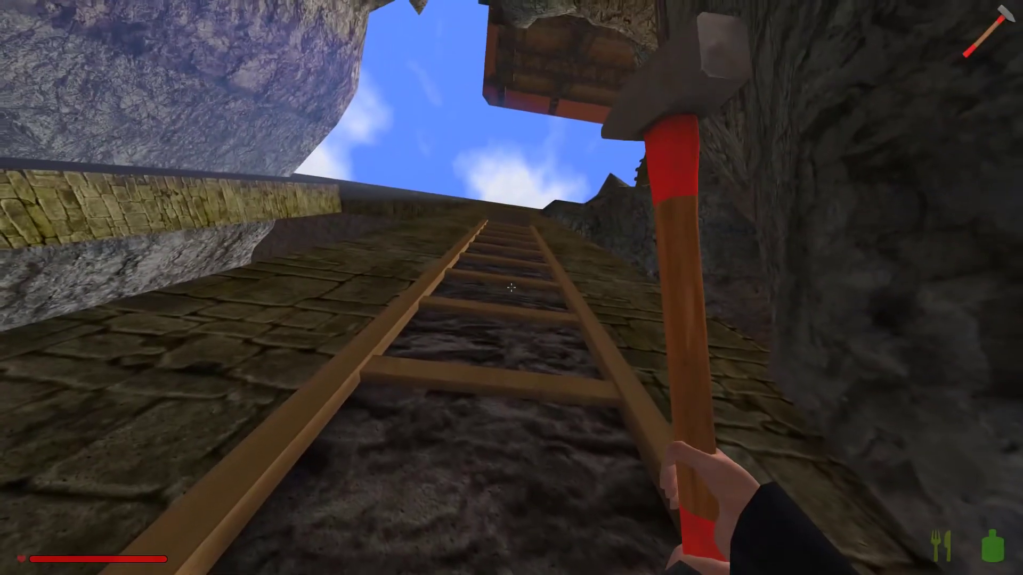
pyautogui.press('w')
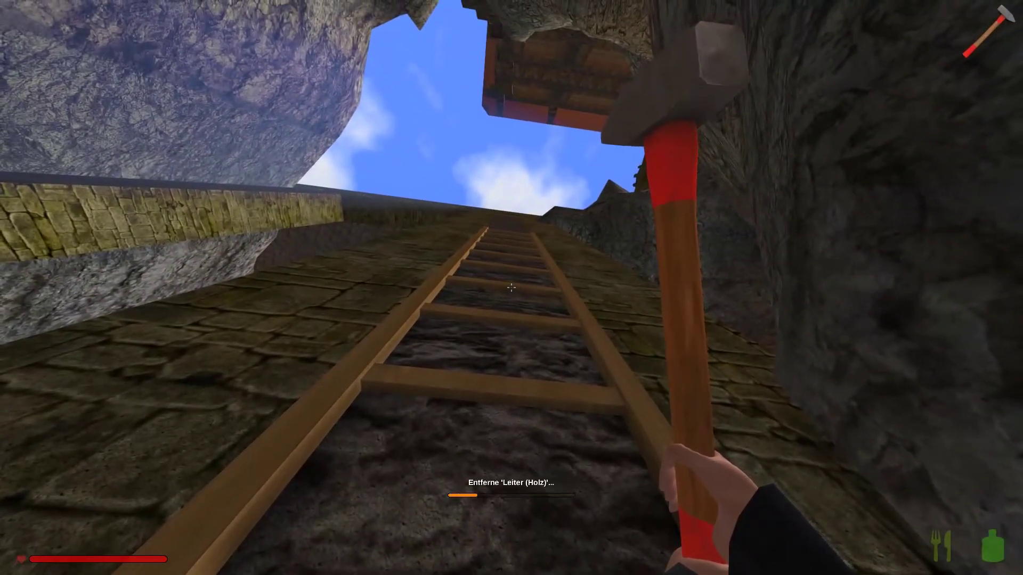
pyautogui.press('w')
pyautogui.press('w')
pyautogui.press('w')
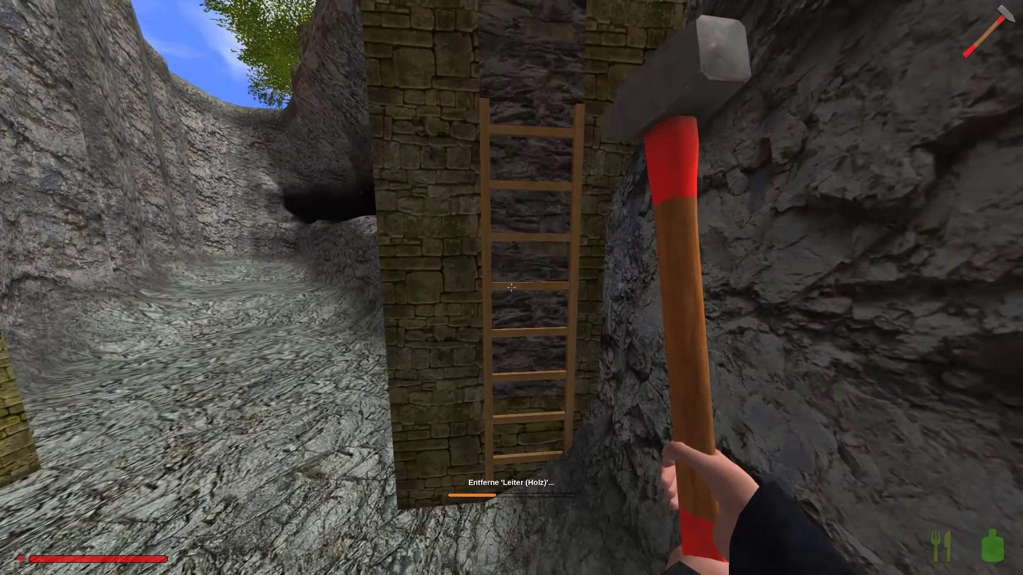
pyautogui.press('Tab')
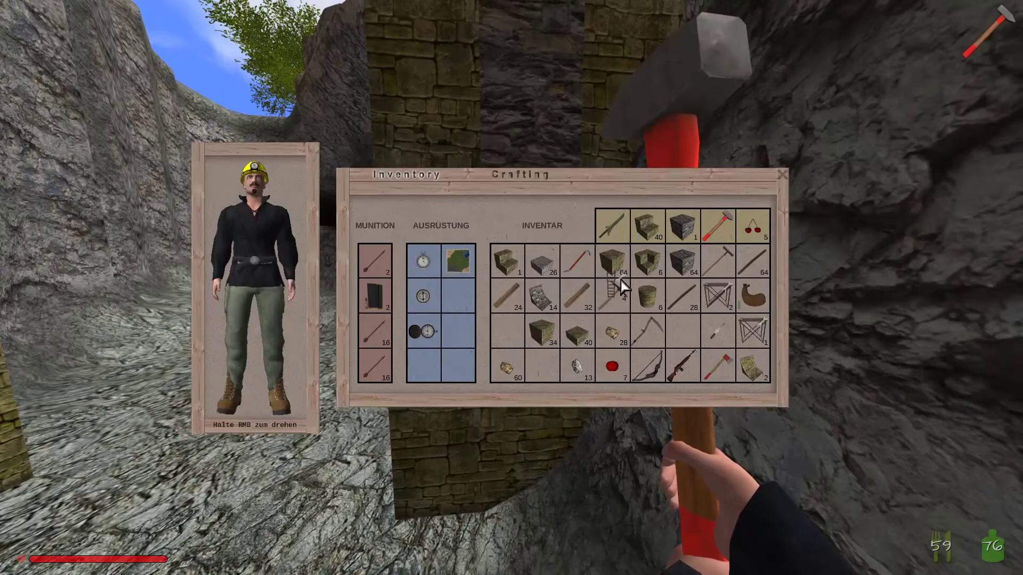
# - Put away the sledgehammer and place a wooden ladder on the stone bridge pillar
pyautogui.press('Tab')
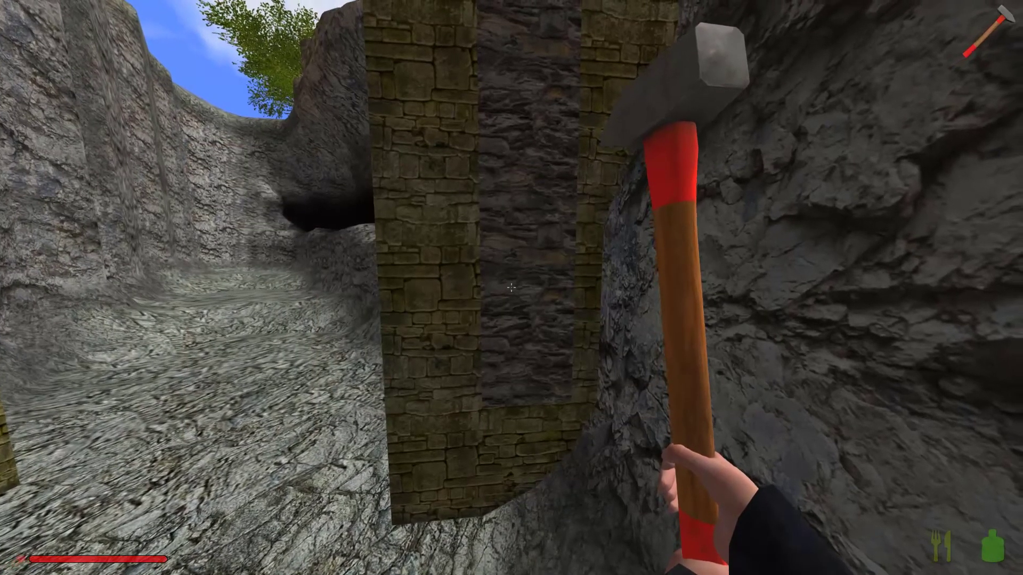
pyautogui.press('4')
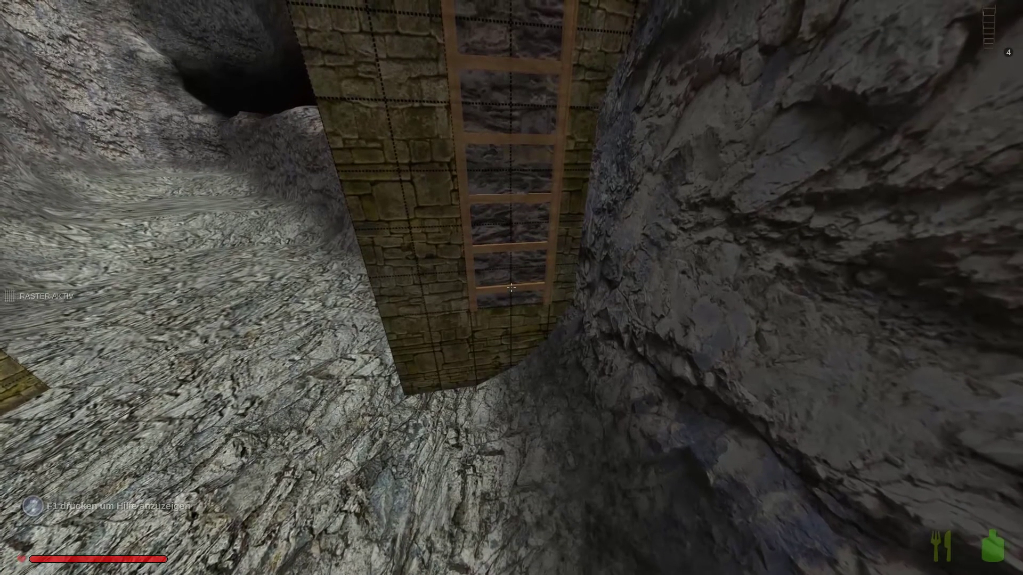
pyautogui.click(510, 286)
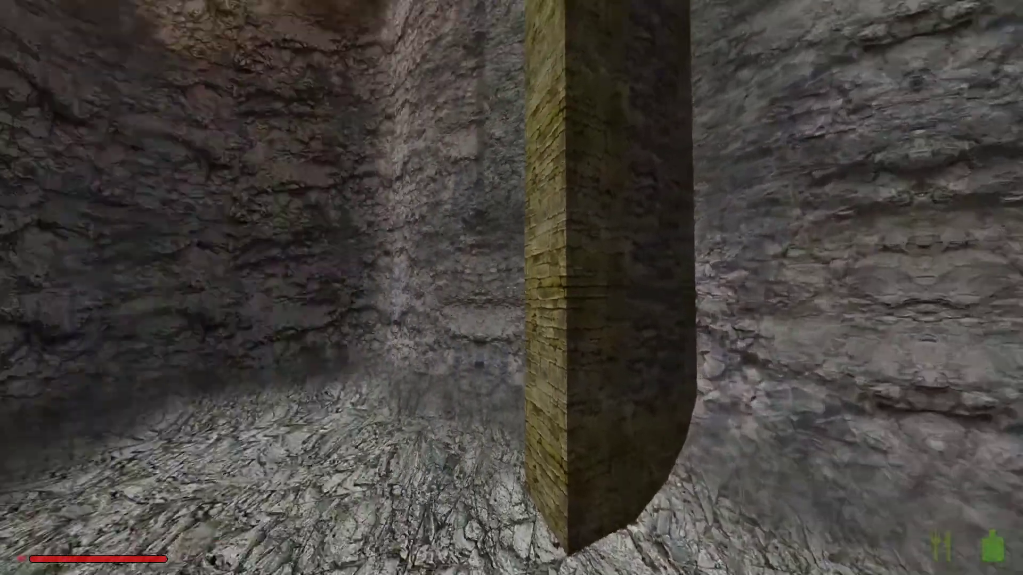
# - Fill the ledge notch with a stone cube and build a tall stone pillar beside it
pyautogui.press('i')
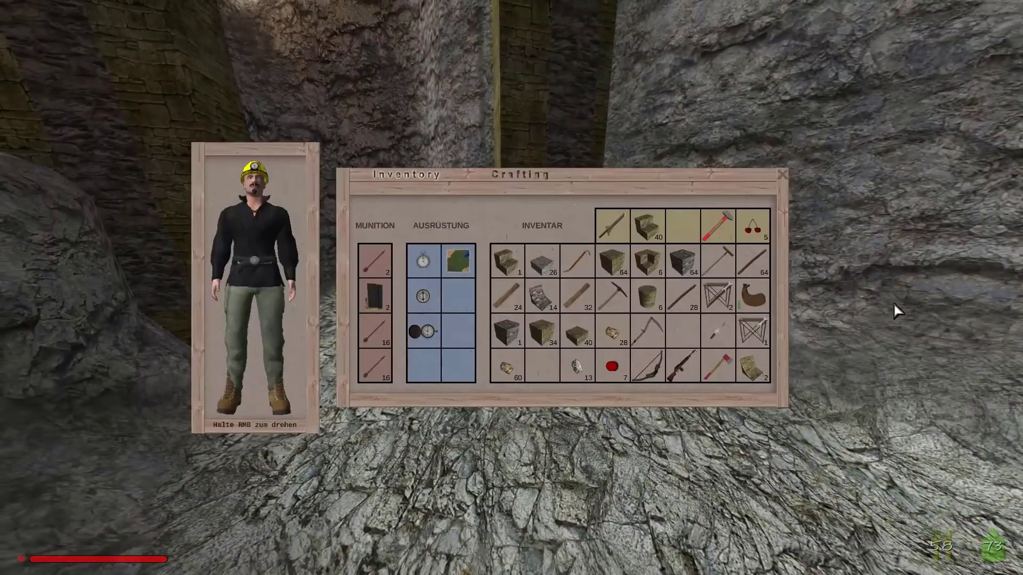
pyautogui.press('i')
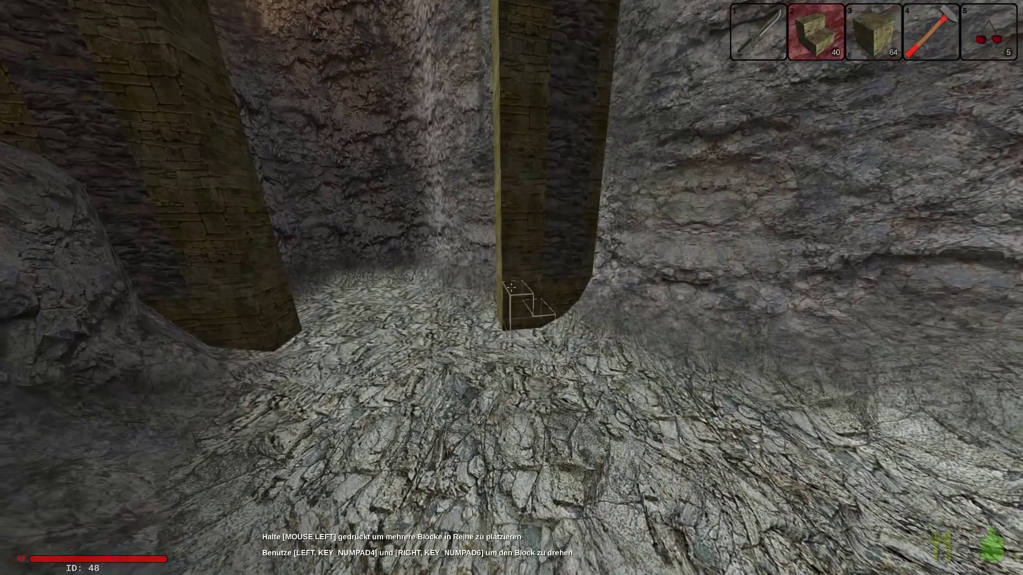
pyautogui.press('3')
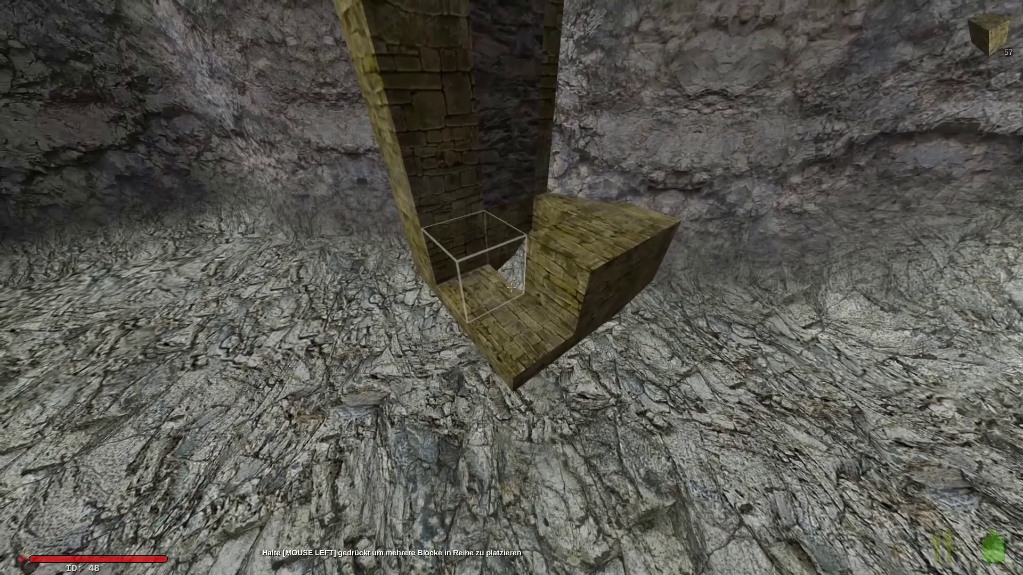
pyautogui.click(512, 288)
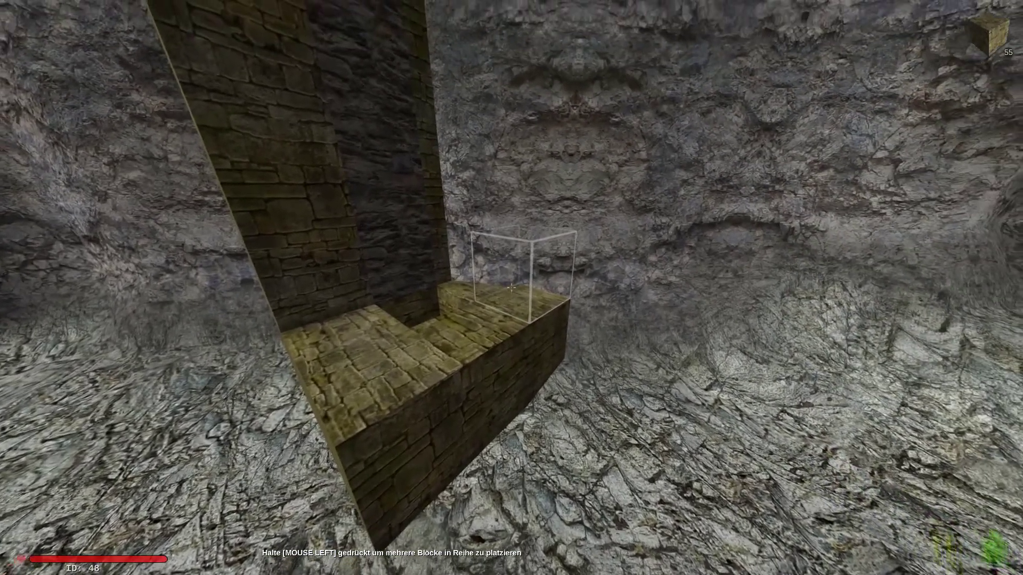
pyautogui.moveTo(511, 288); pyautogui.dragTo(512, 288)
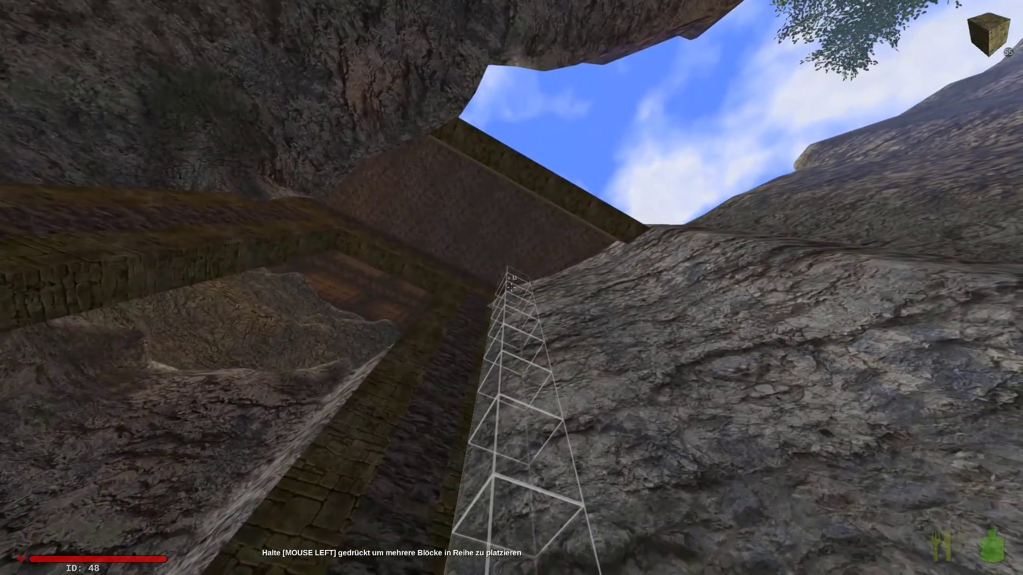
pyautogui.click(512, 287)
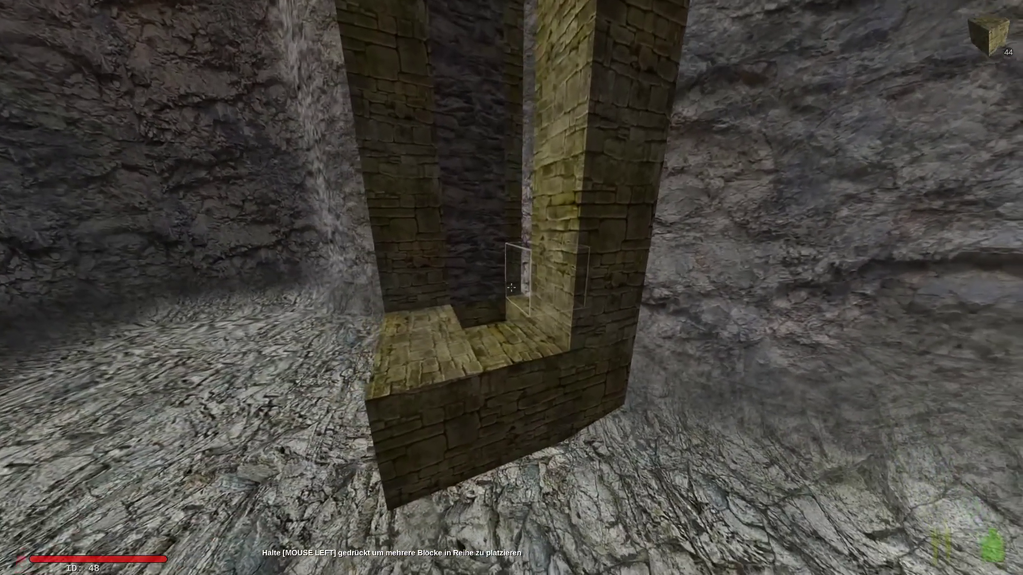
pyautogui.press('i')
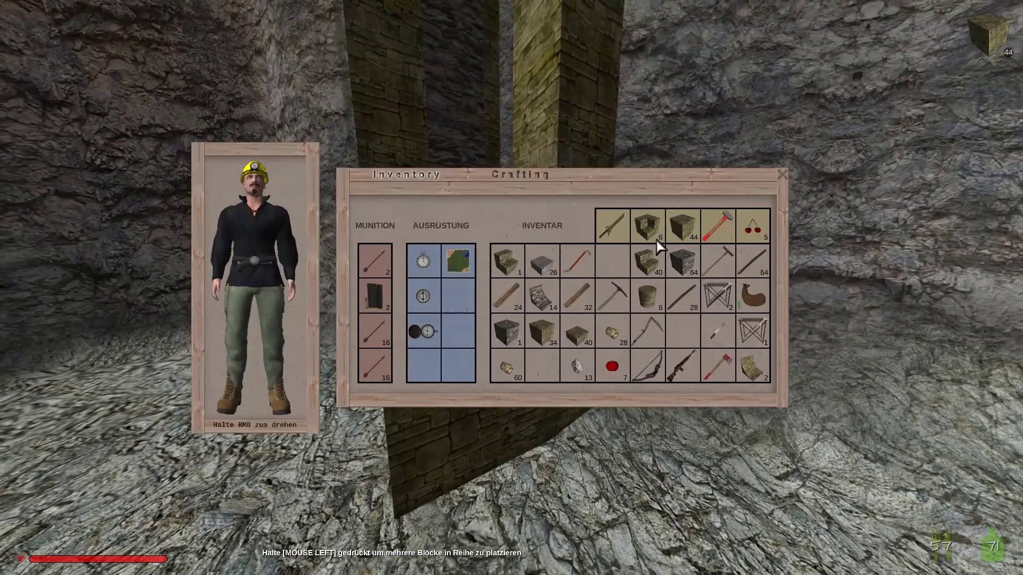
# - Extend the pillars with stone-block columns, including a line of ten, toward the bridge deck
pyautogui.press('i')
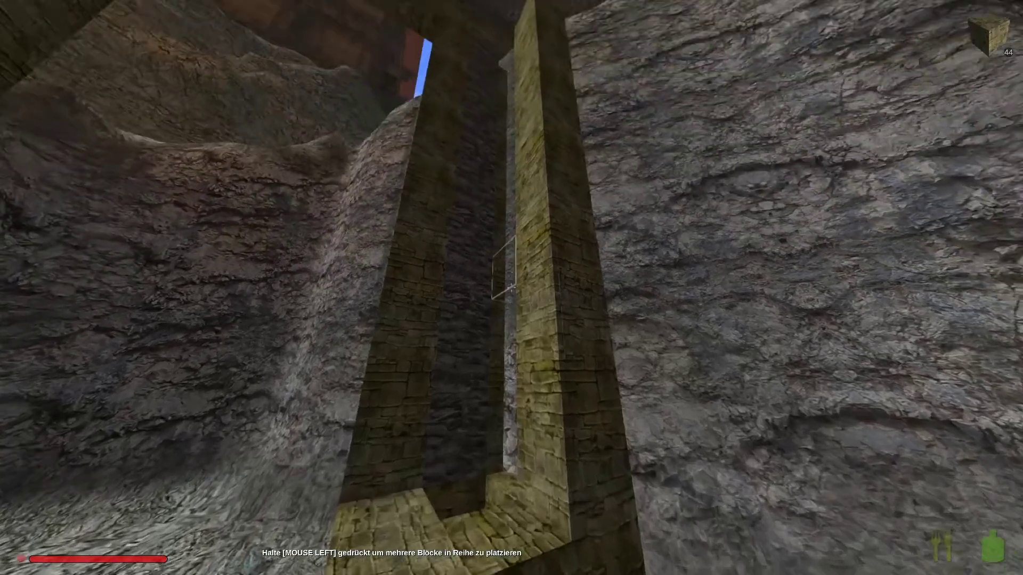
pyautogui.press('1')
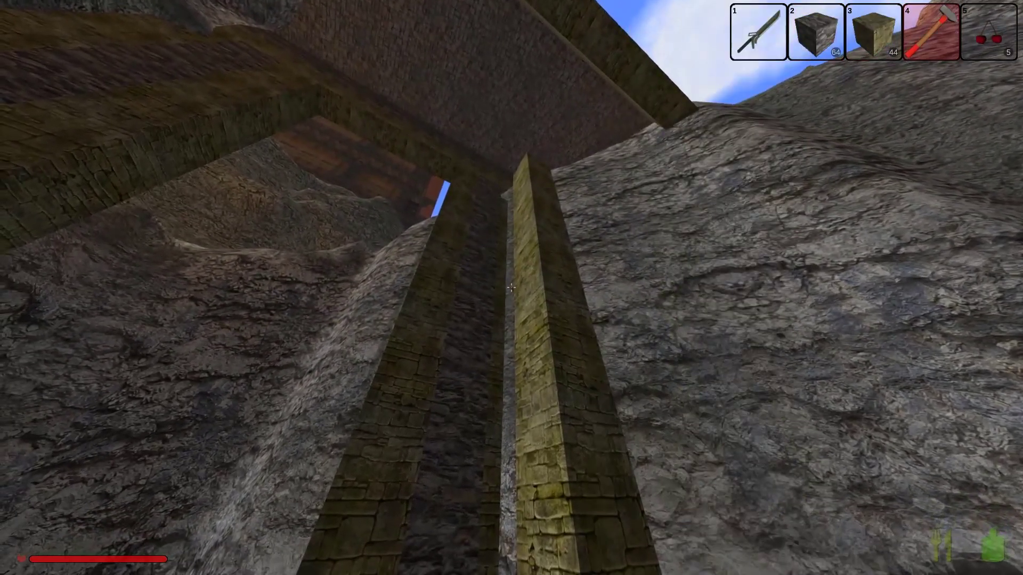
pyautogui.press('2')
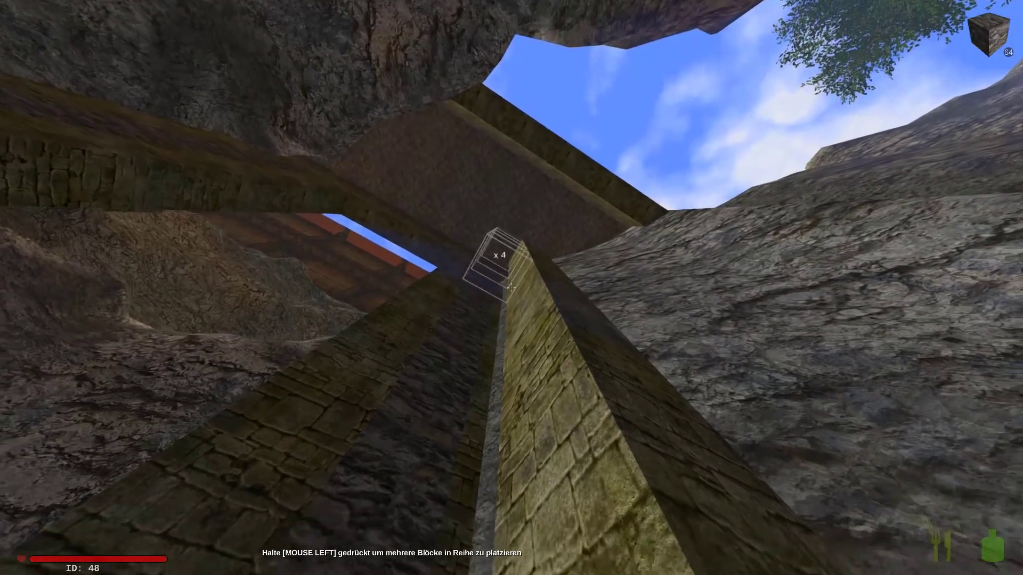
pyautogui.moveTo(511, 288); pyautogui.dragTo(512, 288)
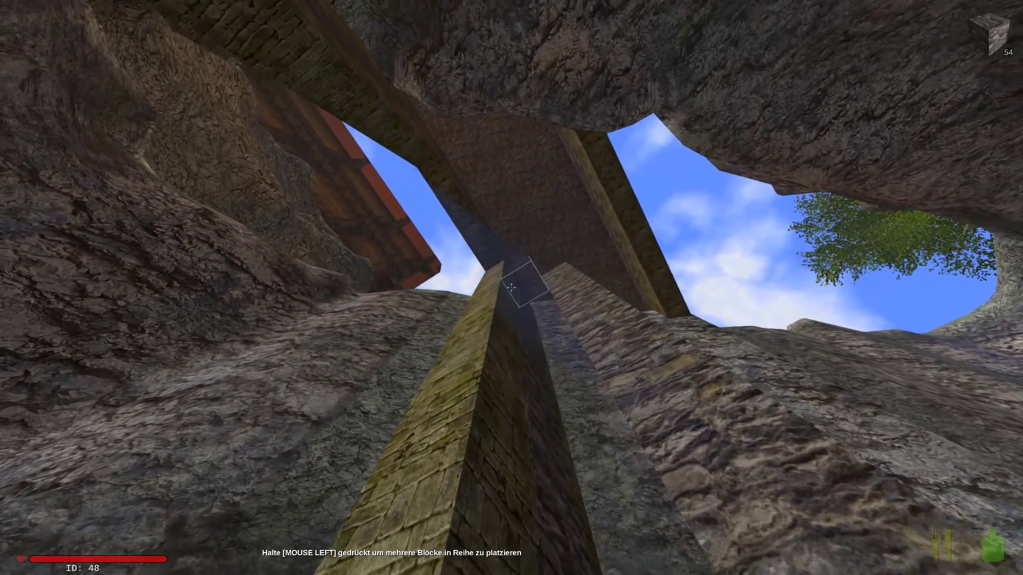
pyautogui.moveTo(512, 288); pyautogui.dragTo(511, 287)
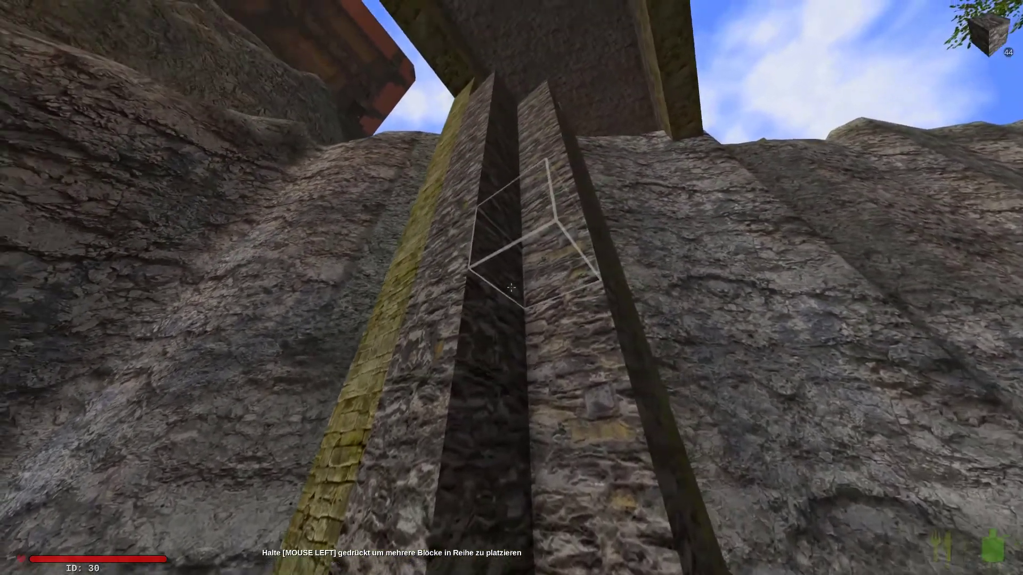
pyautogui.press('2')
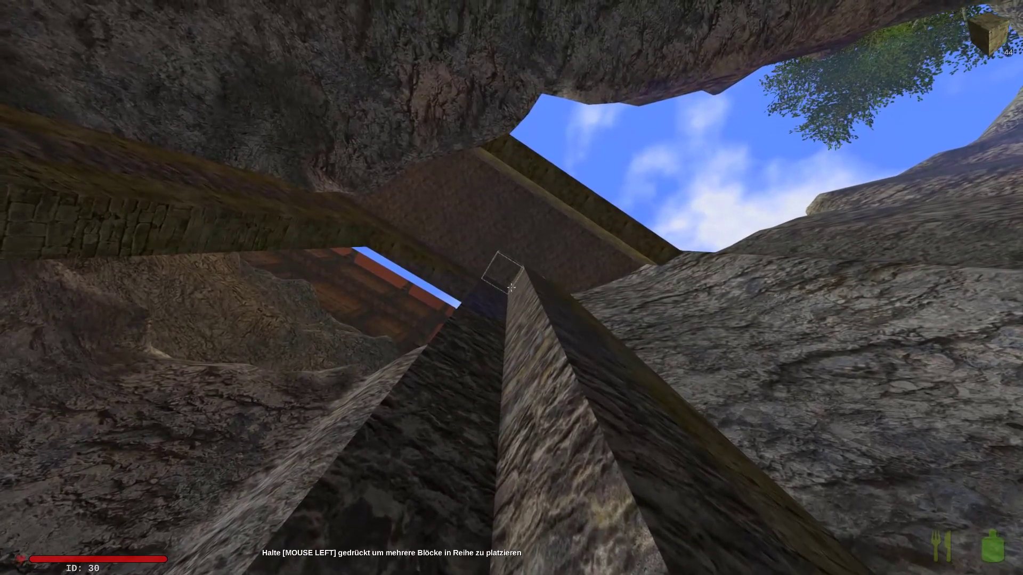
pyautogui.moveTo(512, 288); pyautogui.dragTo(511, 288)
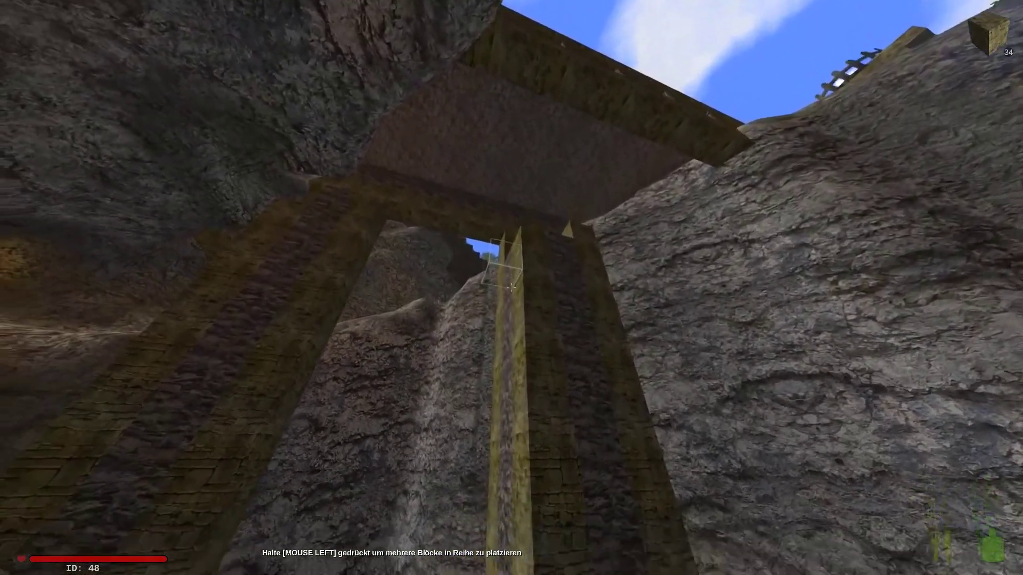
pyautogui.press('i')
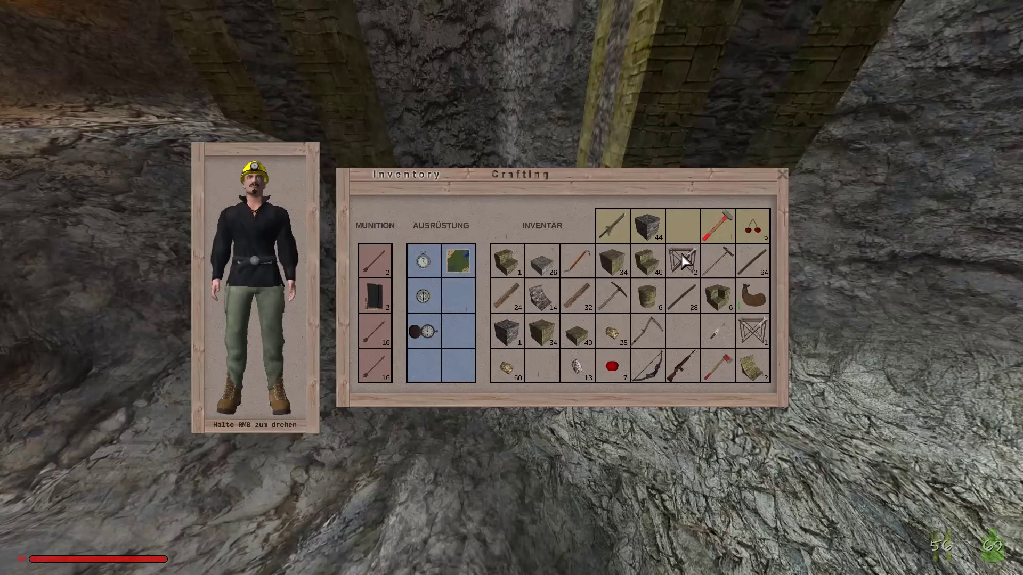
# - Place a scaffolding ramp to climb the pillar, pick it back up and reopen the inventory
pyautogui.click(685, 234)
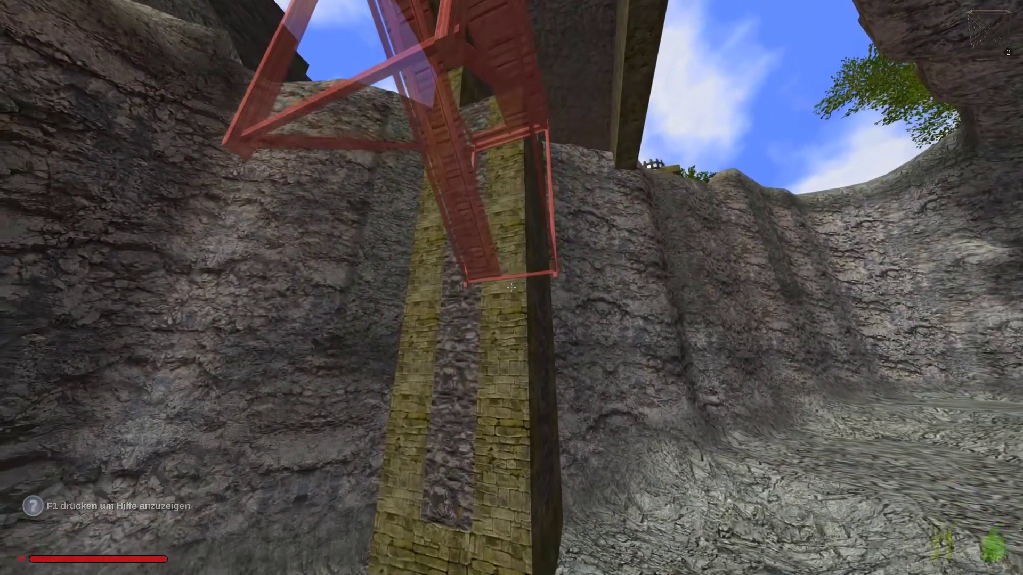
pyautogui.press('2')
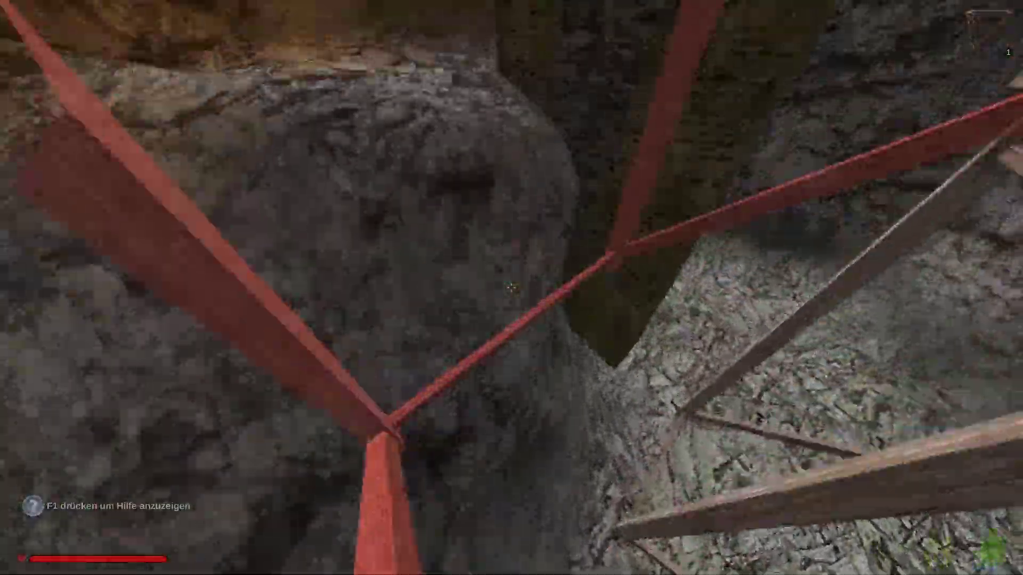
pyautogui.press('2')
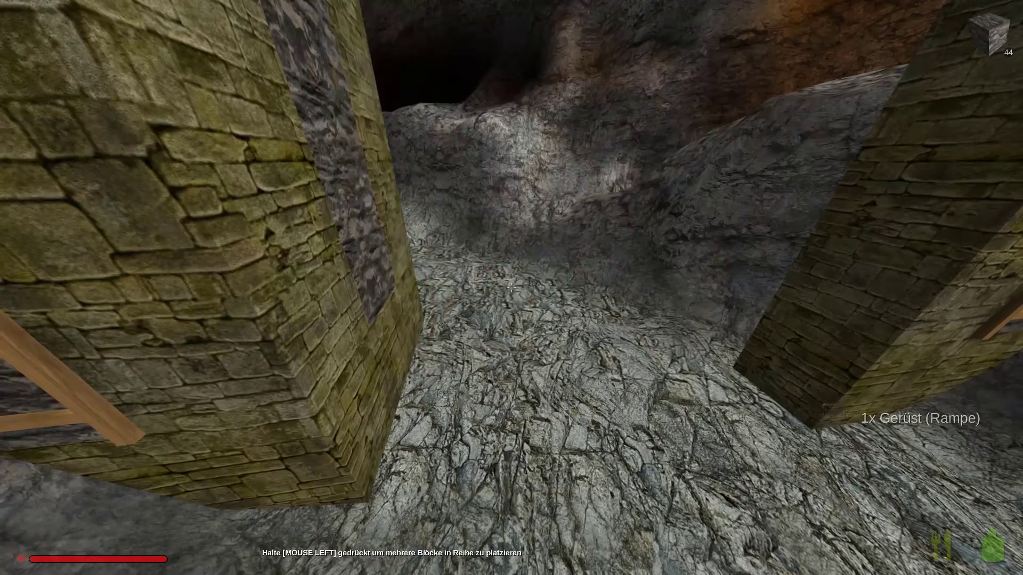
pyautogui.press('1')
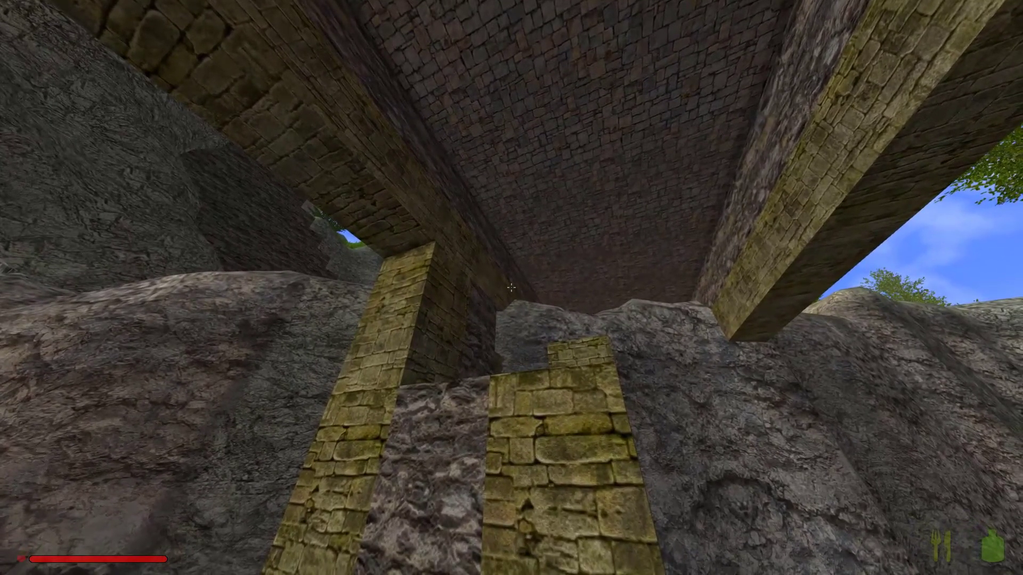
pyautogui.press('Tab')
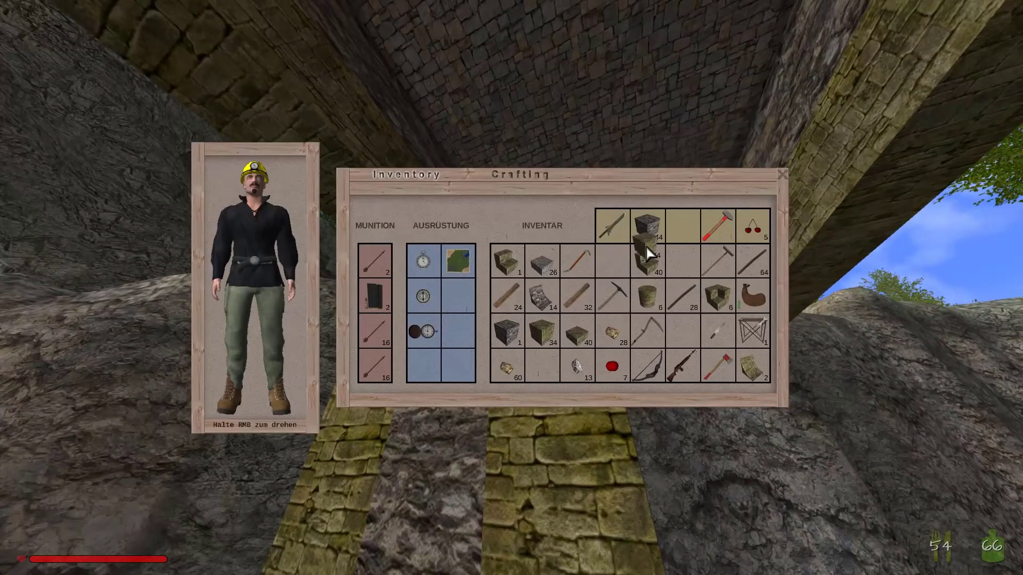
# - Stack stone blocks on the pier until they fill the gap below the bridge deck
pyautogui.press('Tab')
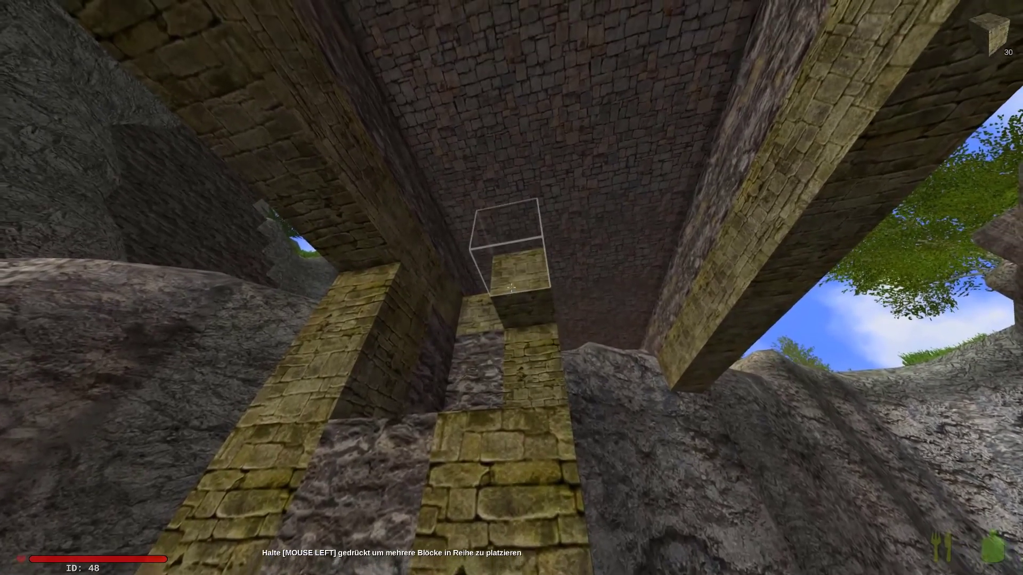
pyautogui.click(511, 289)
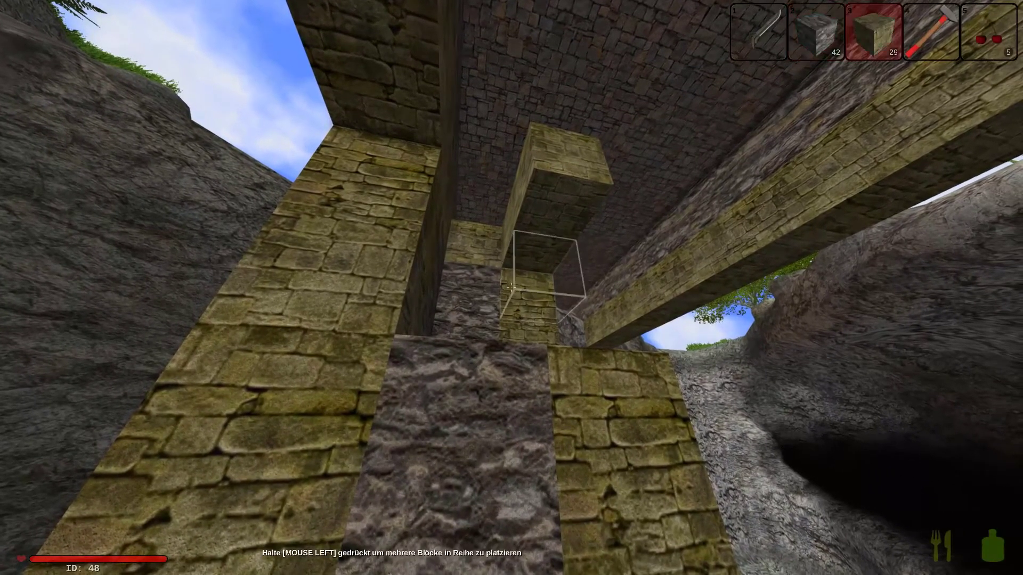
pyautogui.click(512, 288)
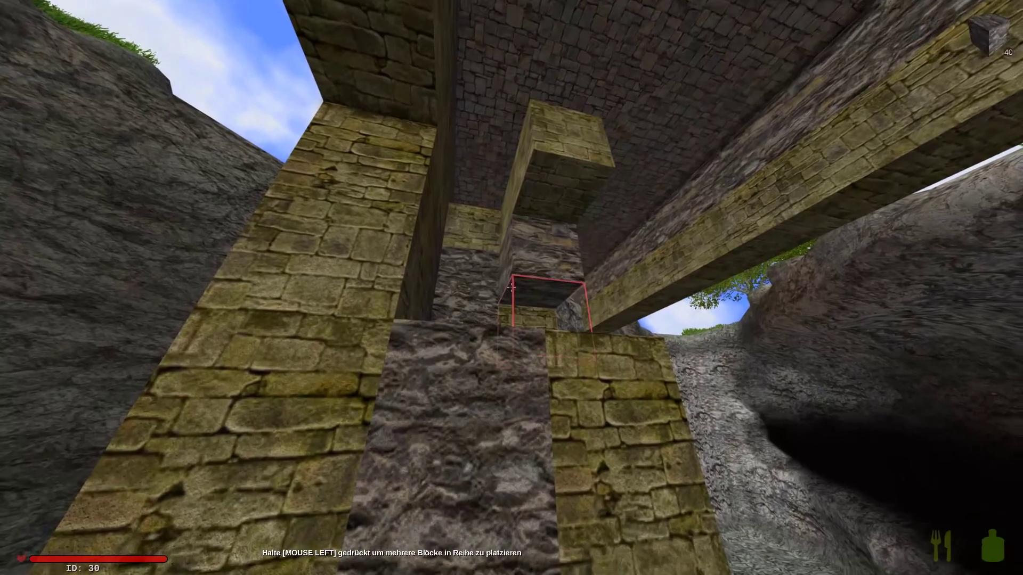
pyautogui.click(512, 289)
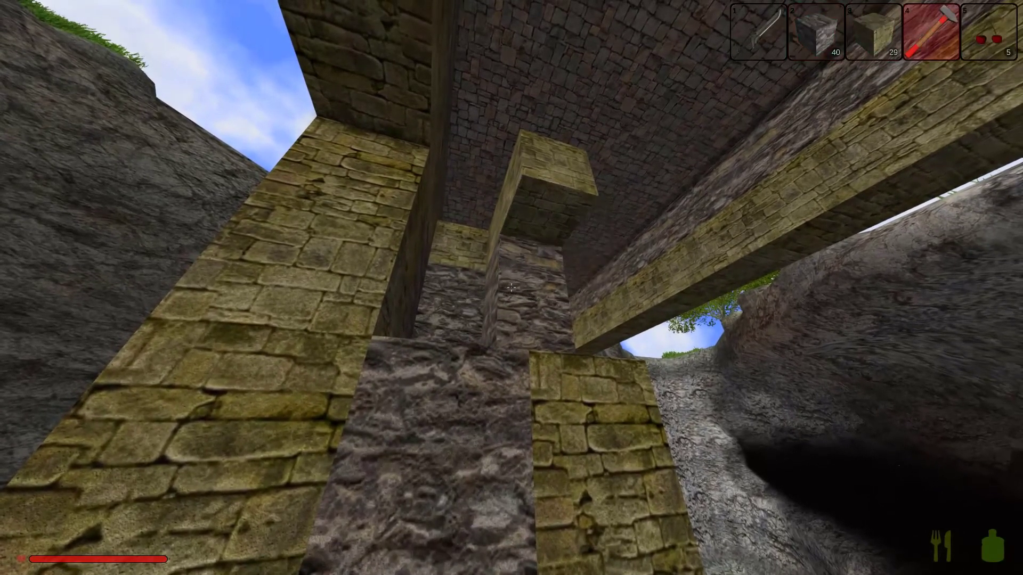
pyautogui.click(511, 288)
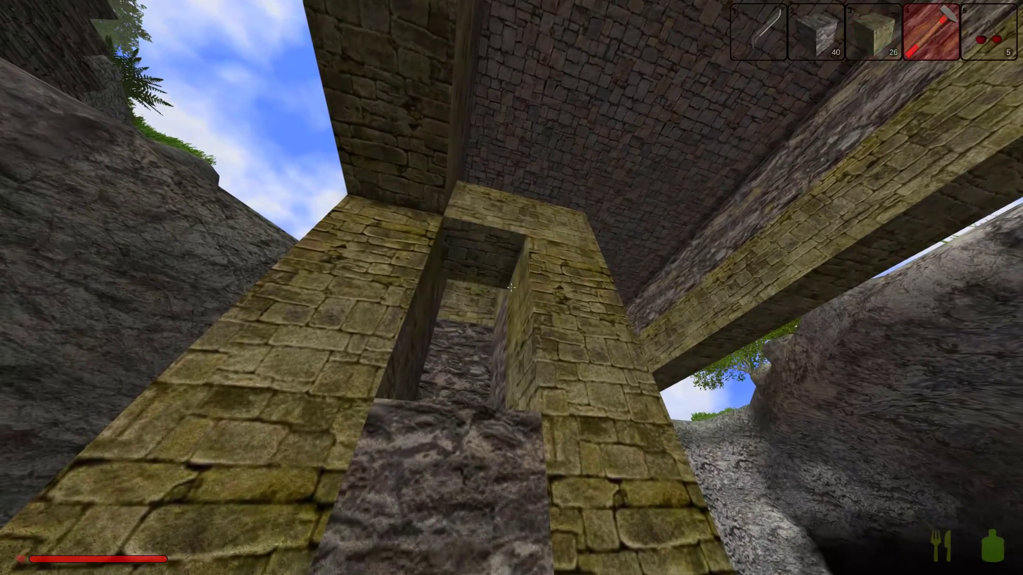
pyautogui.click(511, 287)
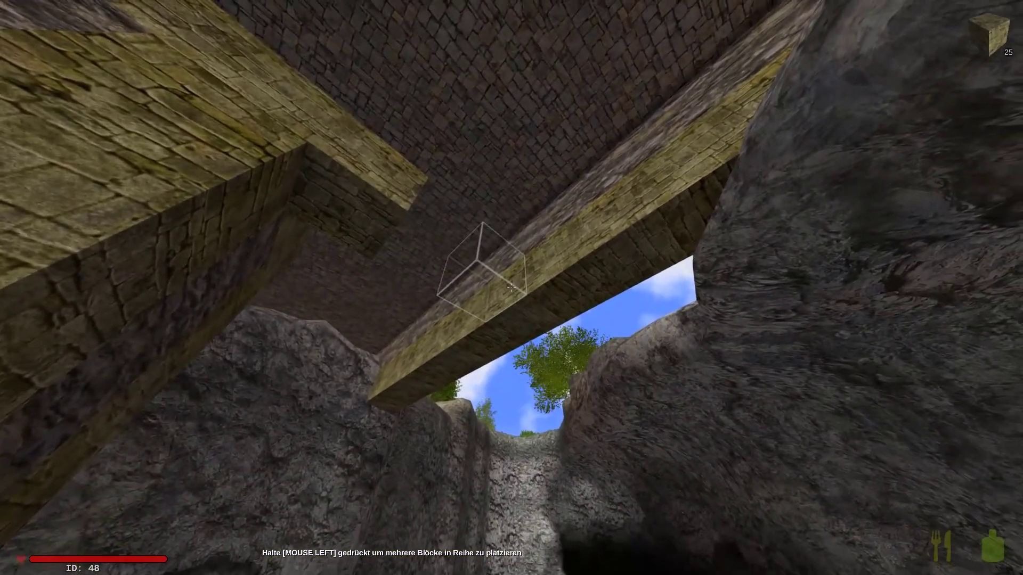
# - Add blocks under the bridge beam, then knock several blocks back out of it
pyautogui.click(512, 288)
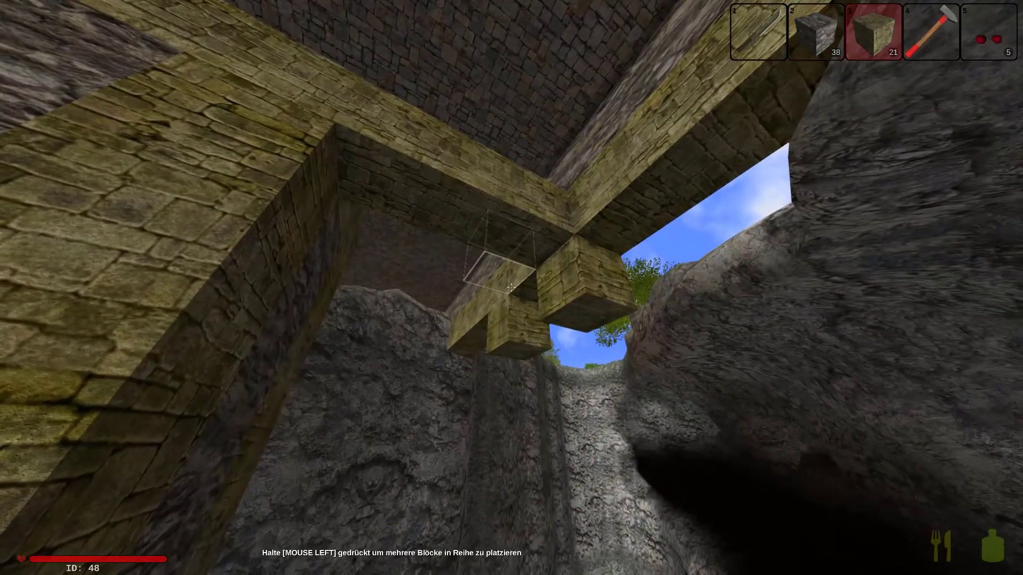
pyautogui.click(512, 288)
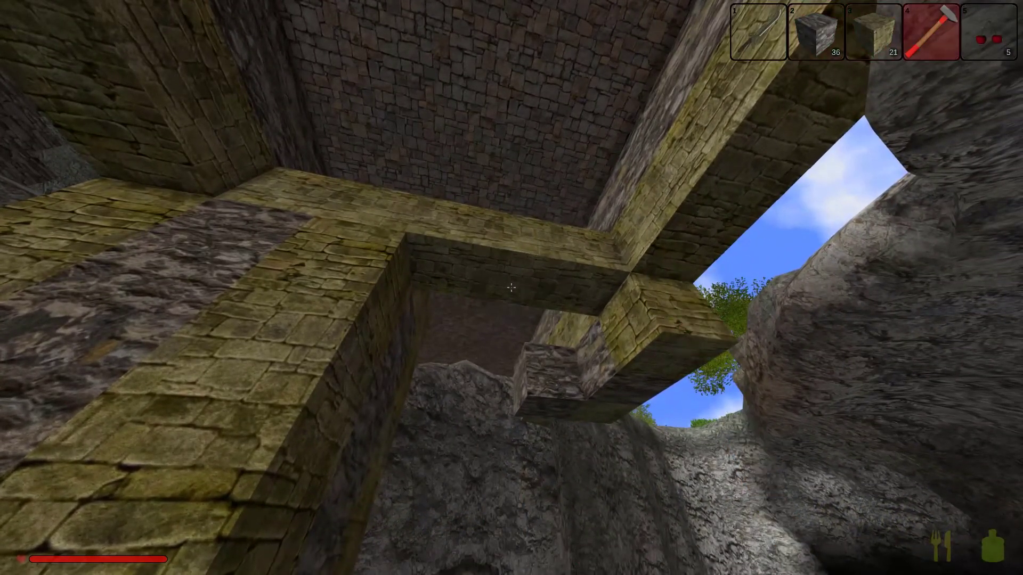
pyautogui.click(512, 288)
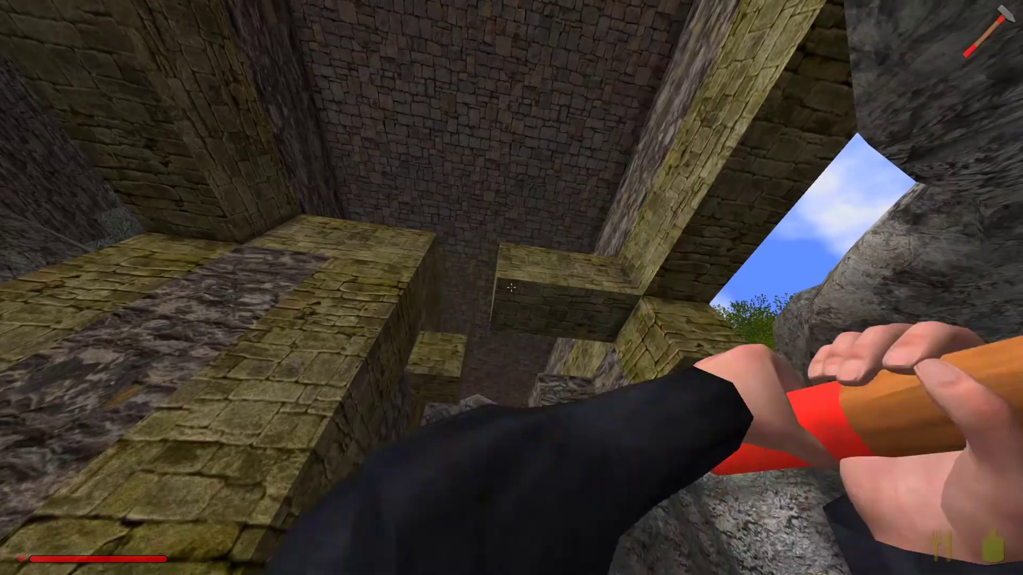
pyautogui.click(512, 288)
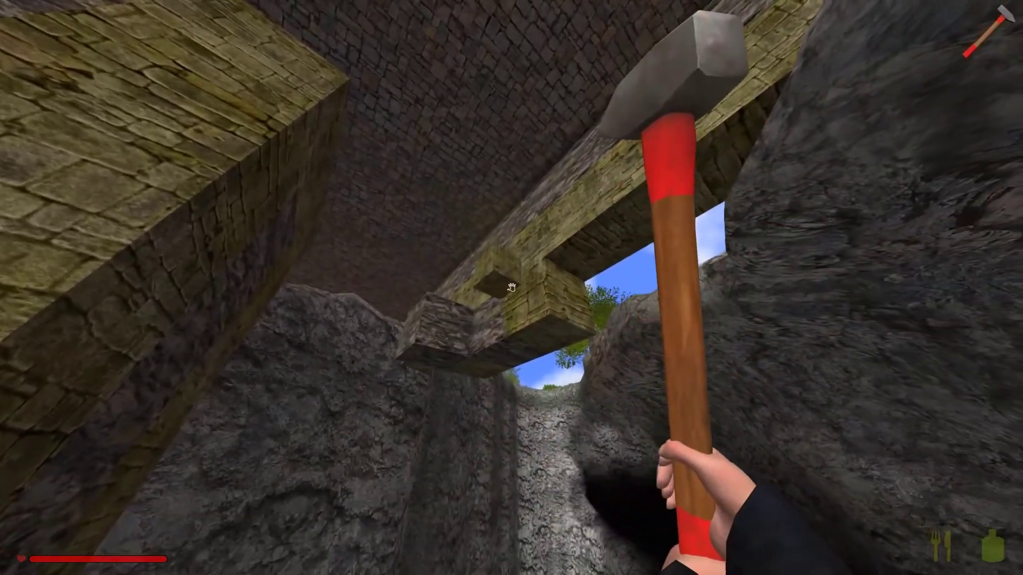
pyautogui.click(512, 288)
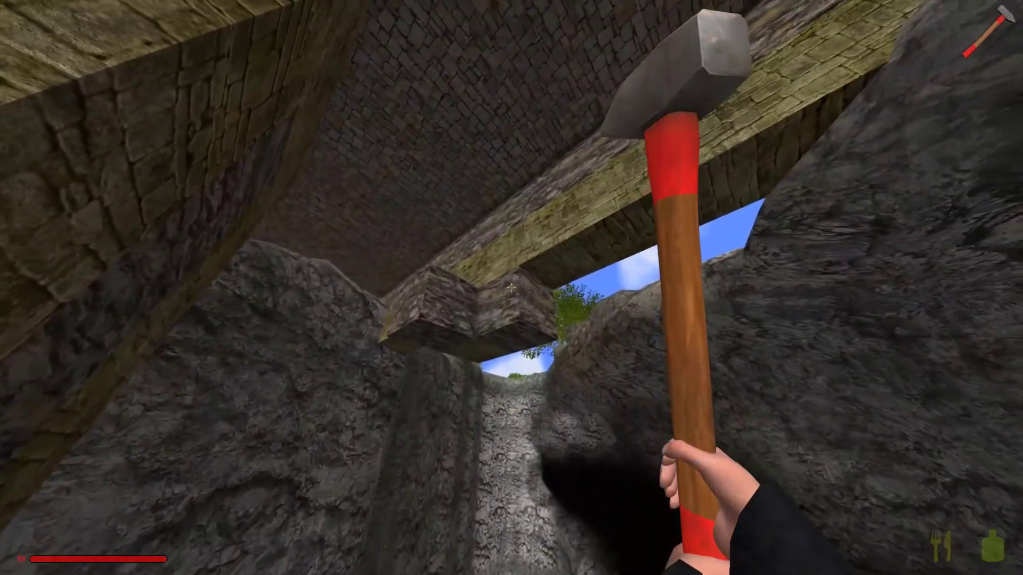
# - Break away the stray block under the beam and look down at the gorge floor
pyautogui.click(511, 288)
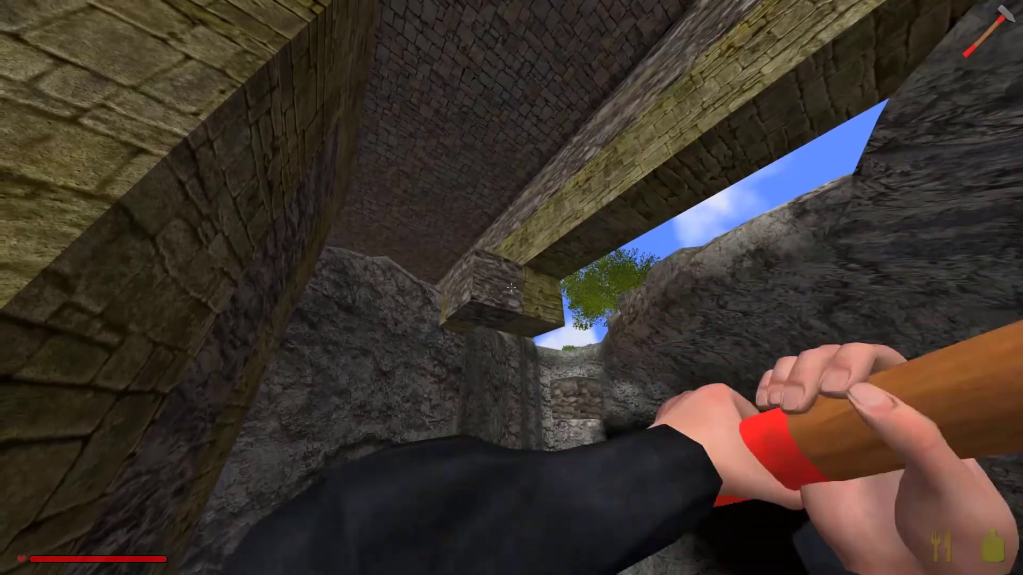
pyautogui.click(512, 288)
pyautogui.click(512, 287)
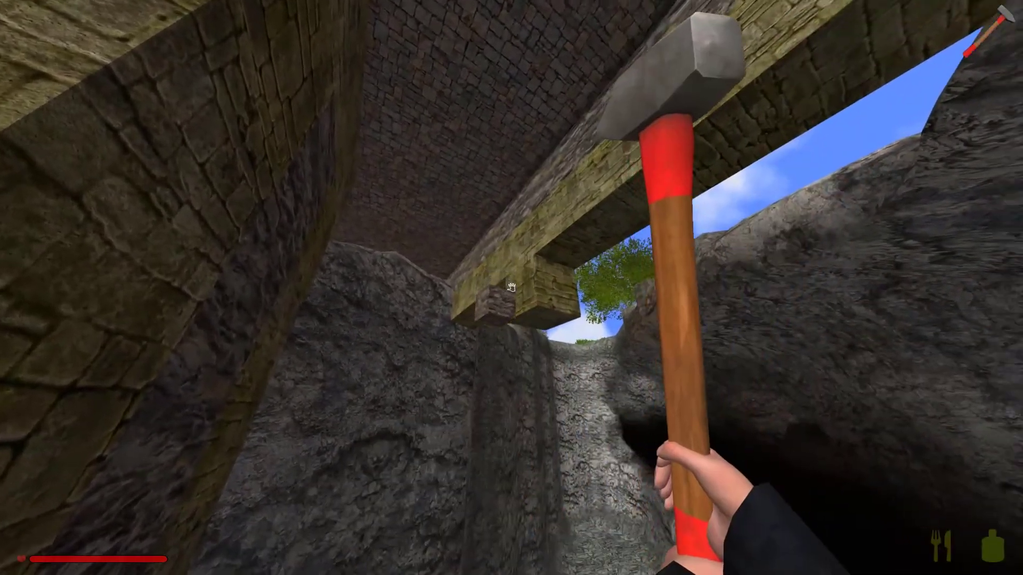
pyautogui.click(511, 287)
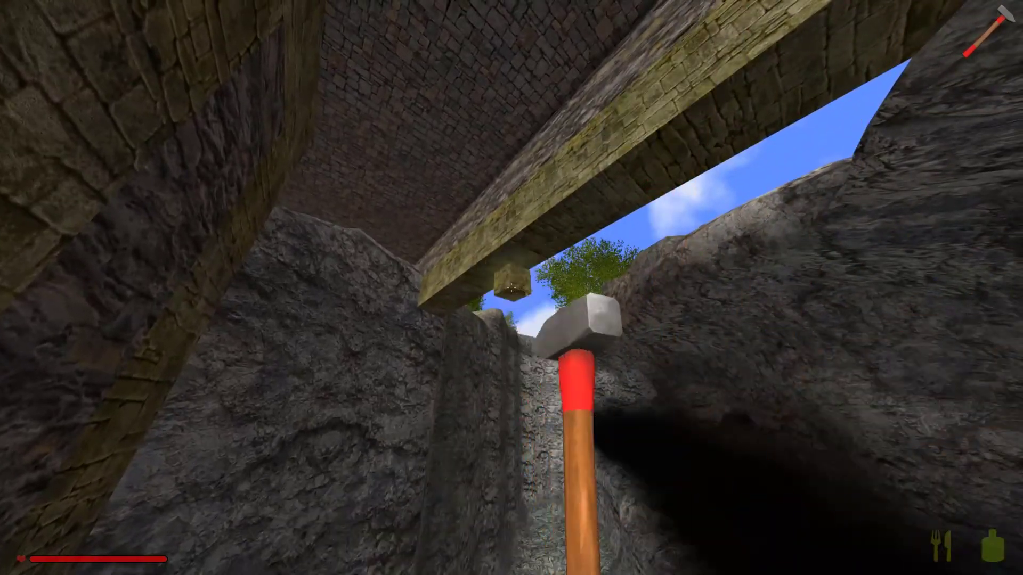
pyautogui.moveTo(511, 288); pyautogui.dragTo(511, 288)
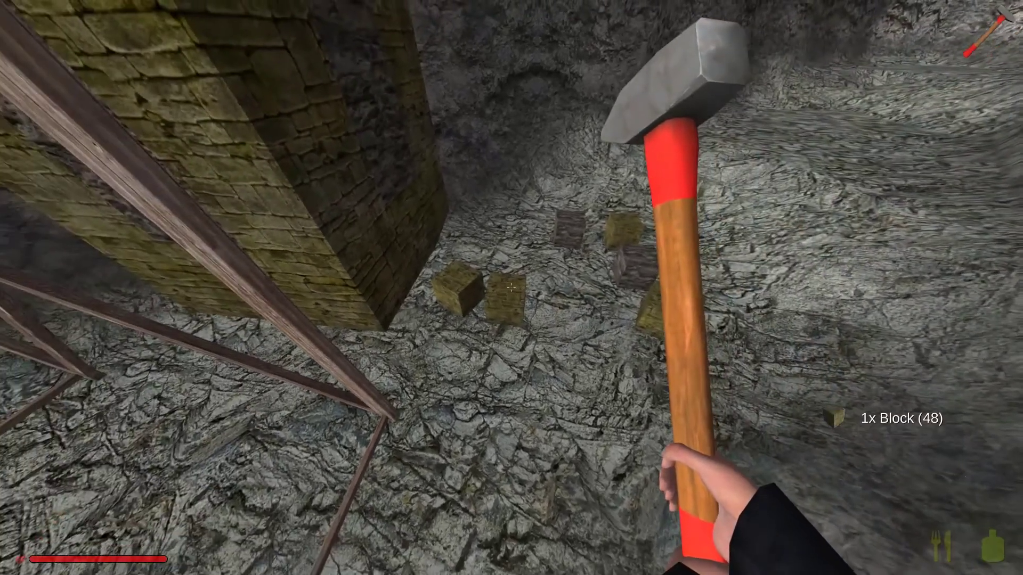
# - Collect the fallen blocks from the gorge floor and select the stone block slot
pyautogui.press('e')
pyautogui.press('e')
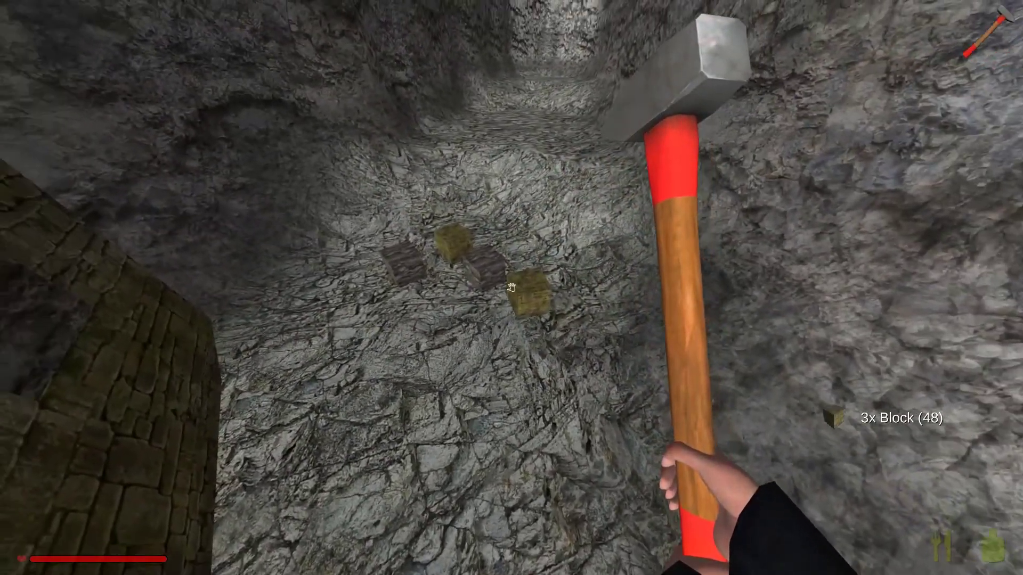
pyautogui.press('e')
pyautogui.press('e')
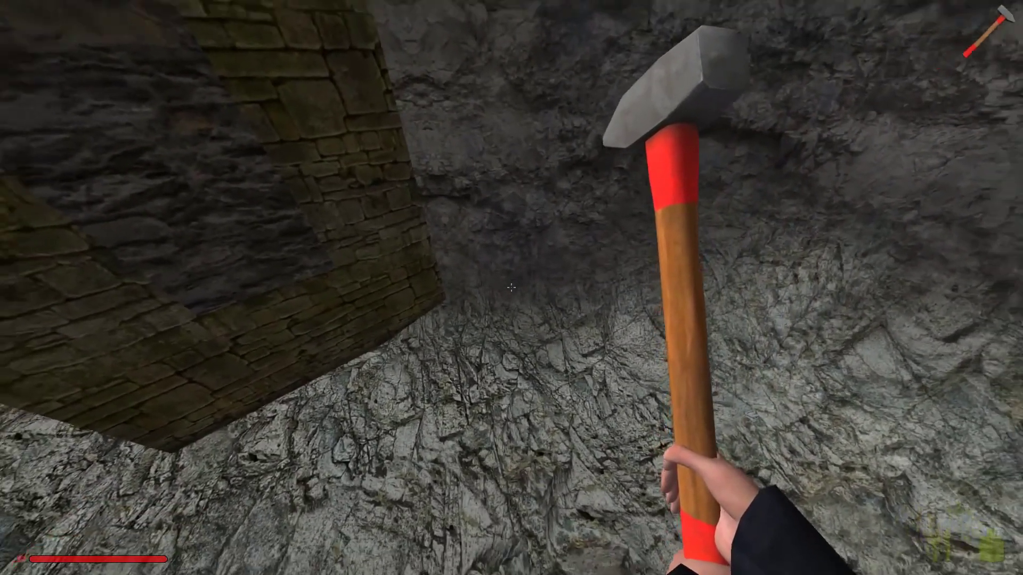
pyautogui.press('2')
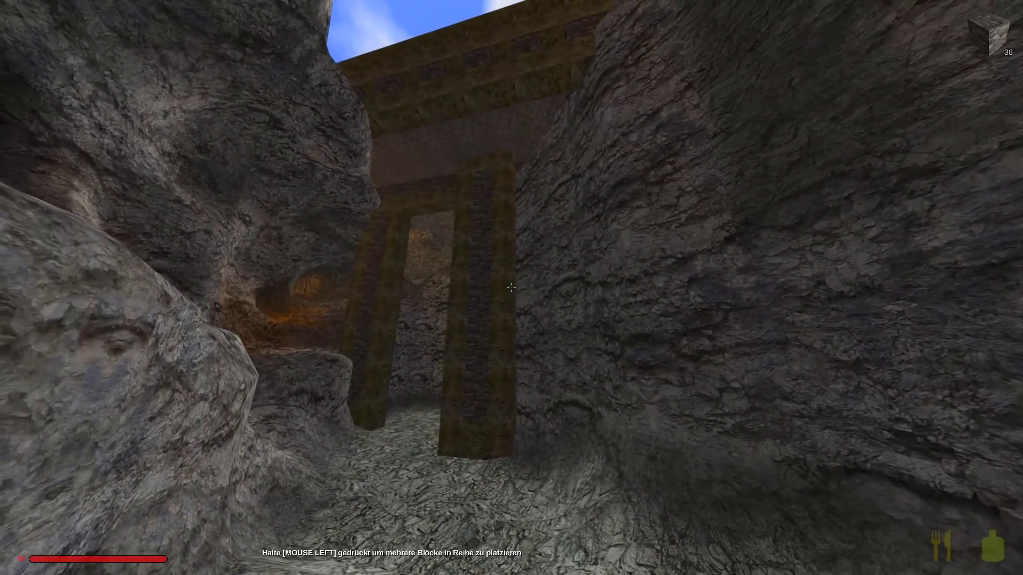
# - Equip the scaffold ramp, walk down into the cave and place it on the floor
pyautogui.press('5')
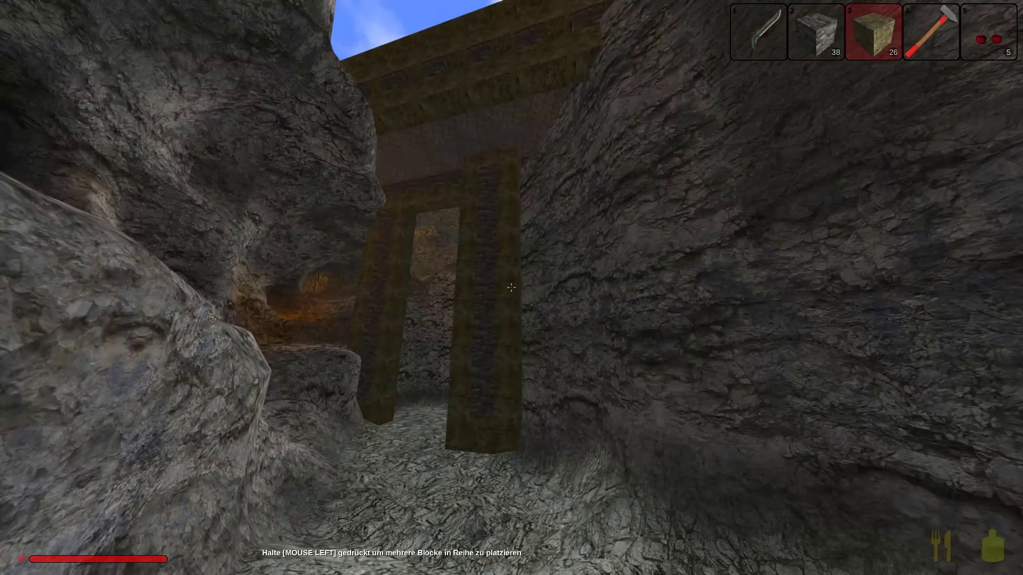
pyautogui.press('i')
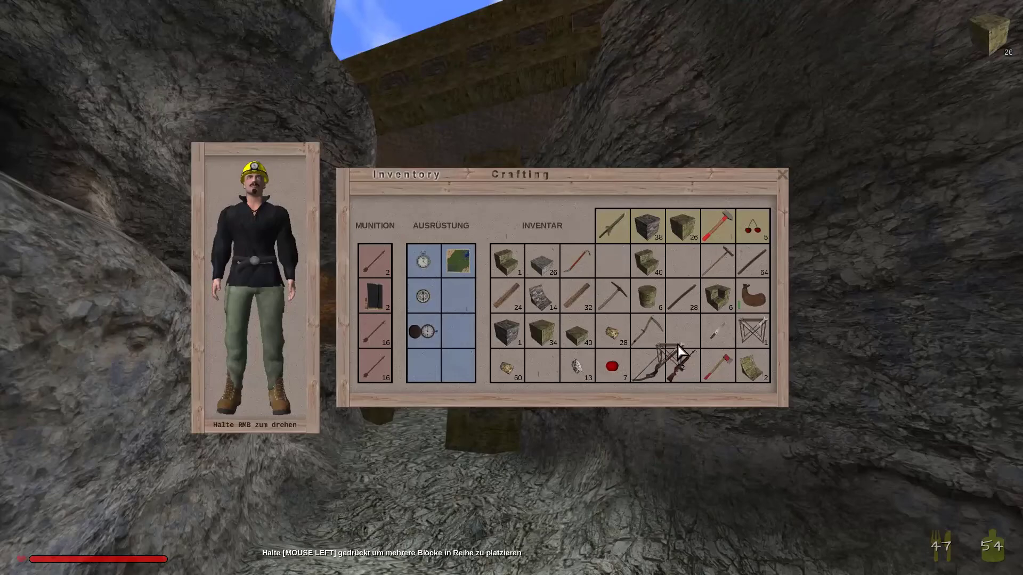
pyautogui.press('i')
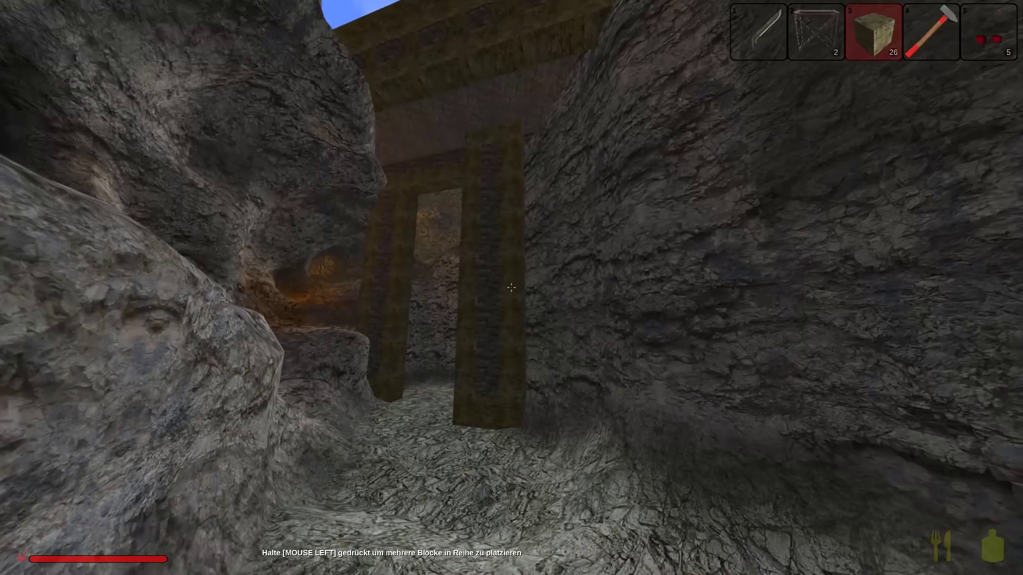
pyautogui.press('w')
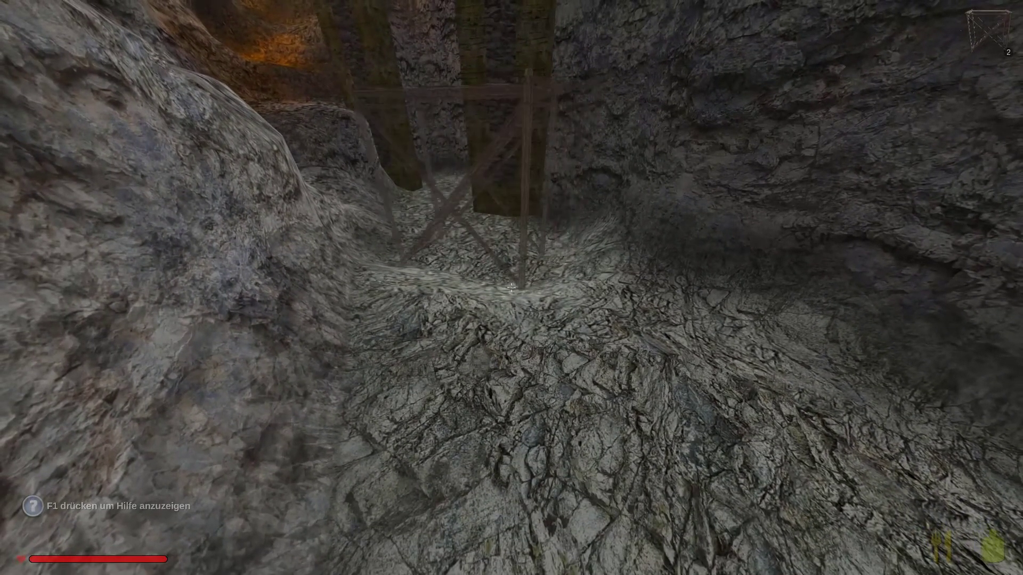
pyautogui.press('w')
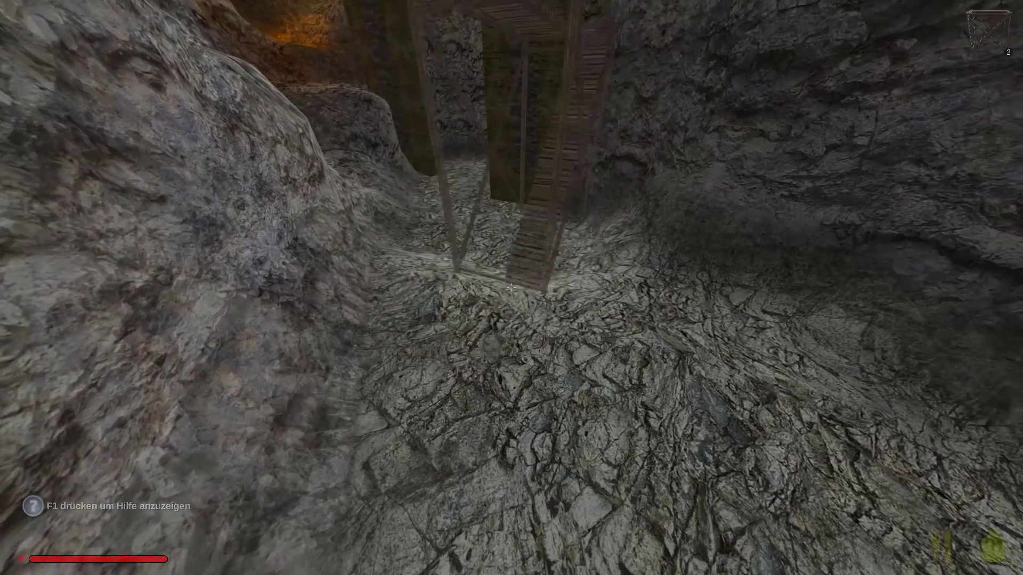
pyautogui.press('w')
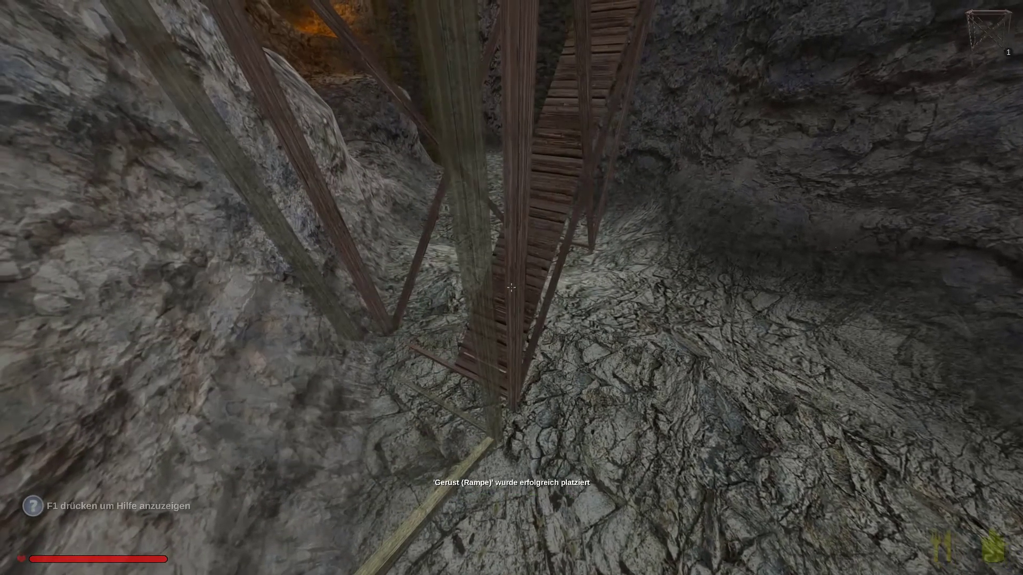
pyautogui.click(512, 288)
# - Switch to the sword and walk along the wooden walkway
pyautogui.press('1')
pyautogui.press('Tab')
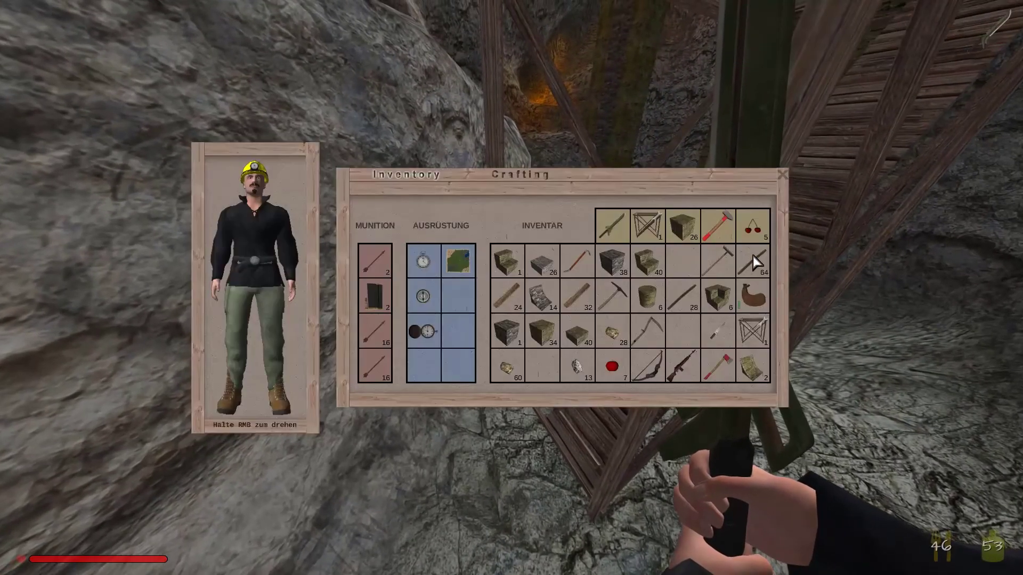
pyautogui.press('Tab')
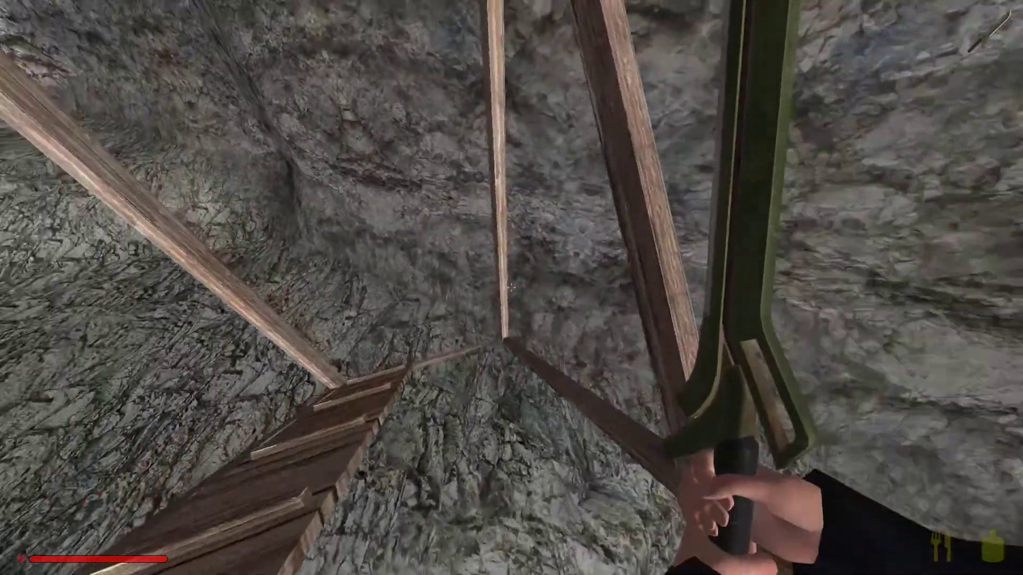
pyautogui.press('w')
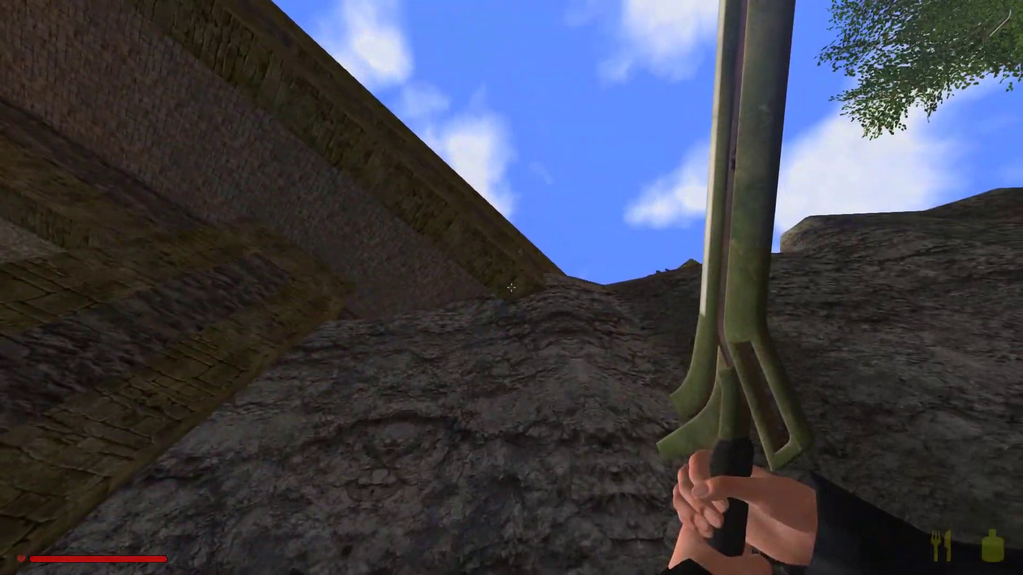
# - Place two blocks on the wall under the bridge and lay a column downward
pyautogui.press('4')
pyautogui.press('3')
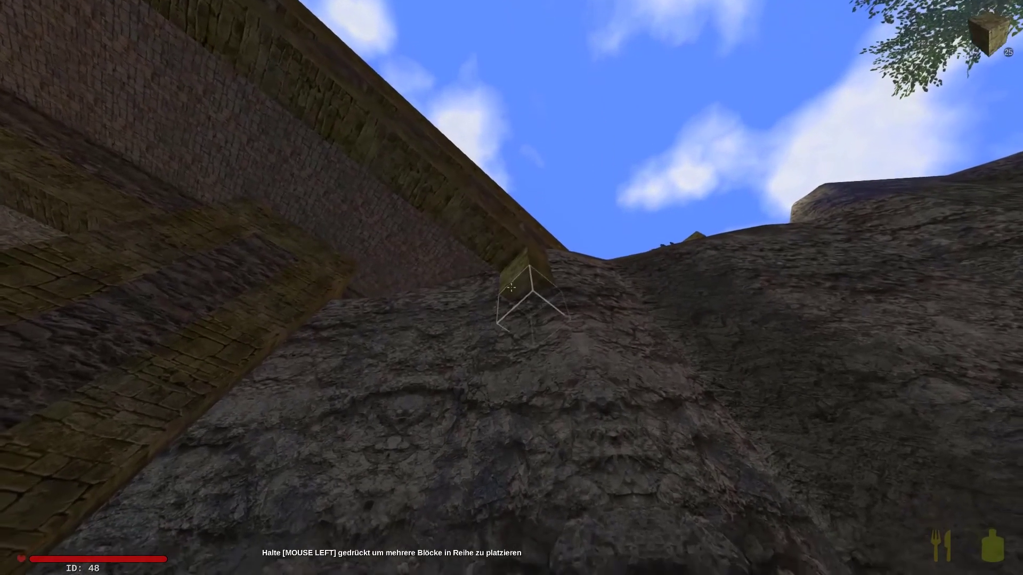
pyautogui.click(512, 288)
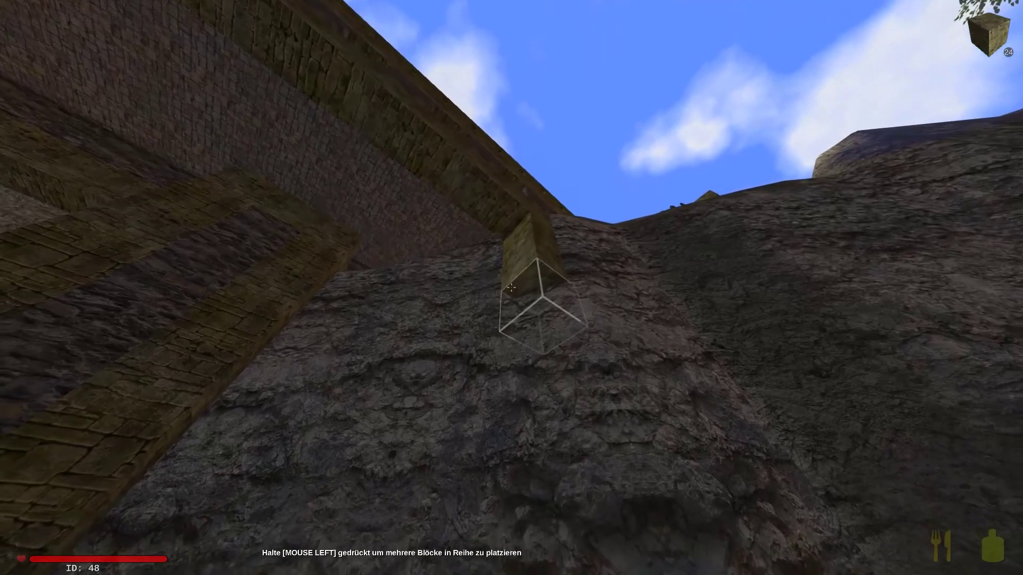
pyautogui.click(512, 288)
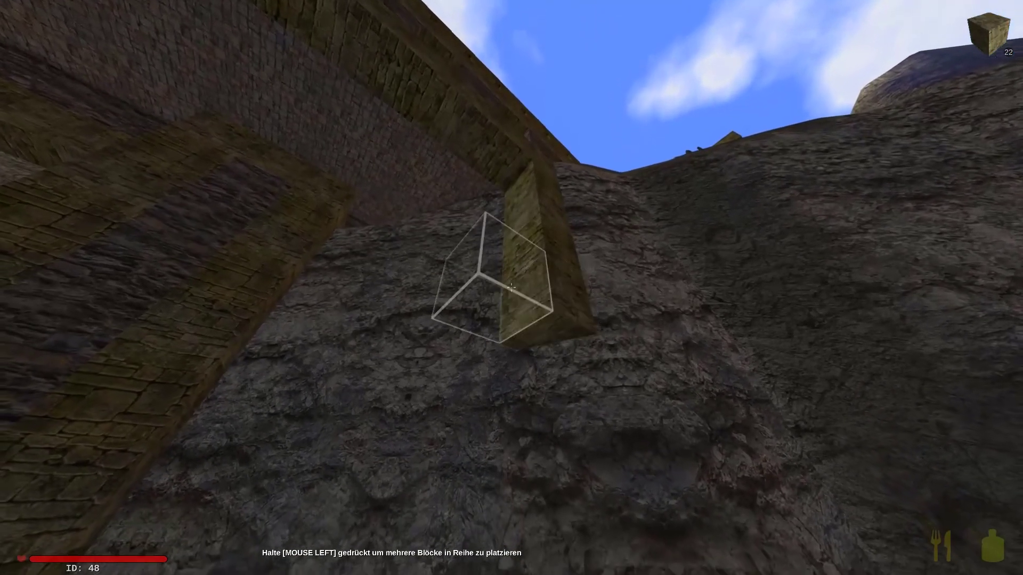
pyautogui.moveTo(512, 288); pyautogui.dragTo(512, 288)
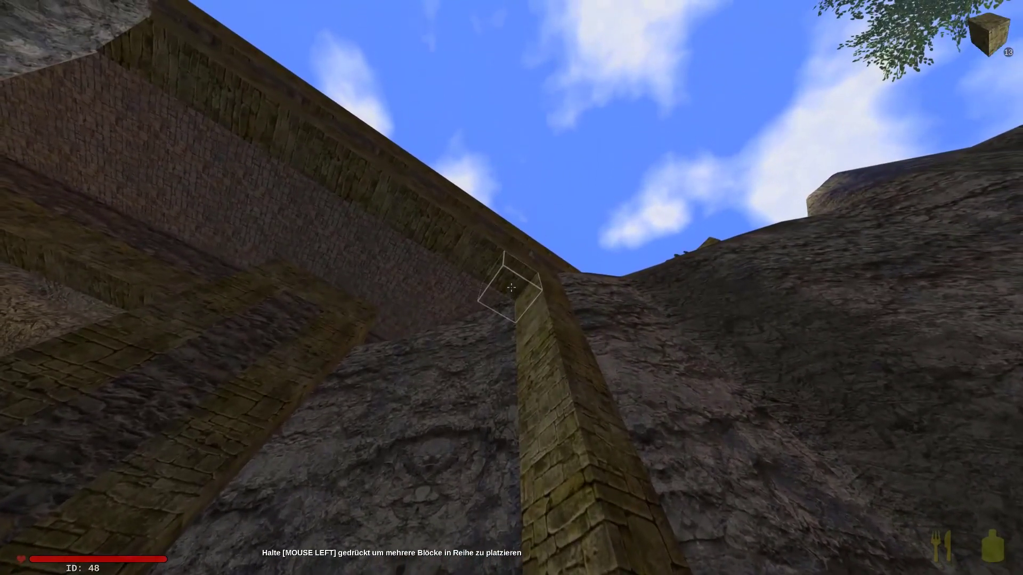
# - Switch to stone blocks and extend the column further down, then back upward
pyautogui.press('Tab')
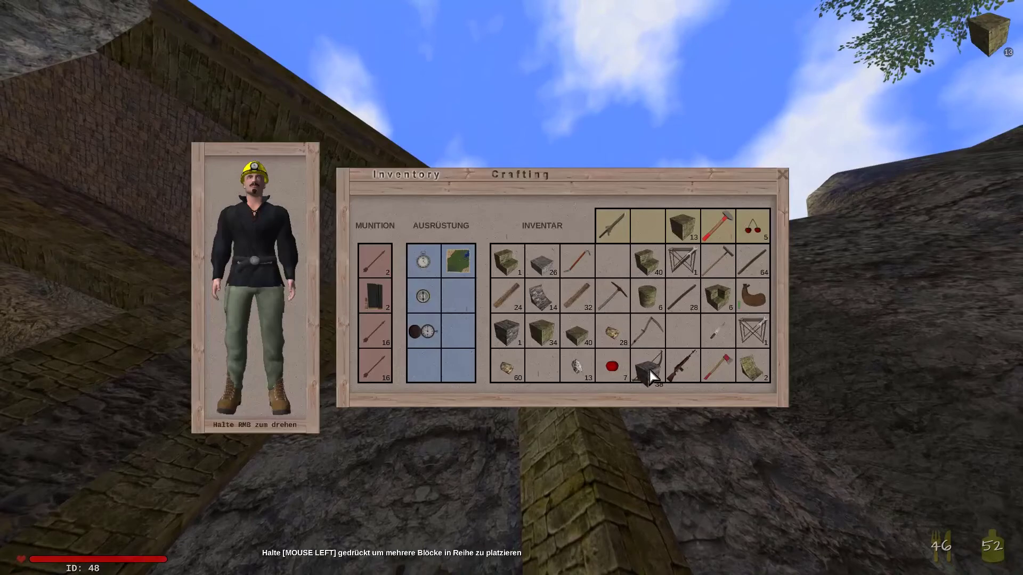
pyautogui.press('Tab')
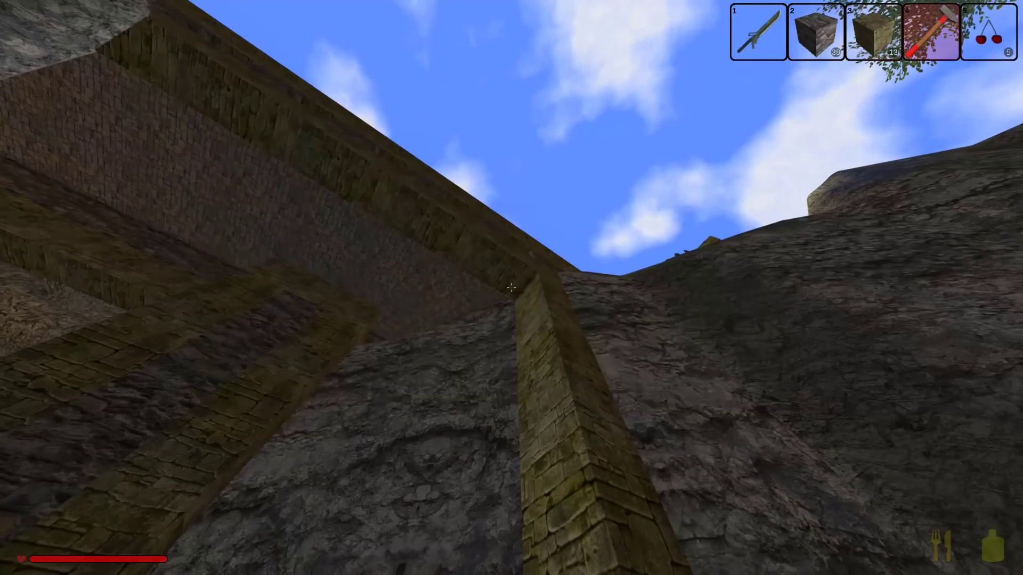
pyautogui.press('2')
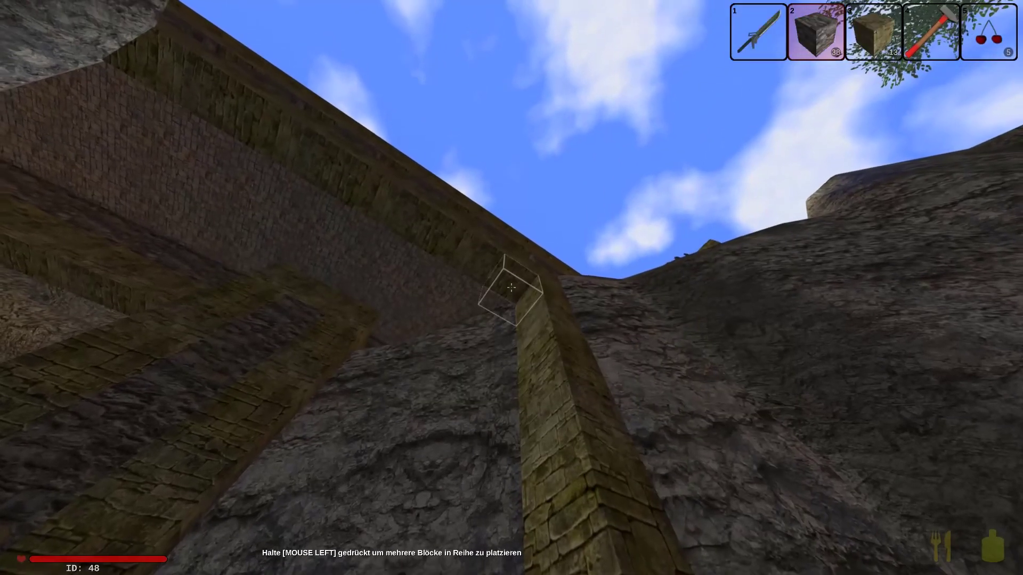
pyautogui.moveTo(511, 287); pyautogui.dragTo(512, 288)
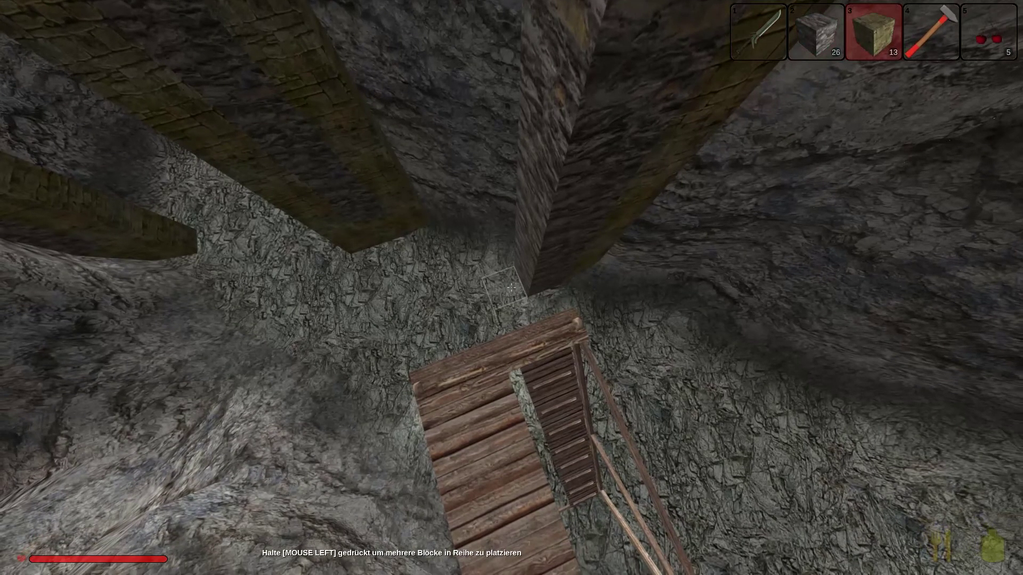
pyautogui.moveTo(512, 287); pyautogui.dragTo(512, 288)
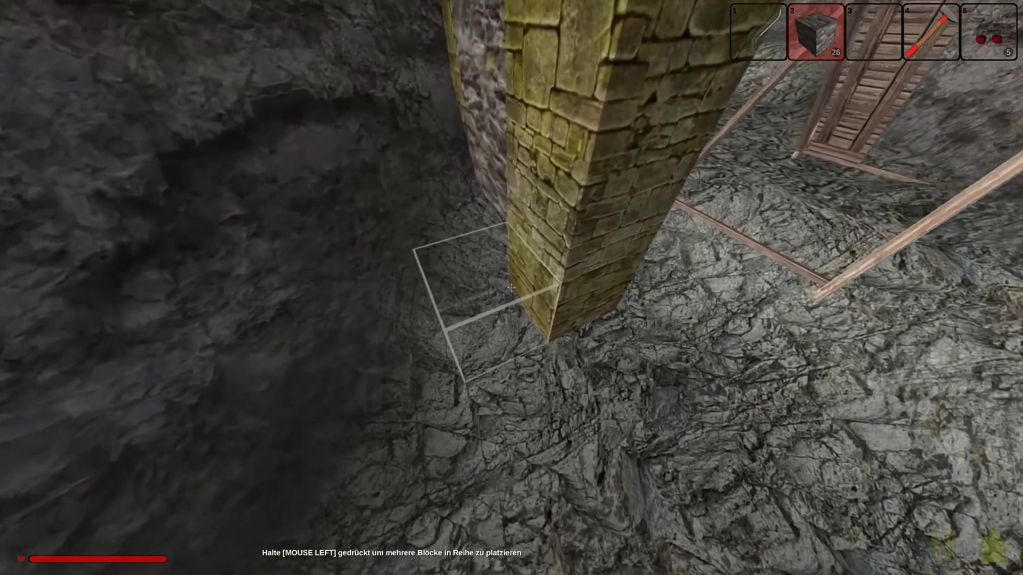
# - Open the inventory to move a larger block stack into the hotbar, then close it
pyautogui.press('Tab')
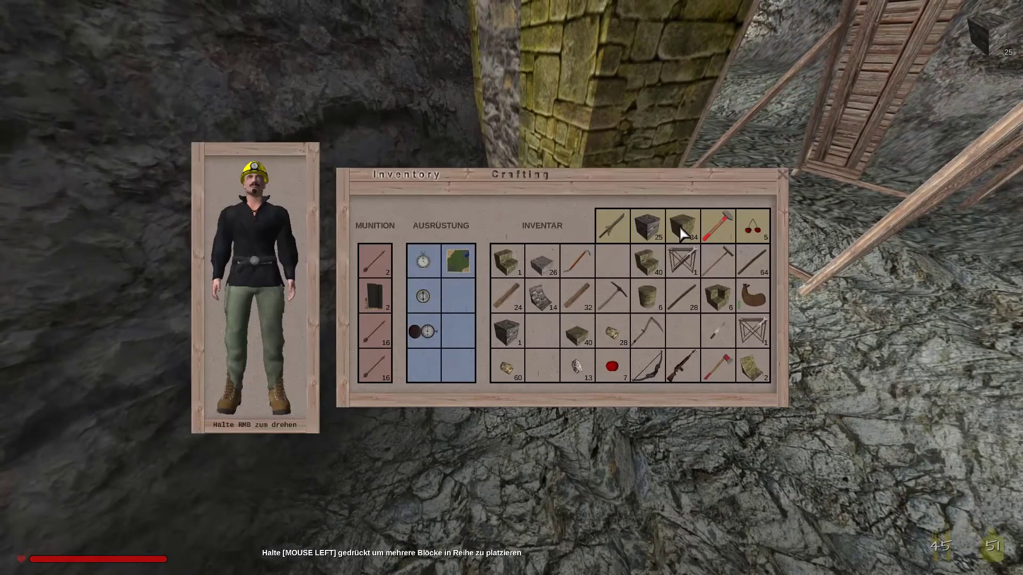
pyautogui.press('Tab')
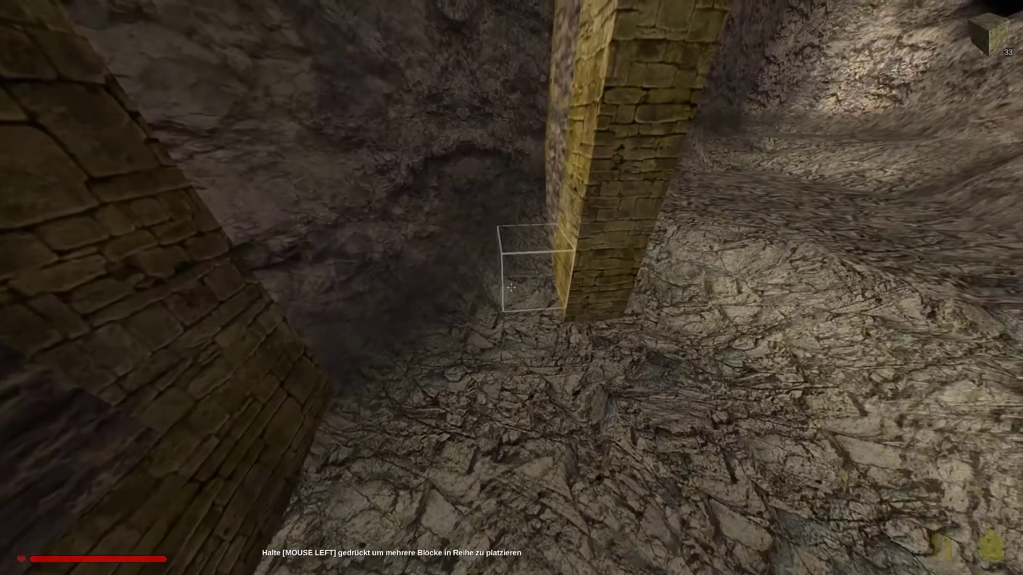
# - Place stone blocks at the pillar bases, raise a seven-block column, then open the inventory
pyautogui.press('3')
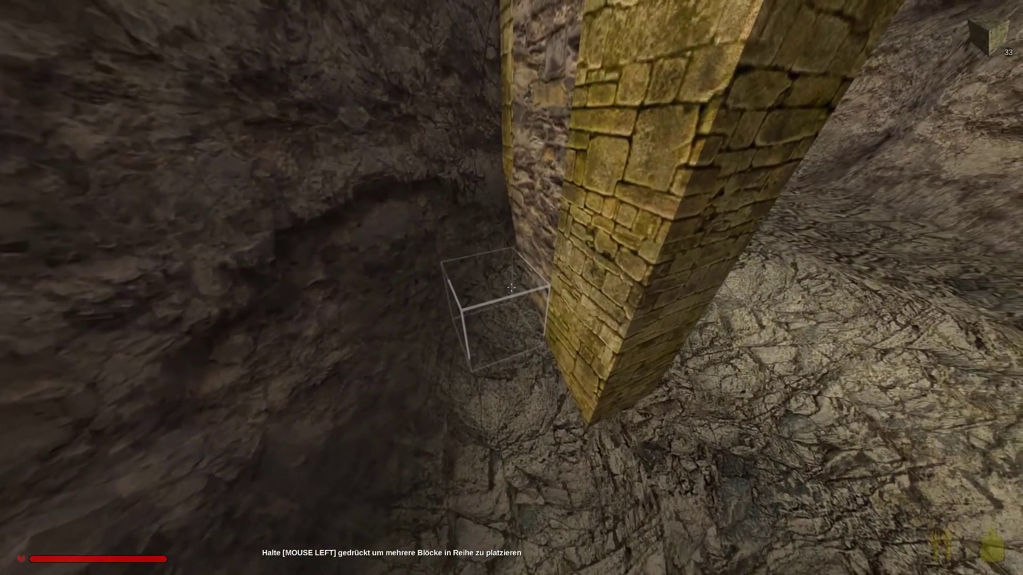
pyautogui.press('3')
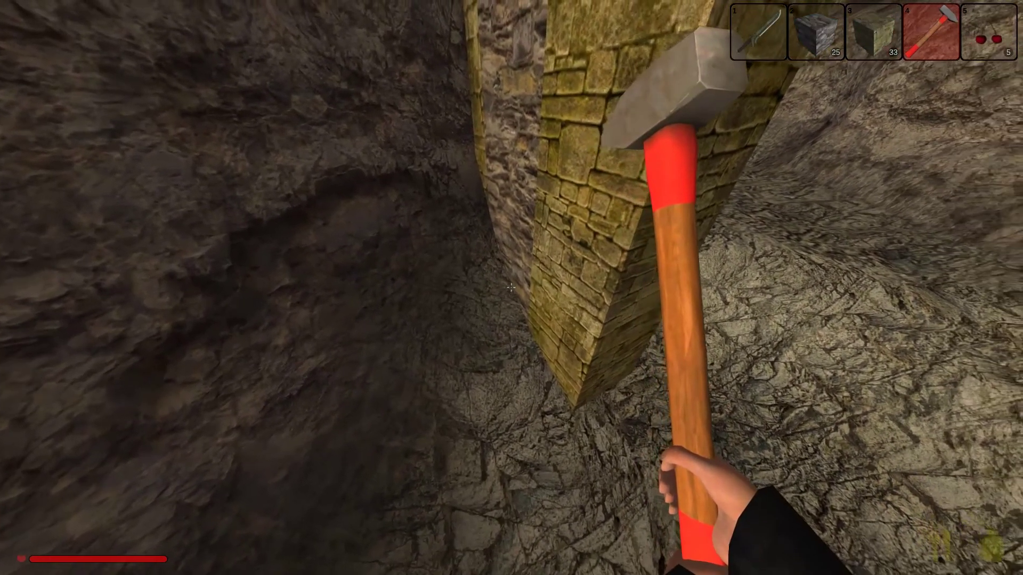
pyautogui.click(512, 287)
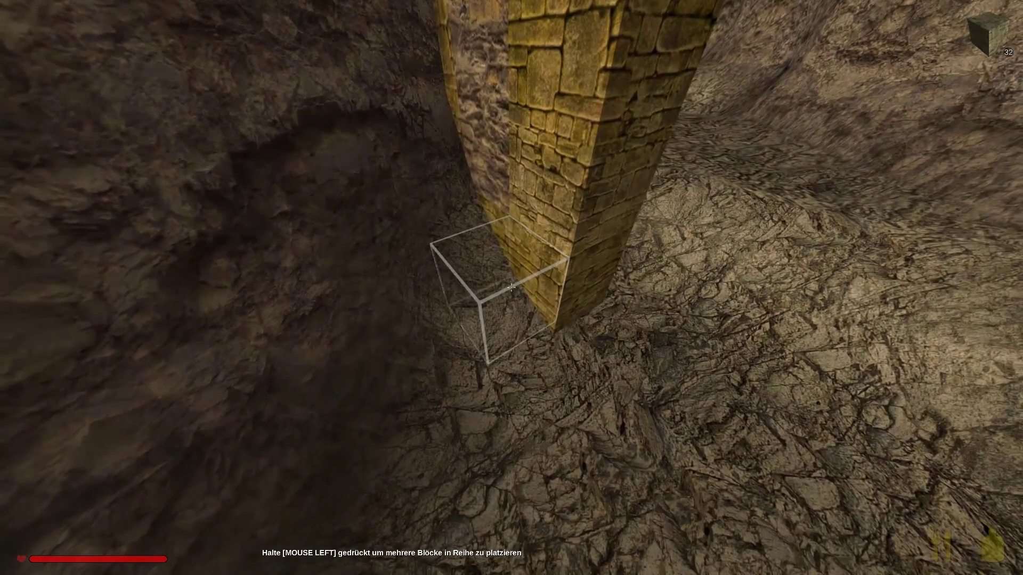
pyautogui.click(512, 289)
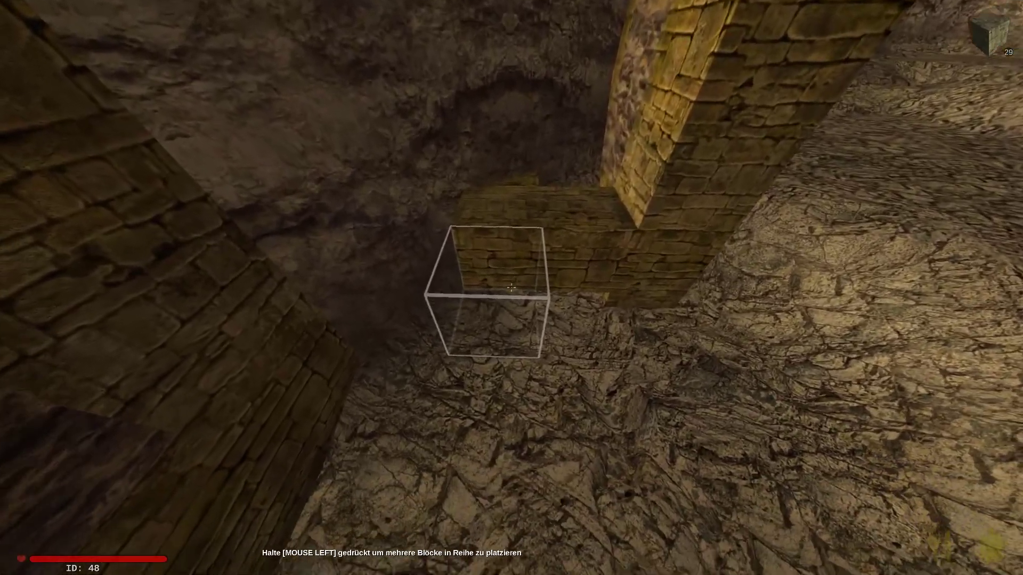
pyautogui.click(511, 287)
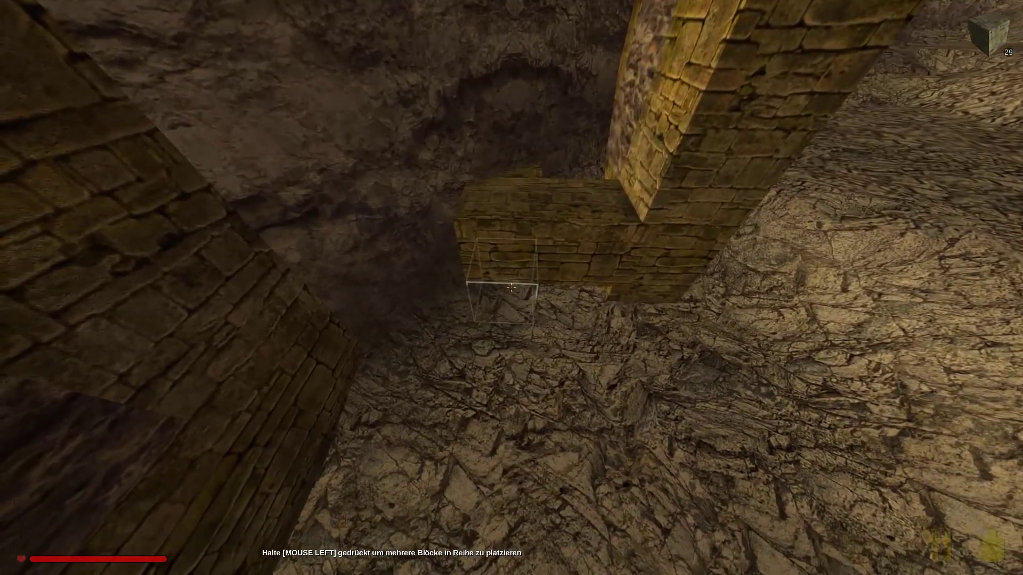
pyautogui.click(512, 288)
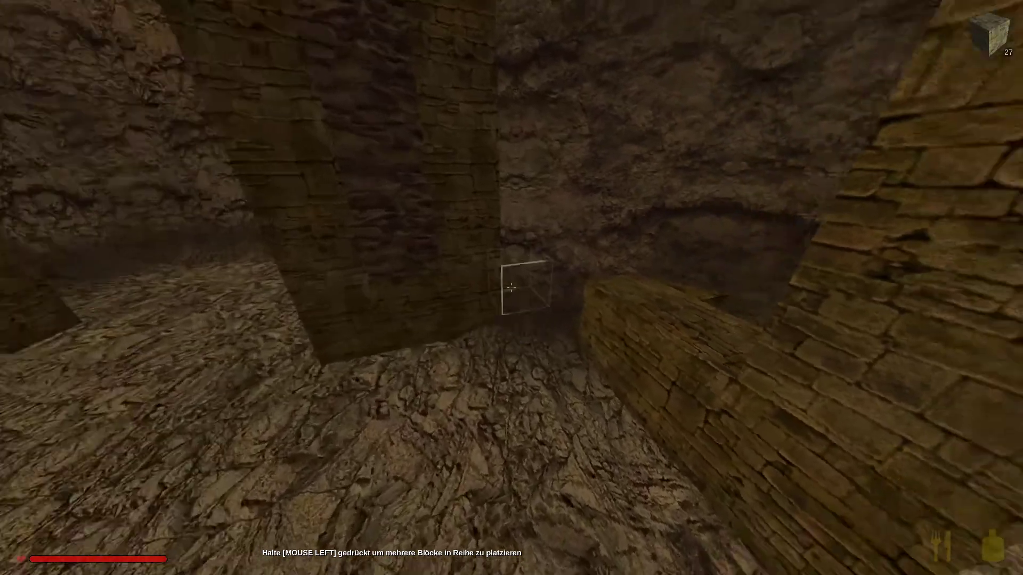
pyautogui.click(511, 287)
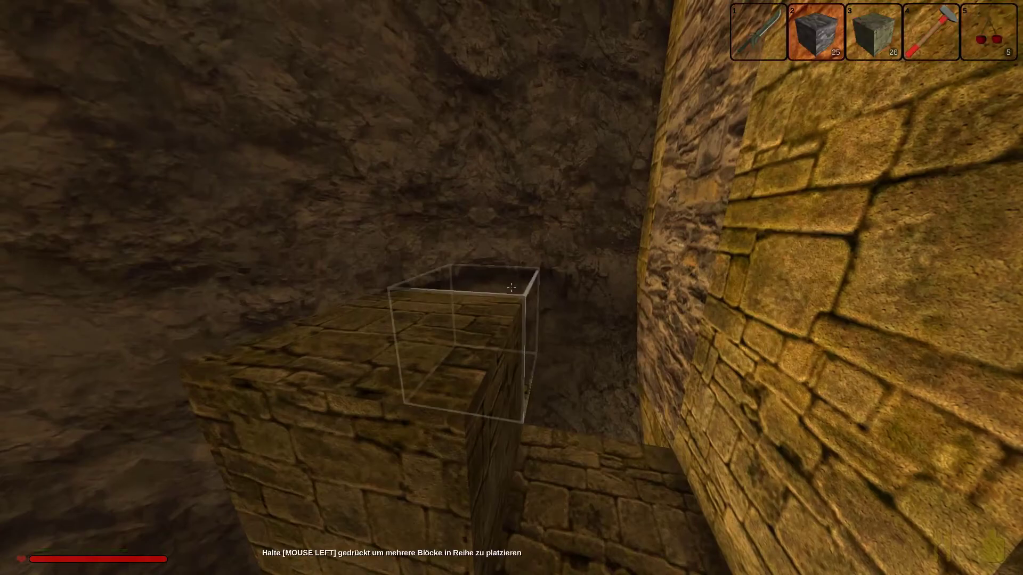
pyautogui.moveTo(512, 287); pyautogui.dragTo(511, 288)
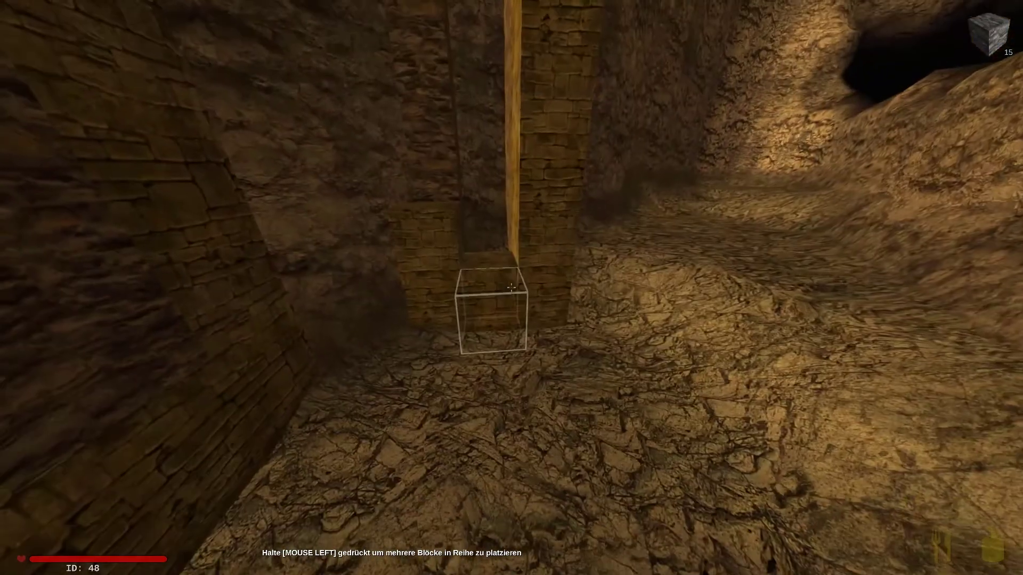
pyautogui.press('Tab')
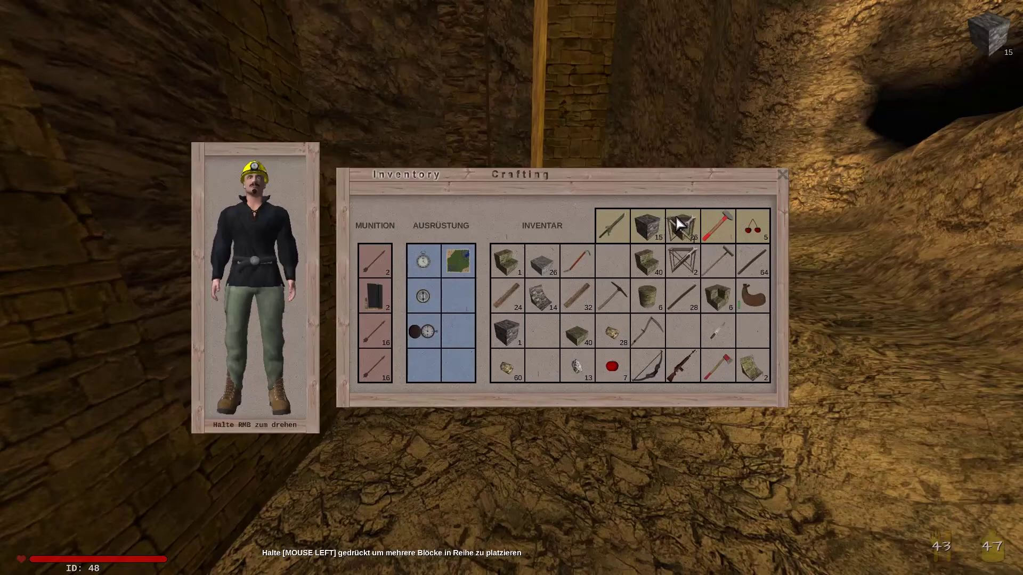
# - Top up the hotbar stone blocks and place a scaffolding ramp in the passage beside the pillar
pyautogui.click(646, 219)
pyautogui.press('Tab')
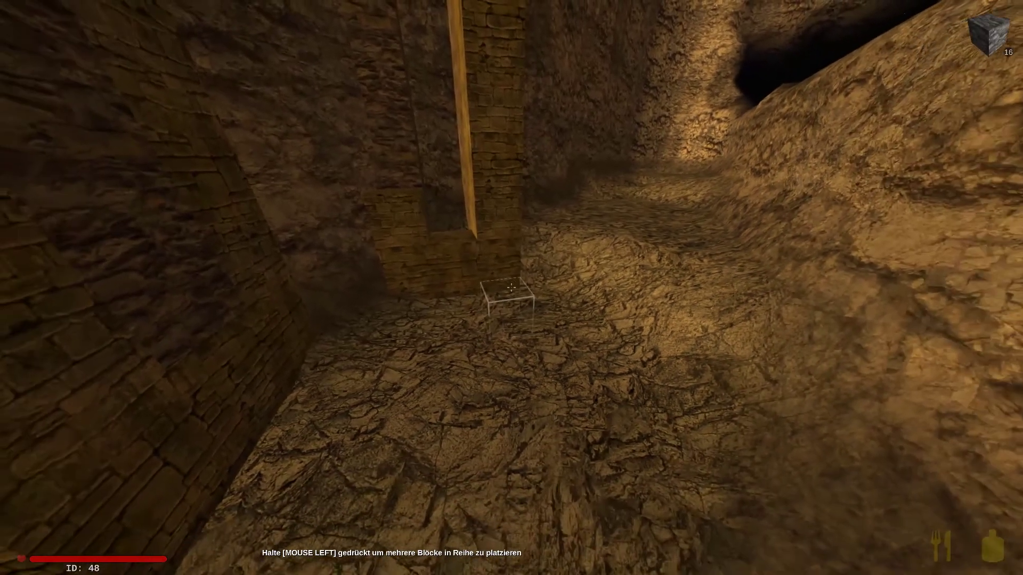
pyautogui.press('5')
pyautogui.press('3')
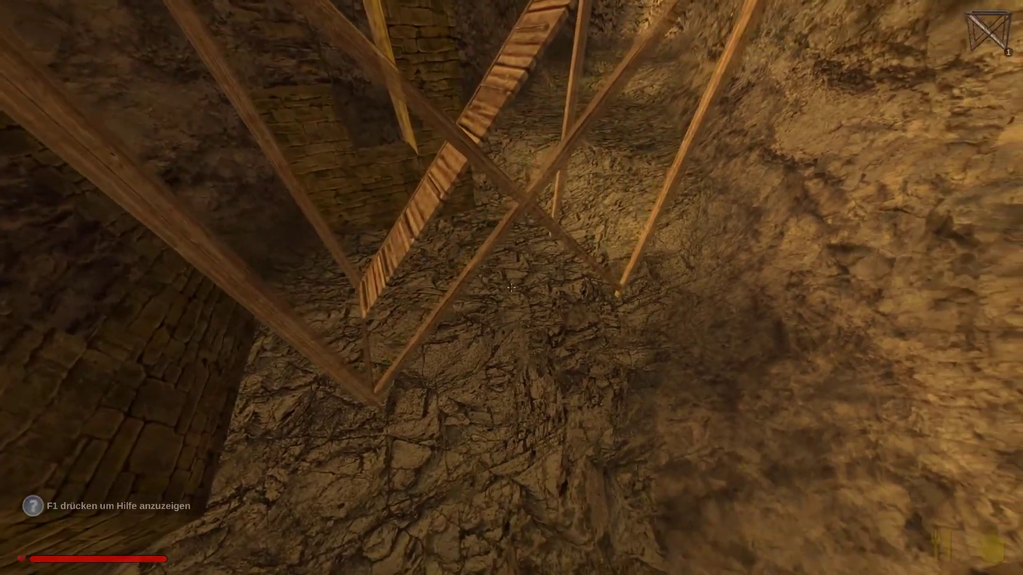
pyautogui.click(512, 287)
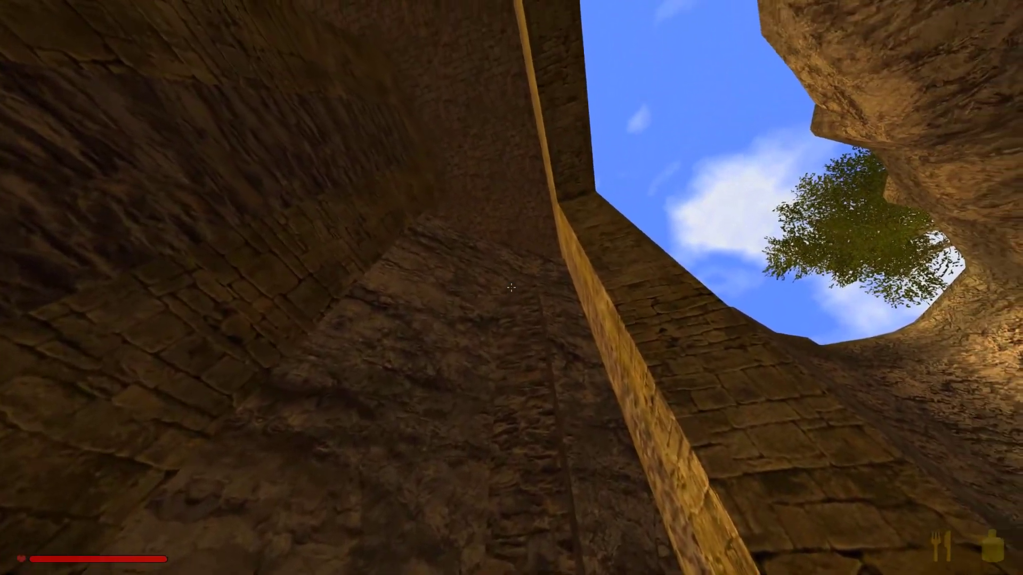
# - Place a stone block on the high wall and equip a fresh stone-block stack from the inventory
pyautogui.press('2')
pyautogui.click(512, 288)
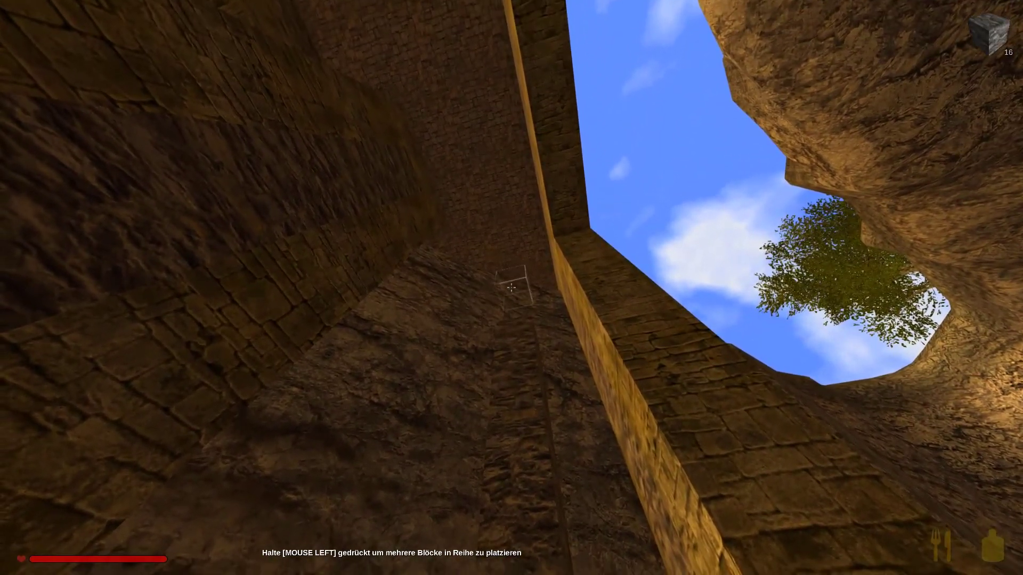
pyautogui.click(511, 287)
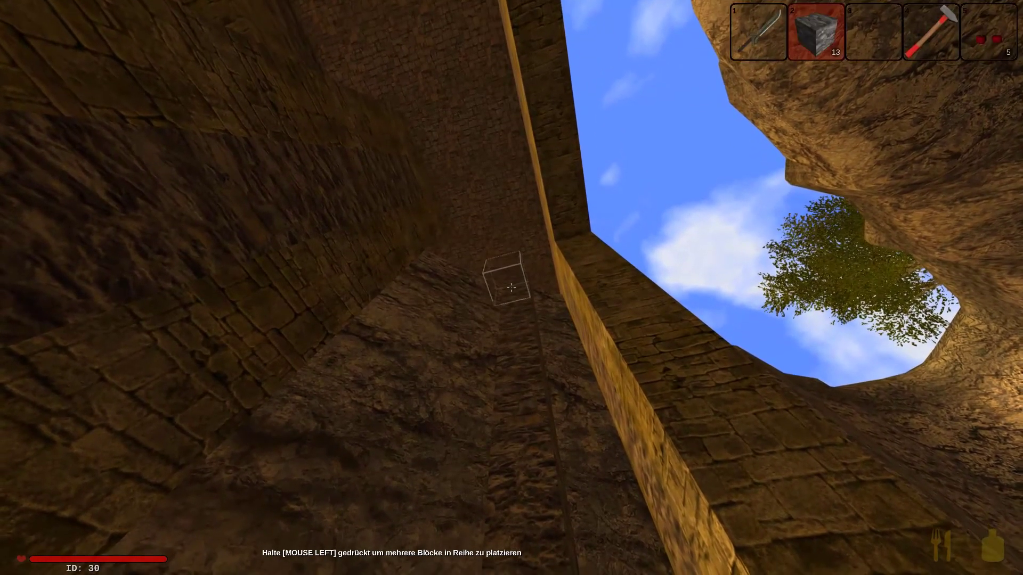
pyautogui.press('Tab')
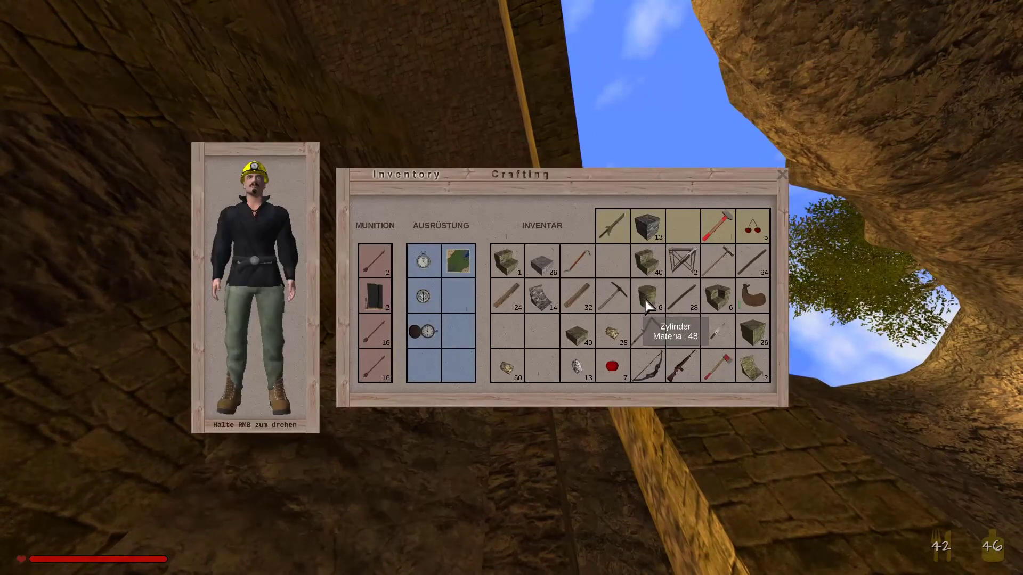
pyautogui.doubleClick(693, 235)
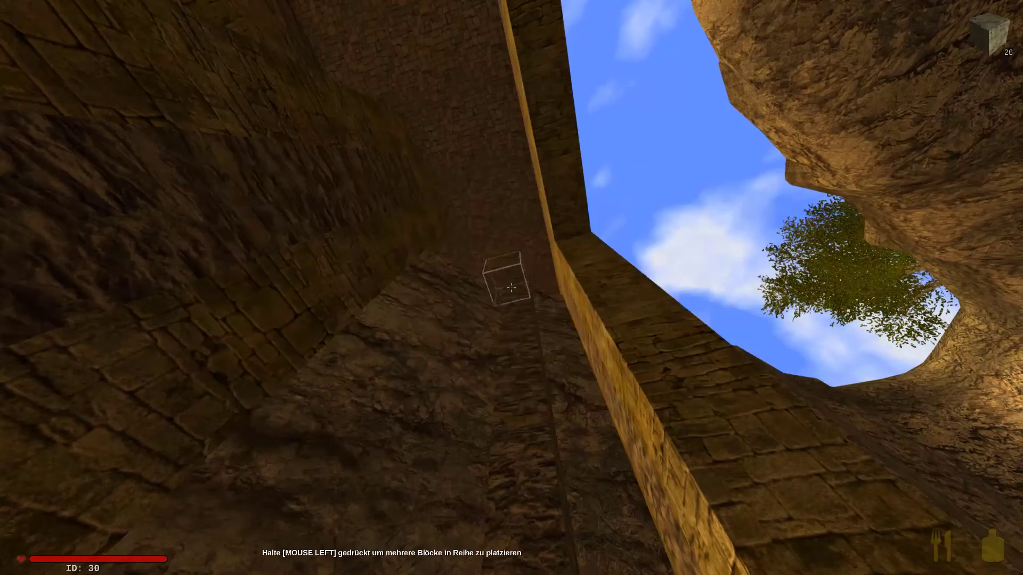
# - Build ten-block and twelve-block stone columns along the high walls
pyautogui.press('3')
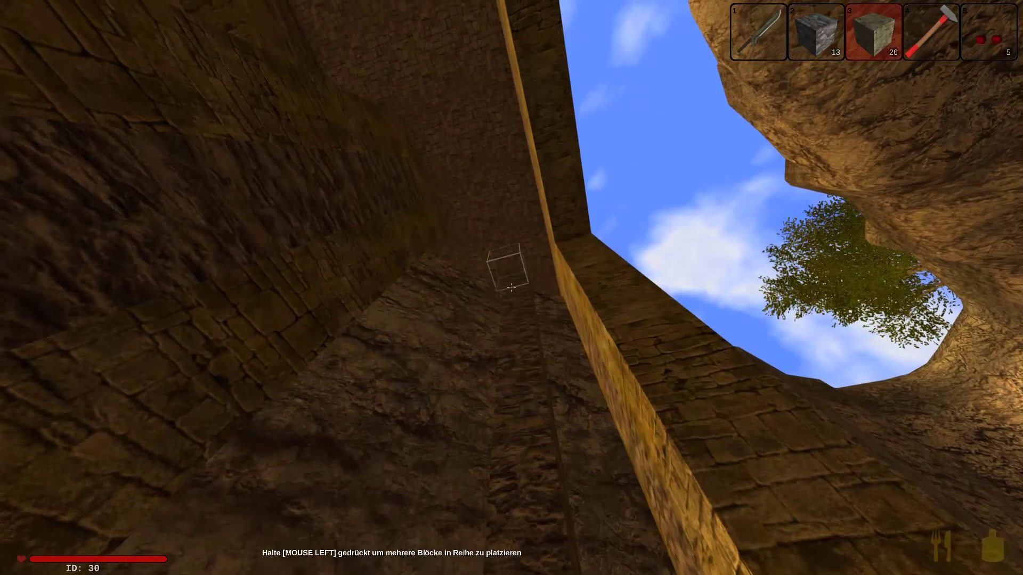
pyautogui.click(512, 288)
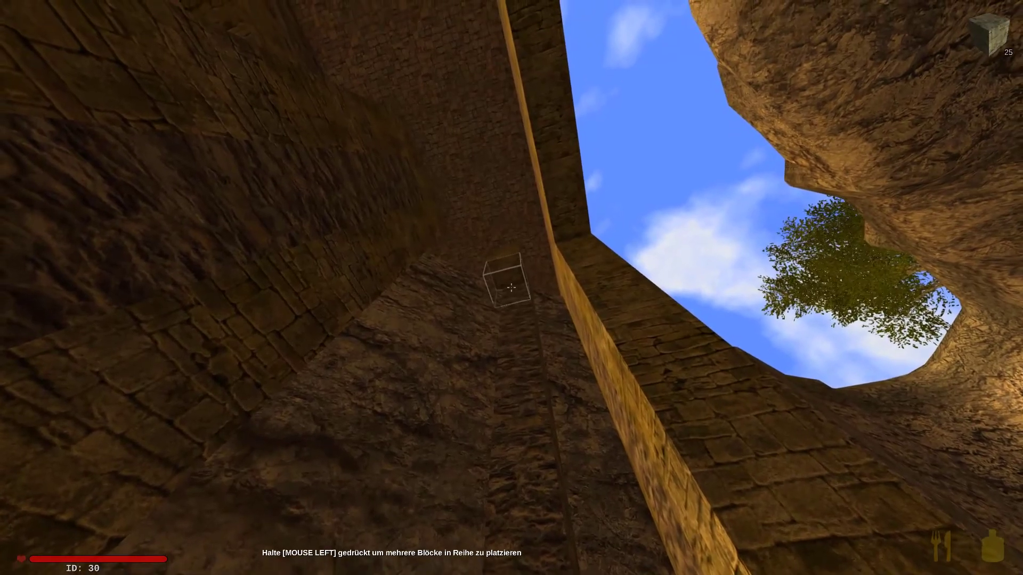
pyautogui.moveTo(511, 287); pyautogui.dragTo(511, 288)
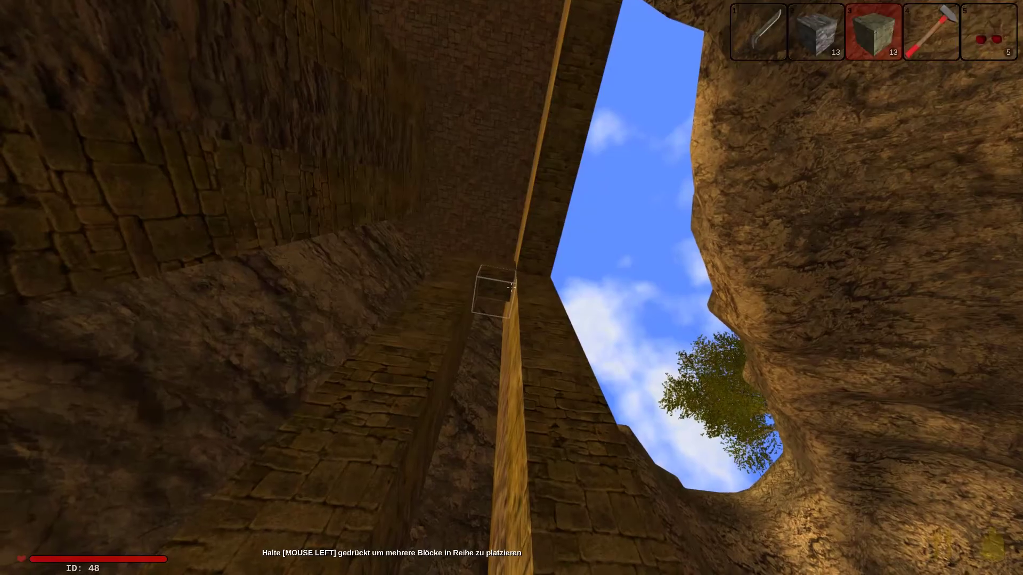
pyautogui.press('3')
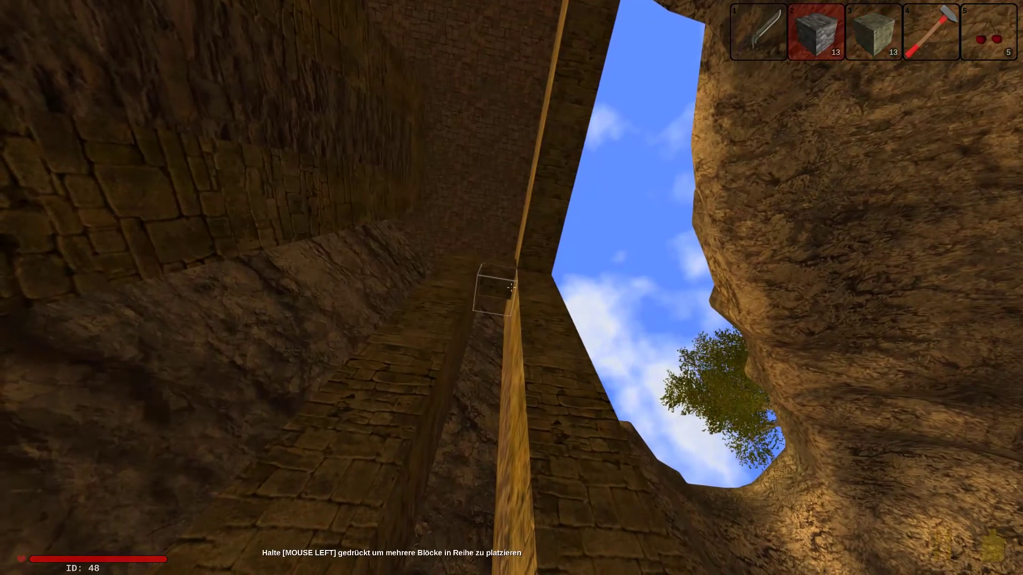
pyautogui.moveTo(511, 288); pyautogui.dragTo(512, 288)
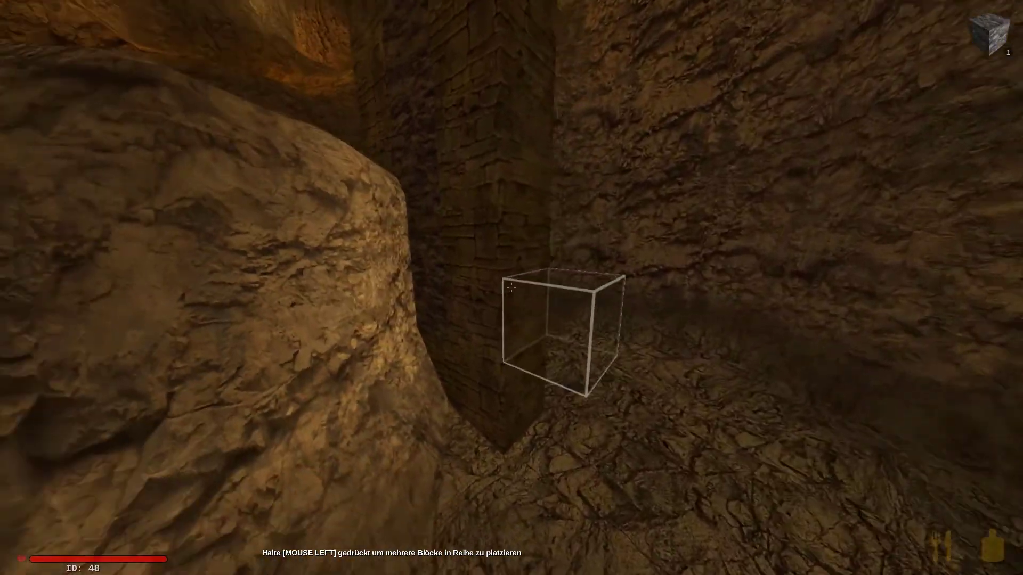
pyautogui.scroll(-1, 511, 287)
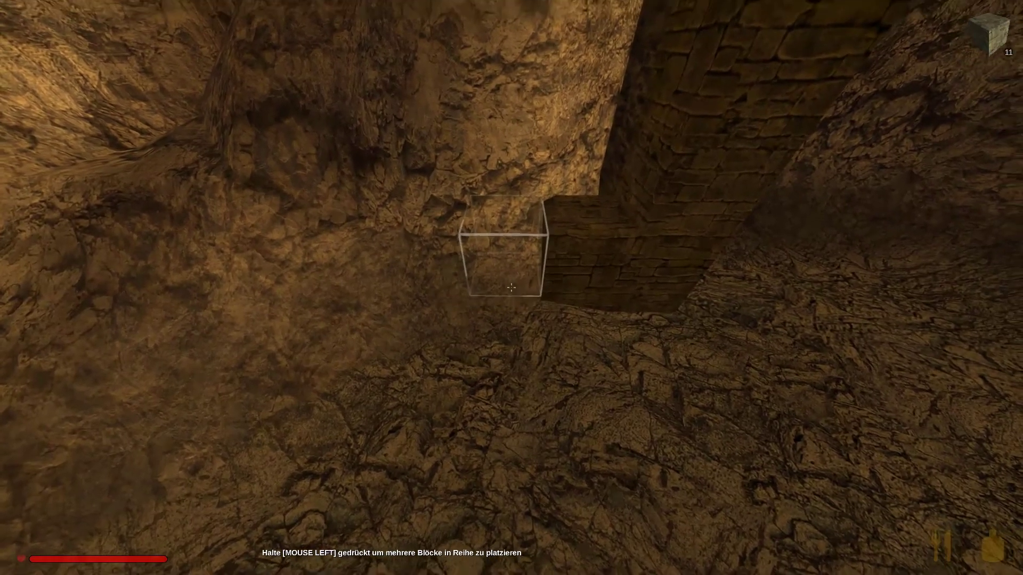
# - Place stone blocks at the pillar base, raise an eight-block column, and fill the gap
pyautogui.click(511, 287)
pyautogui.click(511, 287)
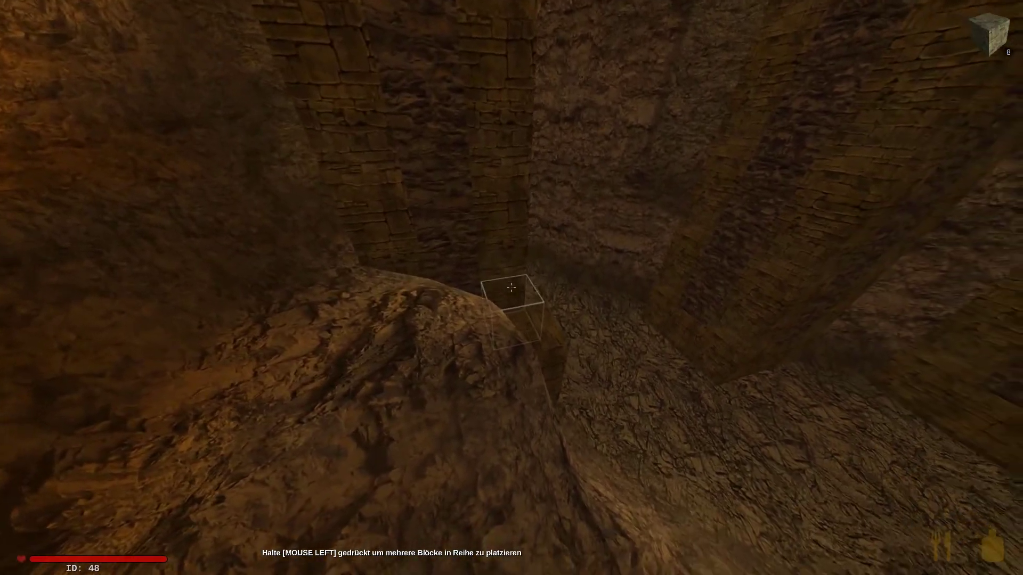
pyautogui.moveTo(511, 287); pyautogui.dragTo(511, 287)
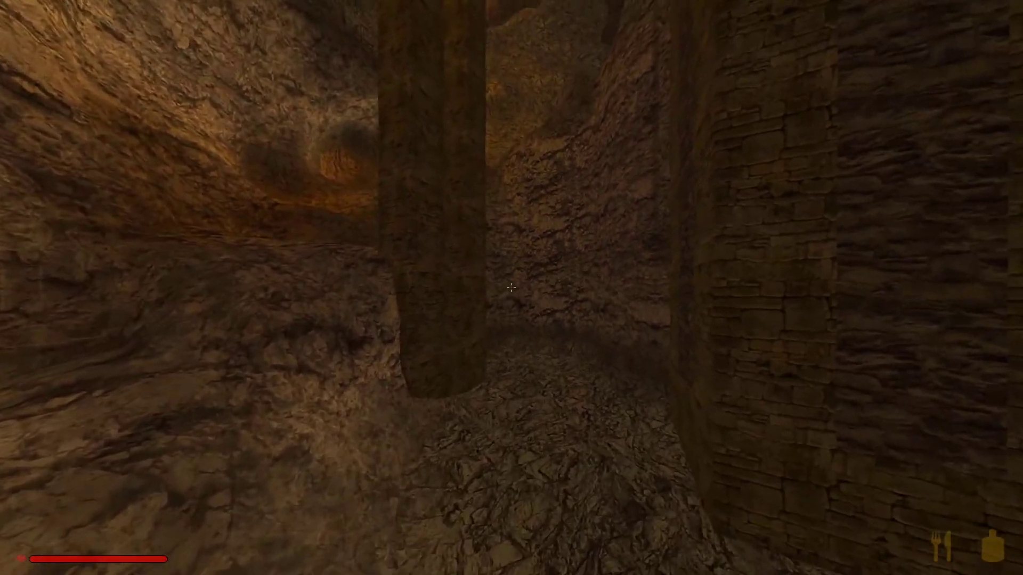
pyautogui.scroll(-1, 510, 287)
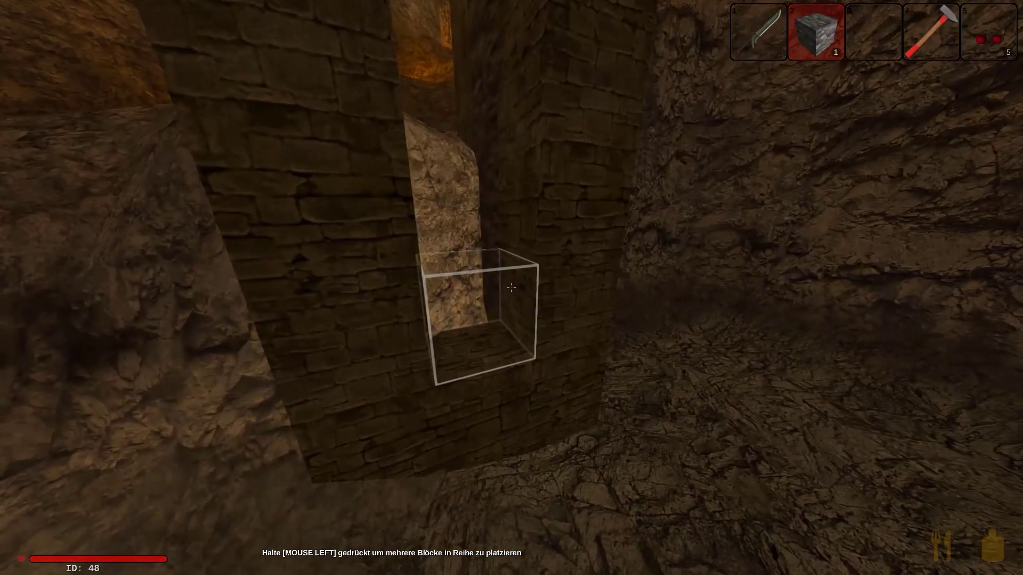
pyautogui.click(511, 287)
pyautogui.press('Tab')
pyautogui.press('Tab')
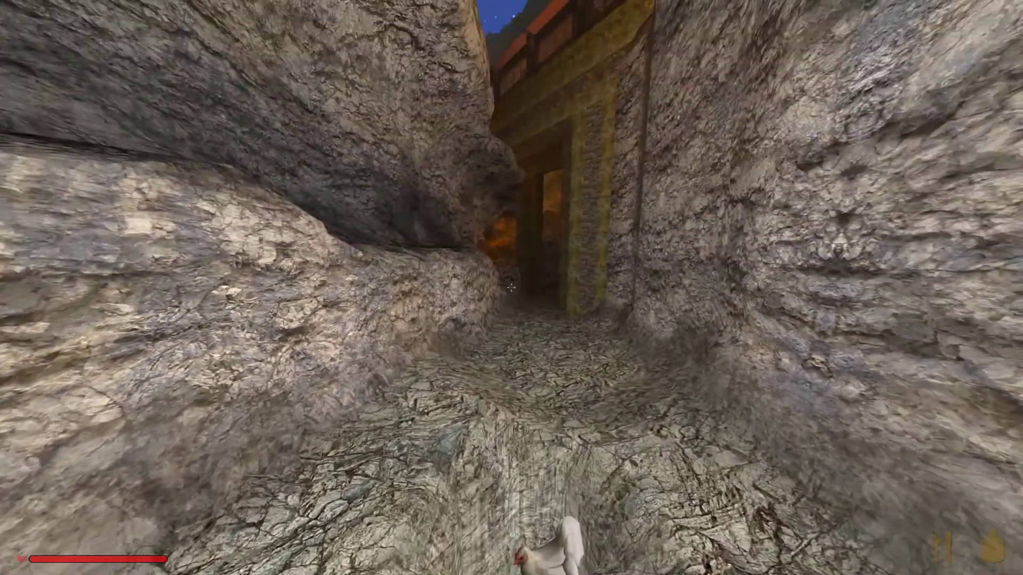
# - Eat cherries from slot 5, then swap a tomato into hand and eat it
pyautogui.press('5')
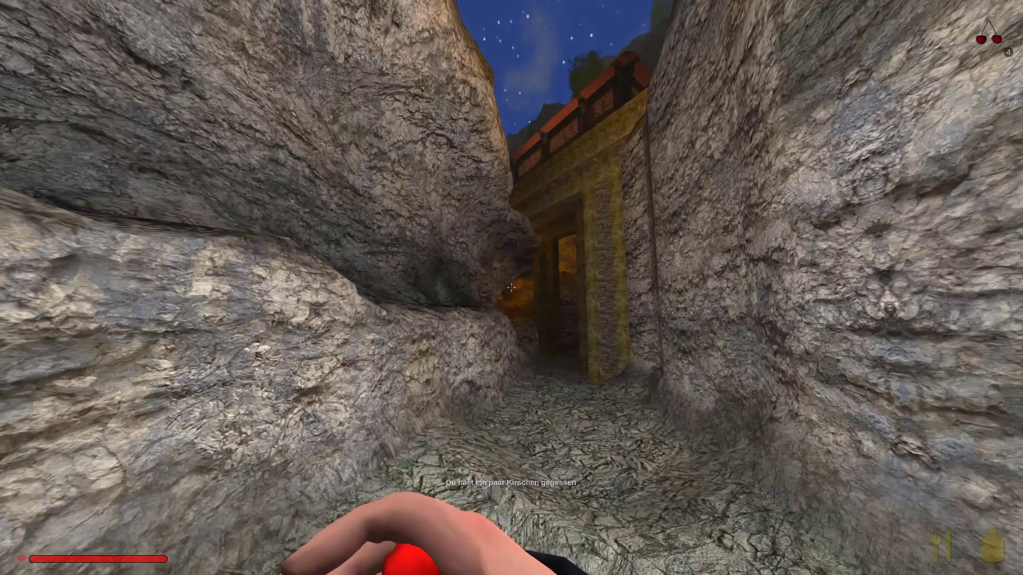
pyautogui.click(512, 287)
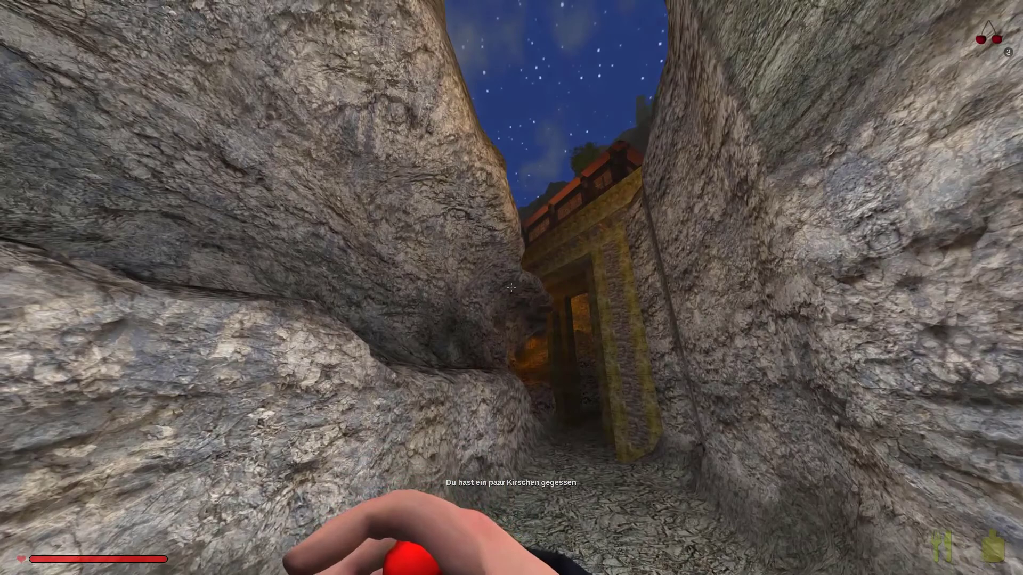
pyautogui.press('Tab')
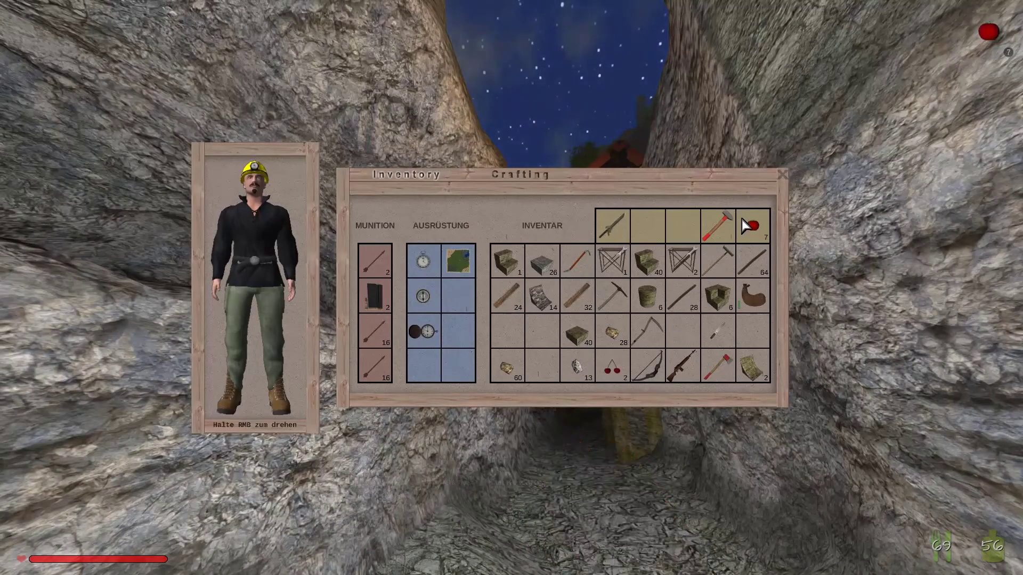
pyautogui.press('Tab')
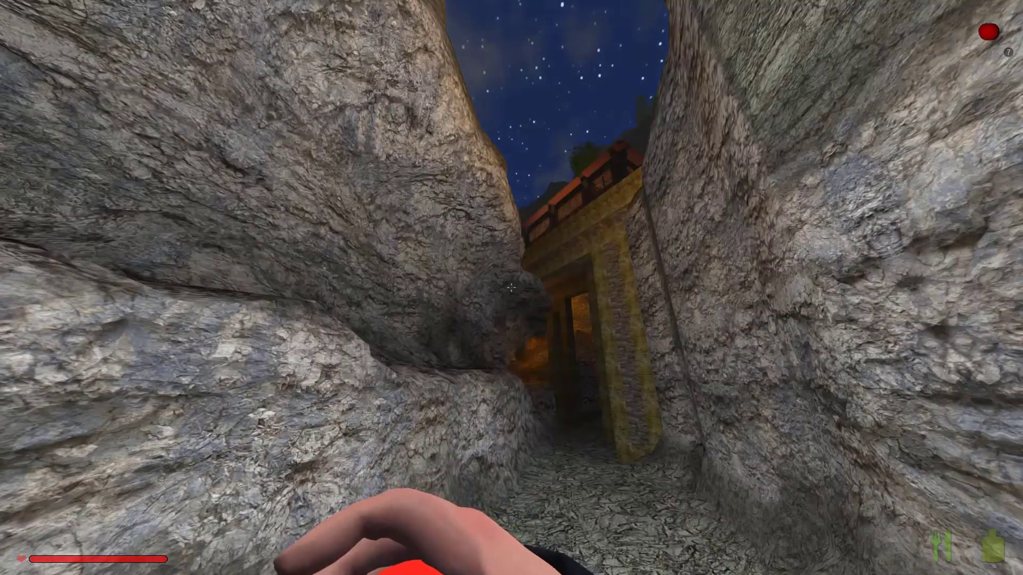
pyautogui.press('w')
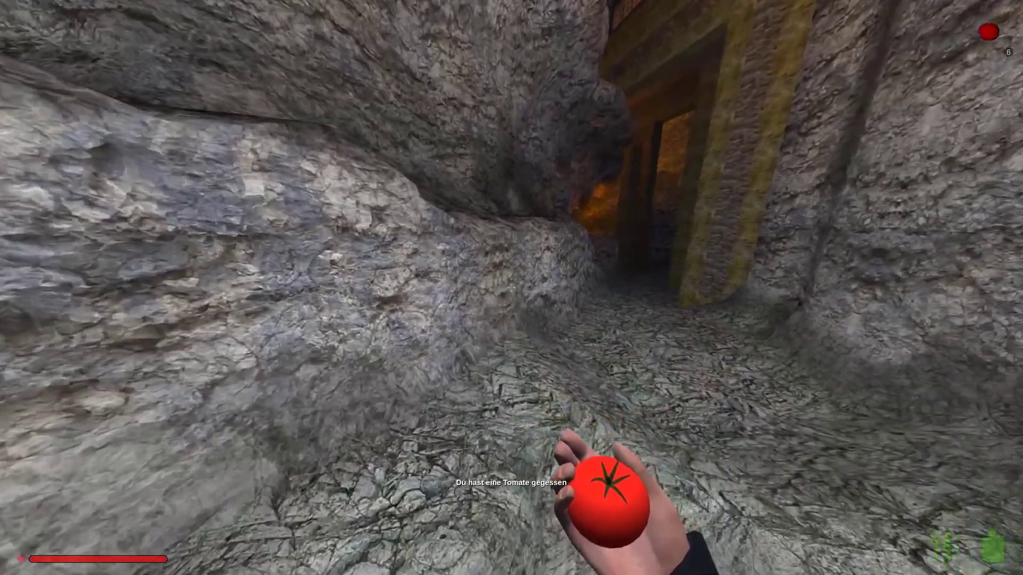
# - Walk through the canyon and climb out along the wall toward town
pyautogui.press('w')
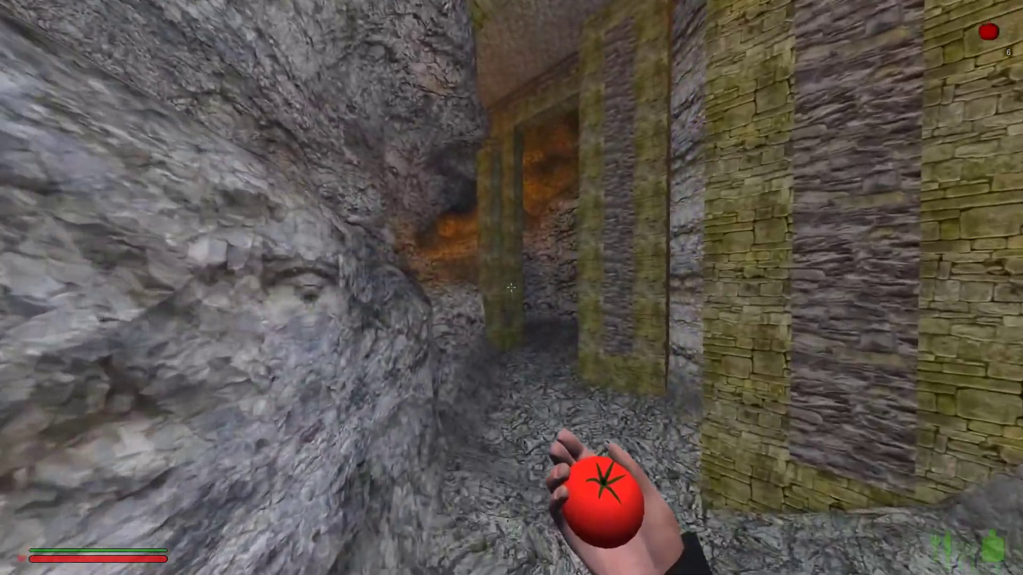
pyautogui.press('w')
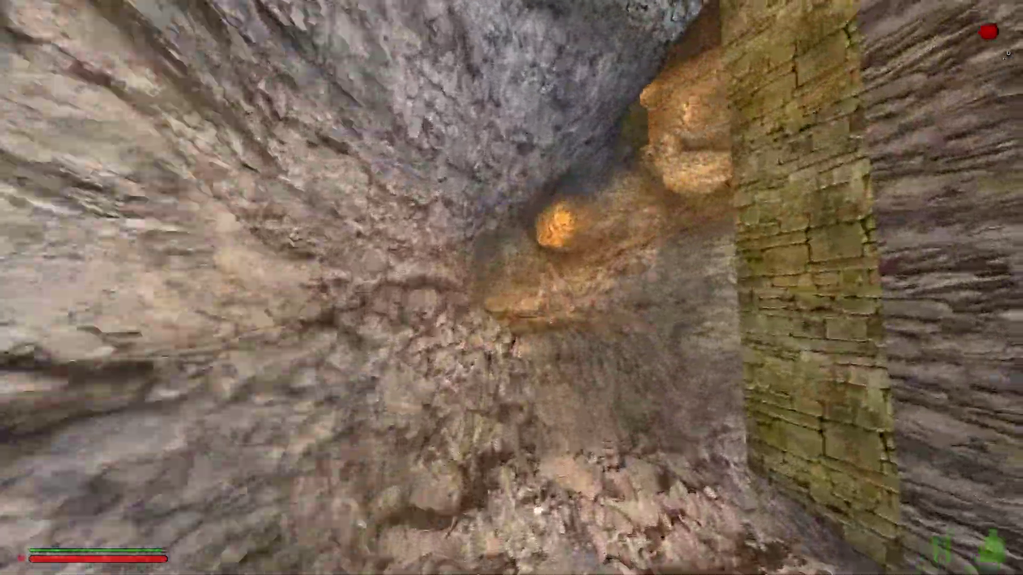
pyautogui.press('w')
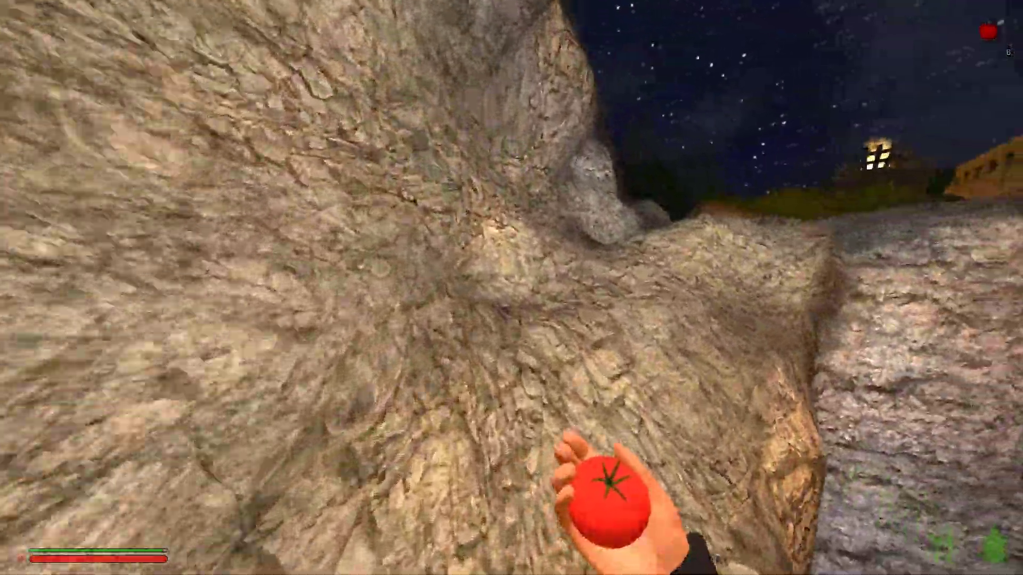
pyautogui.press('w')
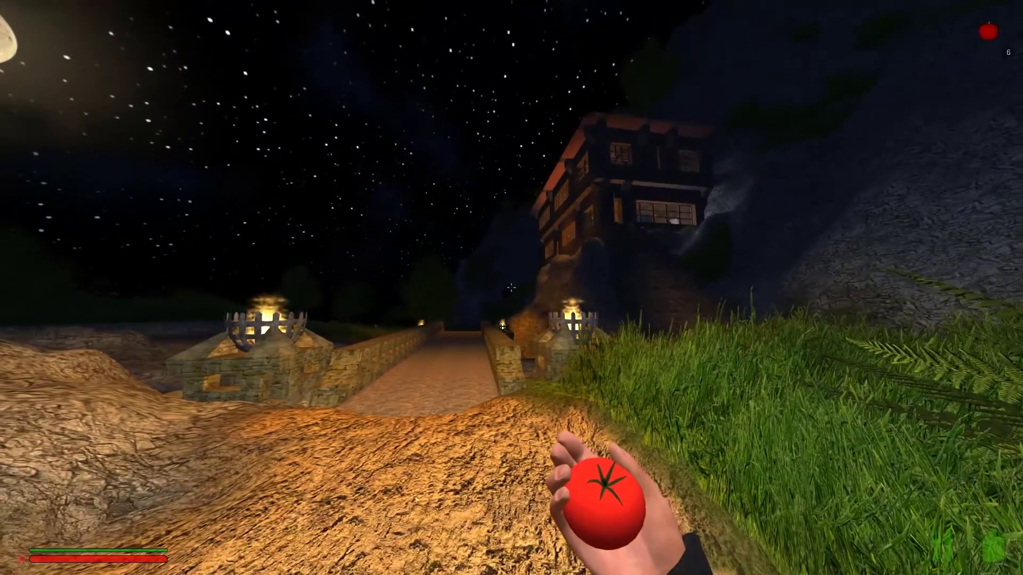
# - Cross the stone bridge and walk off it onto the grass field
pyautogui.press('w')
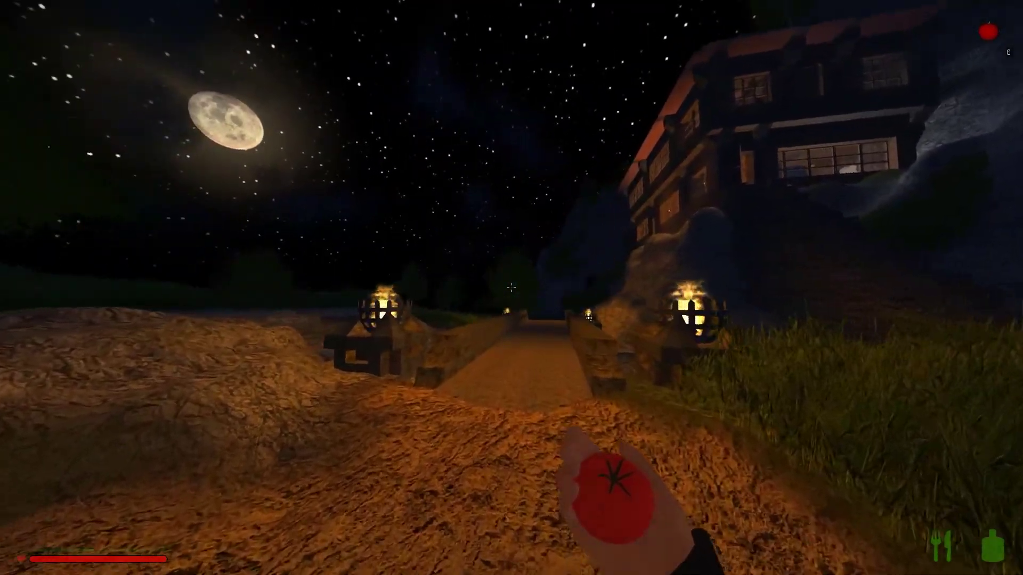
pyautogui.press('w')
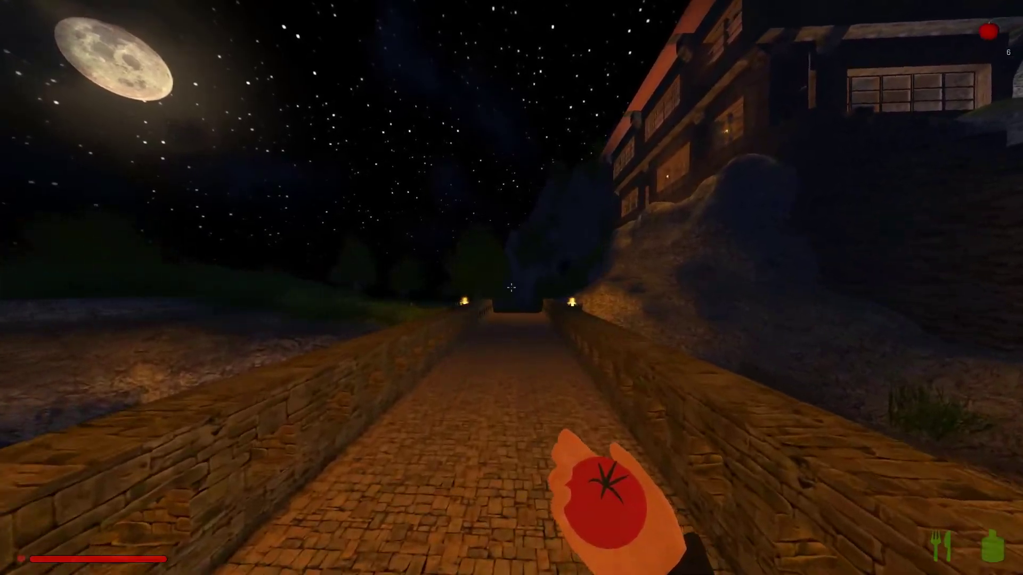
pyautogui.click(511, 288)
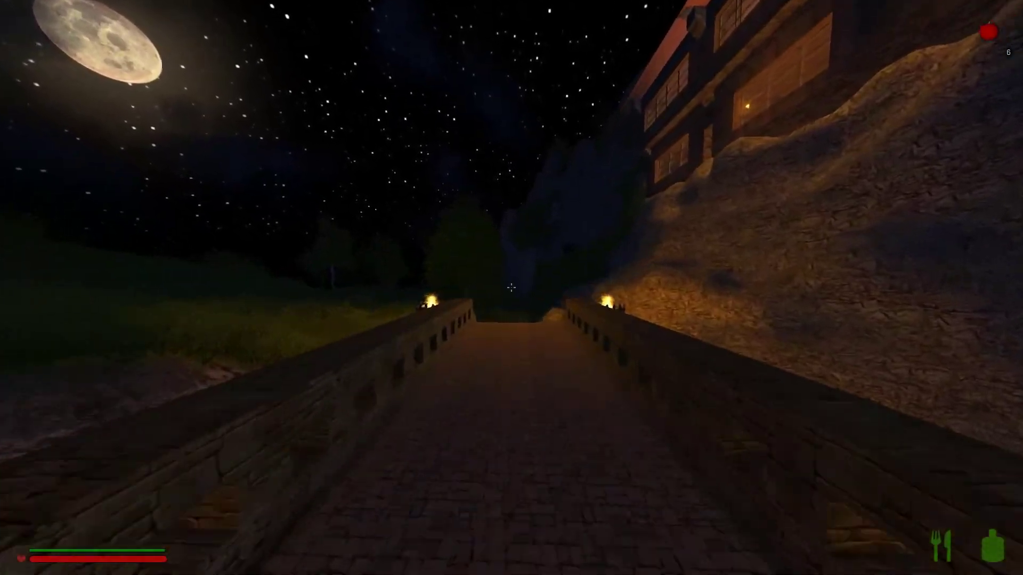
pyautogui.press('w')
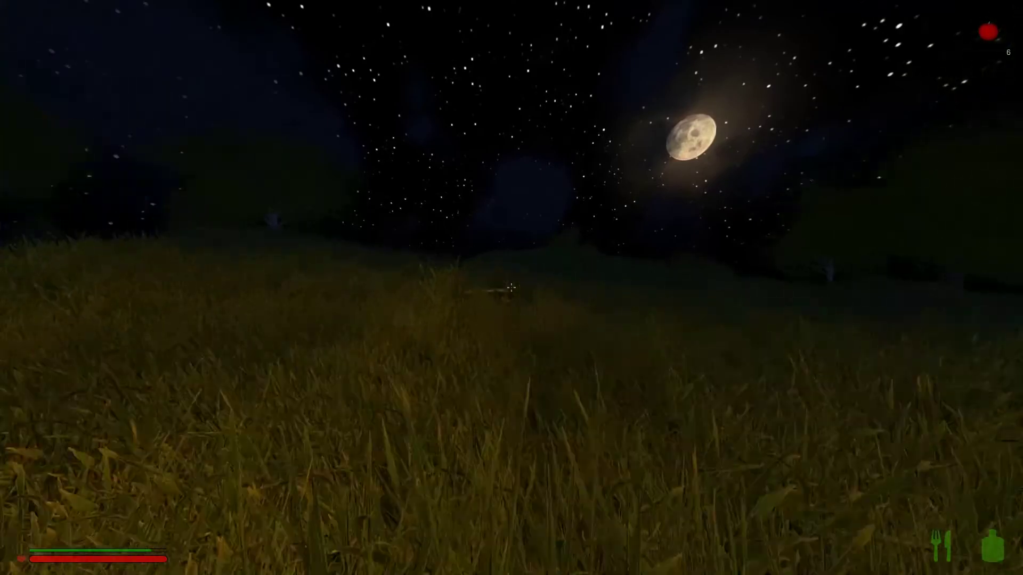
pyautogui.press('w')
# - Circle the slope past the brazier and face straight along the bridge
pyautogui.click(512, 287)
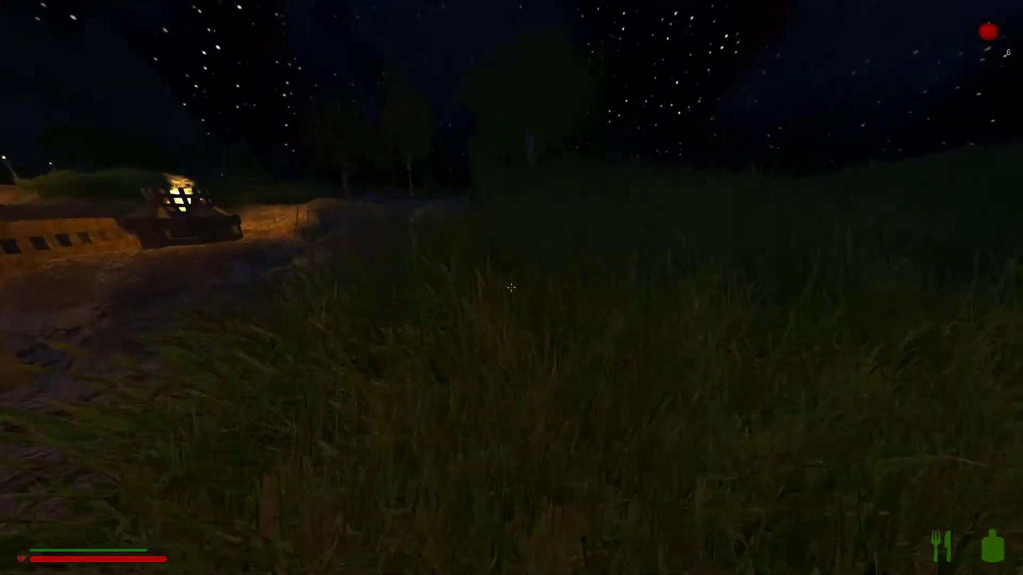
pyautogui.press('w')
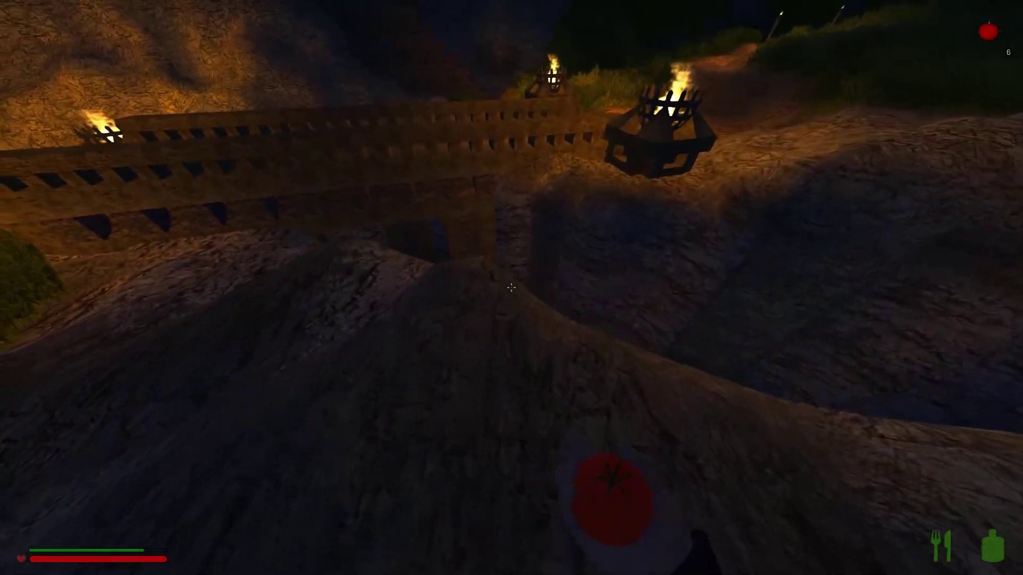
pyautogui.press('w')
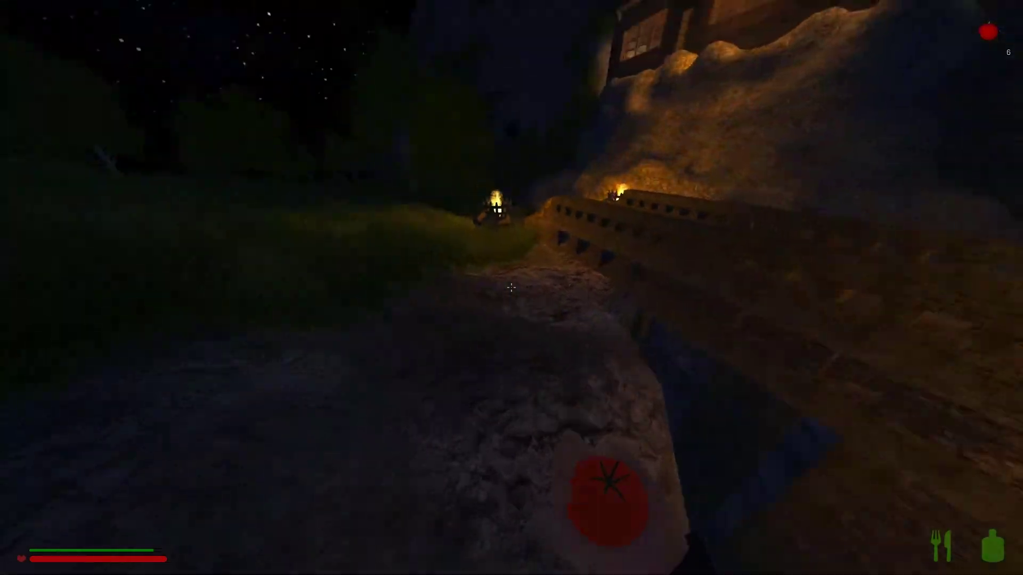
pyautogui.press('w')
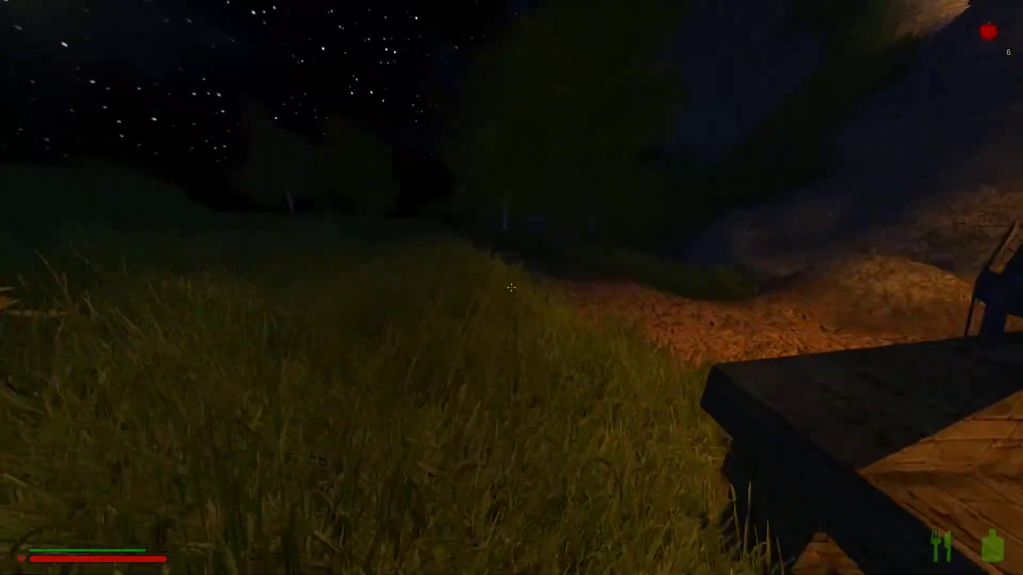
pyautogui.press('w')
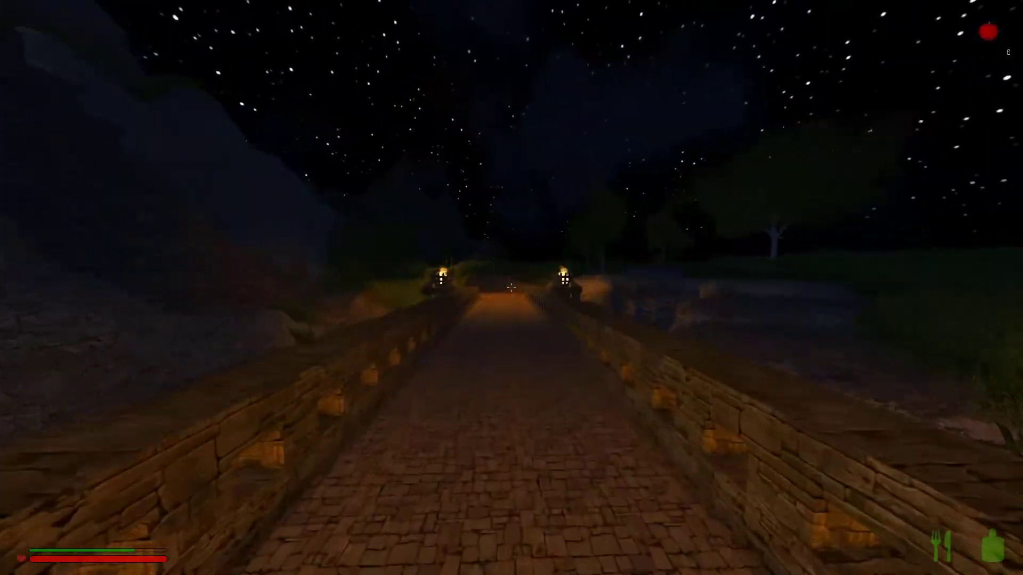
# - Cross the bridge and follow the dirt path past the torch and tree to the cow
pyautogui.press('w')
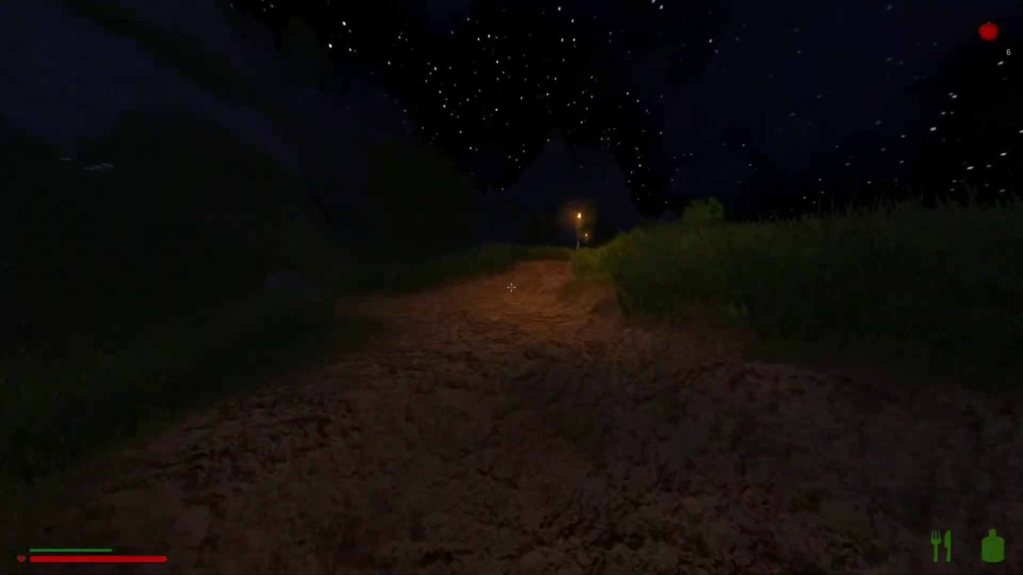
pyautogui.press('w')
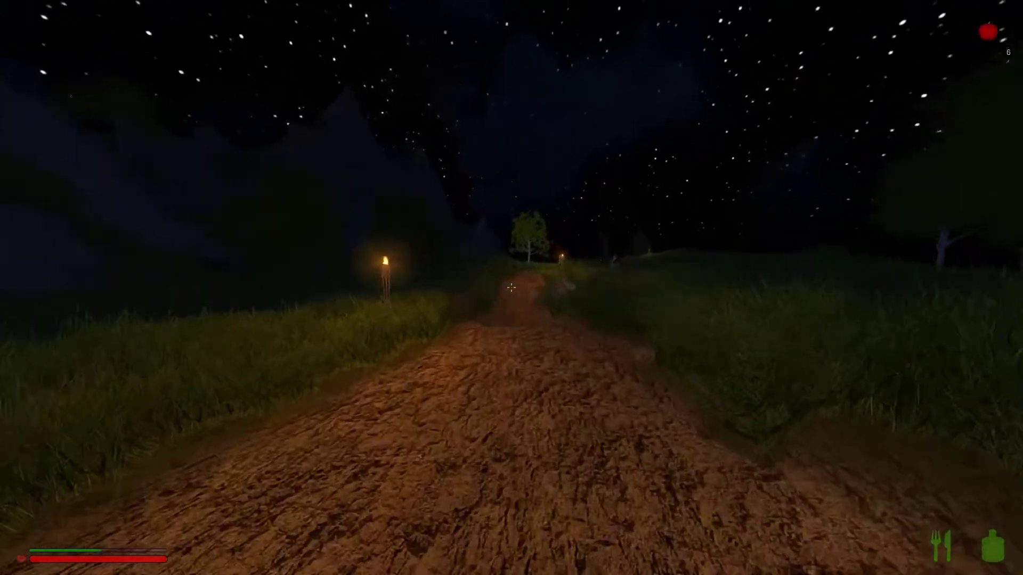
pyautogui.press('w')
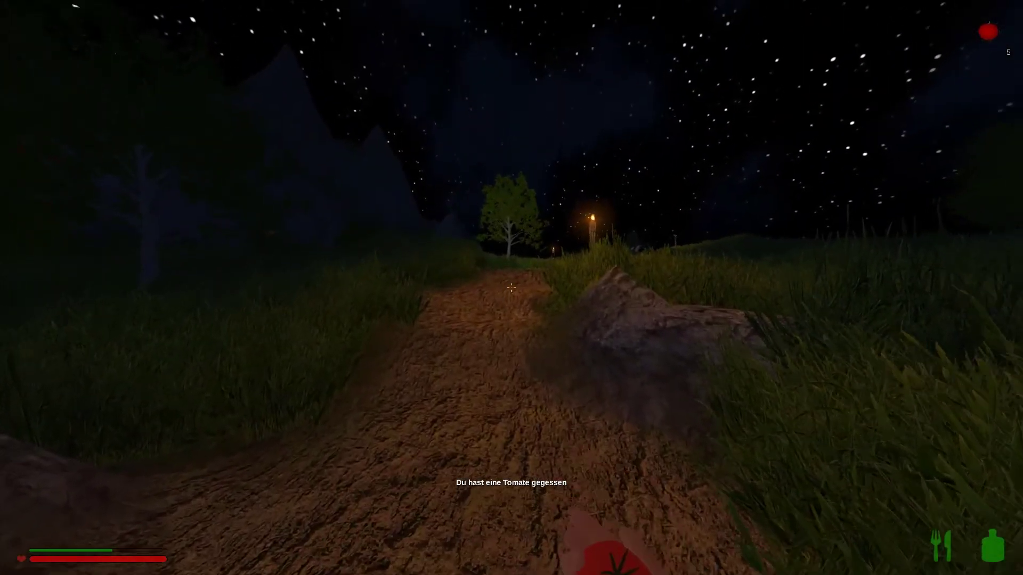
pyautogui.press('w')
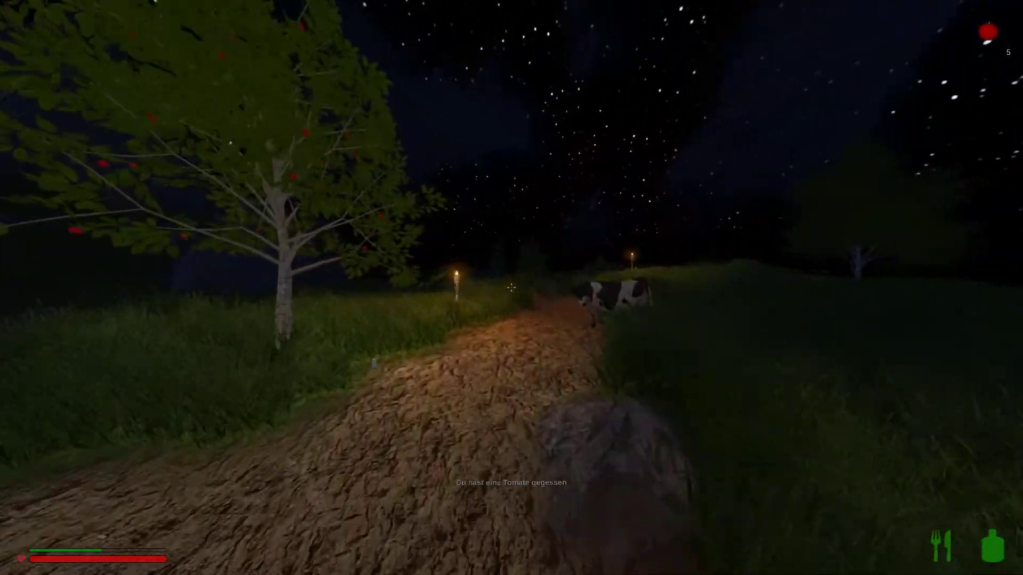
pyautogui.press('w')
# - Take the tomato from slot 2 and move around the cow, then back toward the path
pyautogui.press('2')
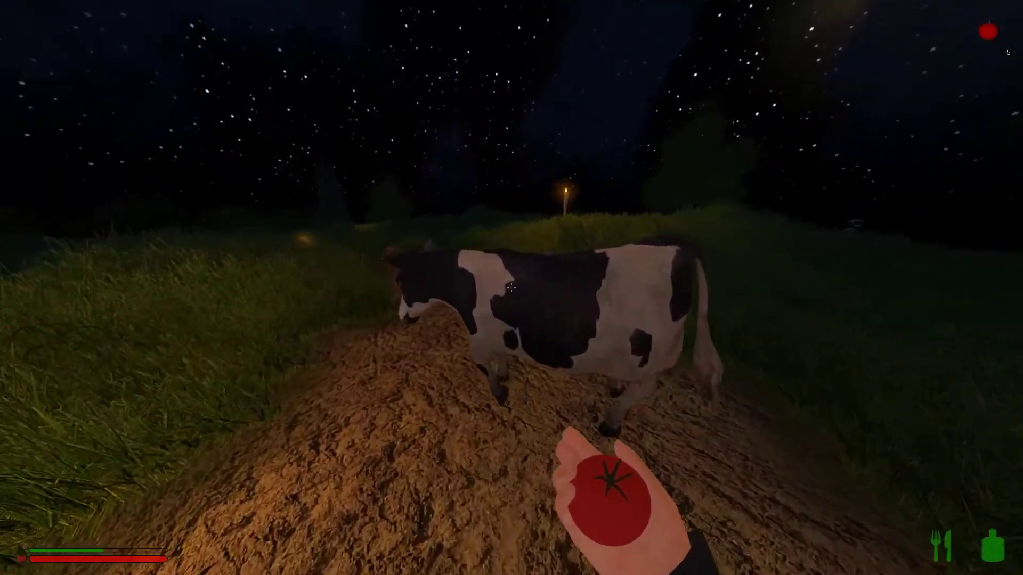
pyautogui.press('w')
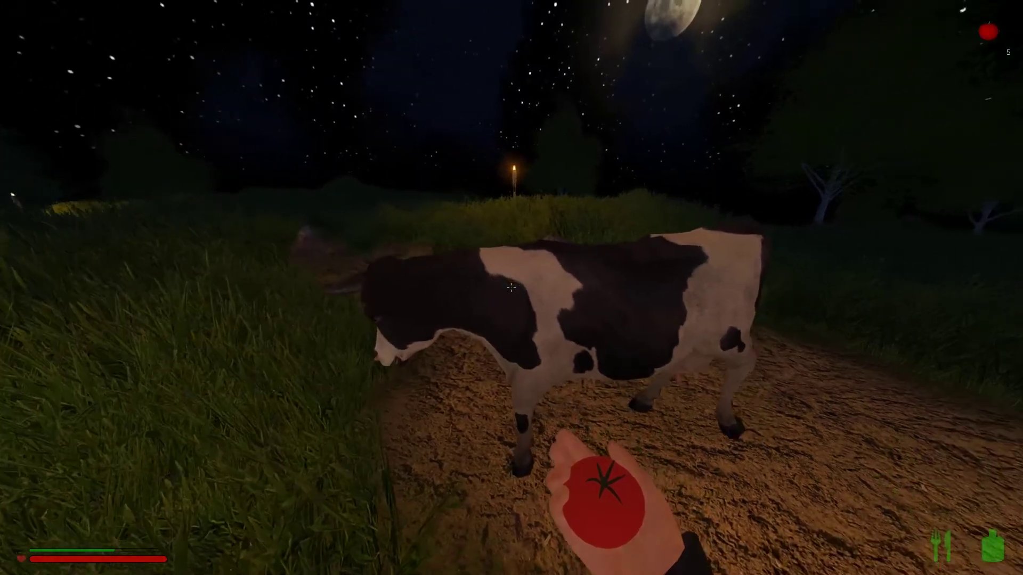
pyautogui.press('w')
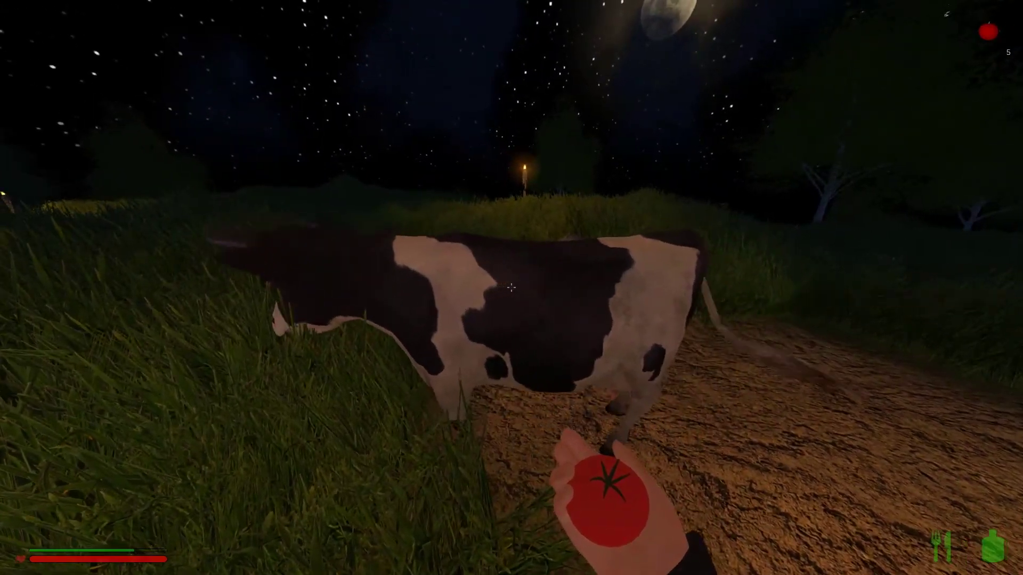
pyautogui.press('w')
pyautogui.press('w')
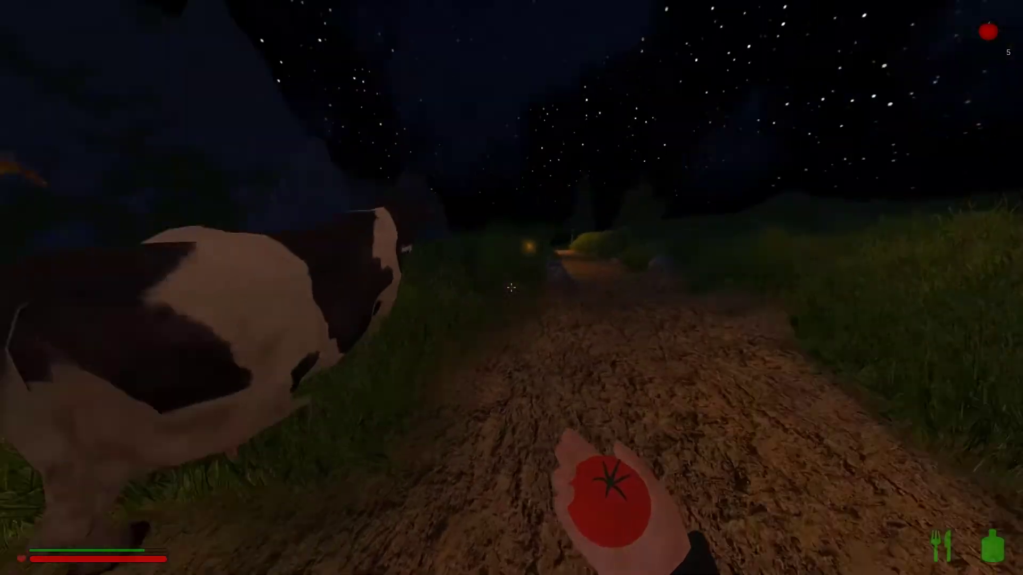
pyautogui.press('w')
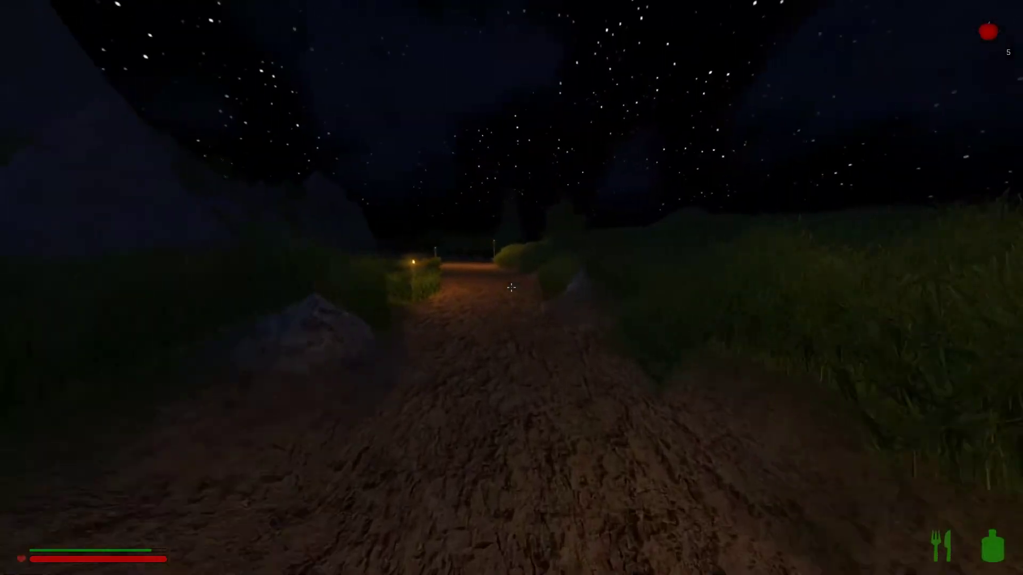
pyautogui.press('w')
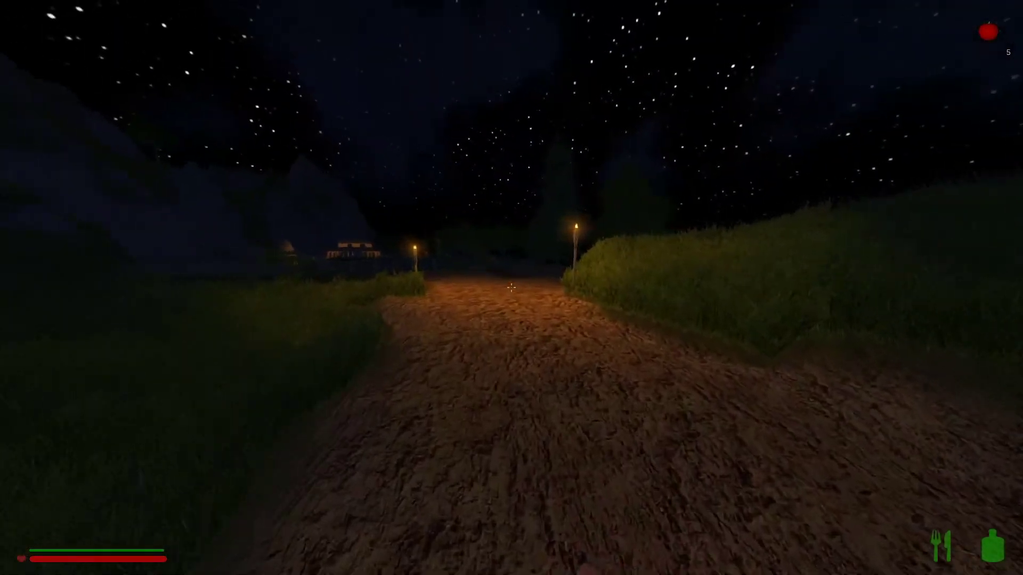
# - Follow the path through the village alley to the building's entrance steps
pyautogui.press('w')
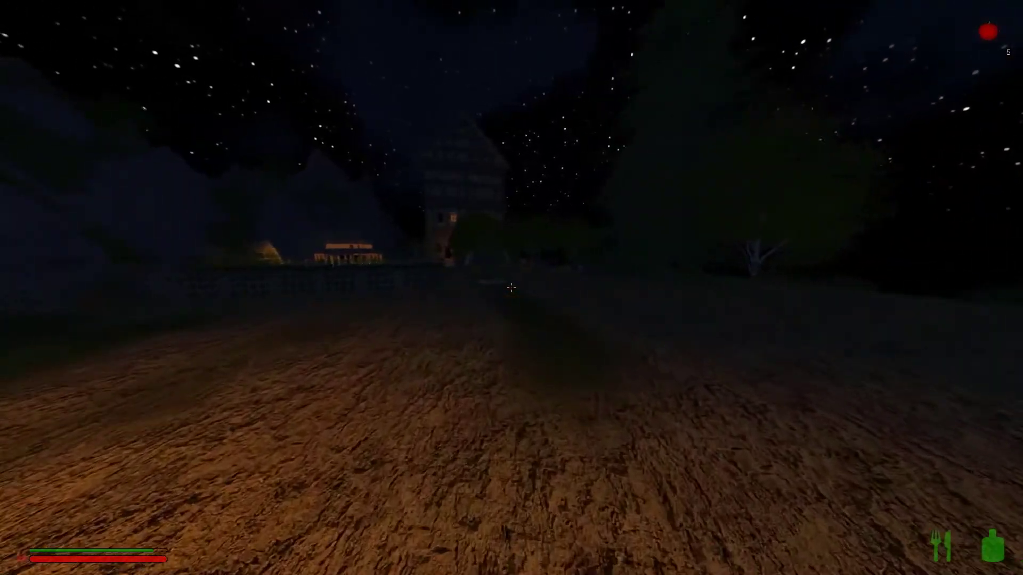
pyautogui.press('w')
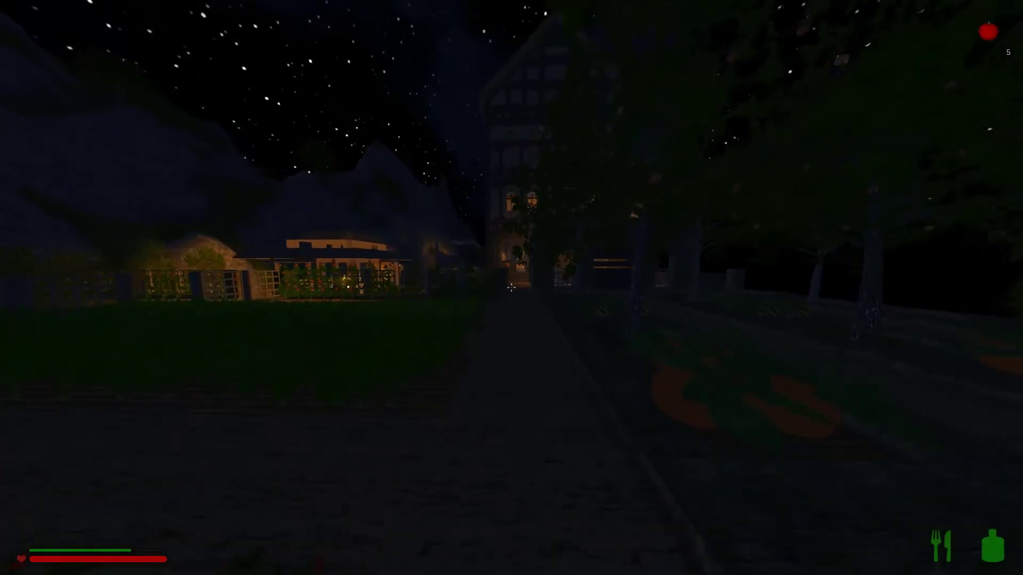
pyautogui.press('w')
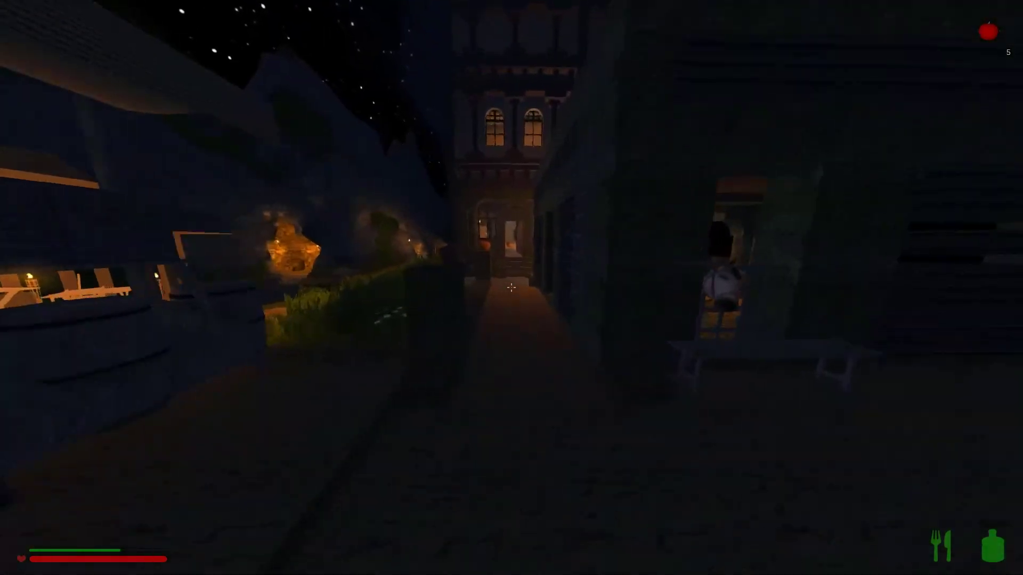
pyautogui.press('w')
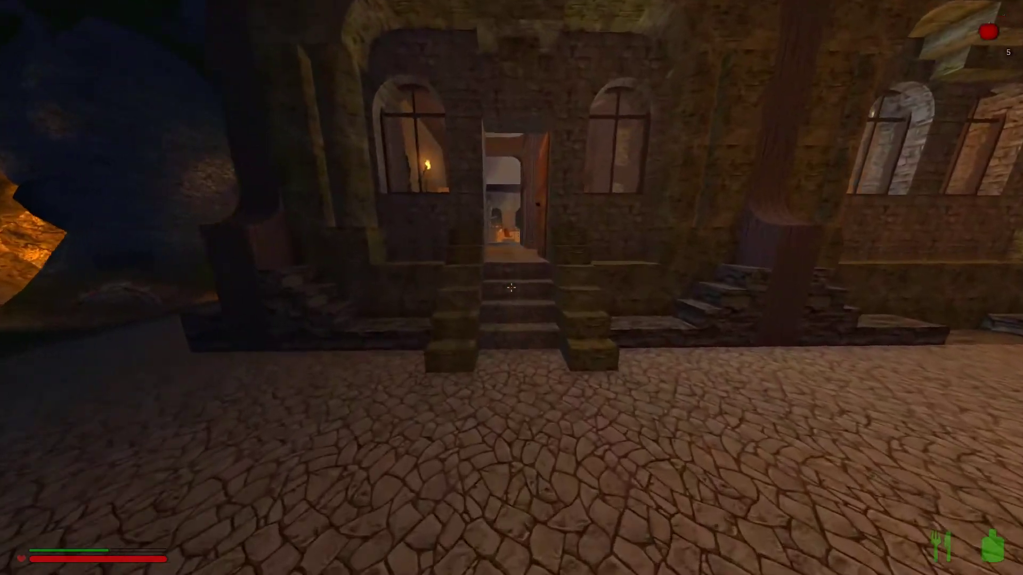
# - Walk through the building to the bedroom, sleep in the bed, and get up
pyautogui.press('w')
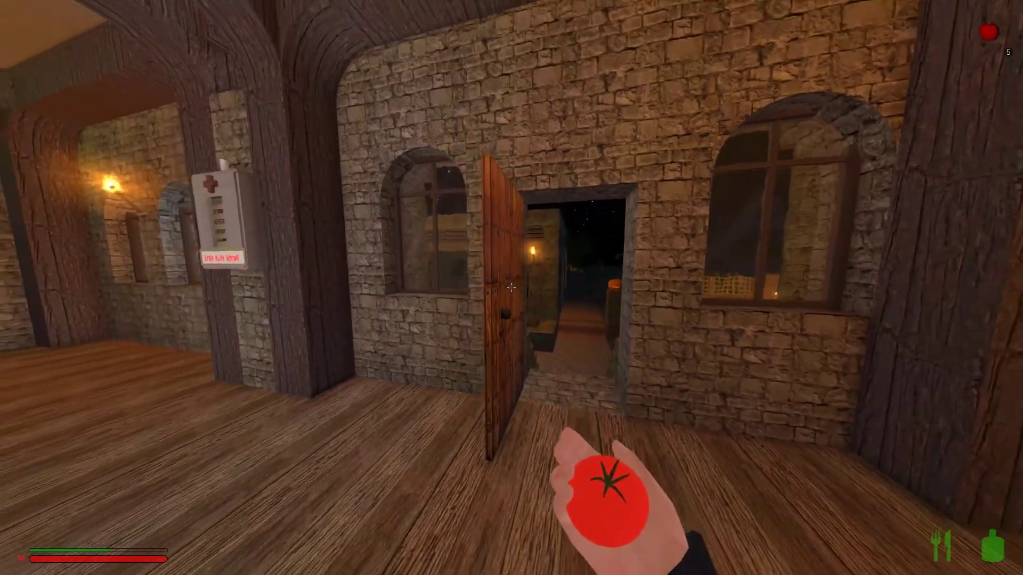
pyautogui.press('w')
pyautogui.press('w')
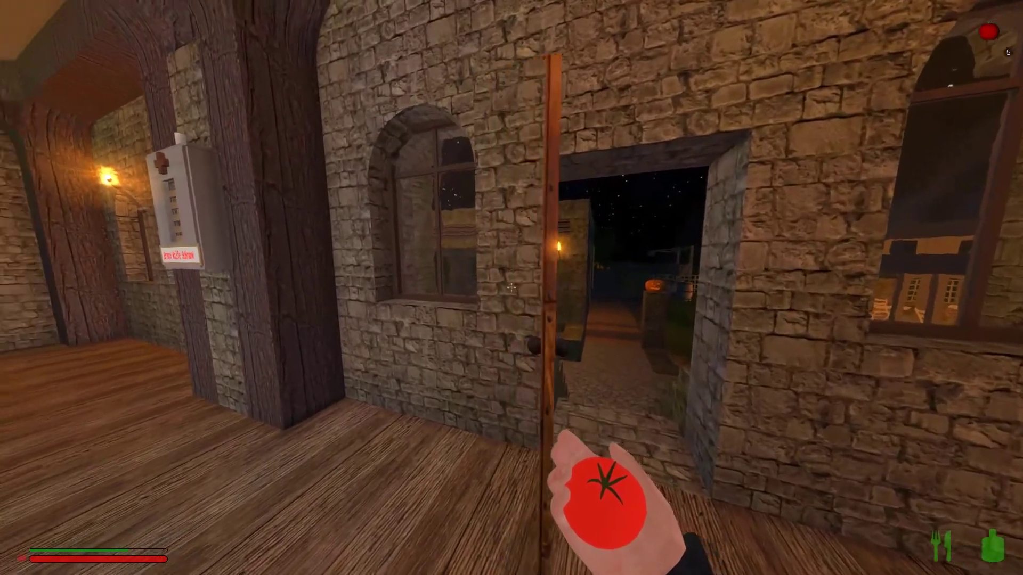
pyautogui.press('w')
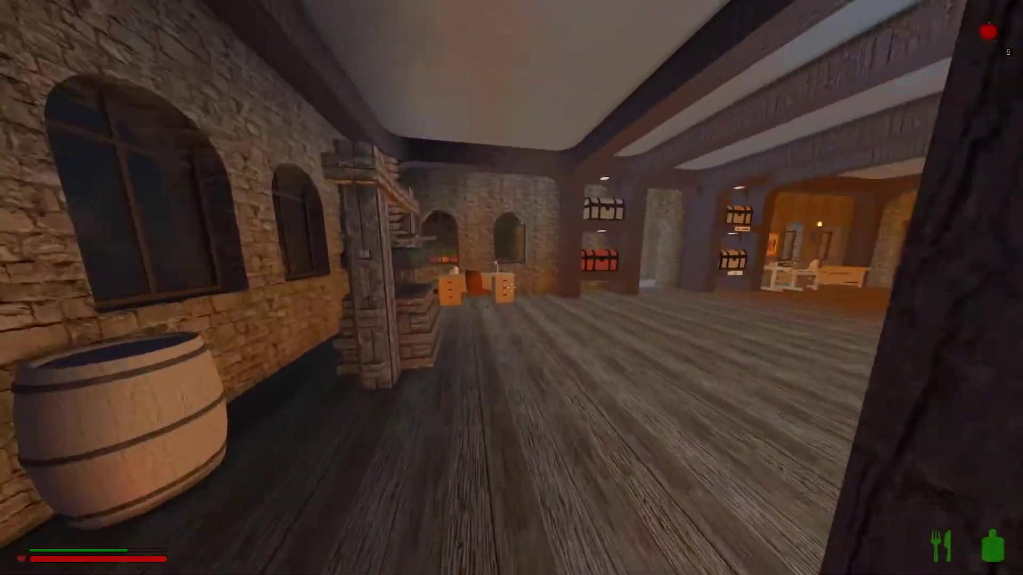
pyautogui.press('w')
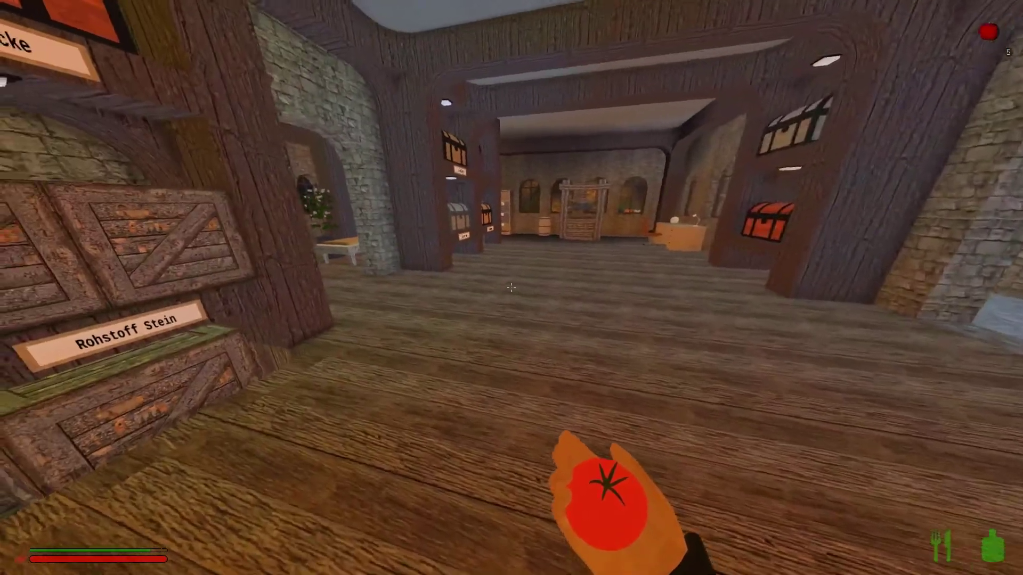
pyautogui.press('w')
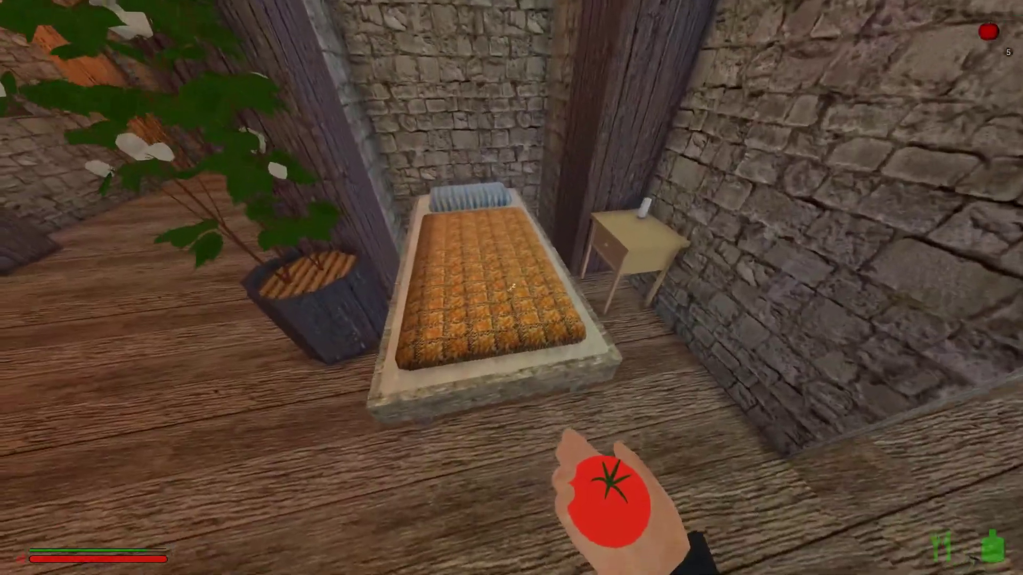
pyautogui.press('e')
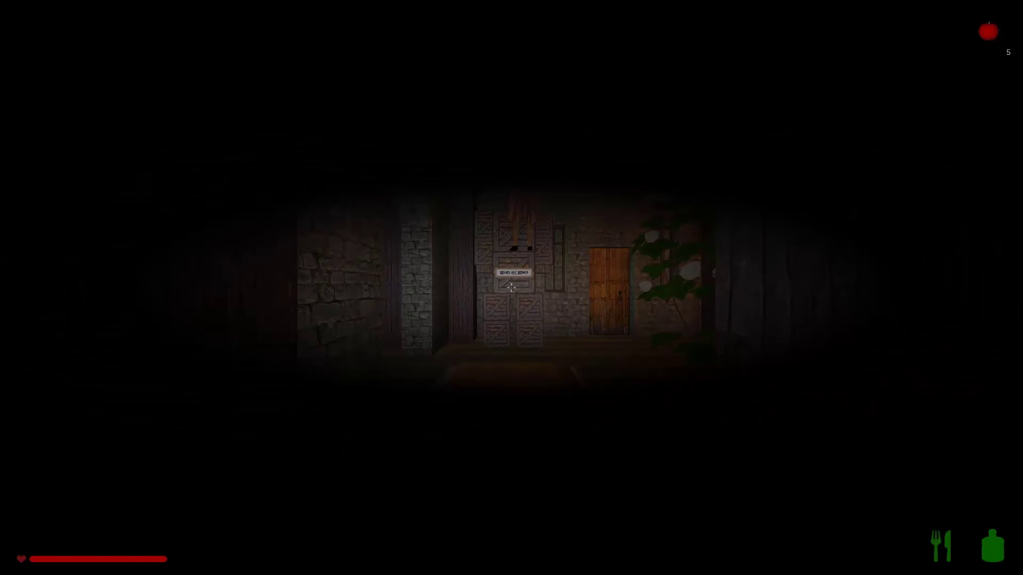
pyautogui.press('Escape')
# - Look over the stacked crates, then walk into the room with the Dummy figure
pyautogui.press('w')
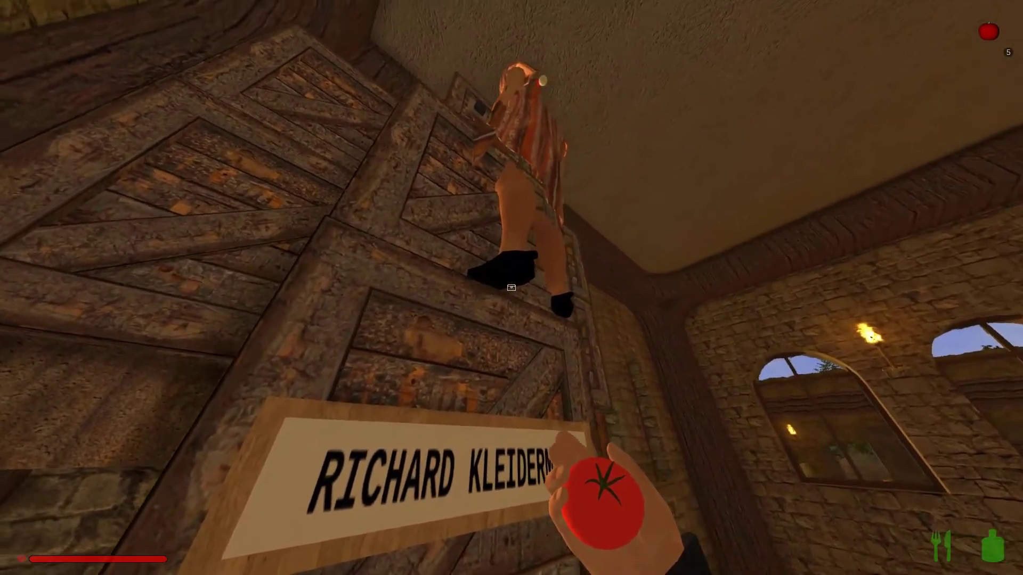
pyautogui.press('w')
pyautogui.press('s')
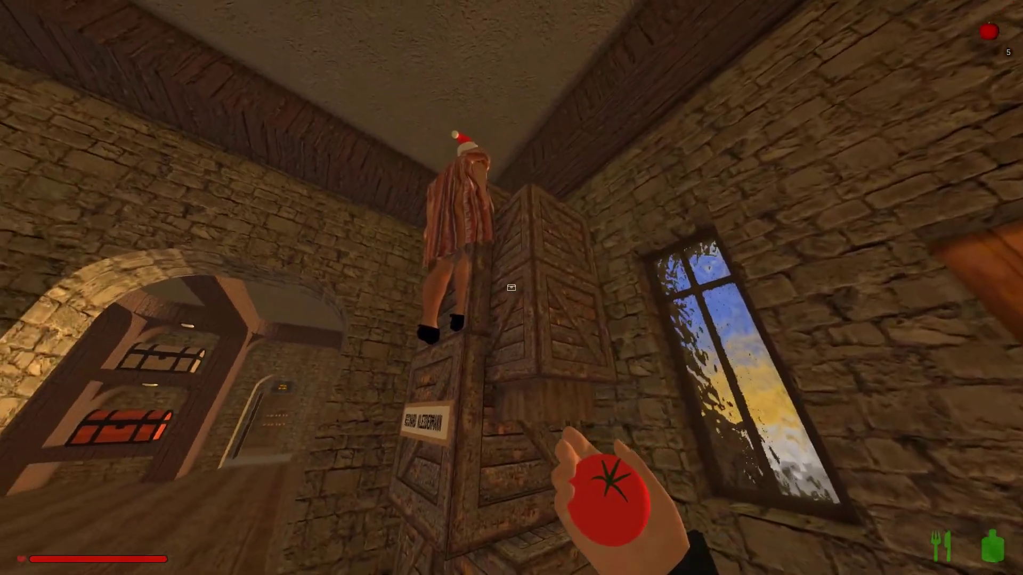
pyautogui.press('w')
pyautogui.press('w')
# - Check the inventory and briefly bring up crafting at the bench
pyautogui.press('Tab')
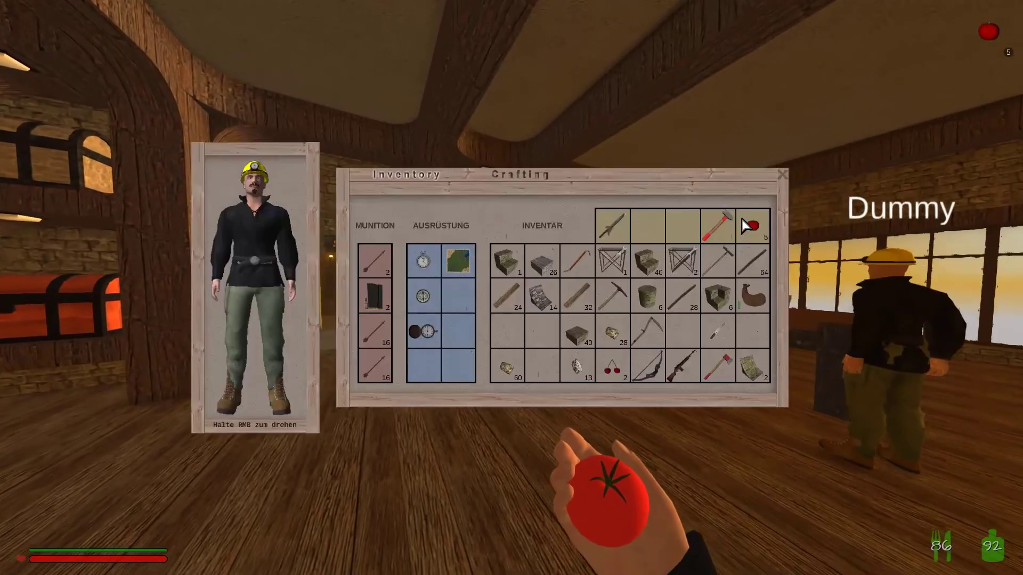
pyautogui.press('Tab')
pyautogui.press('w')
pyautogui.press('w')
pyautogui.press('c')
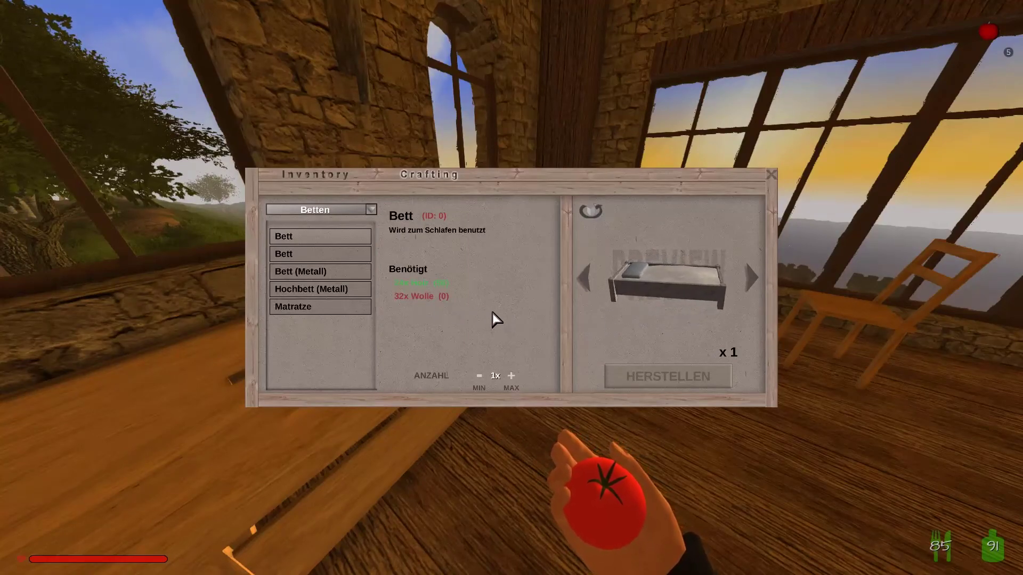
pyautogui.press('Escape')
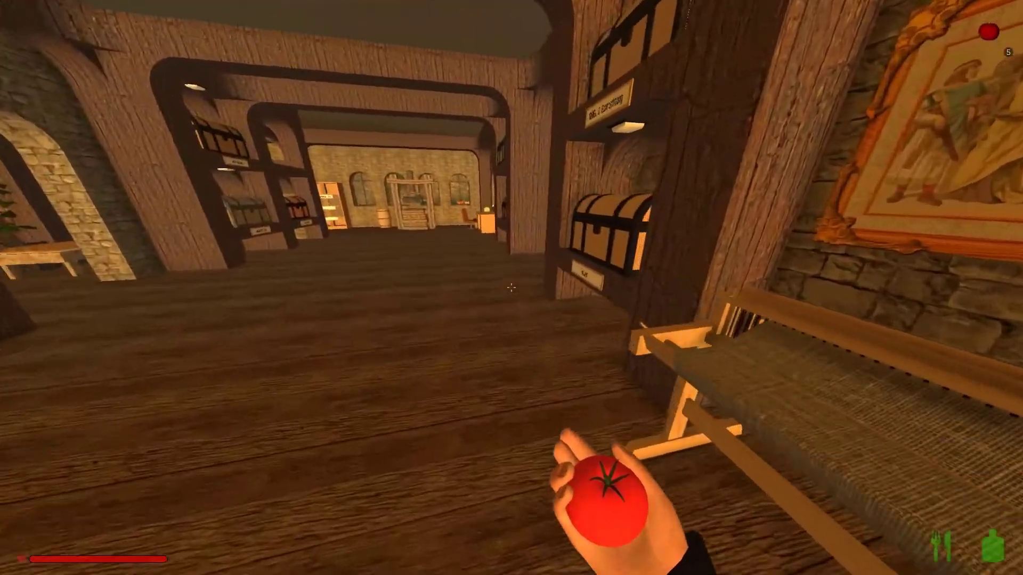
# - Search the storage chests, taking 64 items, then open the workbench recipes
pyautogui.press('e')
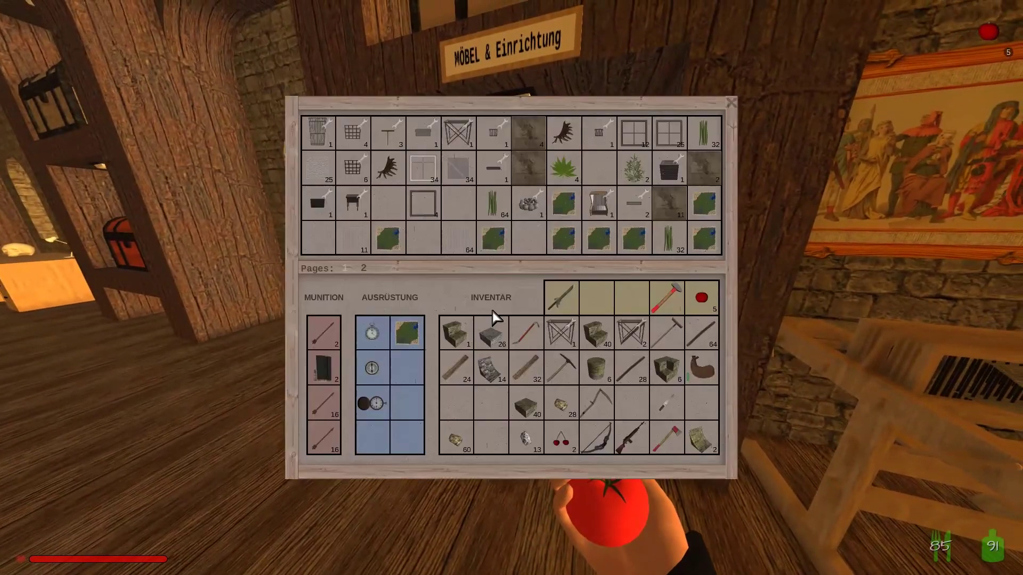
pyautogui.press('Escape')
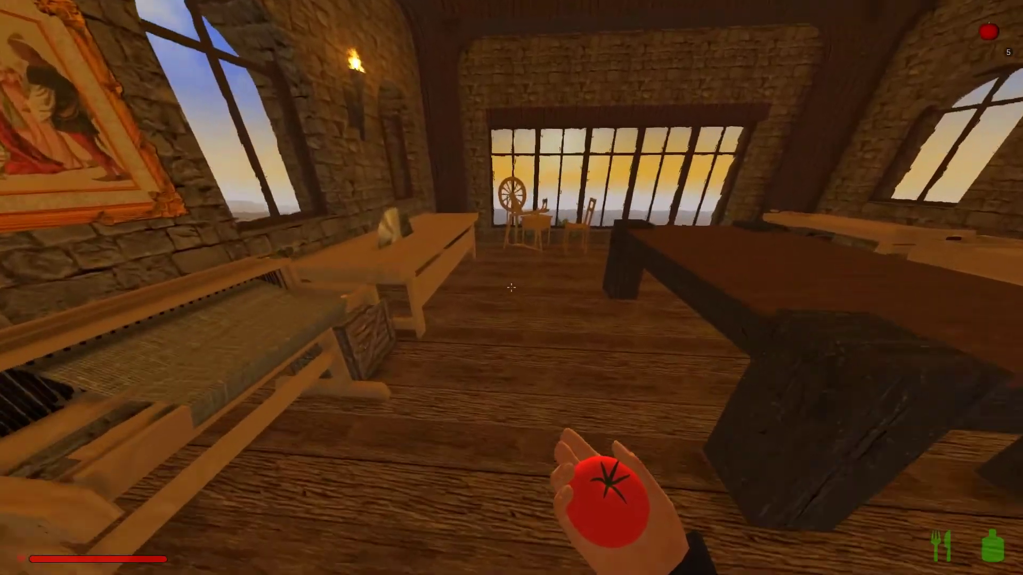
pyautogui.press('e')
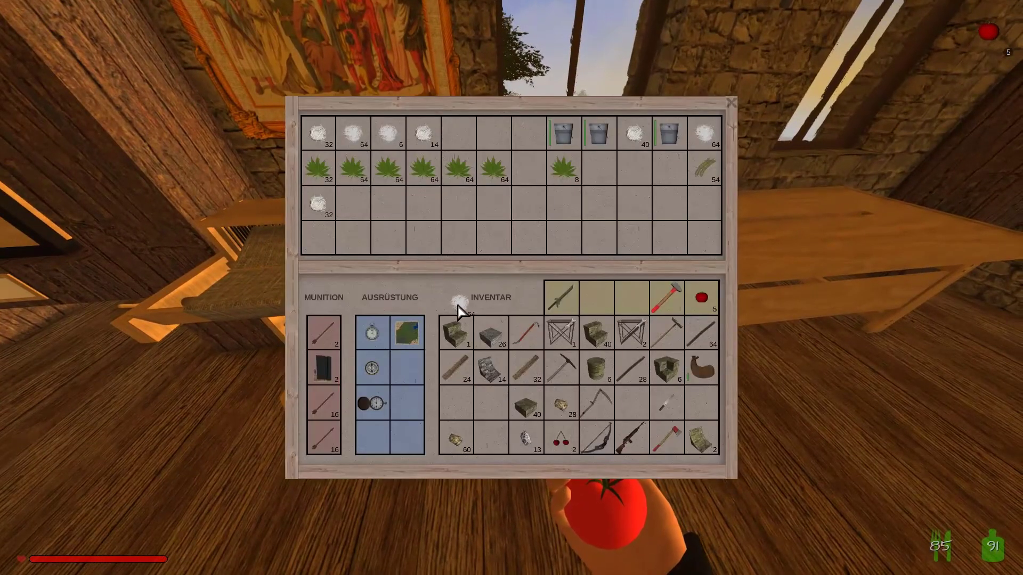
pyautogui.press('Escape')
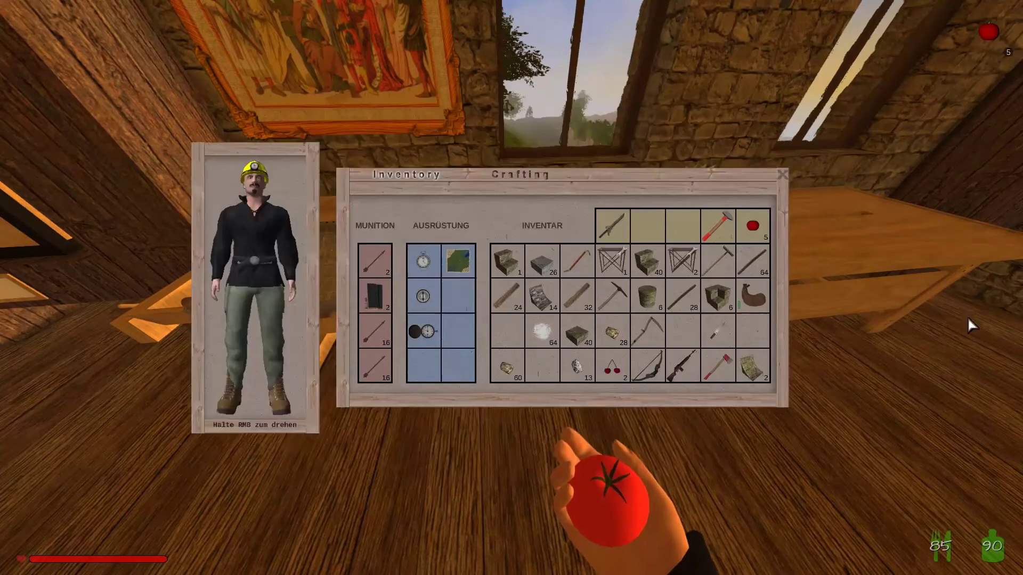
pyautogui.press('Escape')
pyautogui.press('e')
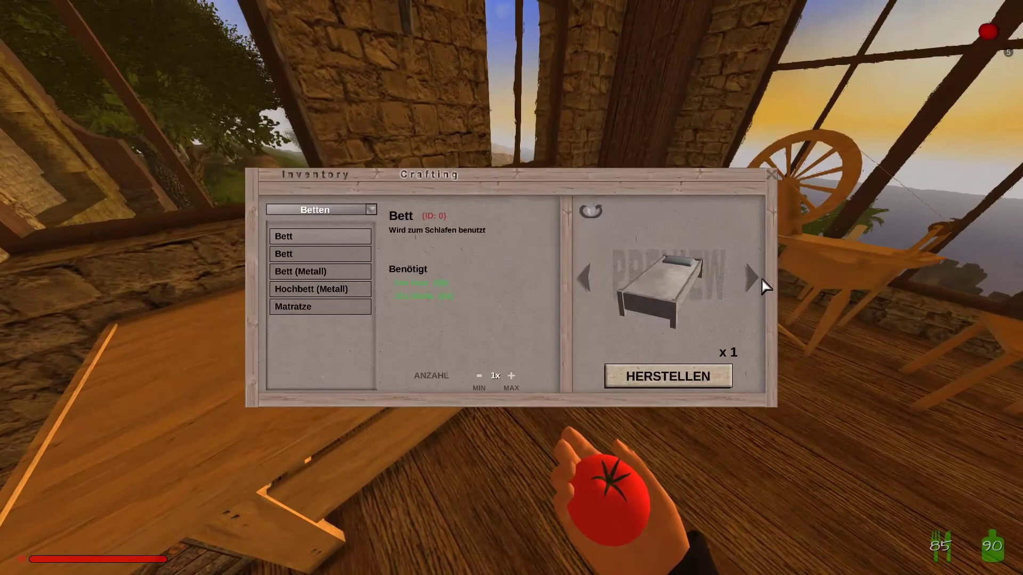
# - Browse the Bett (Metall), Hochbett (Metall) and Matratze recipes, then return to Bett
pyautogui.click(314, 254)
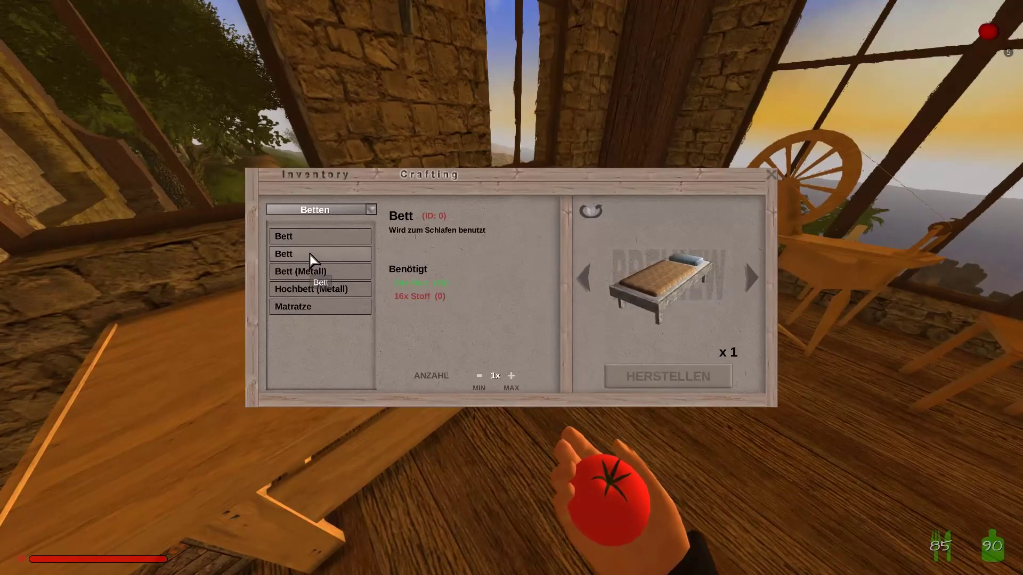
pyautogui.click(306, 272)
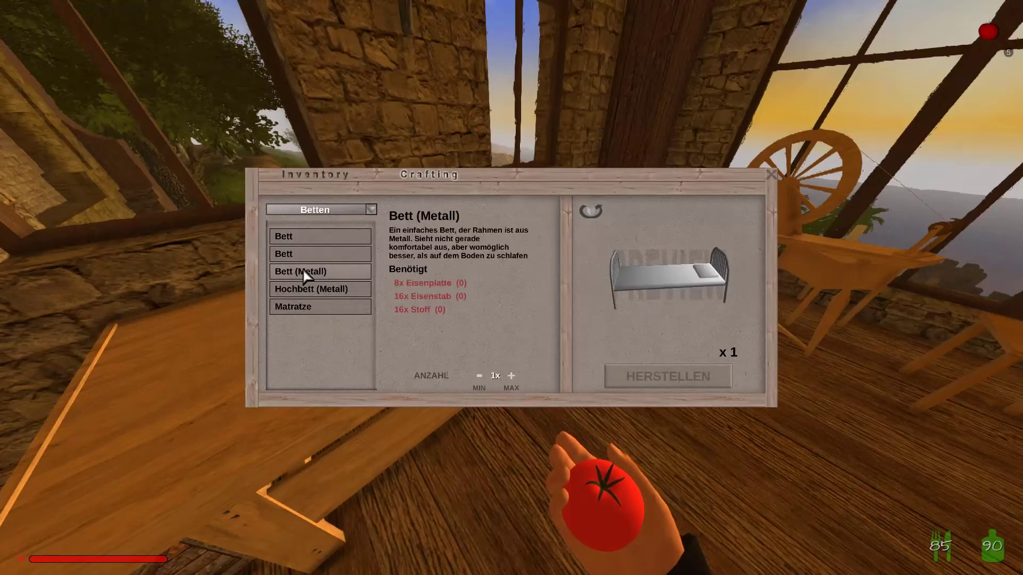
pyautogui.click(311, 289)
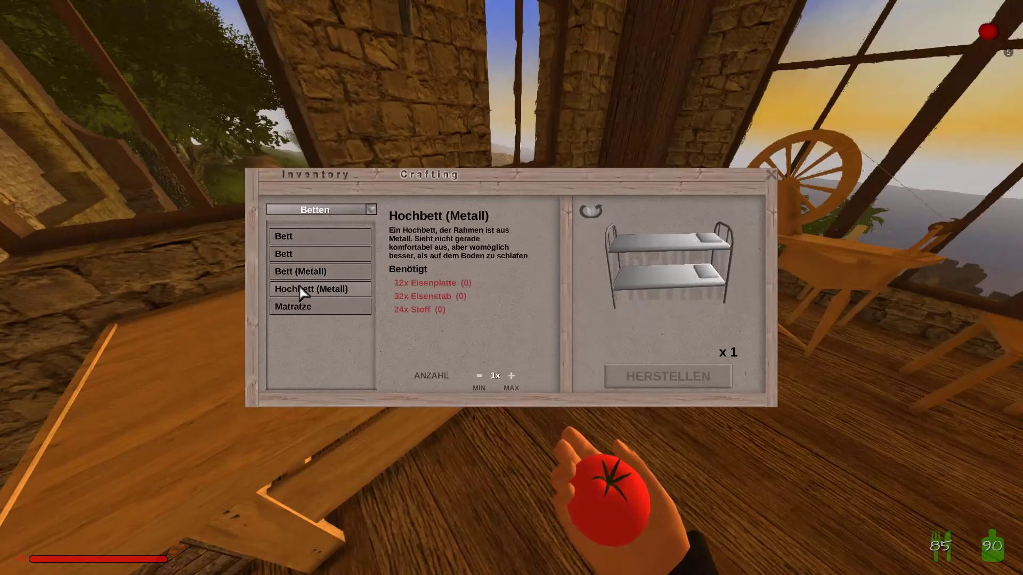
pyautogui.click(306, 312)
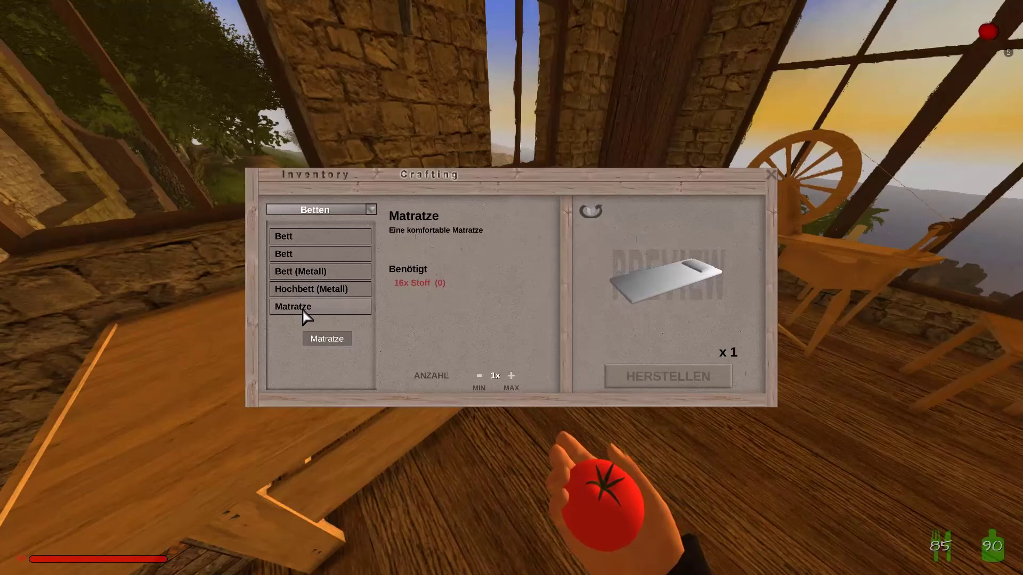
pyautogui.click(294, 237)
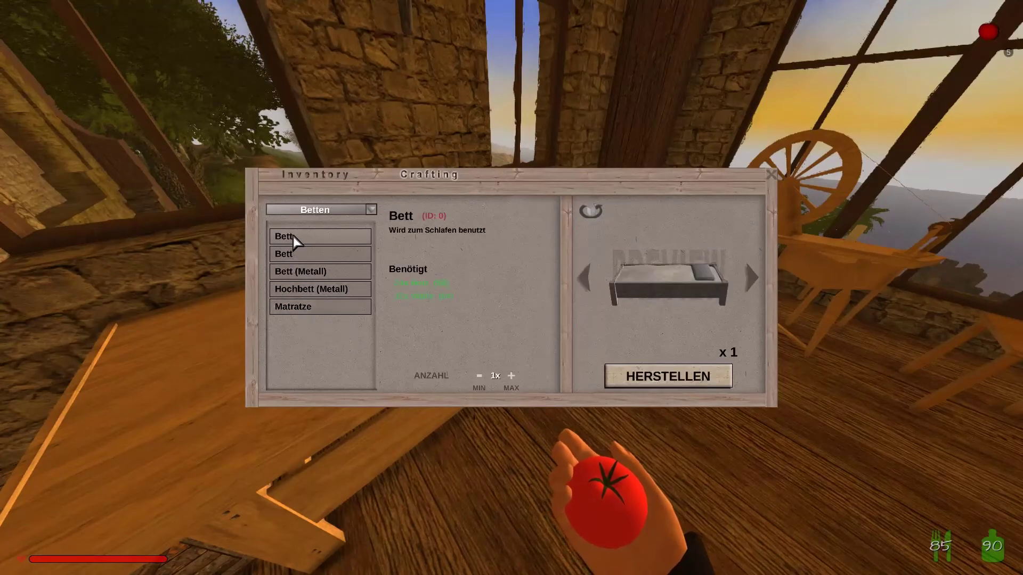
# - Cycle and rotate the bed model previews, then craft one wooden bed with HERSTELLEN
pyautogui.click(753, 287)
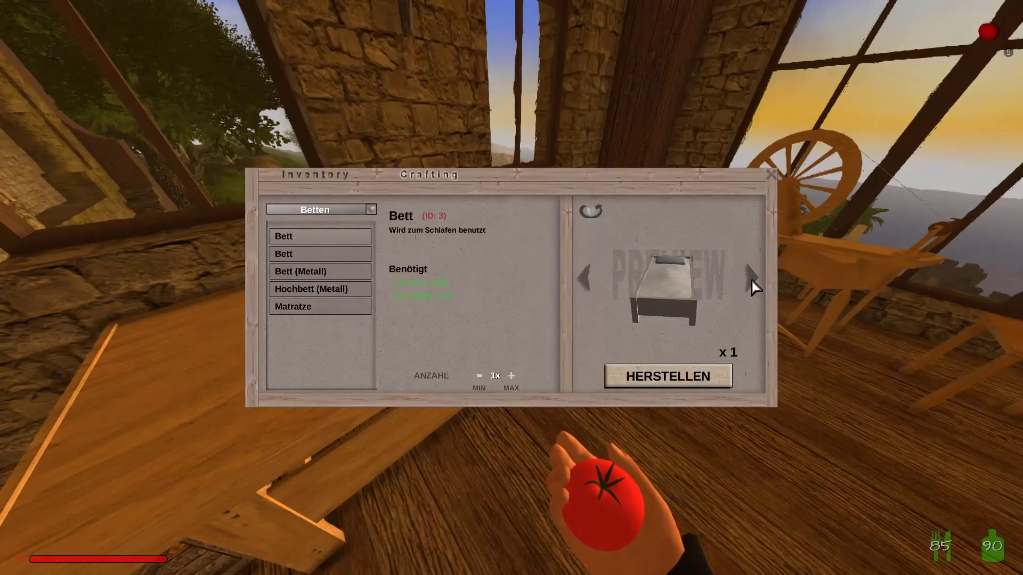
pyautogui.click(751, 280)
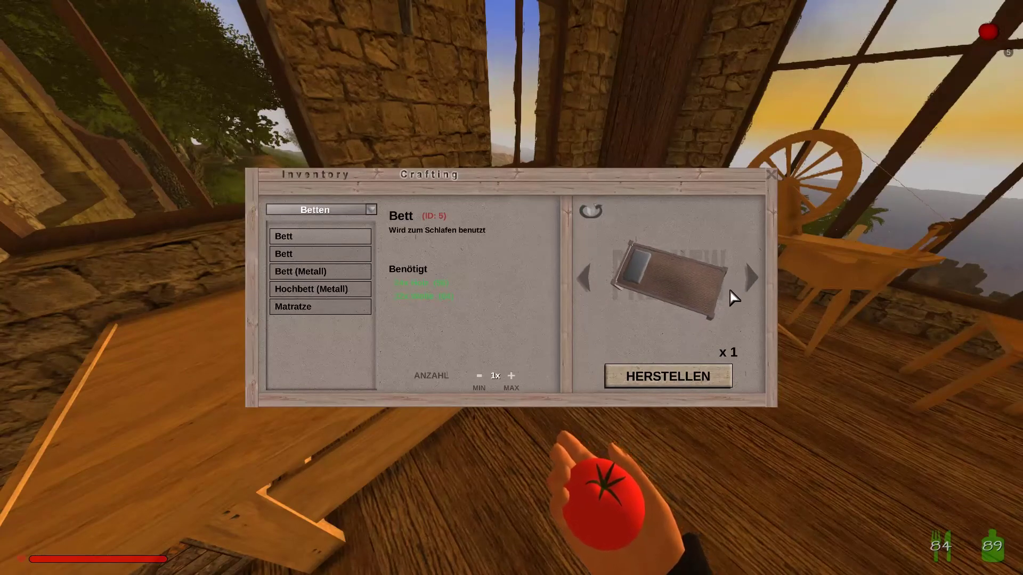
pyautogui.click(751, 284)
pyautogui.moveTo(720, 264); pyautogui.dragTo(685, 232)
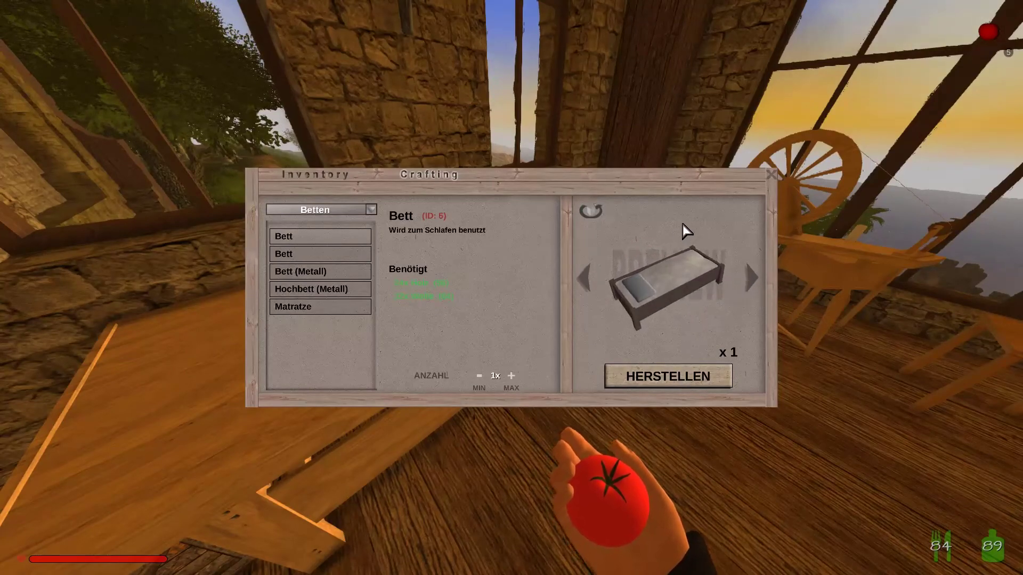
pyautogui.click(752, 284)
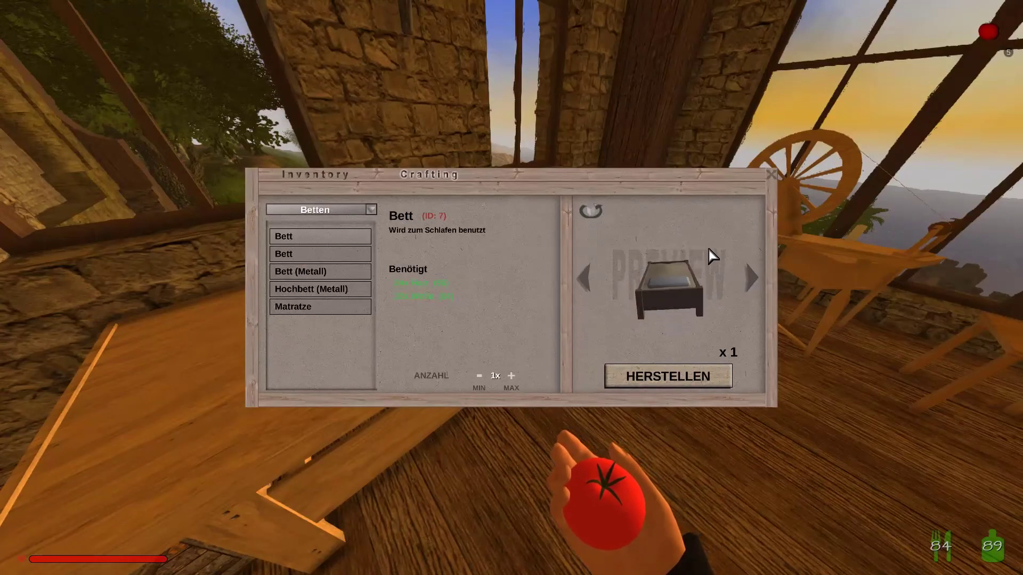
pyautogui.click(716, 377)
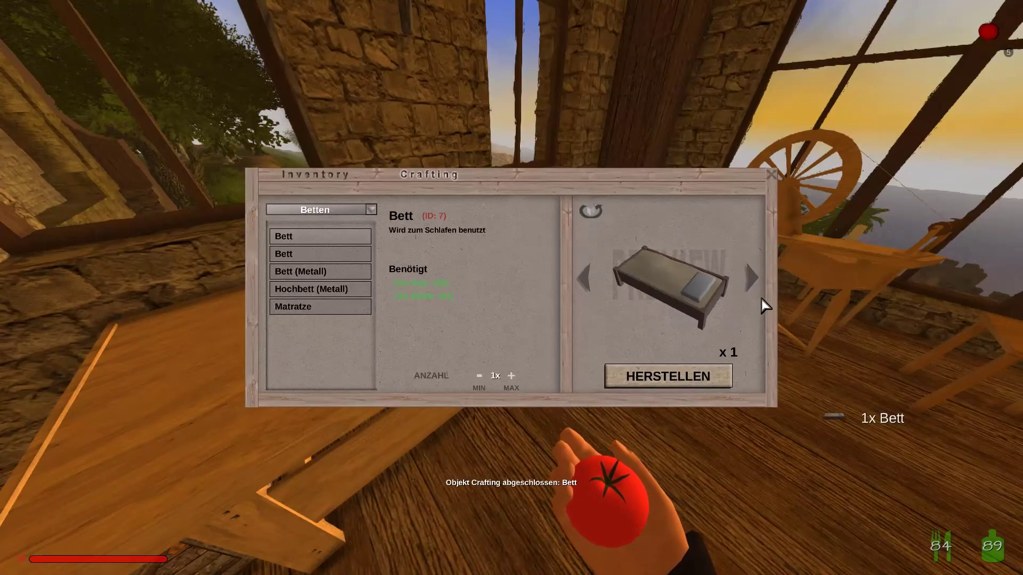
pyautogui.press('Escape')
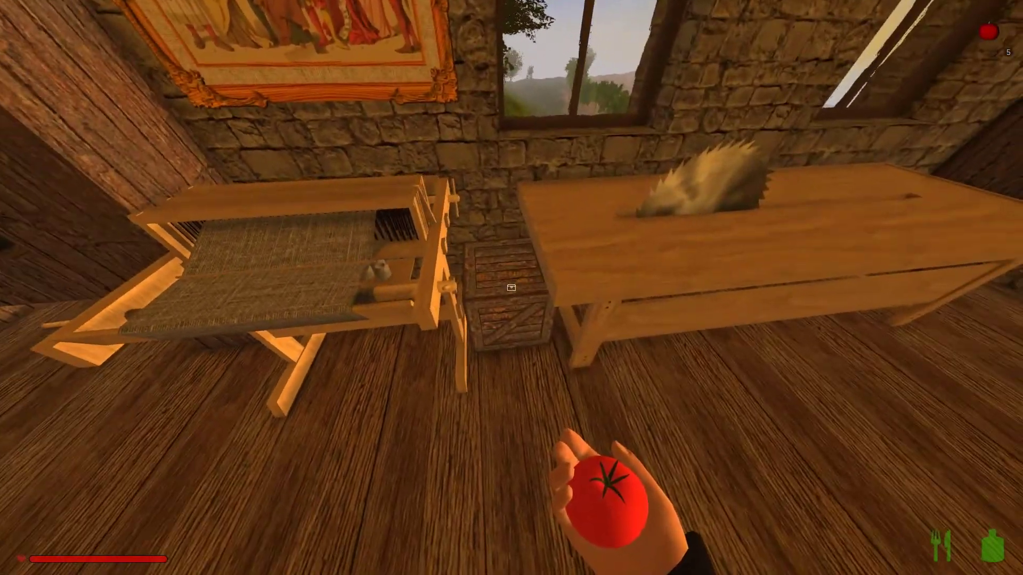
# - Check the cotton and plants chest, then take stone stacks from the Stein-Blöcke crates
pyautogui.press('i')
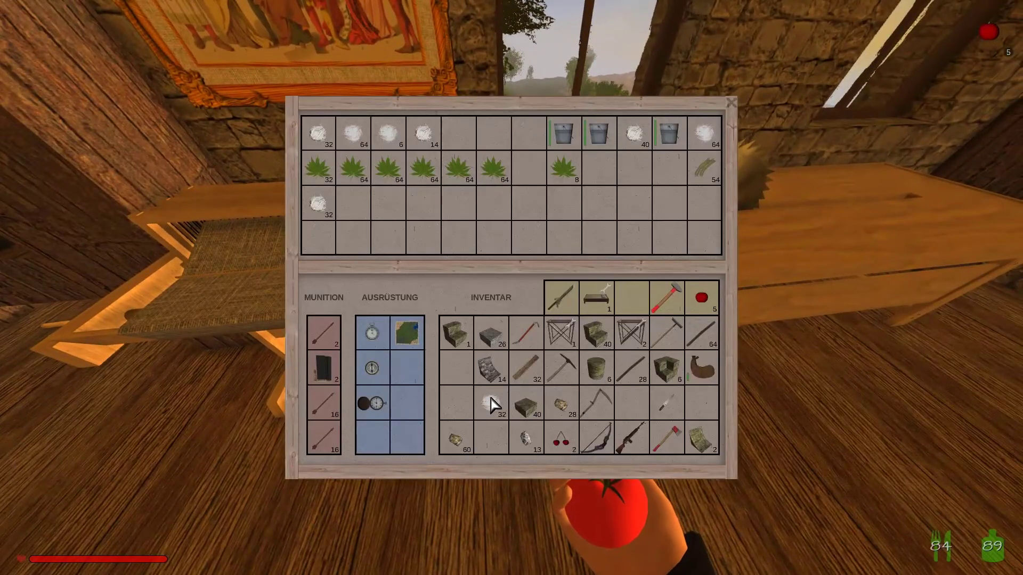
pyautogui.press('Escape')
pyautogui.press('Escape')
pyautogui.press('w')
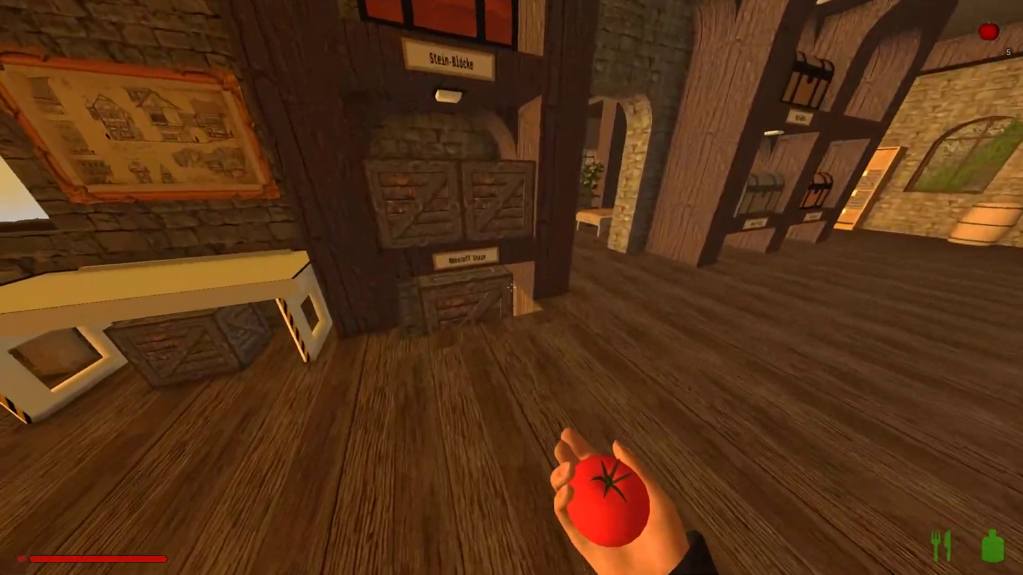
pyautogui.press('e')
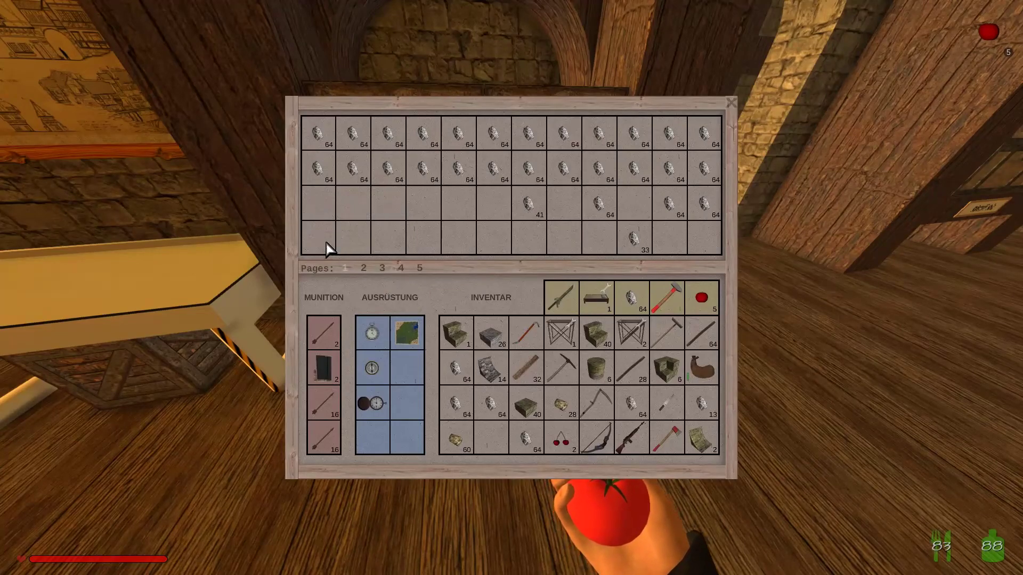
pyautogui.press('Escape')
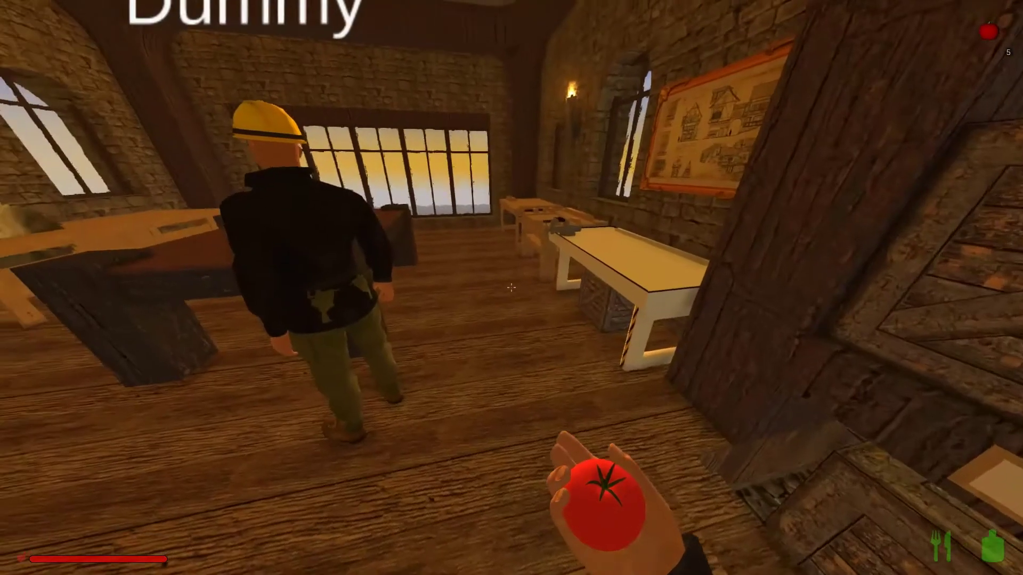
# - Check the inventory and walk out the doorway onto the cobbled path
pyautogui.press('Tab')
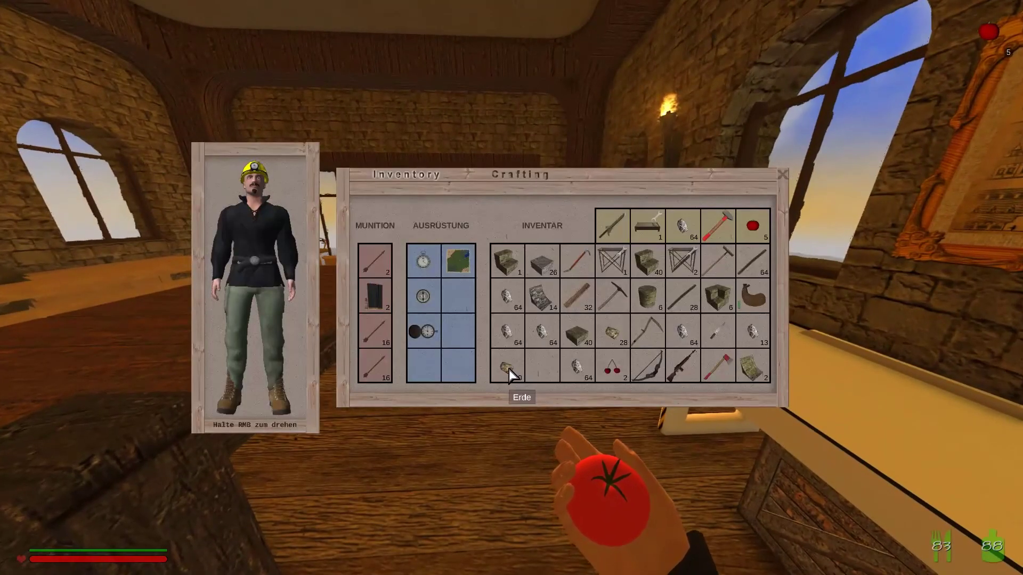
pyautogui.press('Tab')
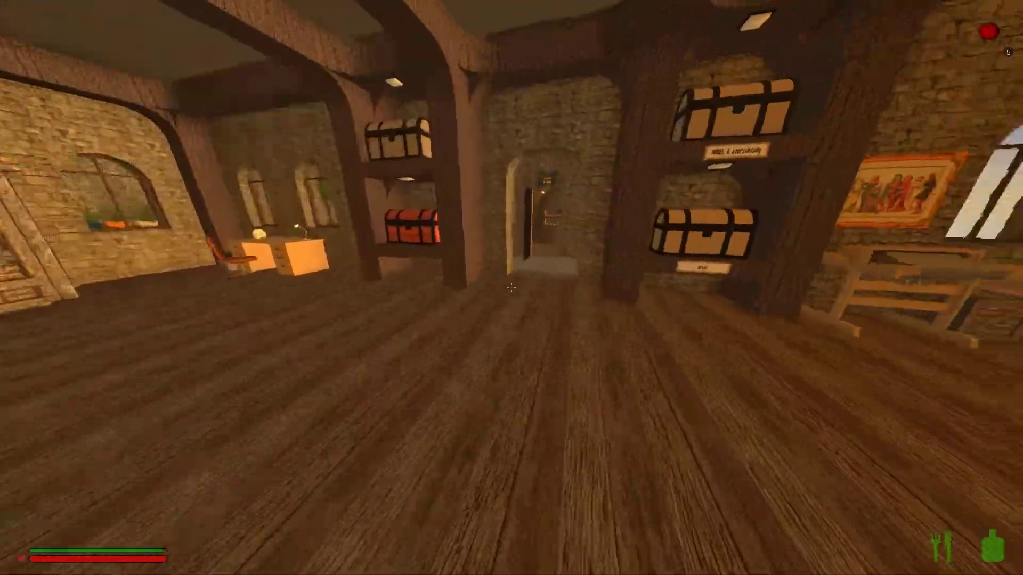
pyautogui.press('w')
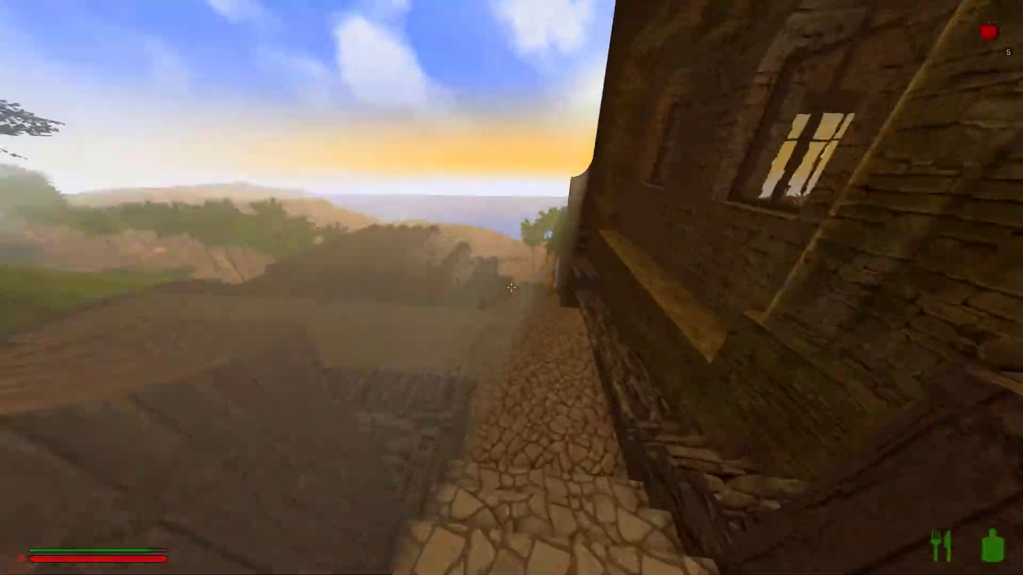
# - Deposit the Erde stack in the storage outside the building
pyautogui.press('e')
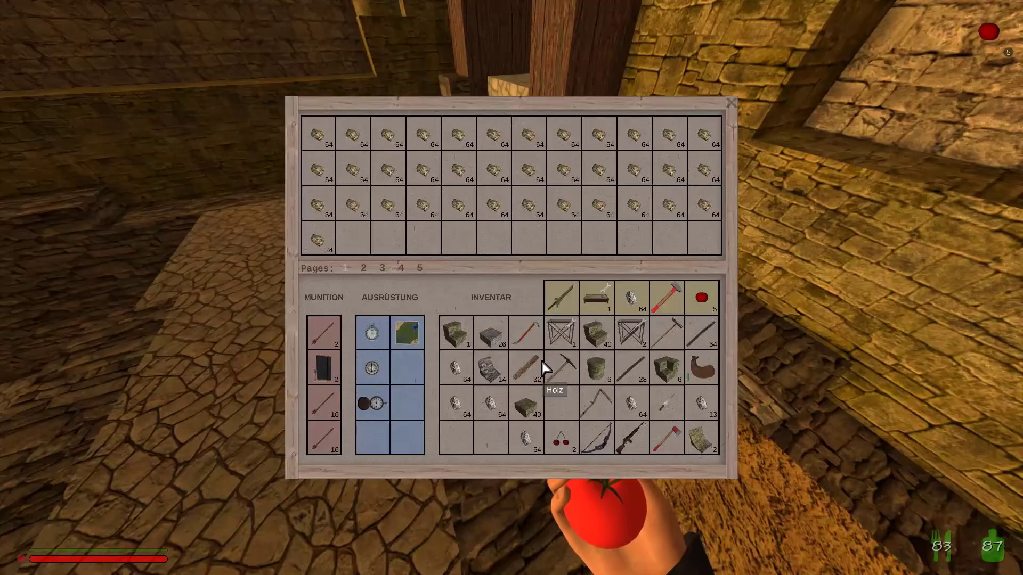
pyautogui.press('Escape')
pyautogui.press('Tab')
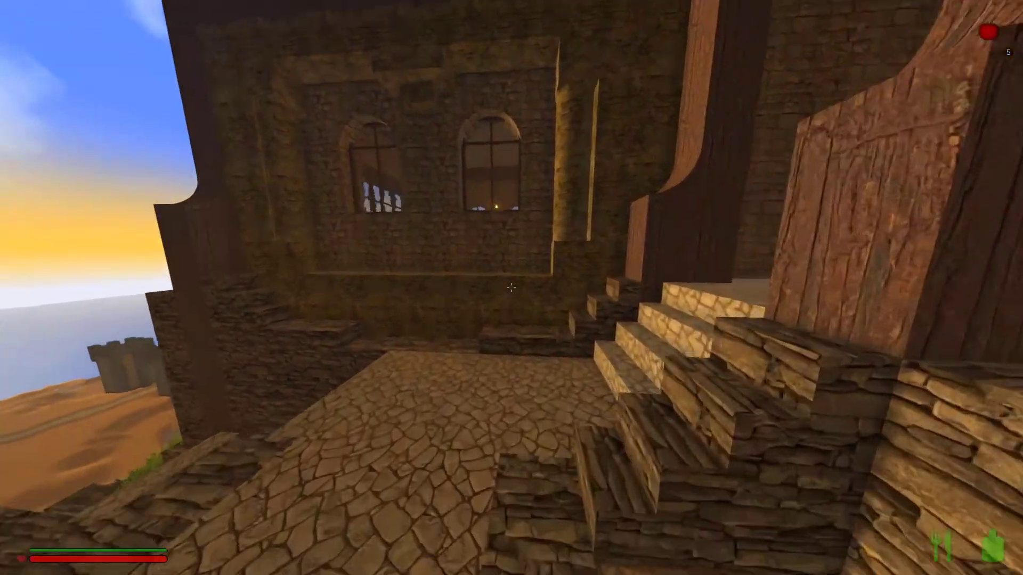
# - Walk between the buildings past the hide drying racks along the cobbled path
pyautogui.press('w')
pyautogui.press('w')
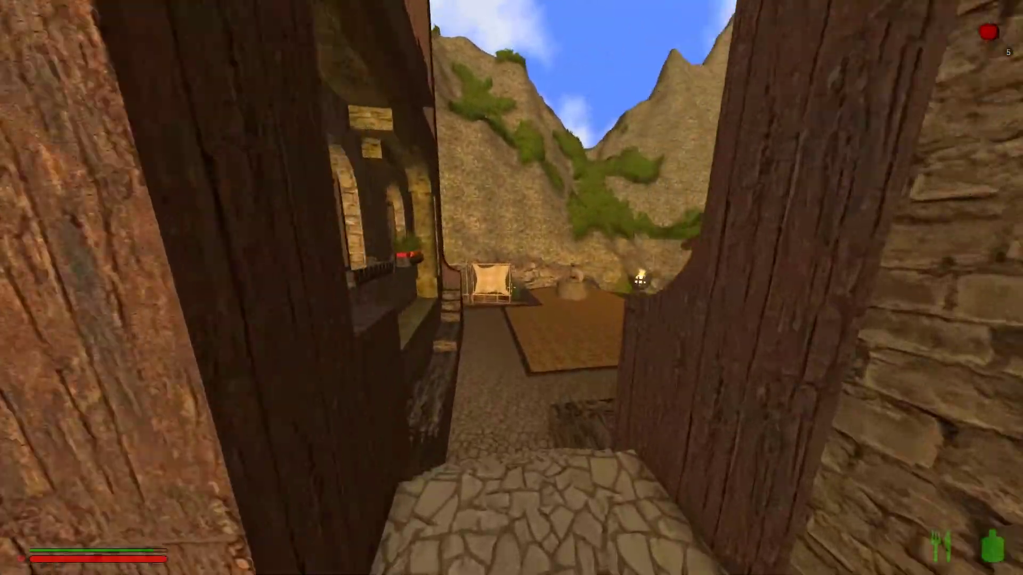
pyautogui.press('Tab')
pyautogui.press('Tab')
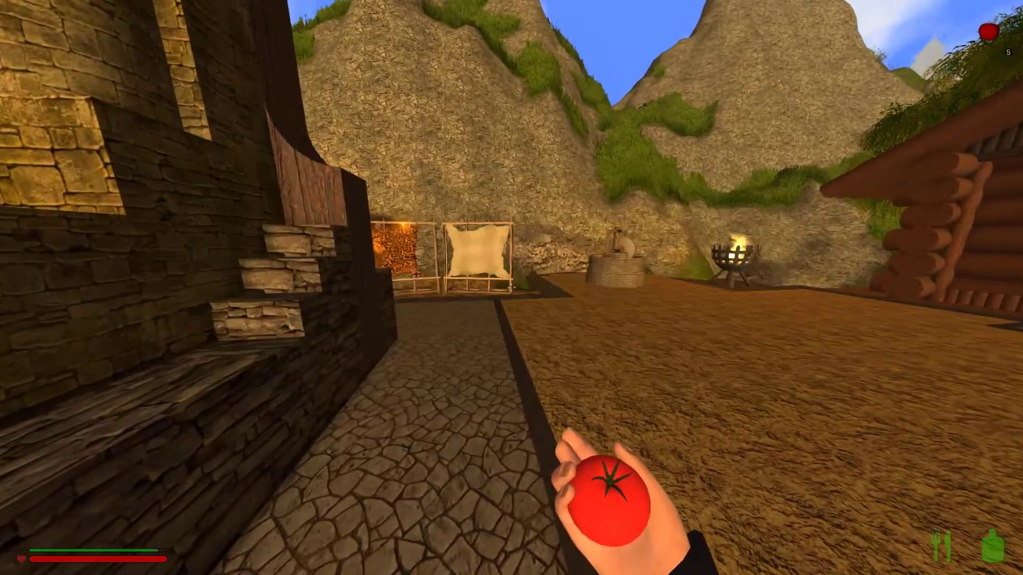
pyautogui.press('w')
pyautogui.press('w')
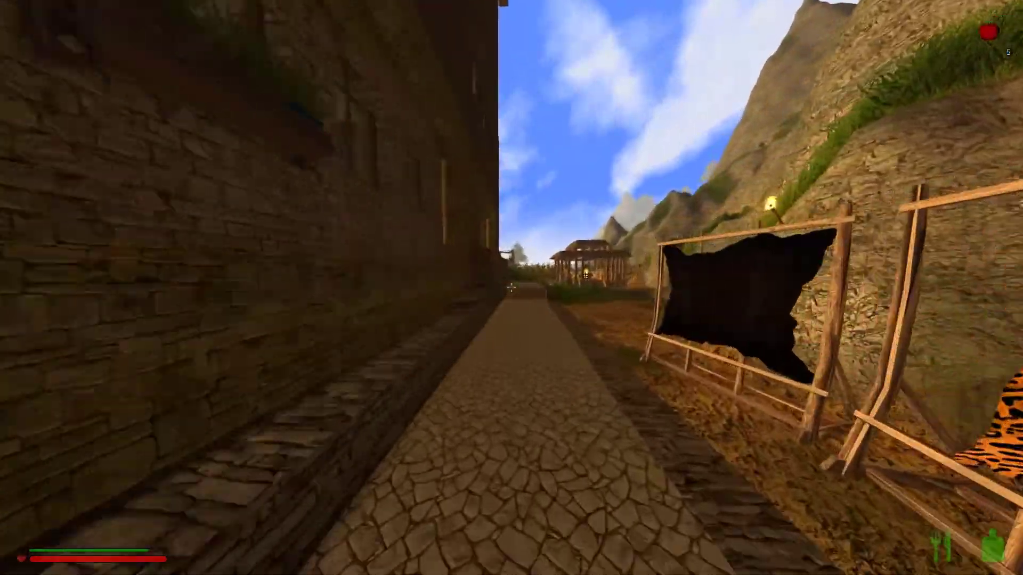
pyautogui.press('w')
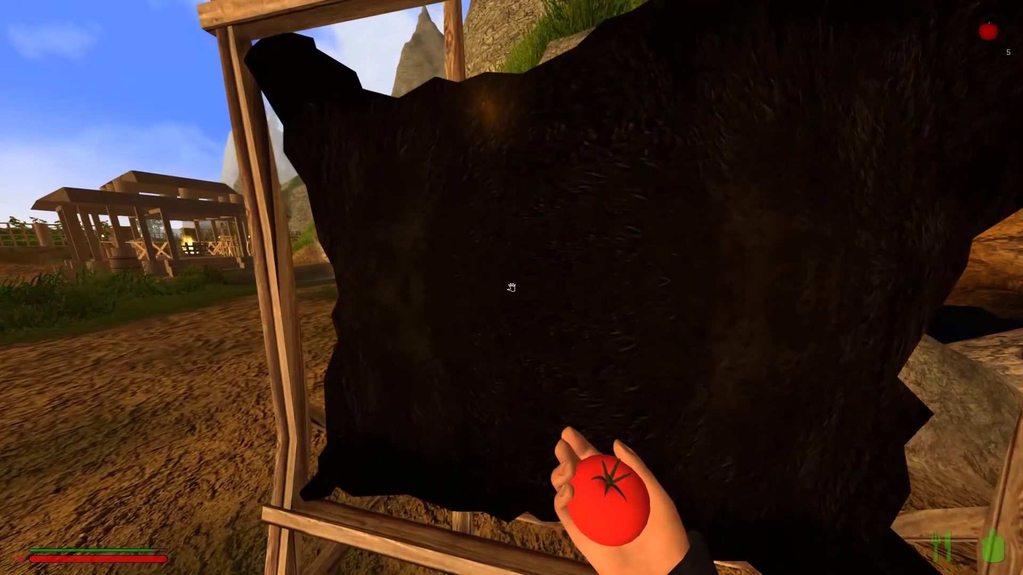
pyautogui.press('w')
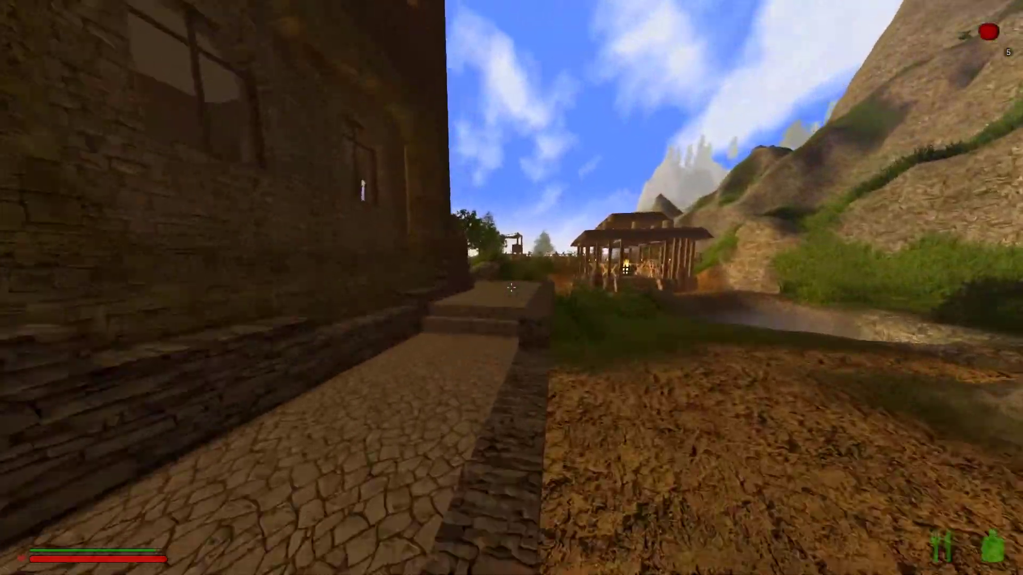
pyautogui.press('w')
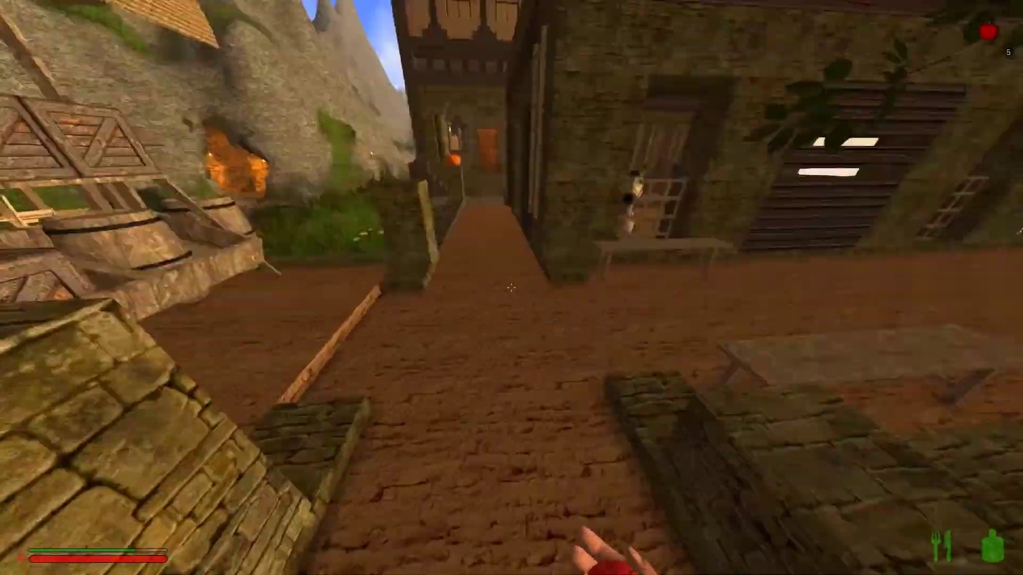
# - Search the market stall crates one by one and take 8 tomatoes from the last
pyautogui.press('e')
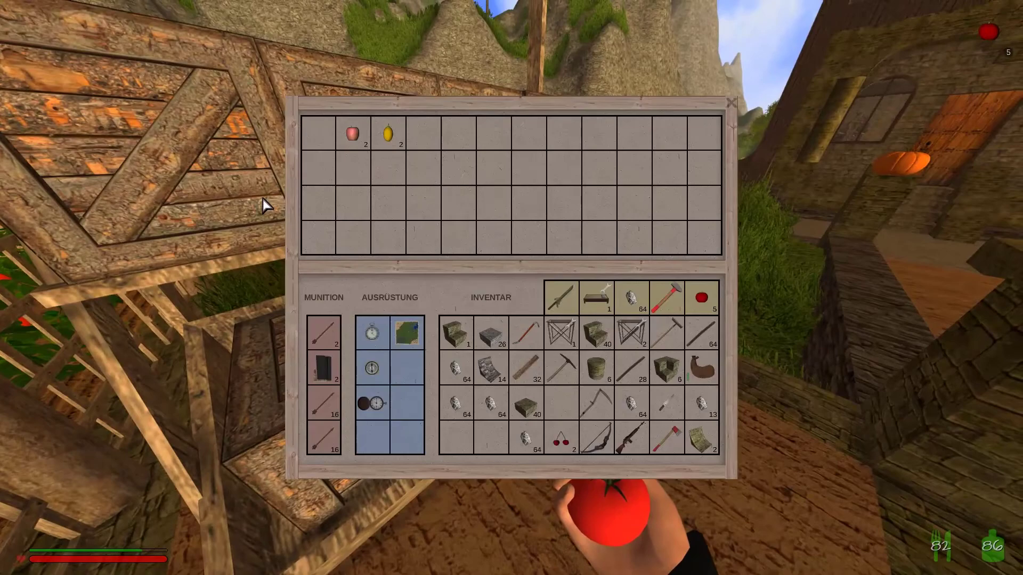
pyautogui.press('Escape')
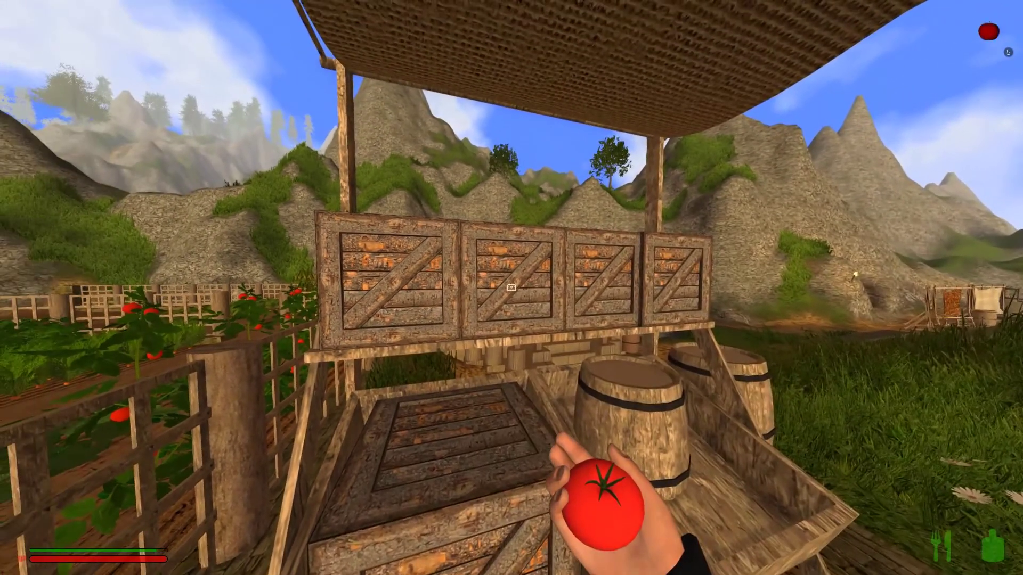
pyautogui.press('e')
pyautogui.press('Escape')
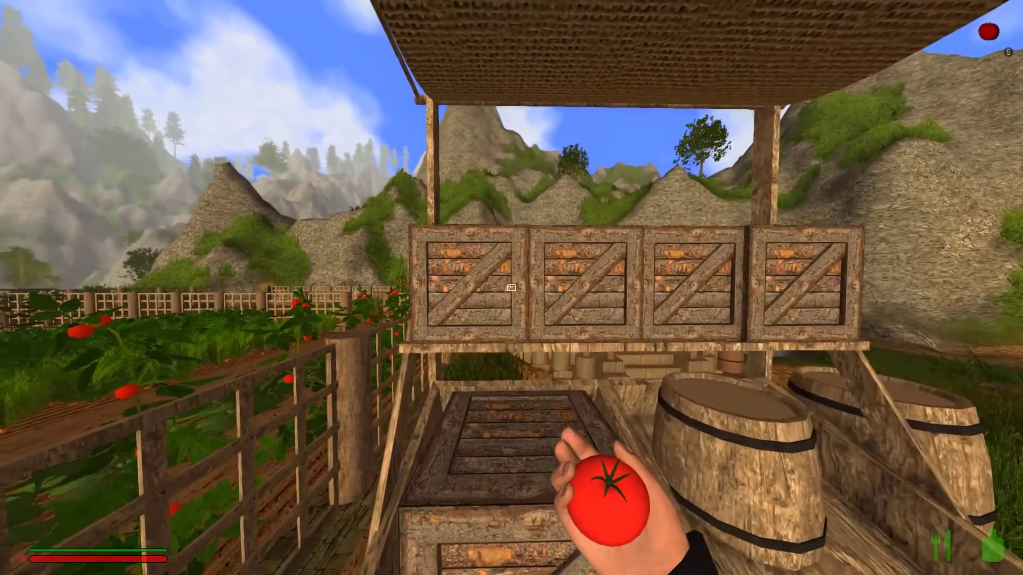
pyautogui.press('e')
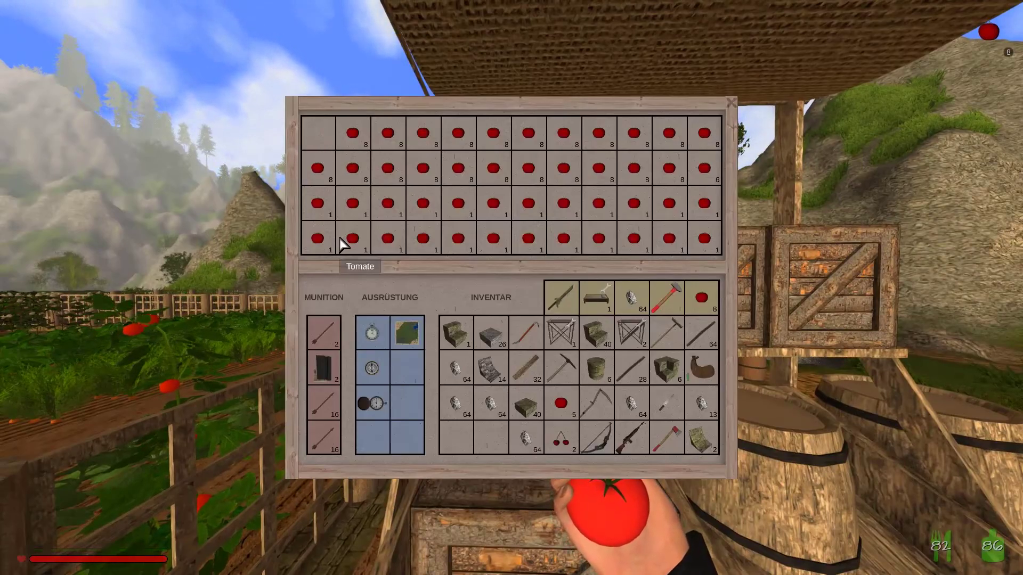
pyautogui.press('Escape')
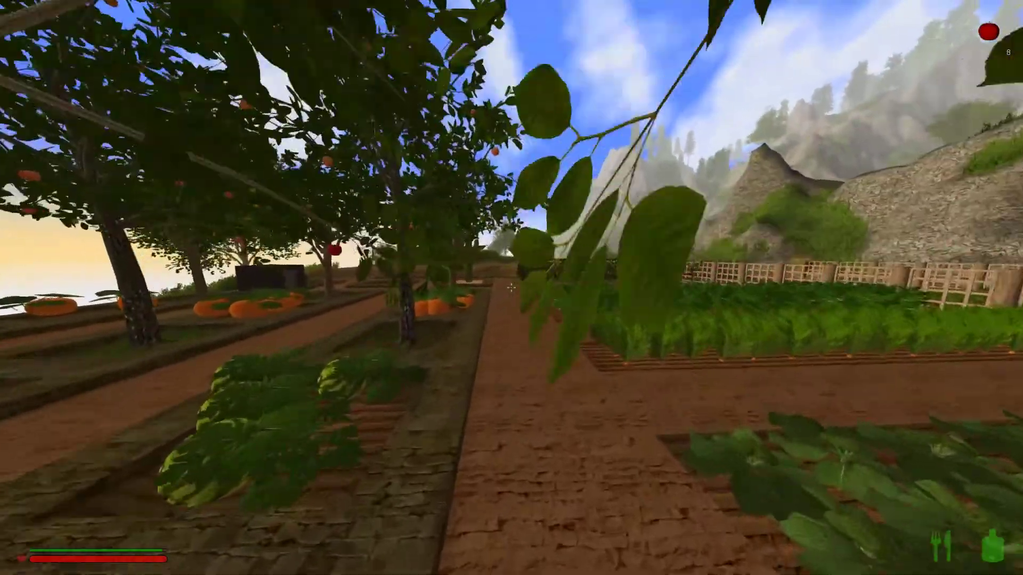
# - Walk out of the garden along the dirt road, taking out a tomato near the cow
pyautogui.press('w')
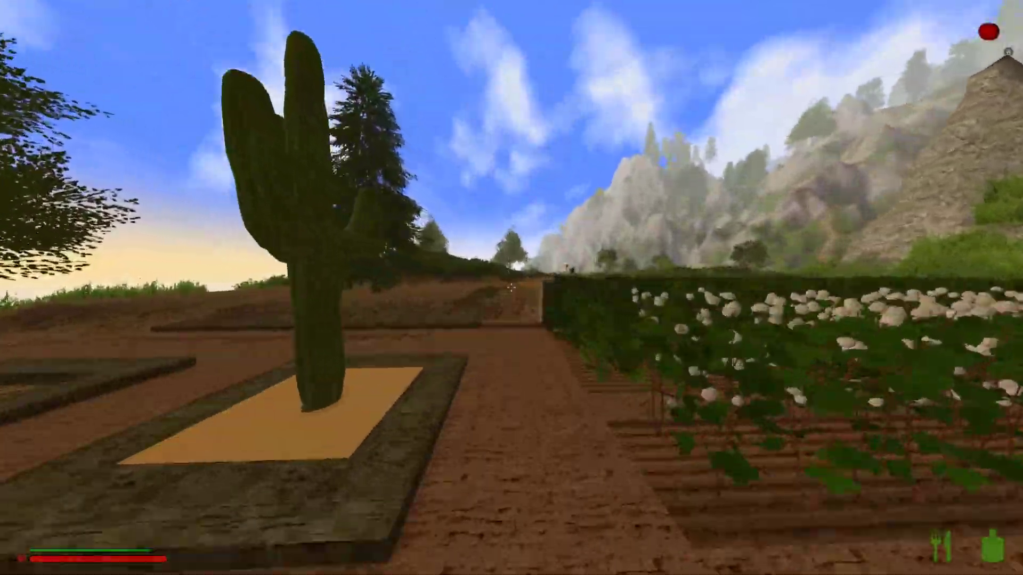
pyautogui.press('w')
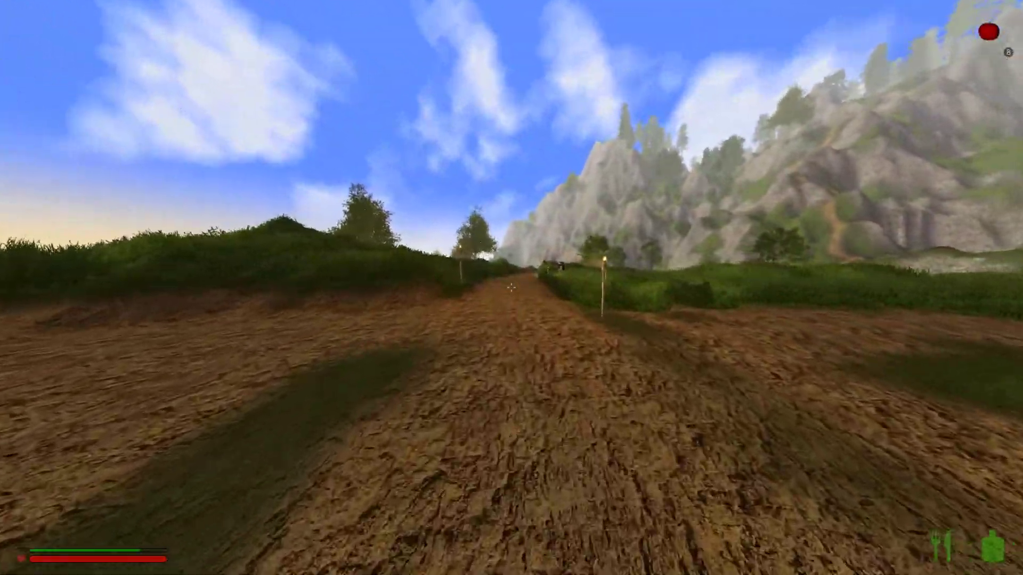
pyautogui.press('w')
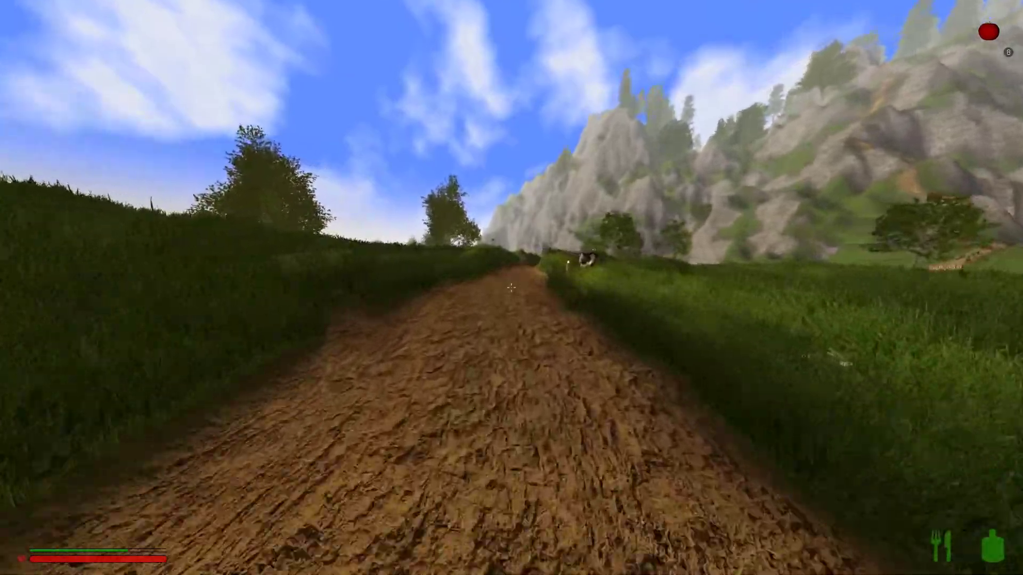
pyautogui.press('1')
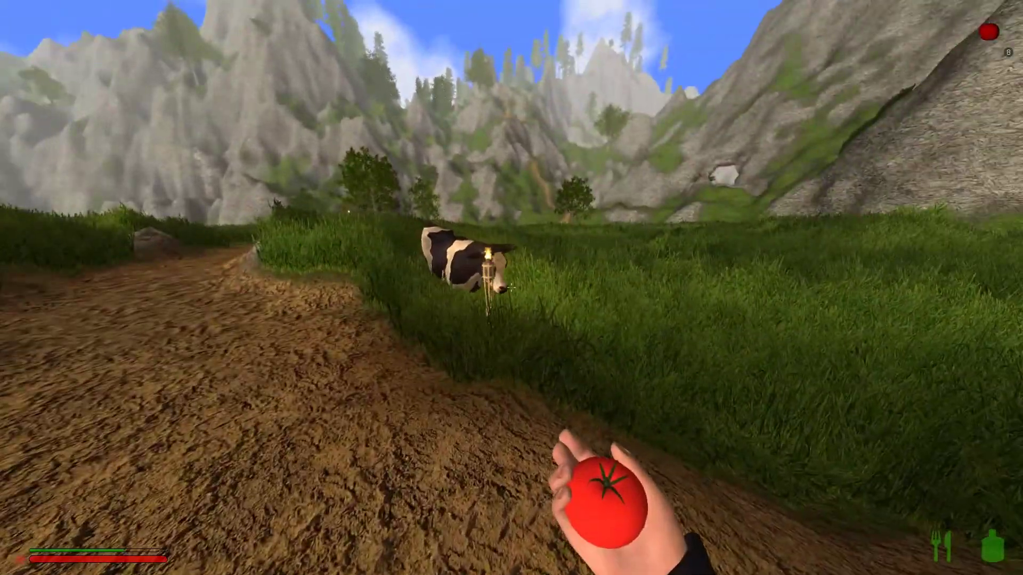
pyautogui.press('w')
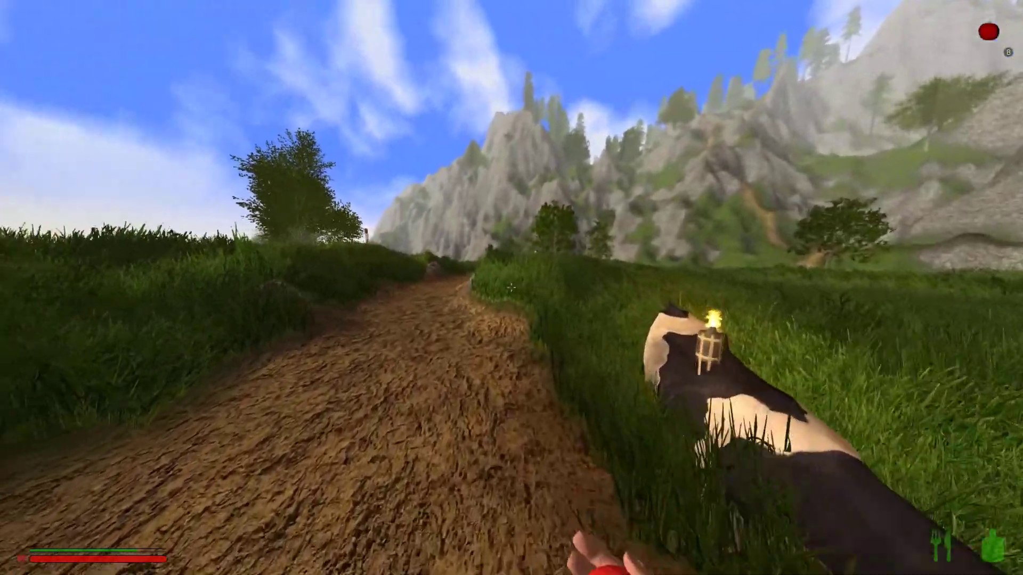
pyautogui.press('w')
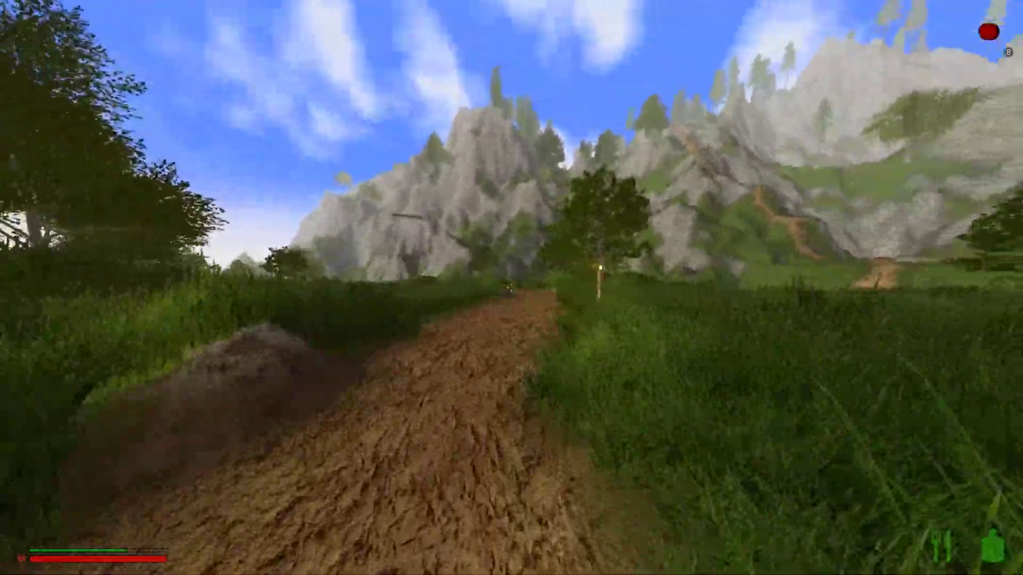
# - Follow the path past the trees, watchtower and torch along the cliff base
pyautogui.press('w')
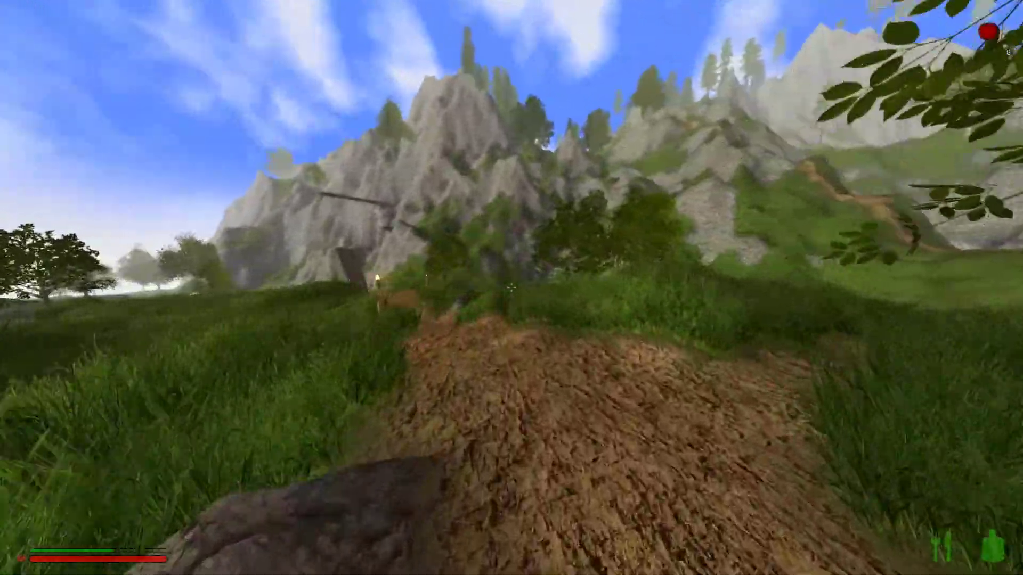
pyautogui.press('w')
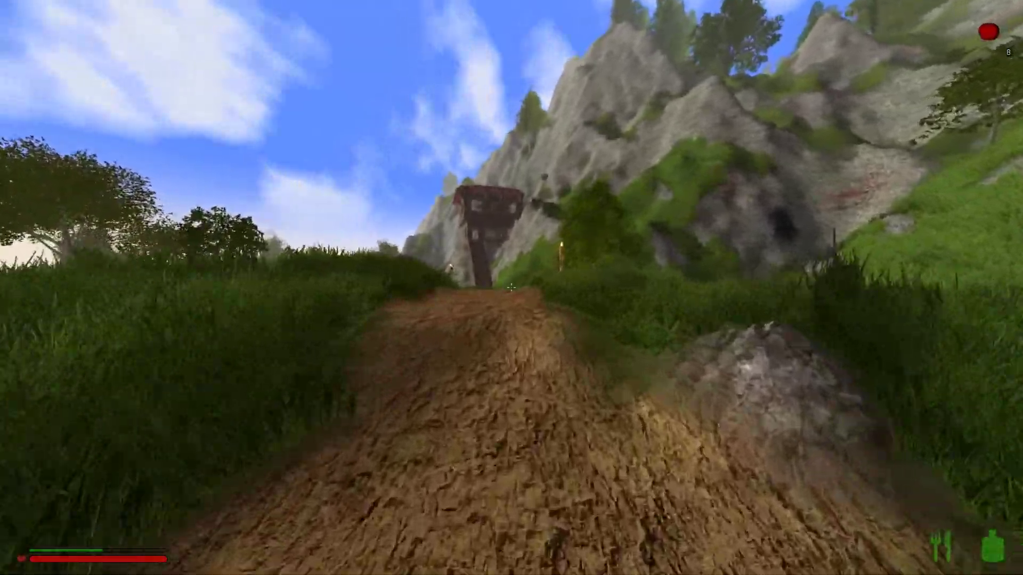
pyautogui.press('w')
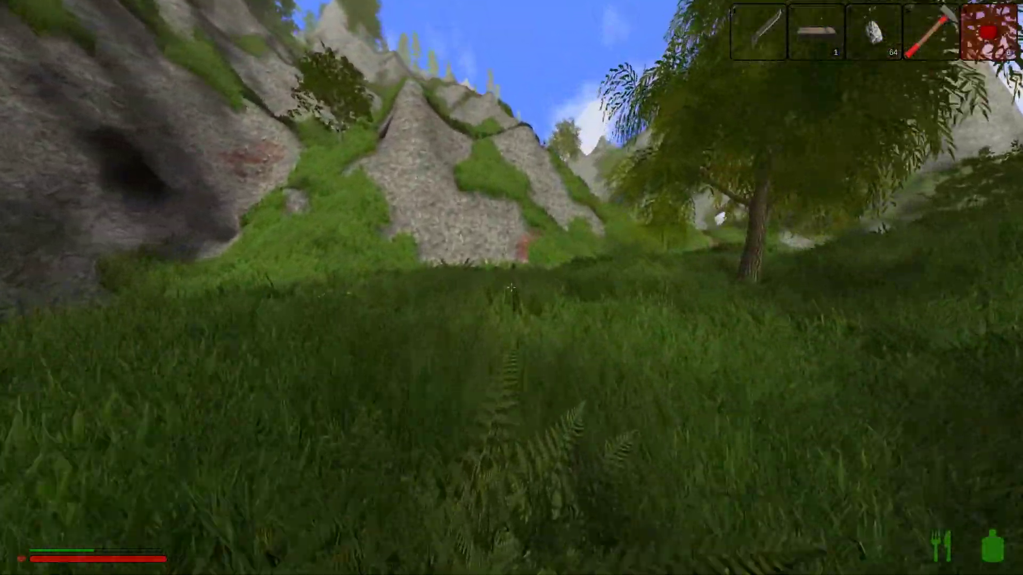
pyautogui.press('w')
pyautogui.press('w')
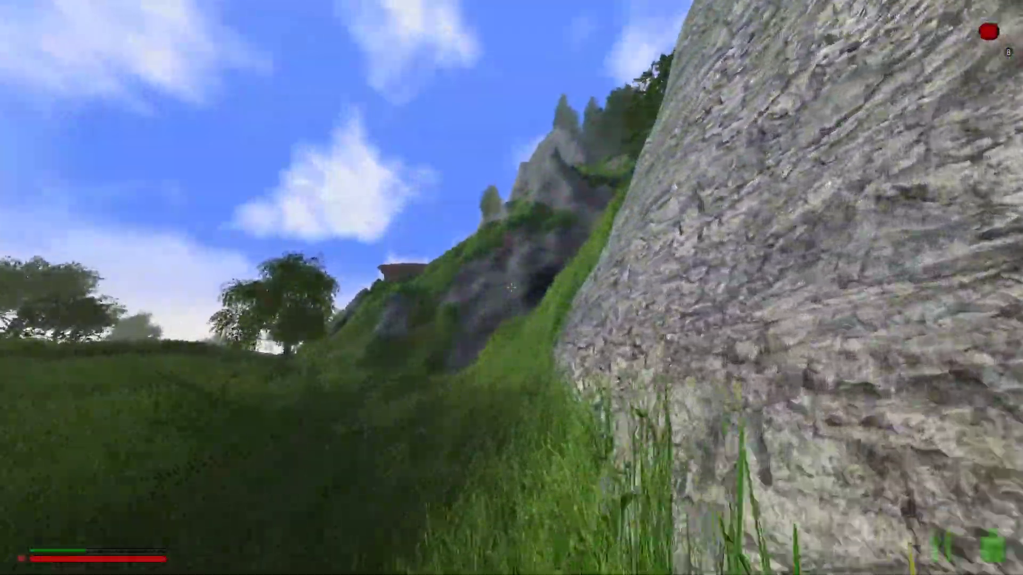
pyautogui.press('w')
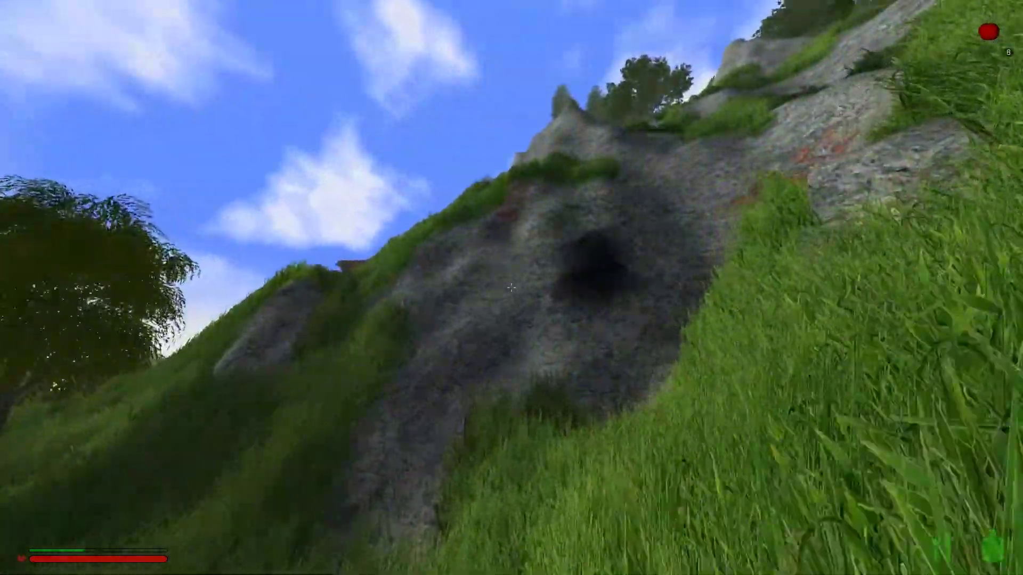
# - Cross the meadow to the cliffside building and climb its stone stairs
pyautogui.press('w')
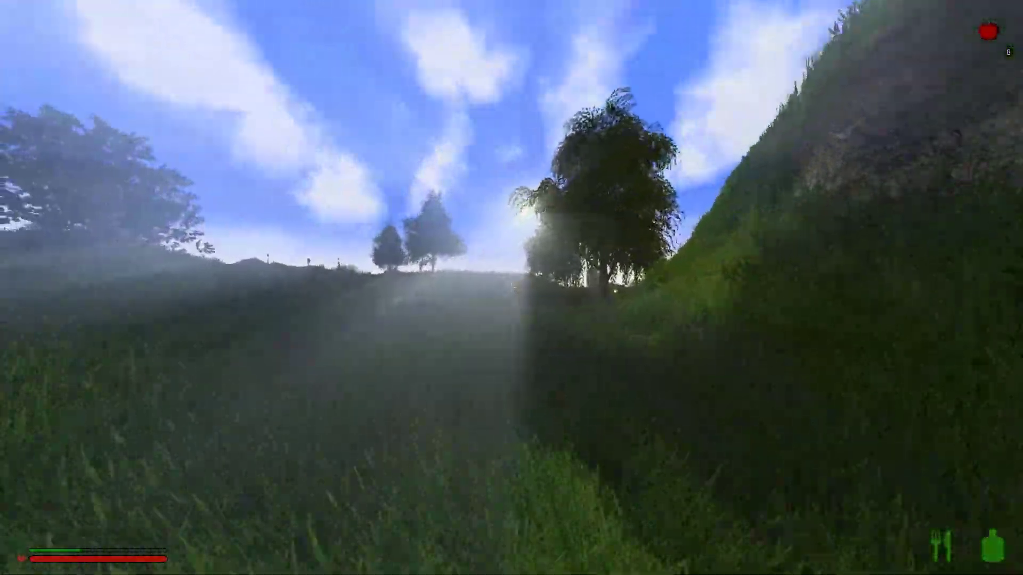
pyautogui.press('w')
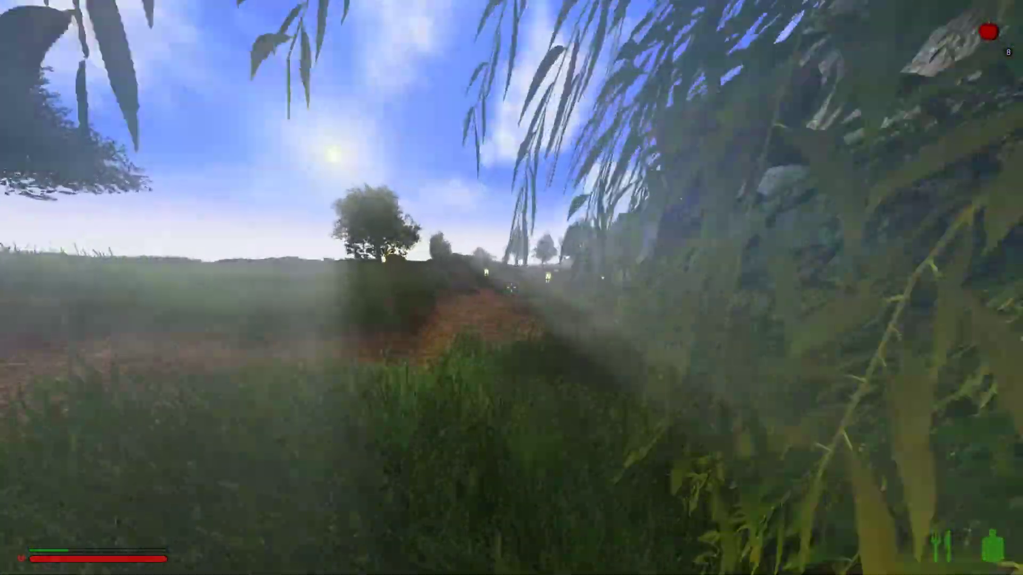
pyautogui.press('w')
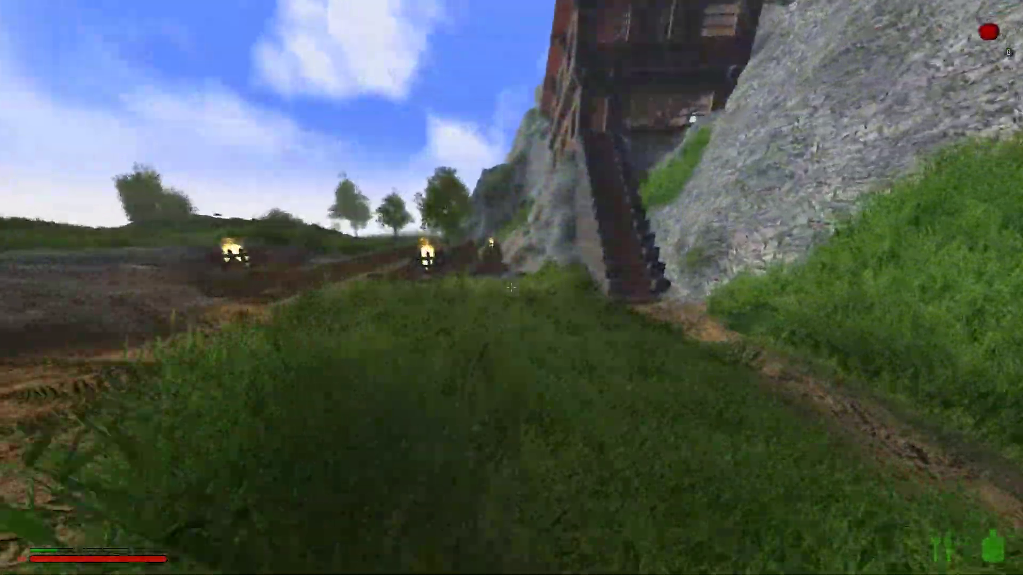
pyautogui.press('w')
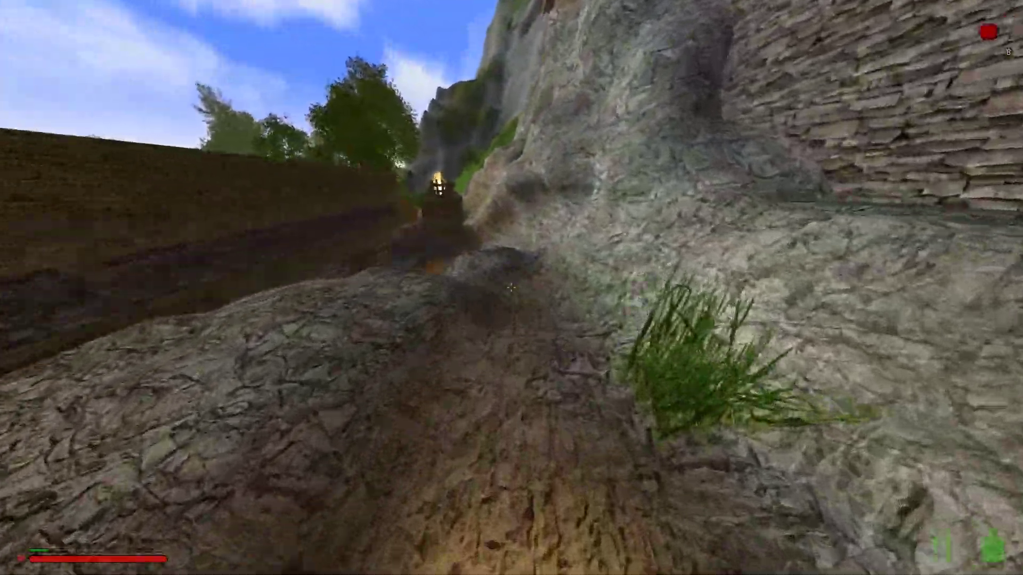
pyautogui.press('w')
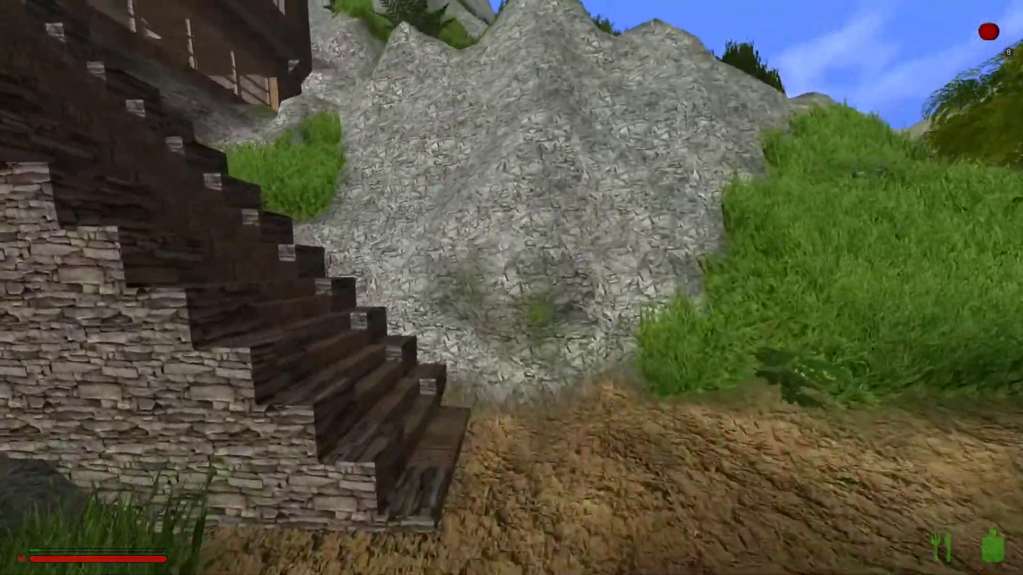
pyautogui.press('w')
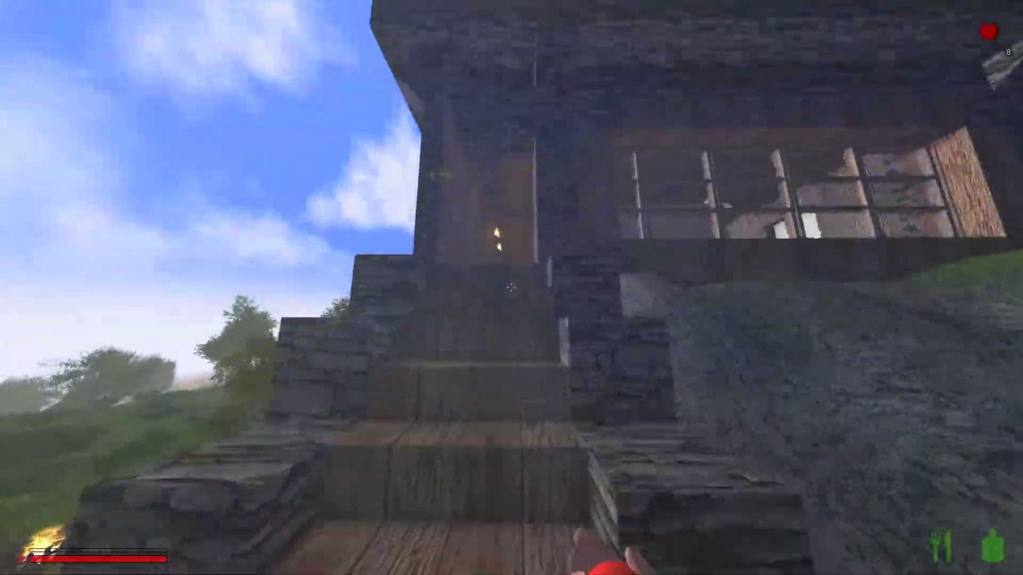
# - Walk through the corridor and living room, then upstairs to the door by the chests
pyautogui.press('w')
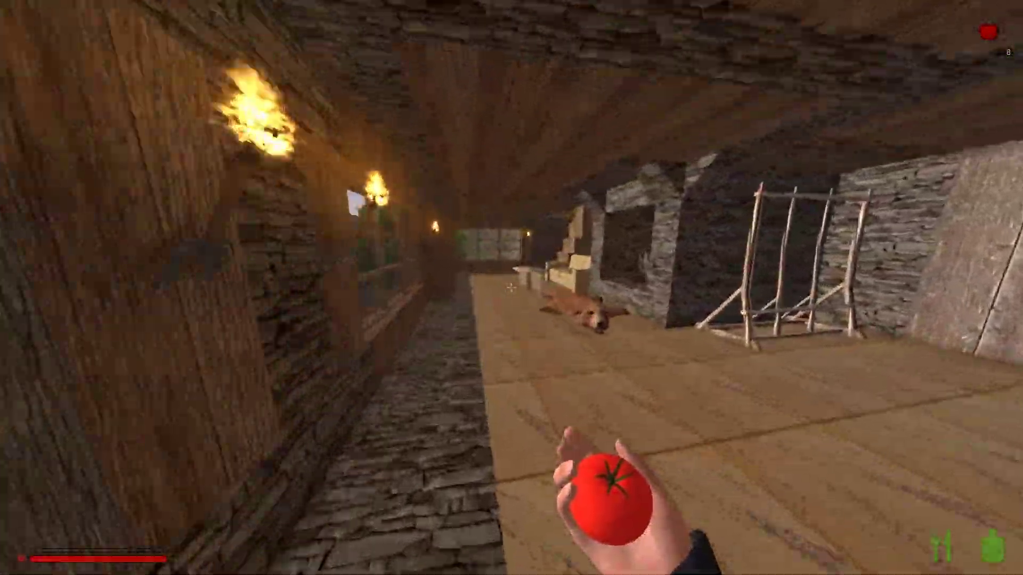
pyautogui.press('w')
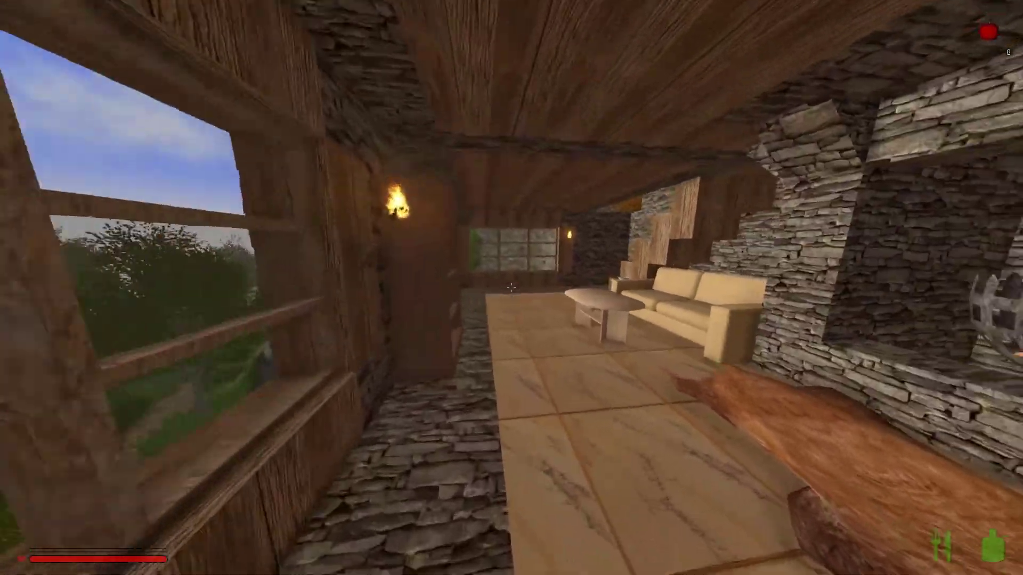
pyautogui.press('w')
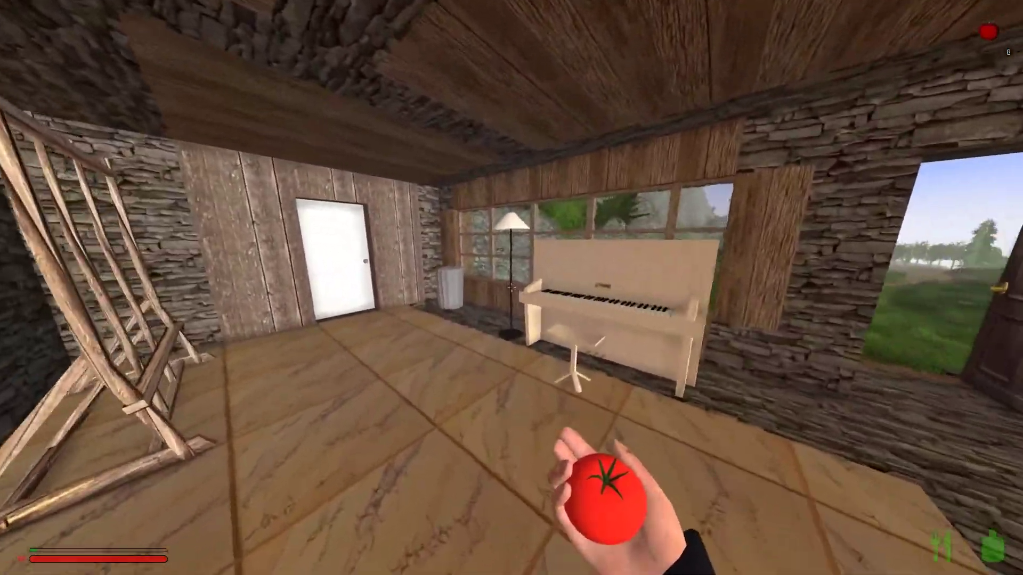
pyautogui.press('w')
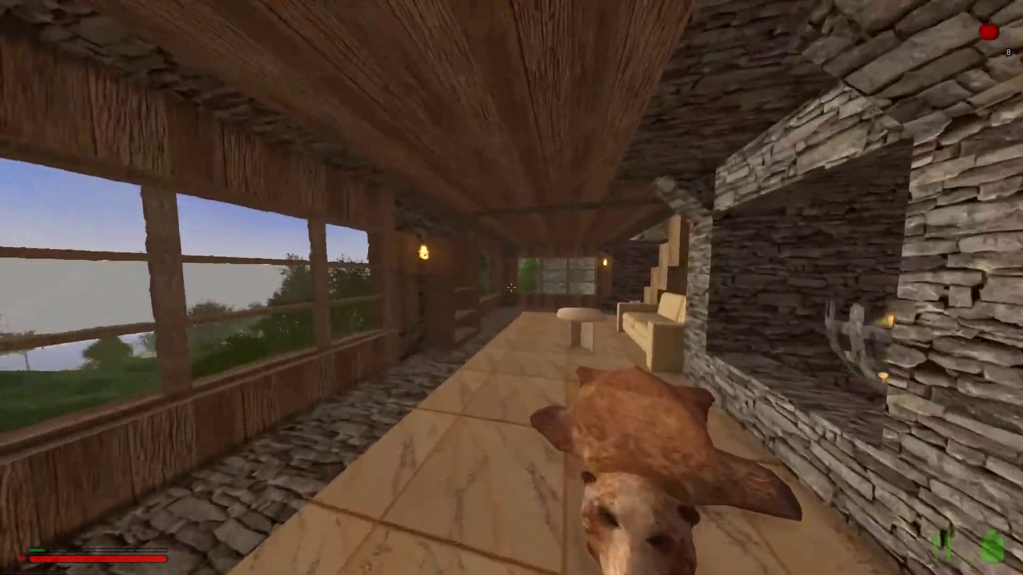
pyautogui.press('w')
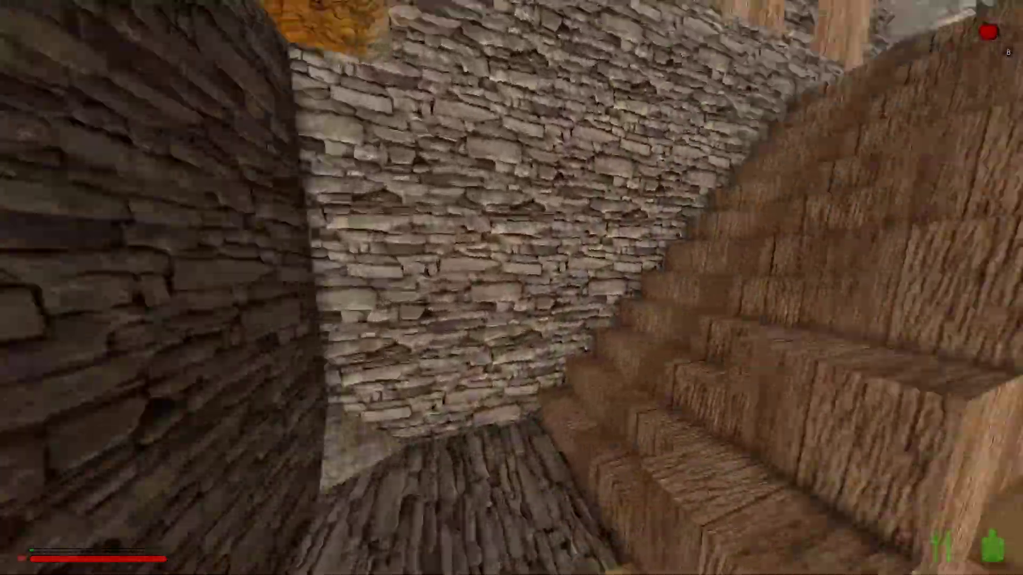
pyautogui.press('w')
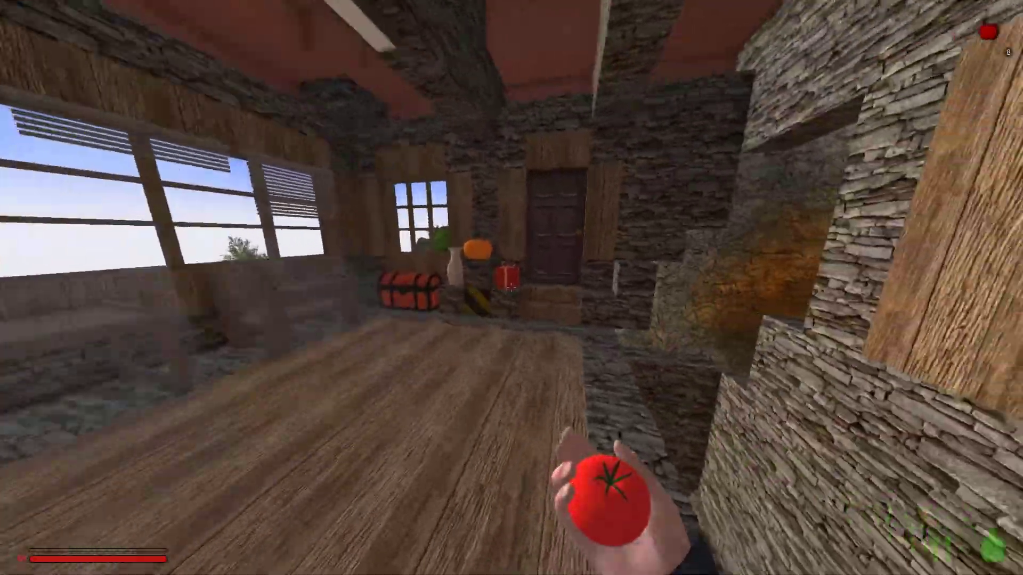
pyautogui.press('w')
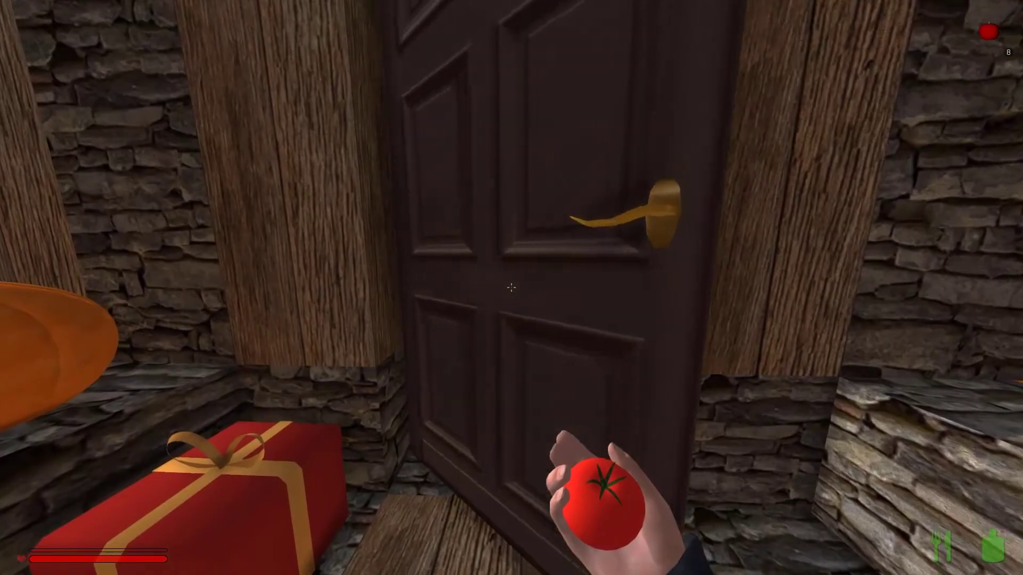
# - Step out onto the wooden ledge, then return inside toward the forge and windows
pyautogui.click(512, 288)
pyautogui.press('w')
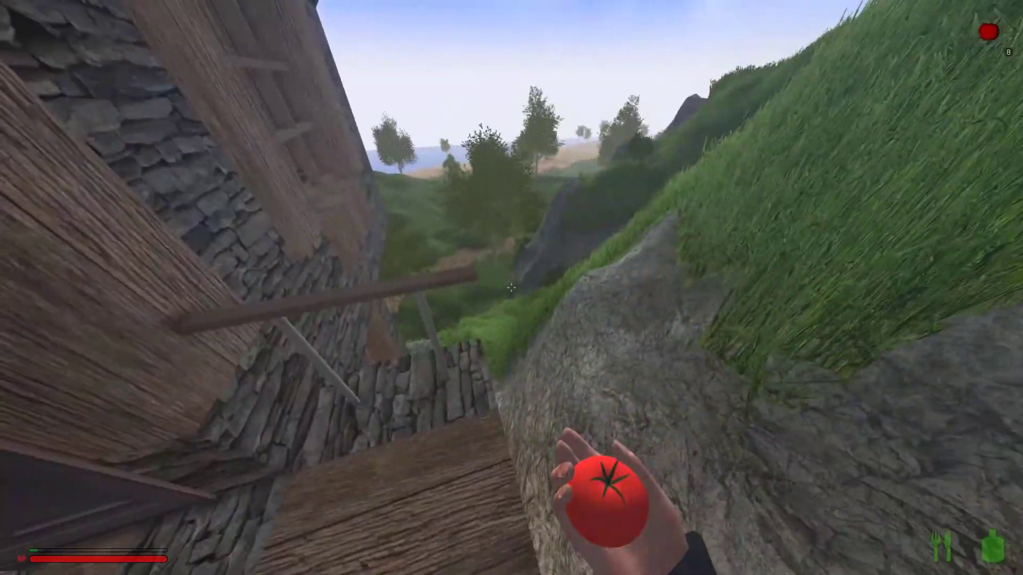
pyautogui.press('w')
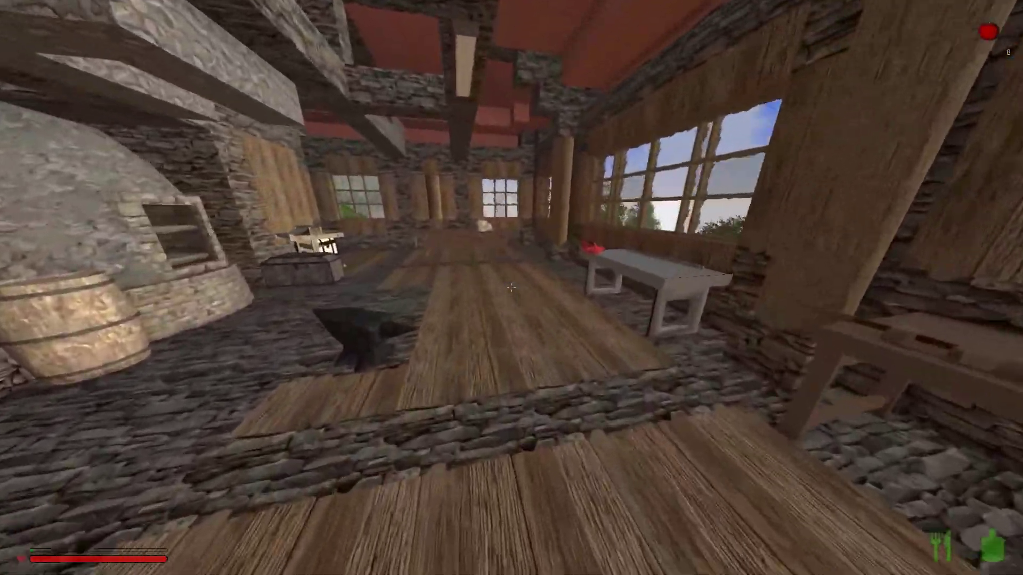
pyautogui.press('1')
pyautogui.press('w')
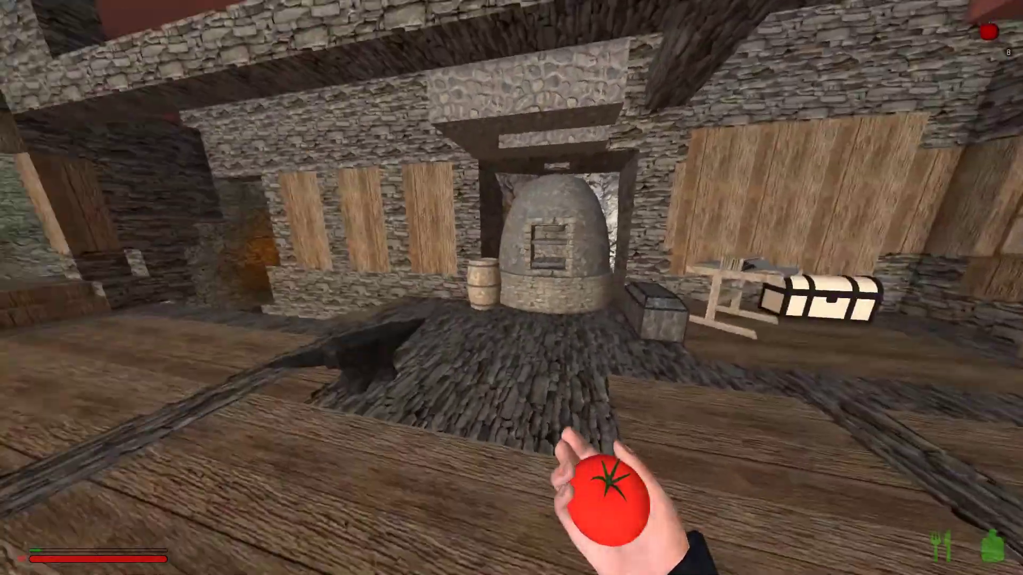
pyautogui.press('w')
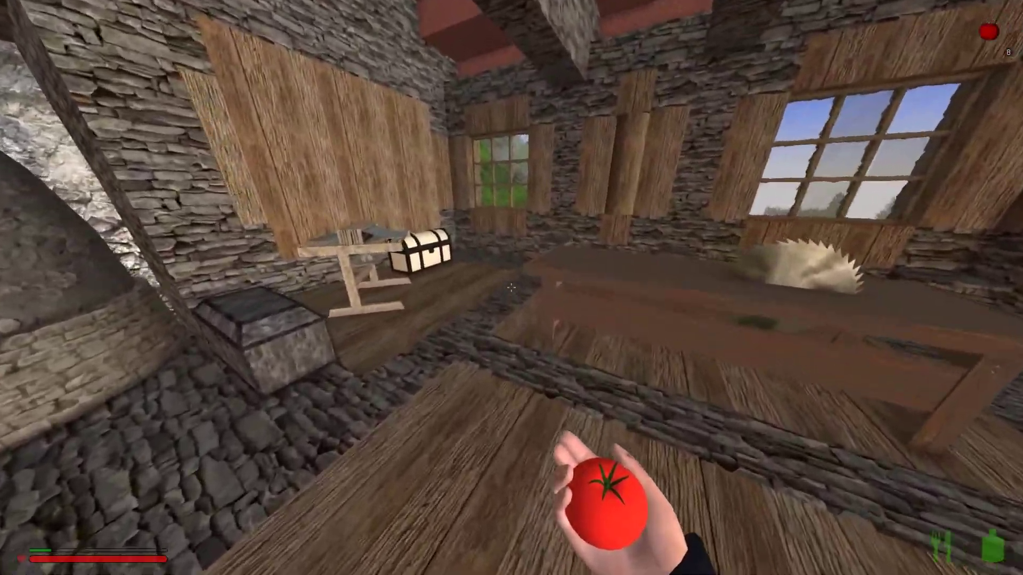
pyautogui.press('w')
# - Place a wooden bed on the upper floor beneath the windows beside the workbench
pyautogui.press('Tab')
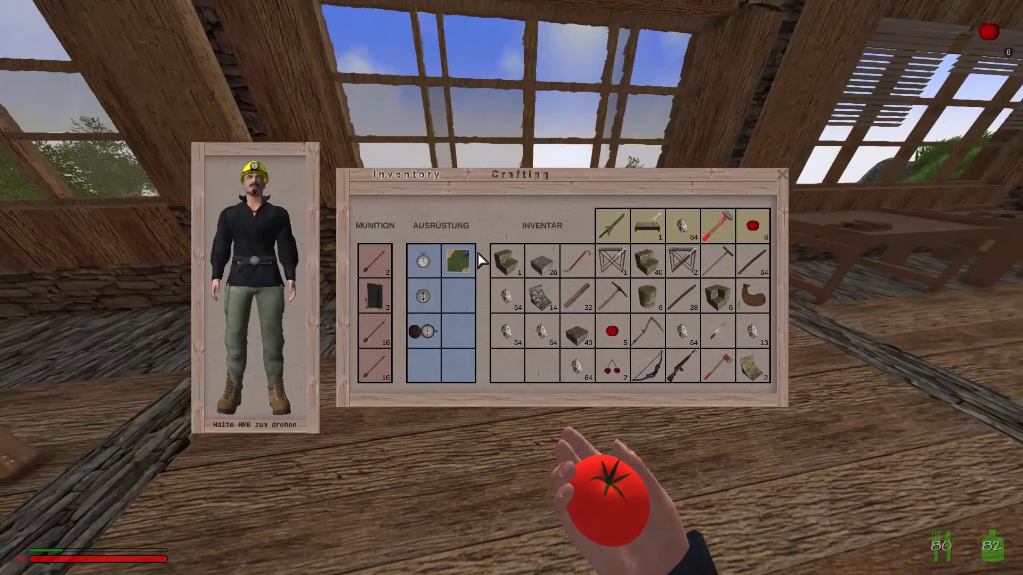
pyautogui.press('Tab')
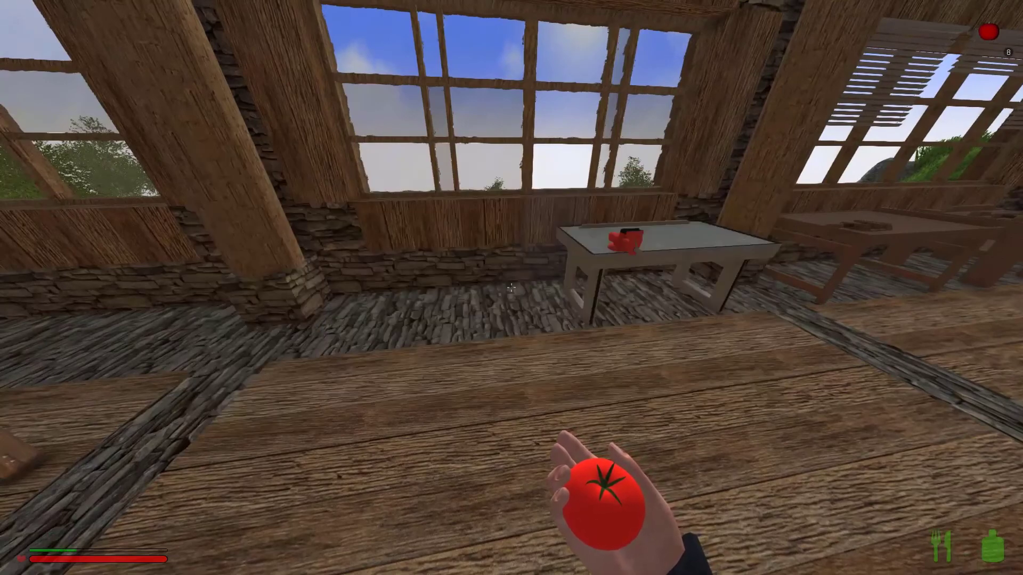
pyautogui.press('w')
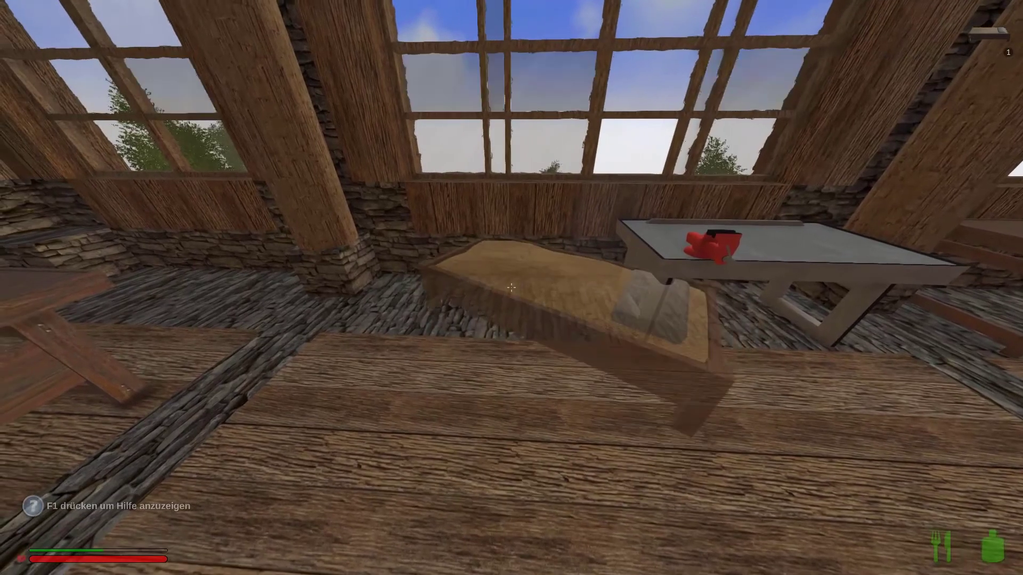
pyautogui.click(512, 287)
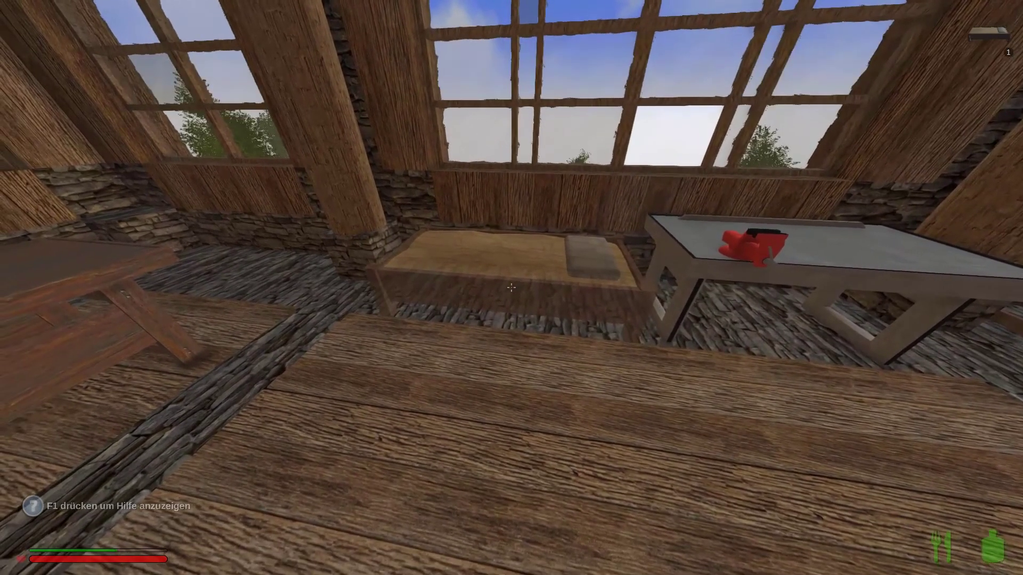
pyautogui.press('a')
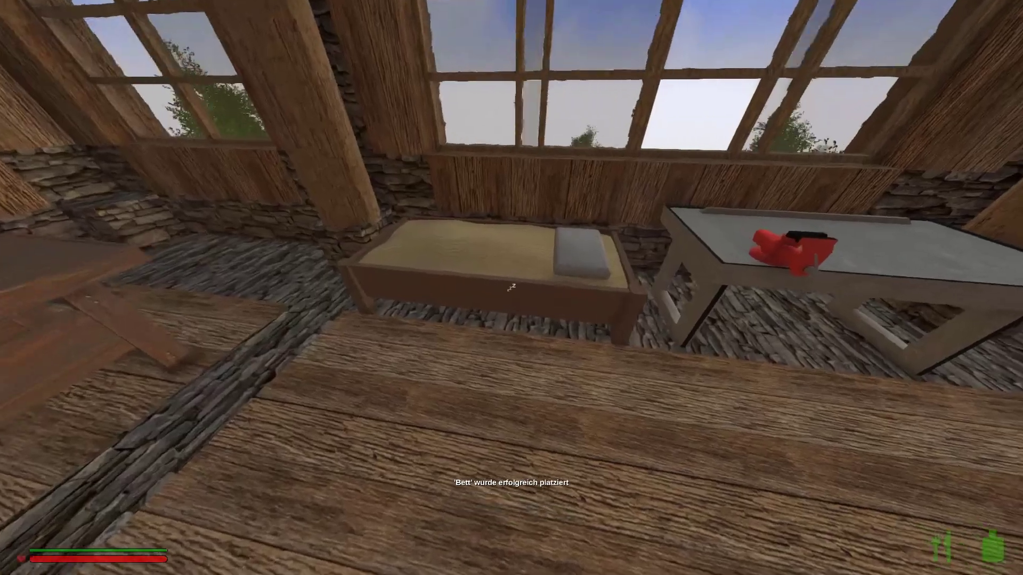
pyautogui.press('w')
# - Walk out onto the bridge and back, climb to the upper room, and open crafting
pyautogui.press('w')
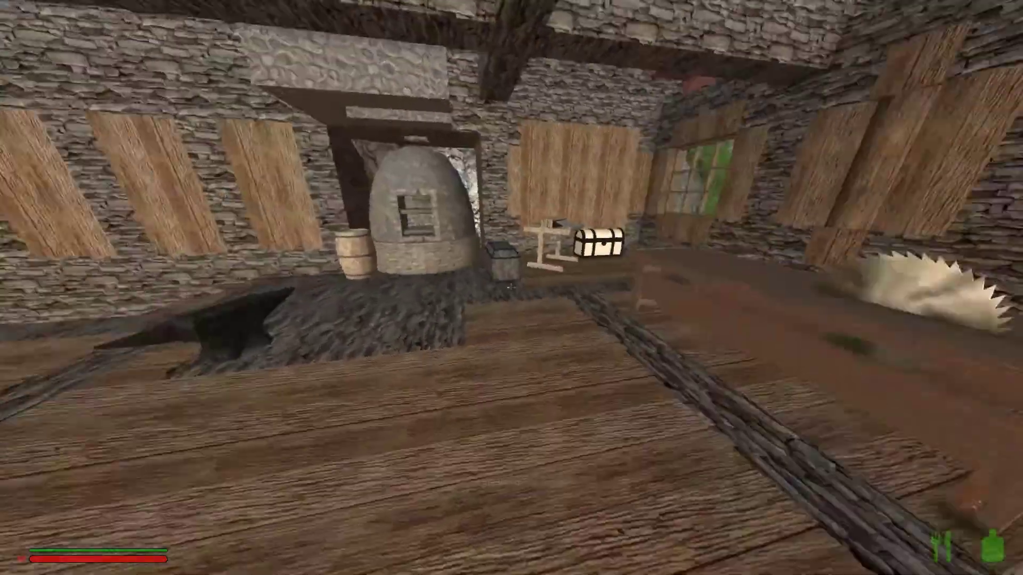
pyautogui.press('w')
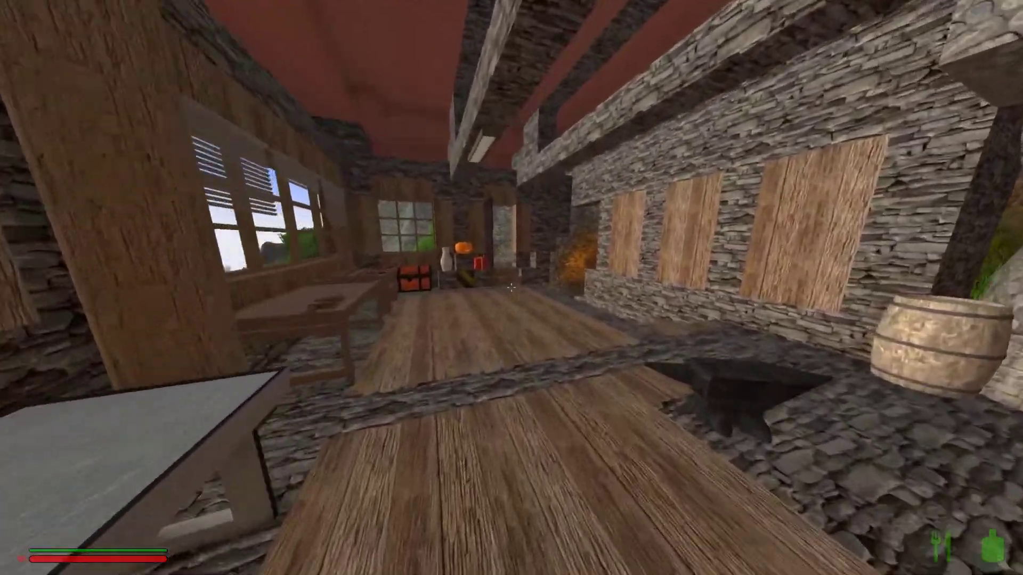
pyautogui.press('w')
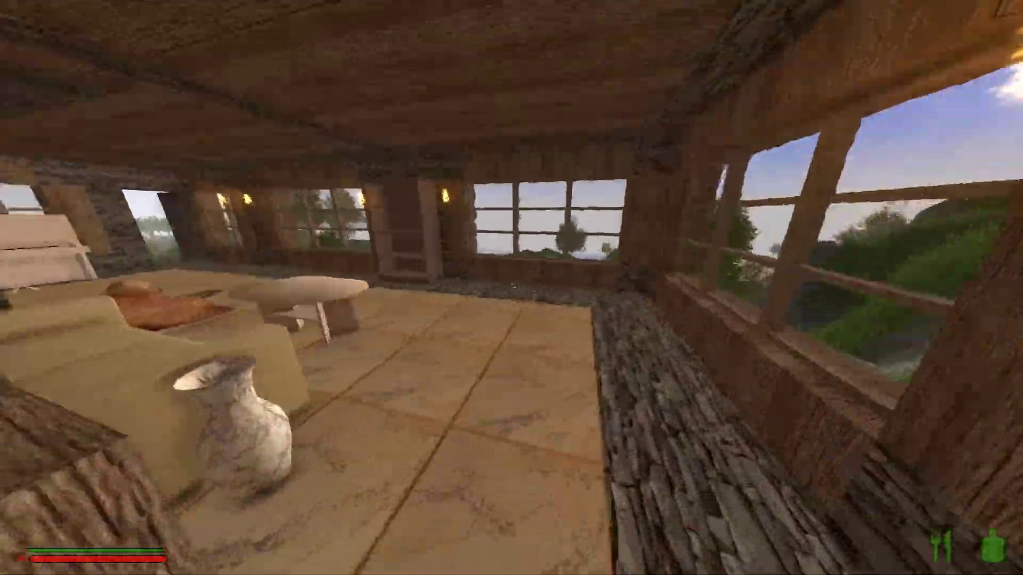
pyautogui.press('w')
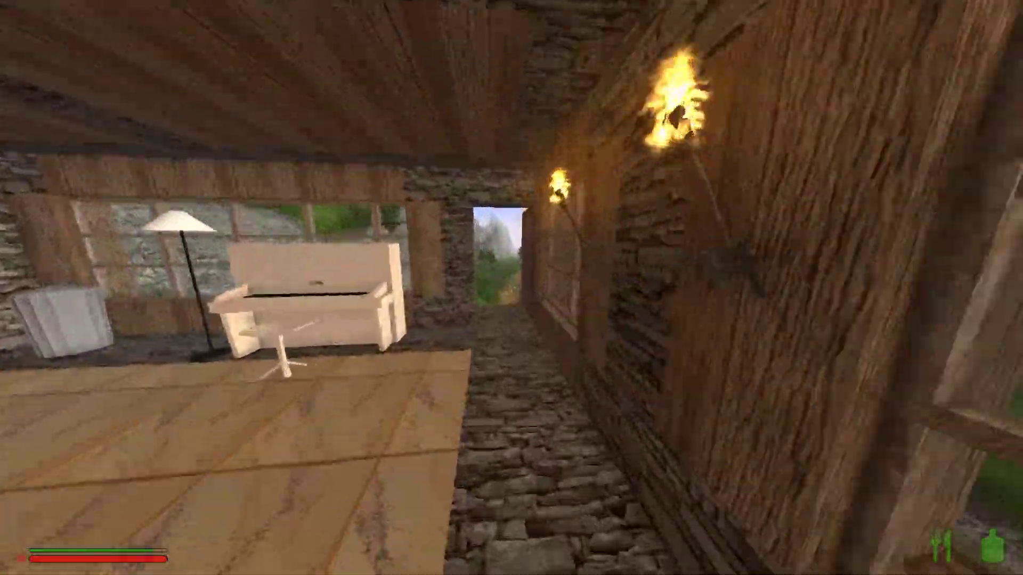
pyautogui.press('w')
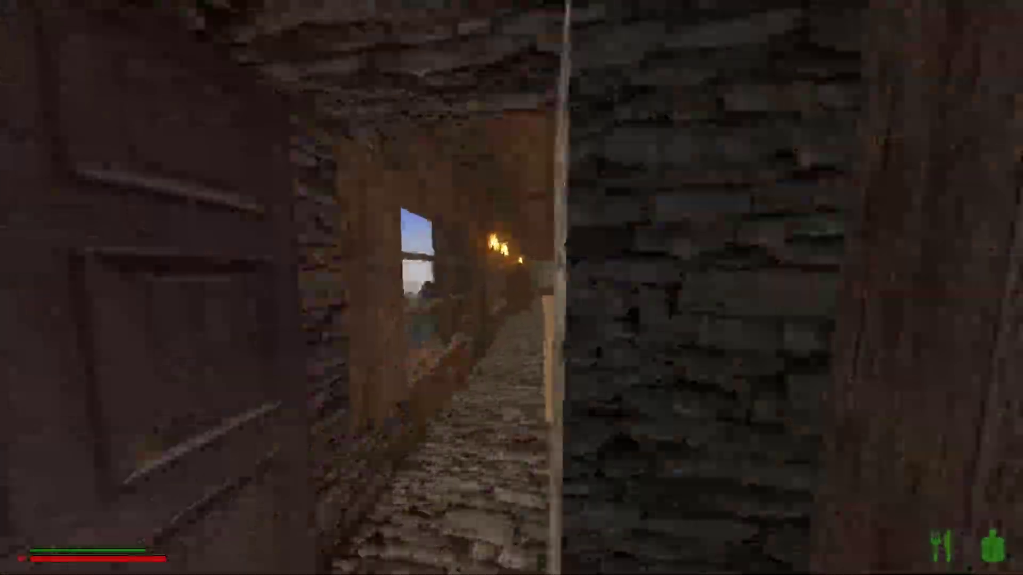
pyautogui.press('w')
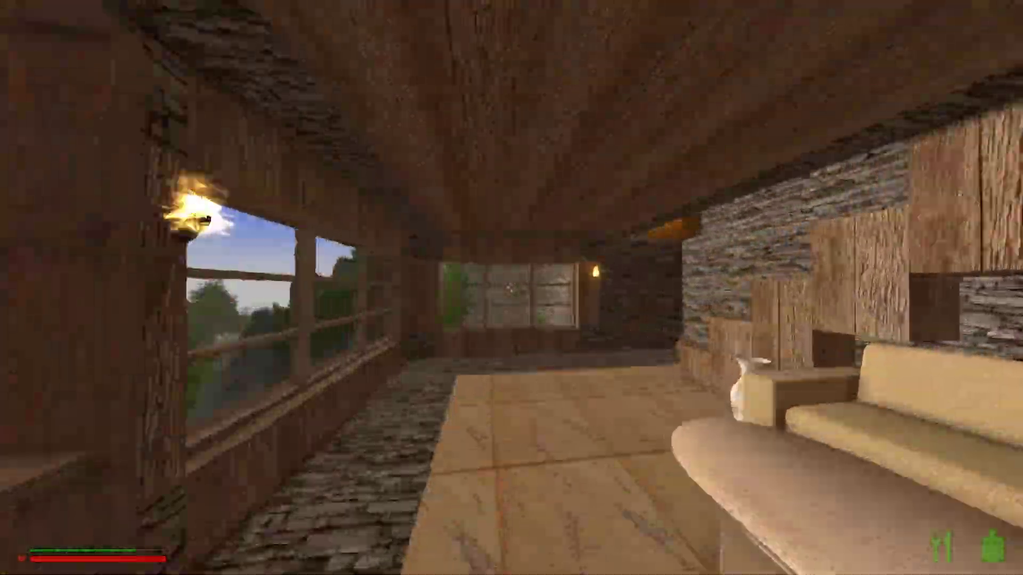
pyautogui.press('w')
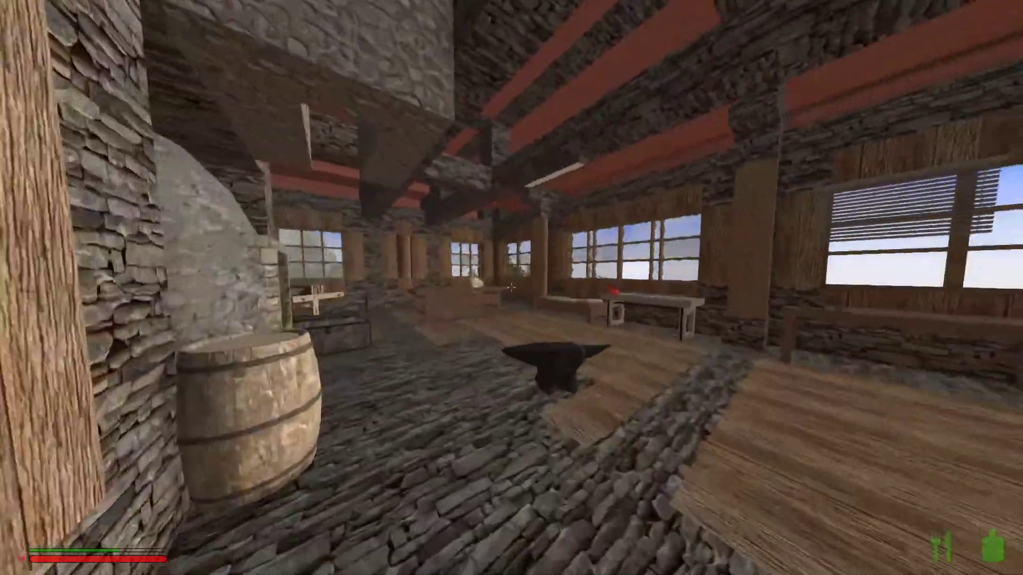
pyautogui.press('w')
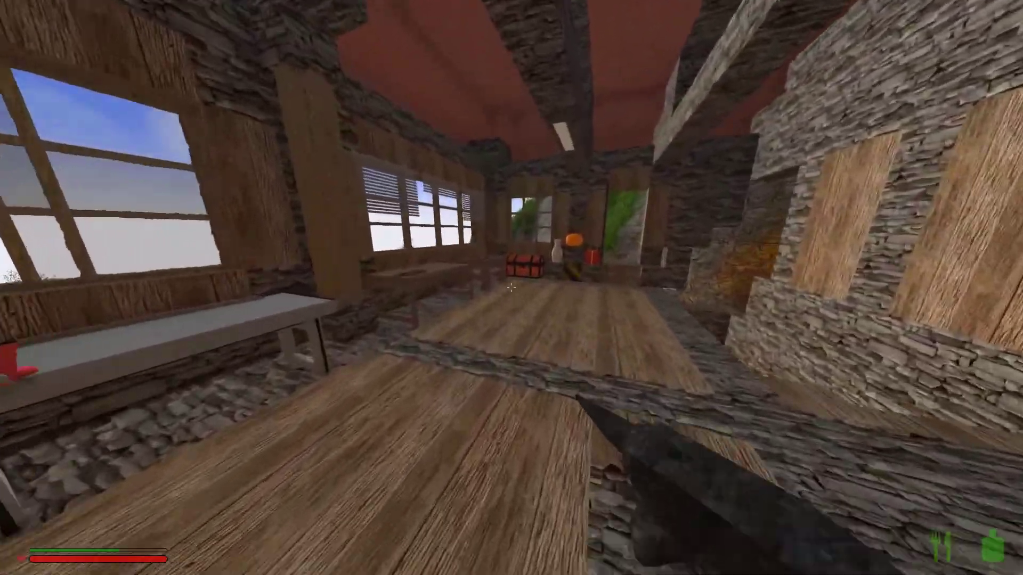
pyautogui.press('e')
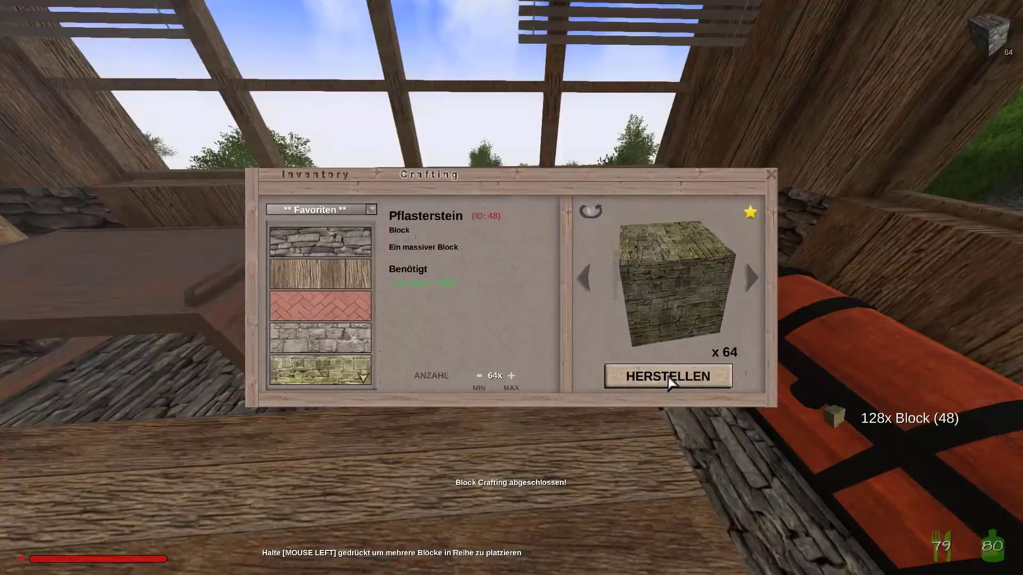
# - Close the crafting window once the 64 Pflasterstein blocks are made
pyautogui.press('Escape')
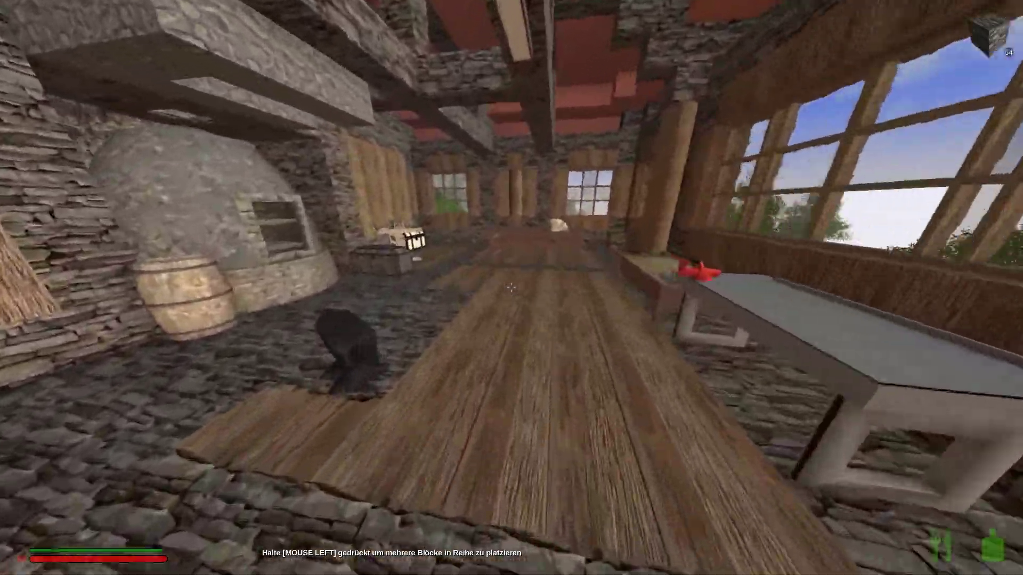
# - Leave the house by the dirt path and descend past the ladder into the gorge
pyautogui.press('w')
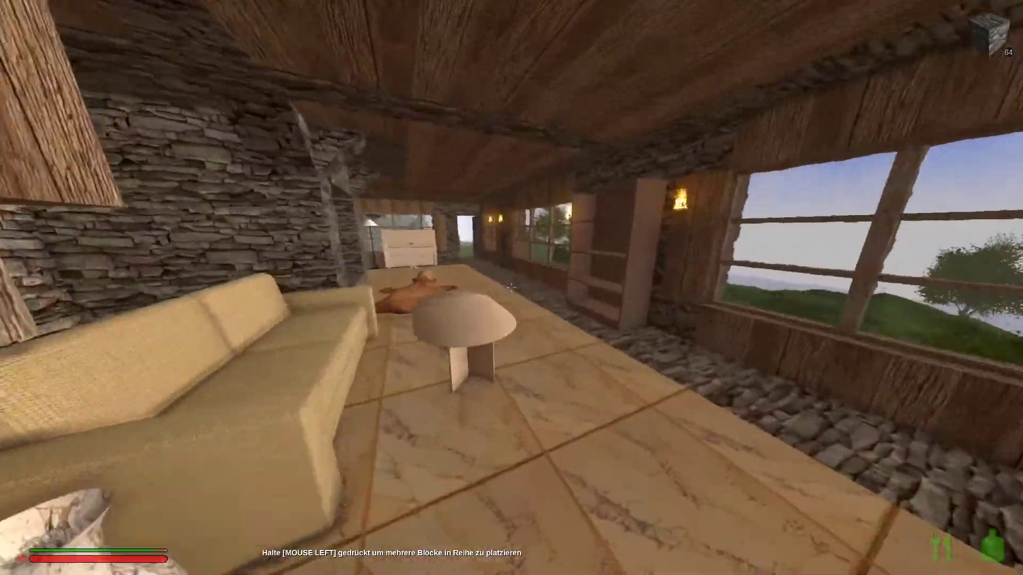
pyautogui.press('w')
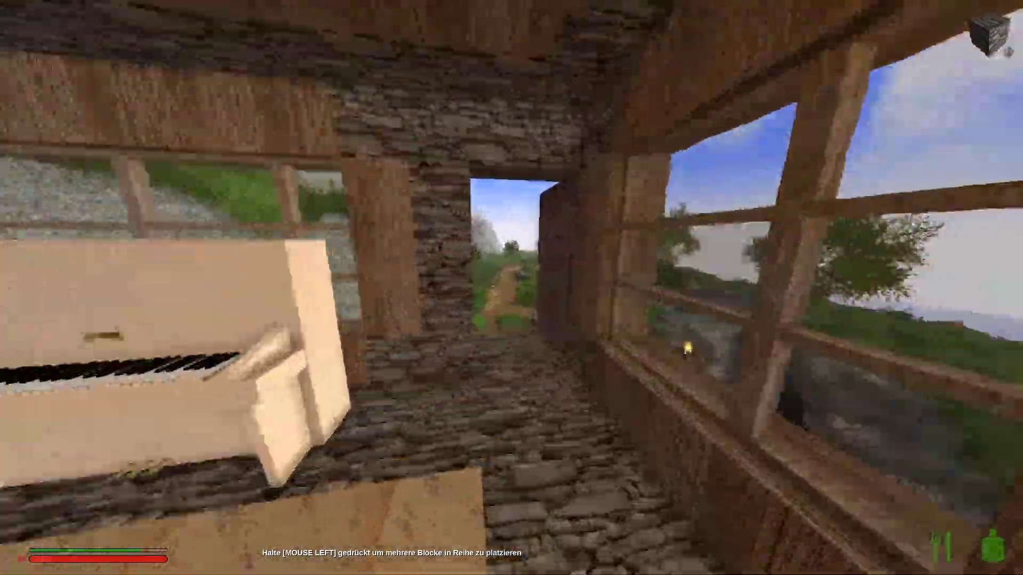
pyautogui.press('w')
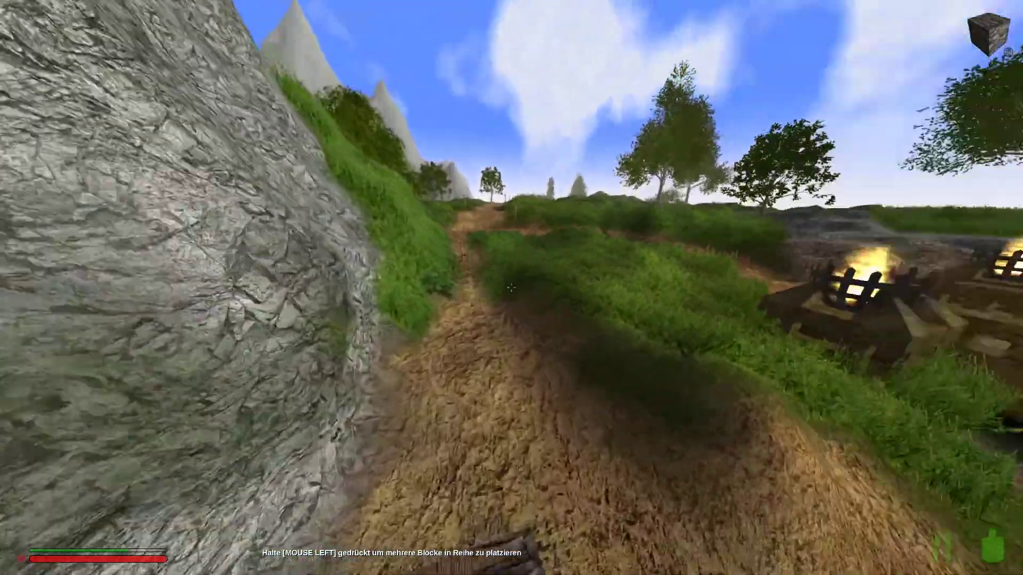
pyautogui.press('w')
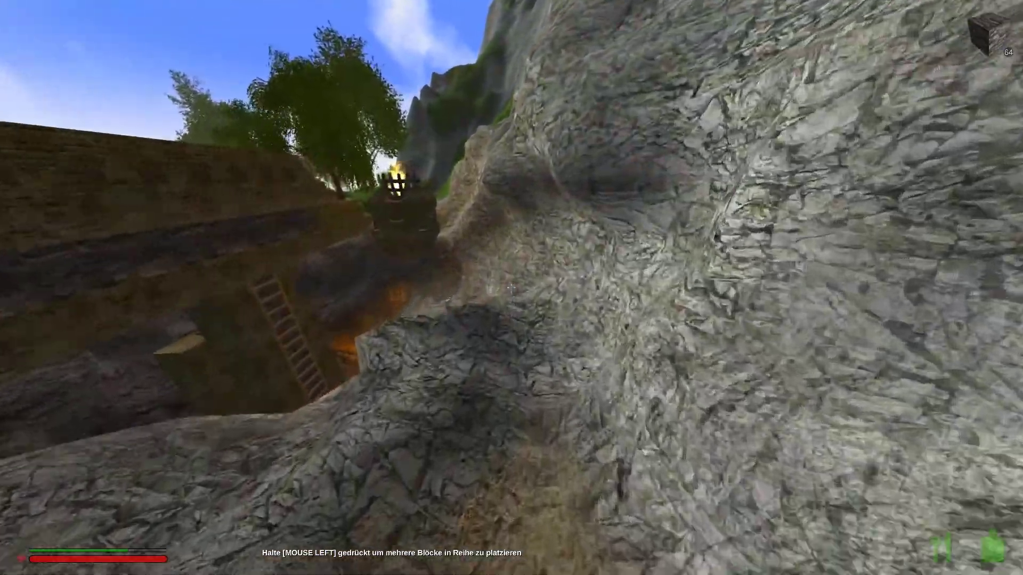
pyautogui.press('w')
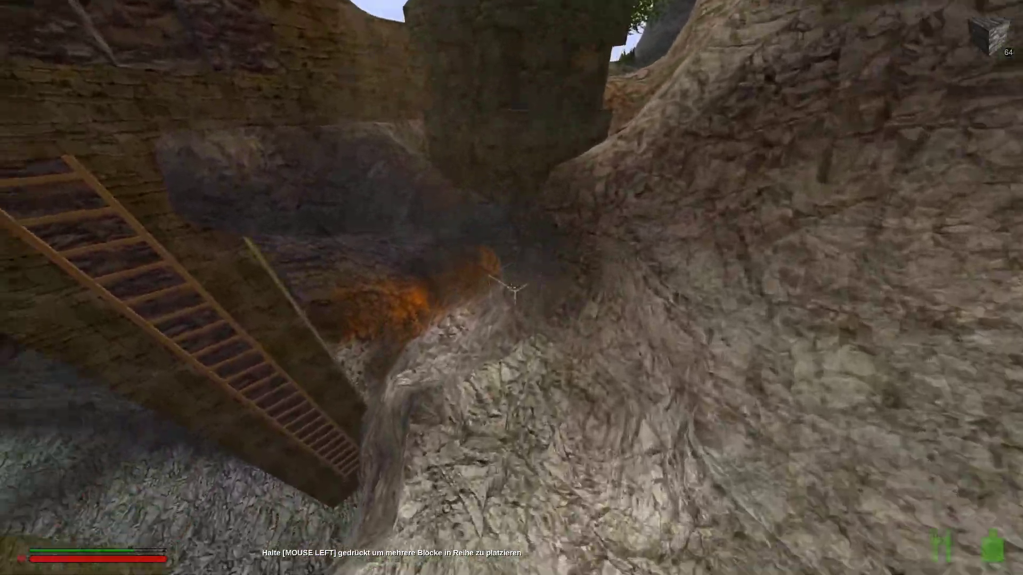
pyautogui.press('w')
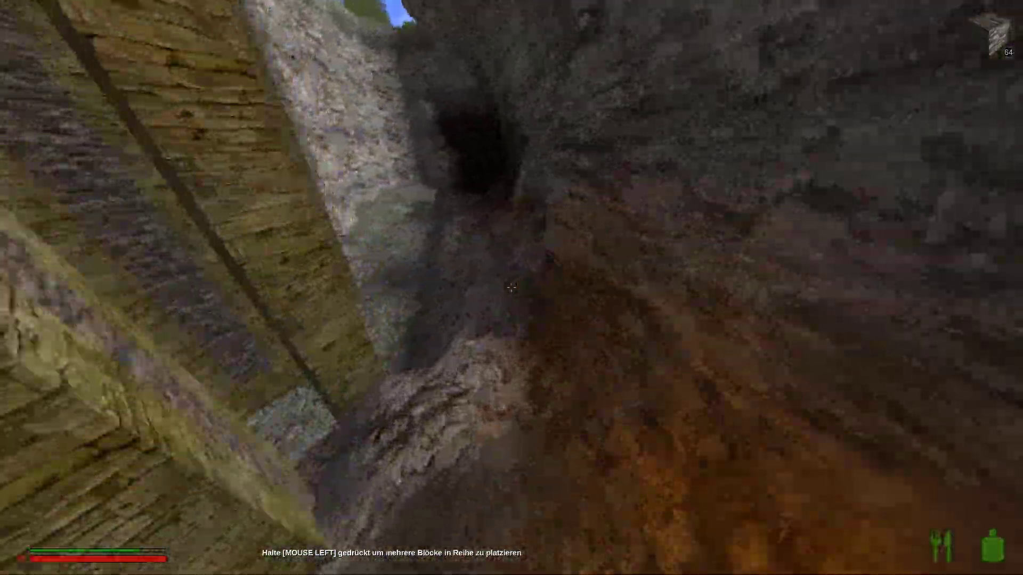
pyautogui.press('w')
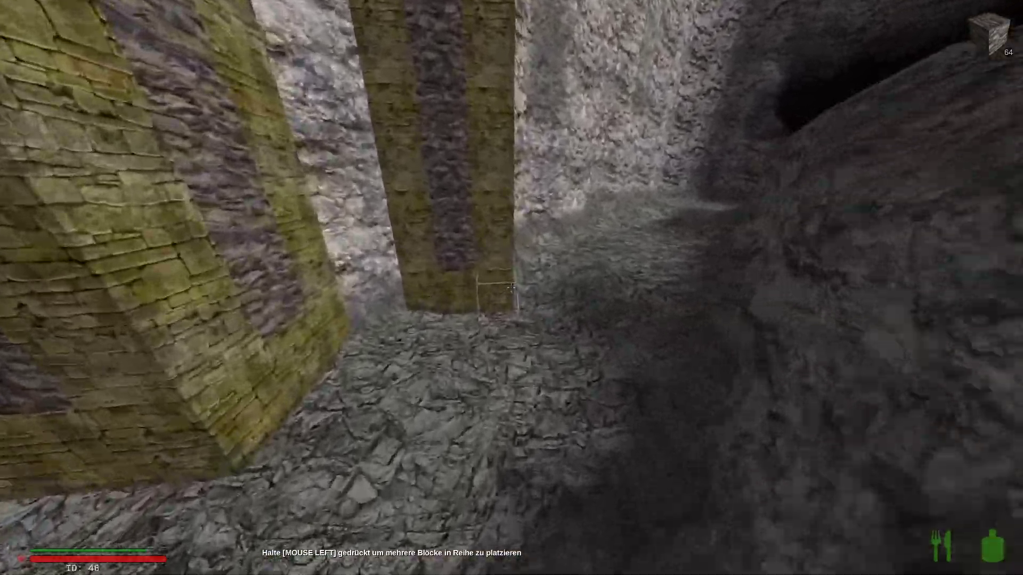
# - Lay a nine-block stone row and raise a column of blocks beside the pillars
pyautogui.press('w')
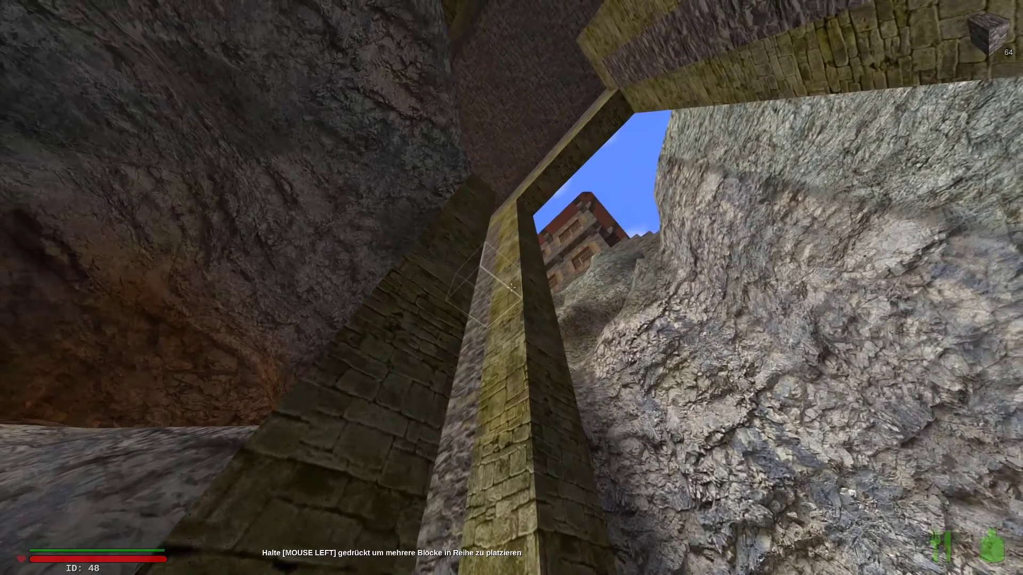
pyautogui.scroll(-1, 512, 287)
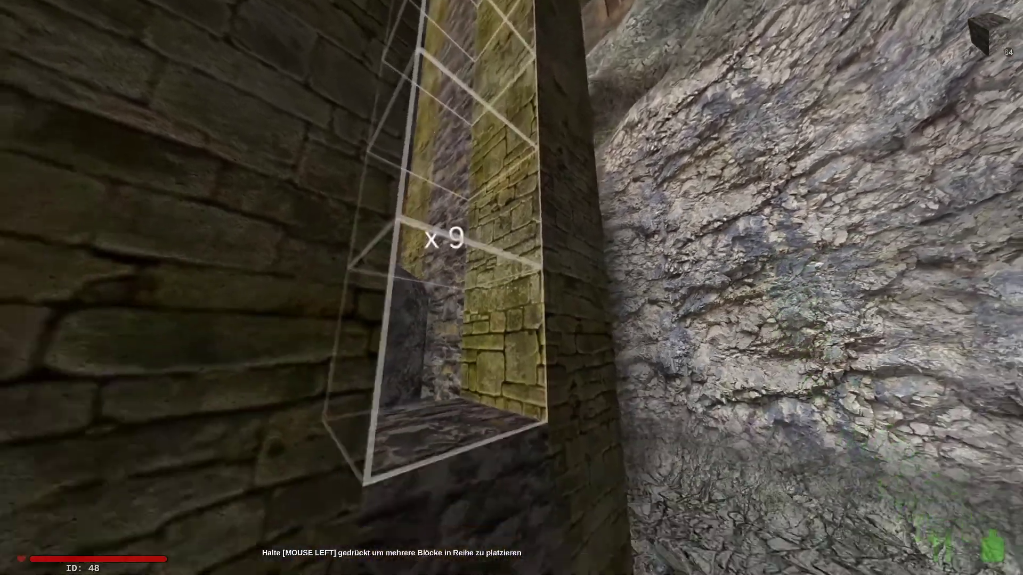
pyautogui.moveTo(511, 288); pyautogui.dragTo(512, 287)
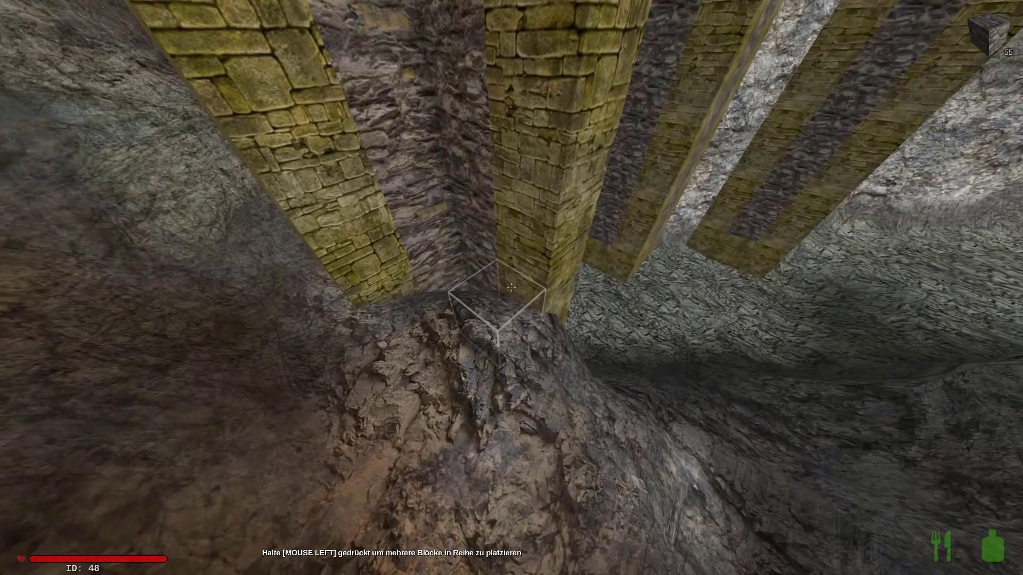
pyautogui.click(512, 288)
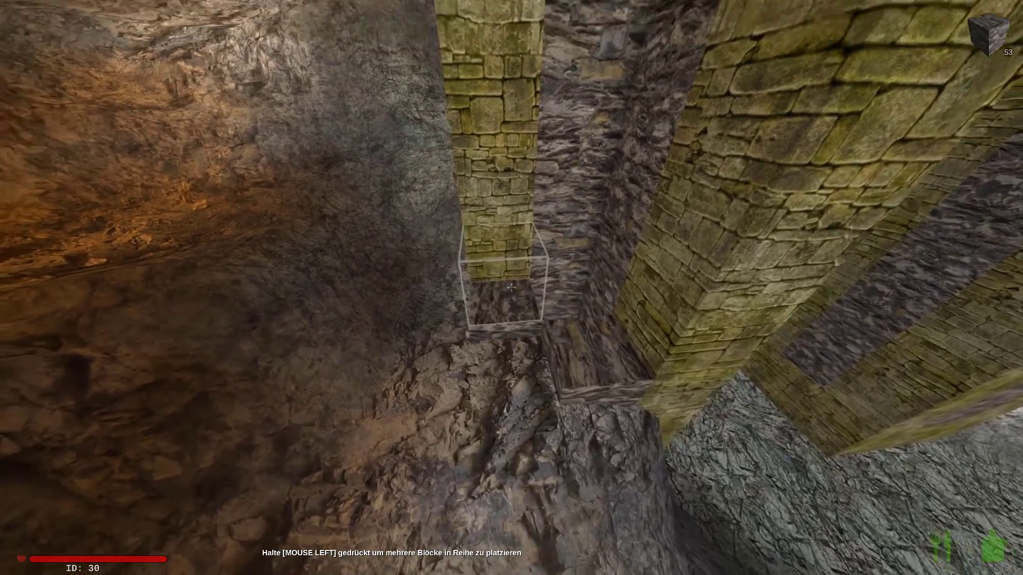
pyautogui.moveTo(512, 288); pyautogui.dragTo(512, 288)
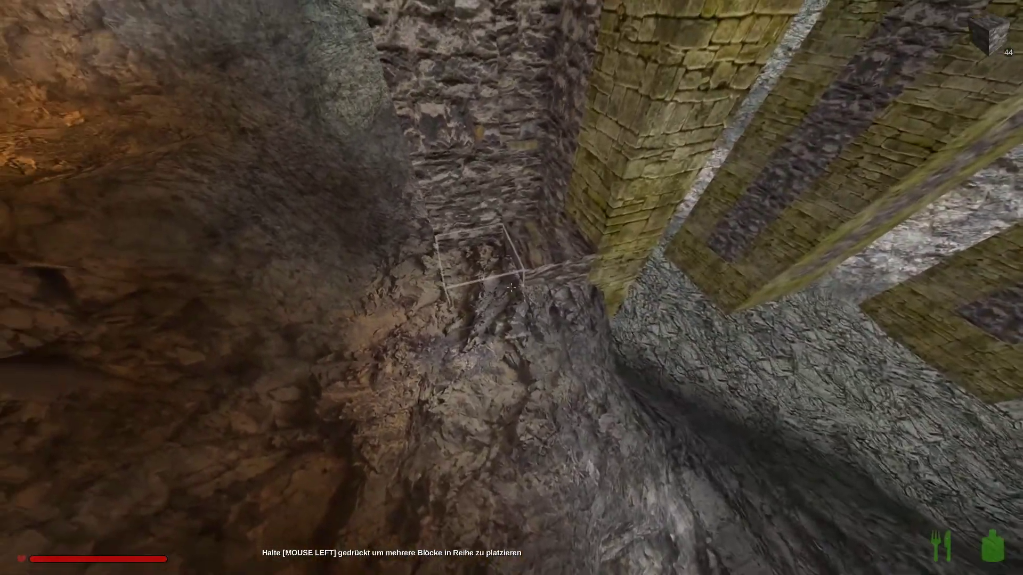
# - Lay another nine-block row, raise a nine-block column, and extend the slab to the pillar
pyautogui.press('Tab')
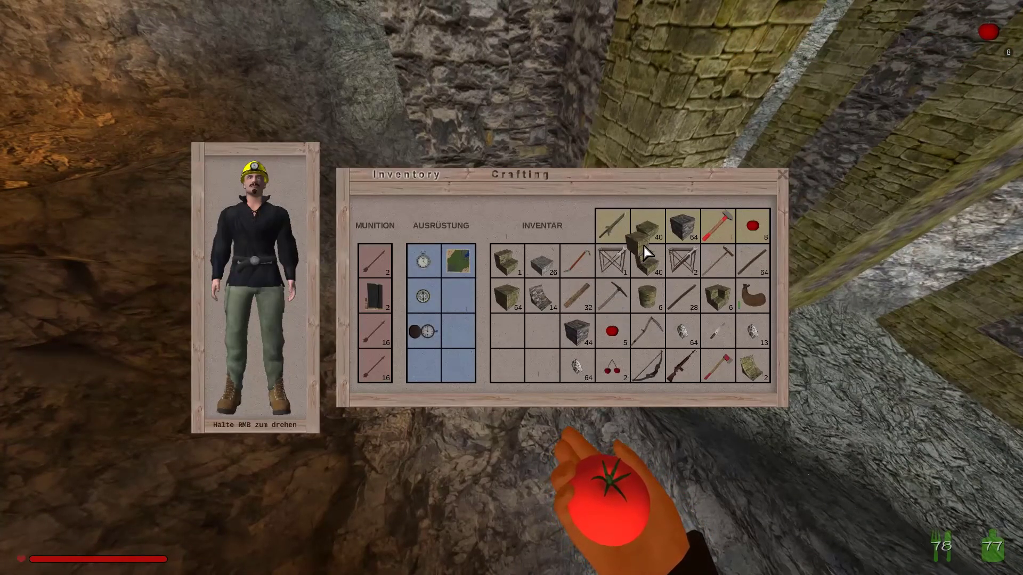
pyautogui.press('Tab')
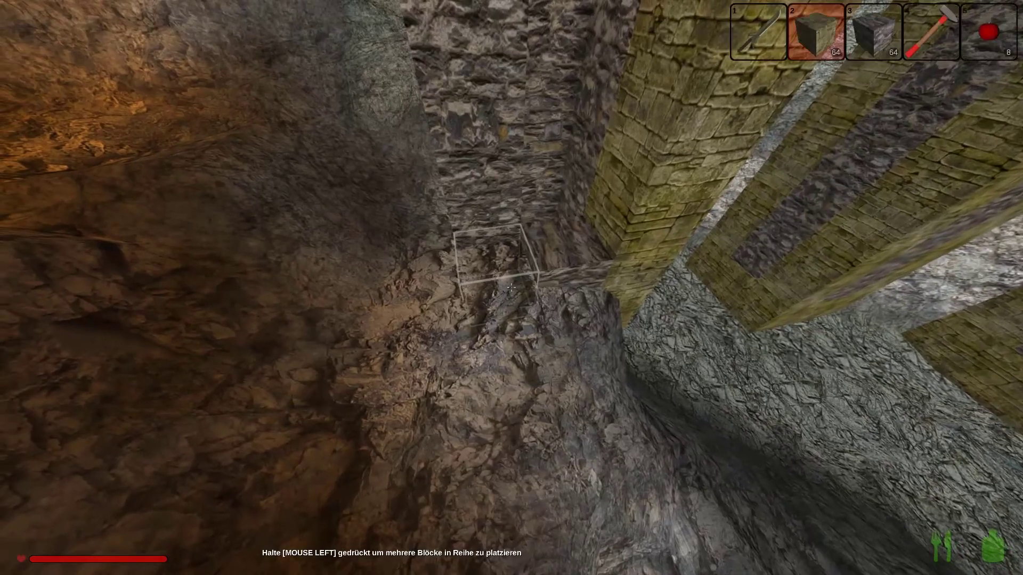
pyautogui.moveTo(511, 287); pyautogui.dragTo(512, 288)
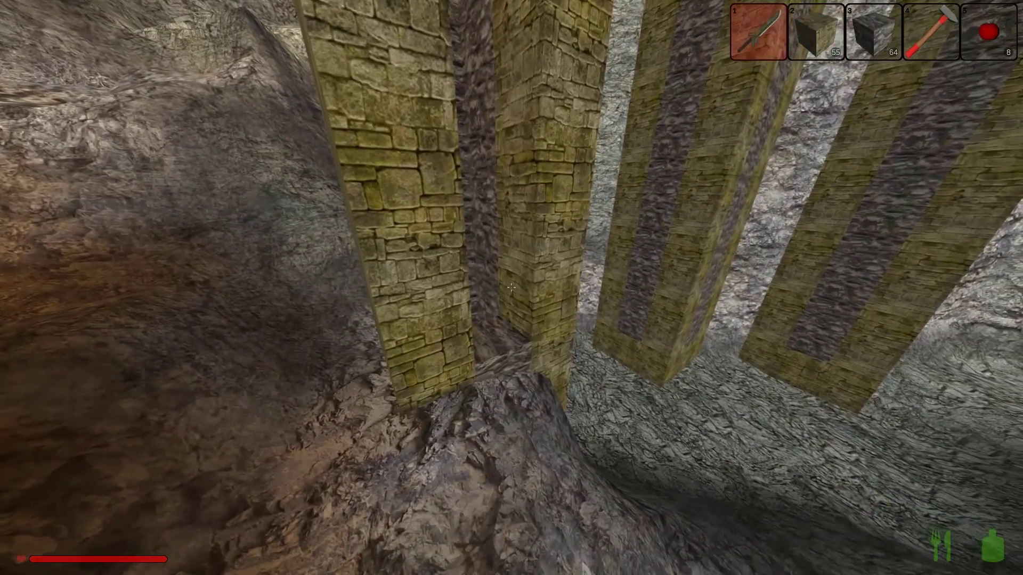
pyautogui.moveTo(512, 288); pyautogui.dragTo(512, 160)
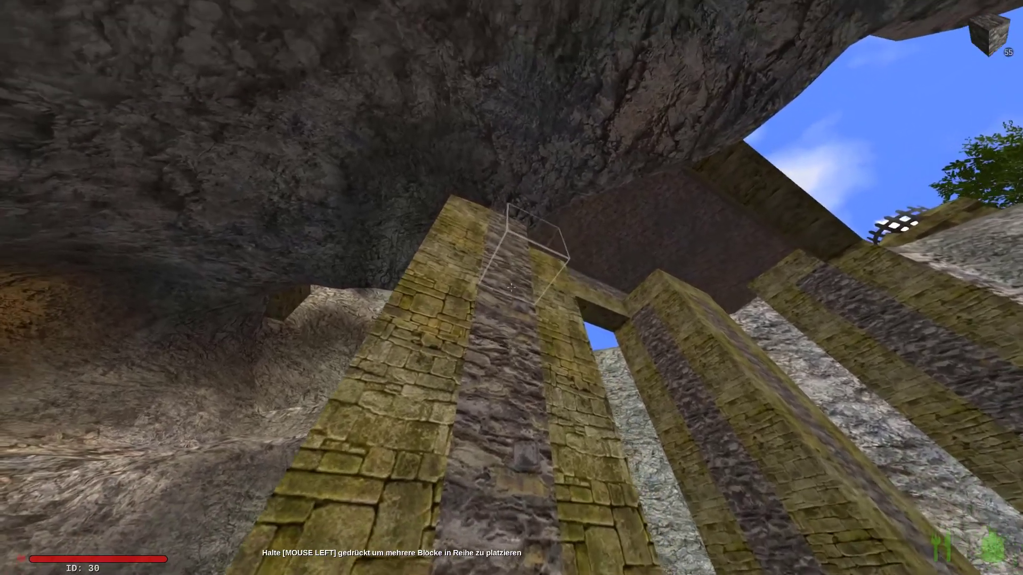
pyautogui.moveTo(511, 289); pyautogui.dragTo(511, 288)
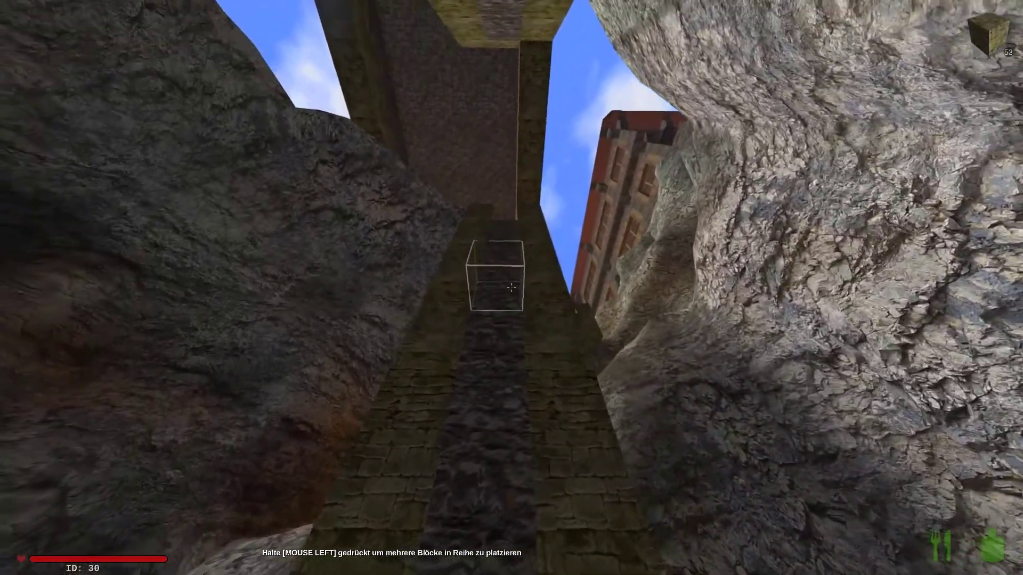
pyautogui.press('Tab')
pyautogui.press('Tab')
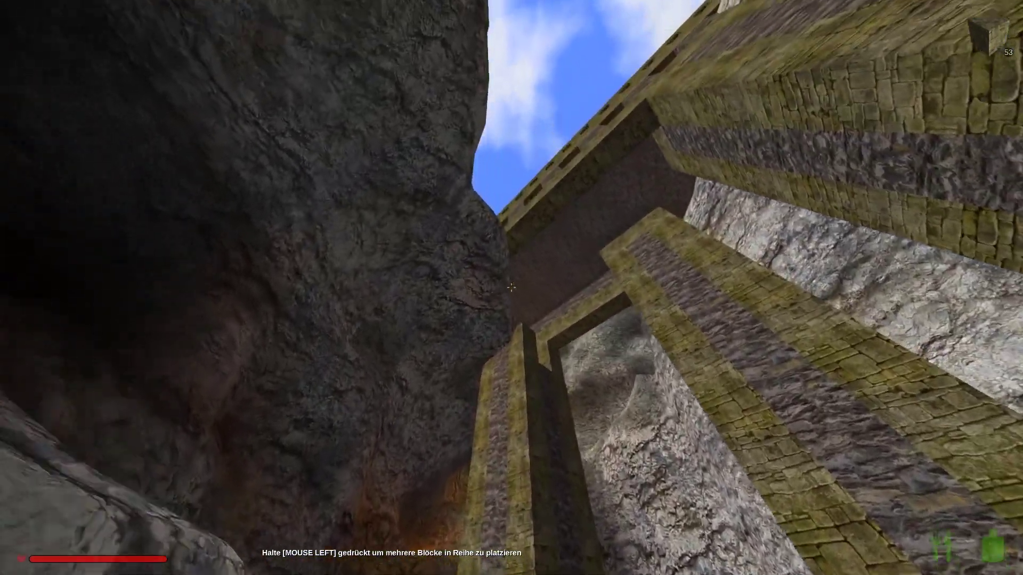
# - Equip the pickaxe from the inventory
pyautogui.press('2')
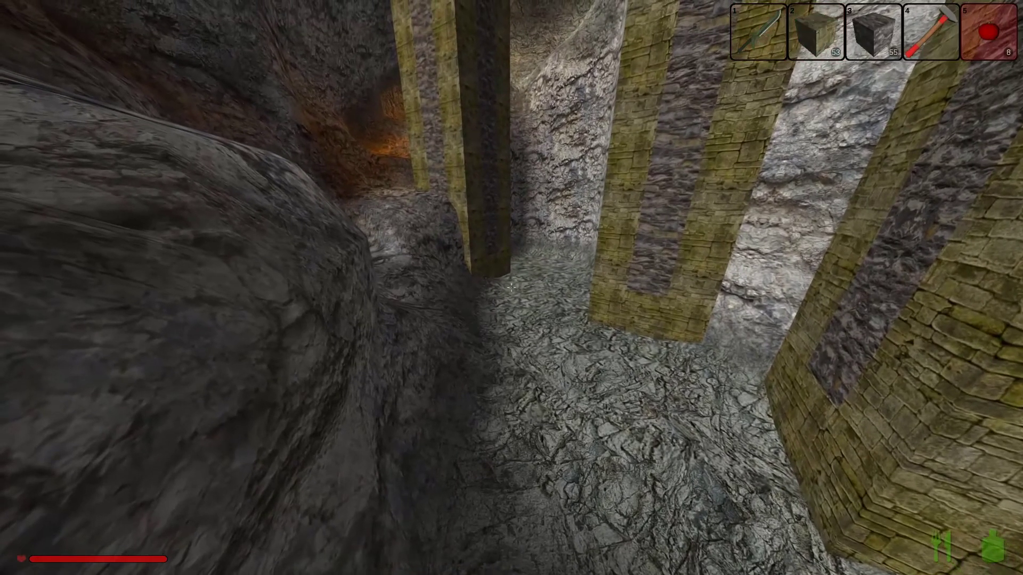
pyautogui.press('Tab')
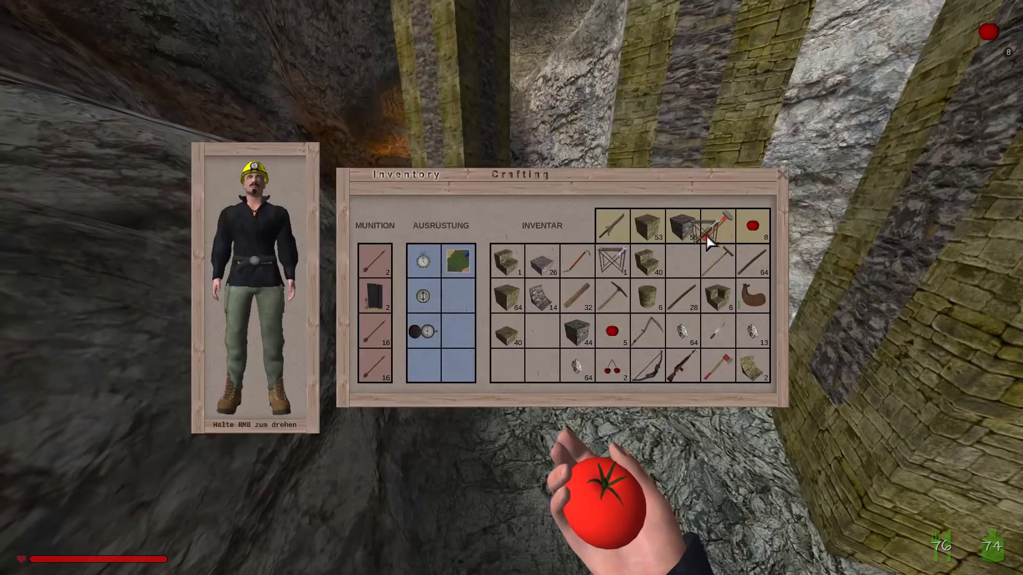
pyautogui.press('4')
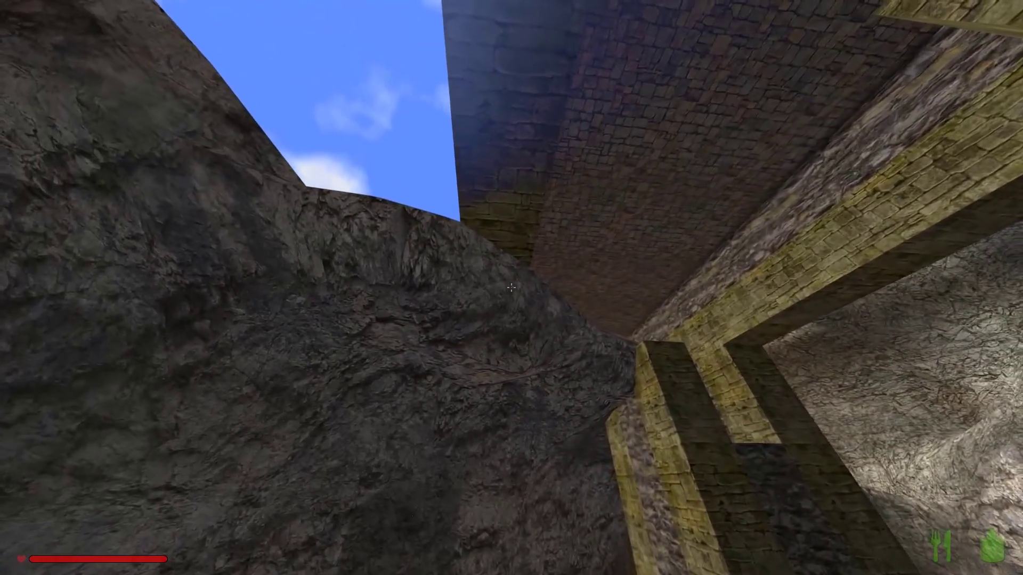
pyautogui.press('Tab')
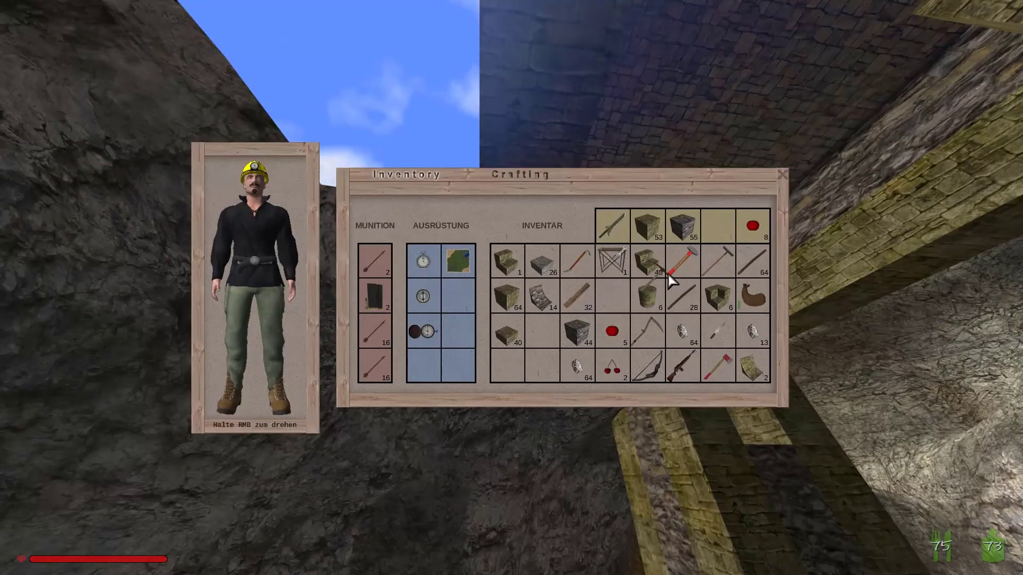
pyautogui.doubleClick(719, 223)
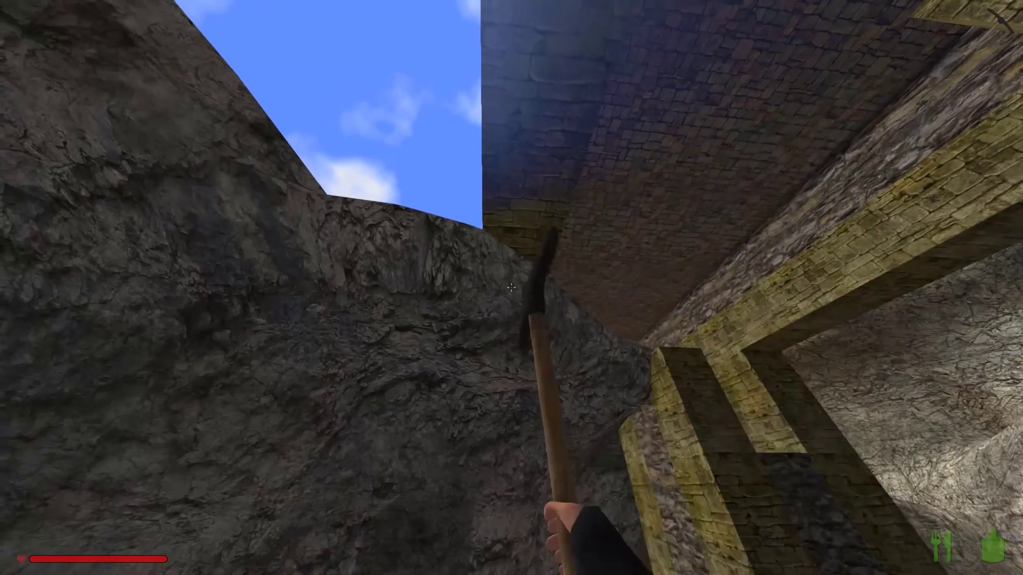
# - Mine several pieces of stone from the rock face beside the pillar
pyautogui.click(511, 288)
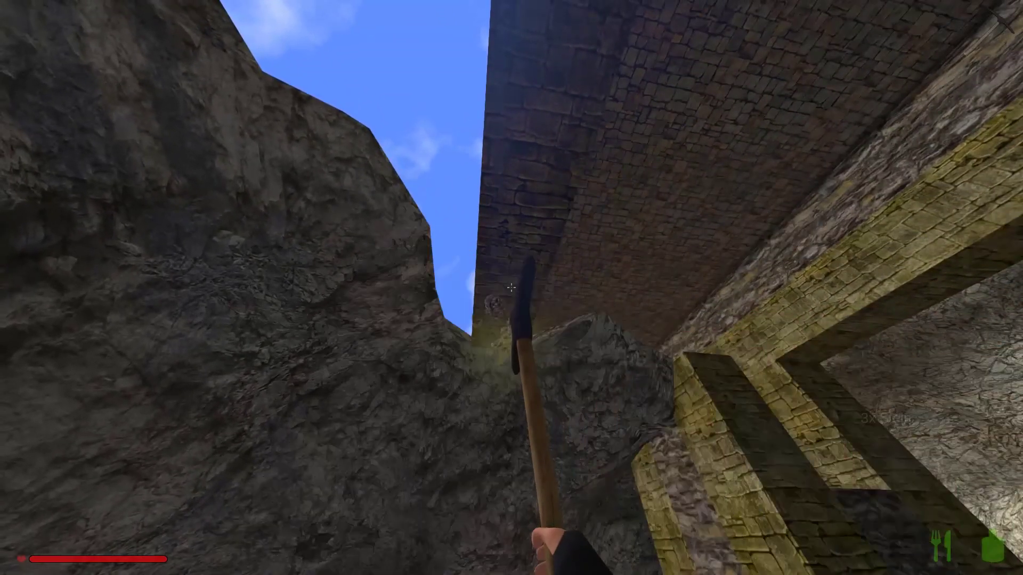
pyautogui.click(511, 288)
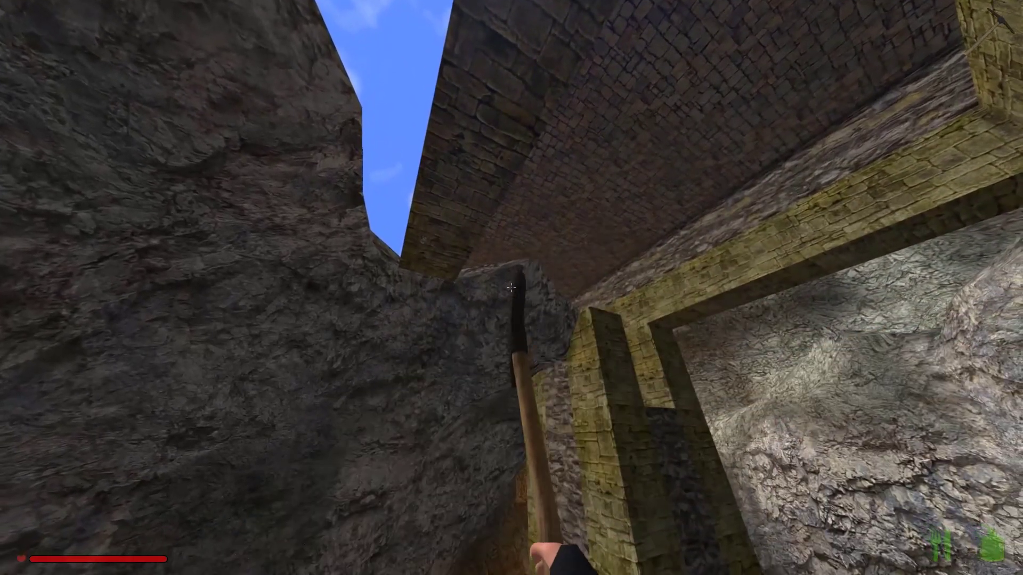
pyautogui.click(512, 288)
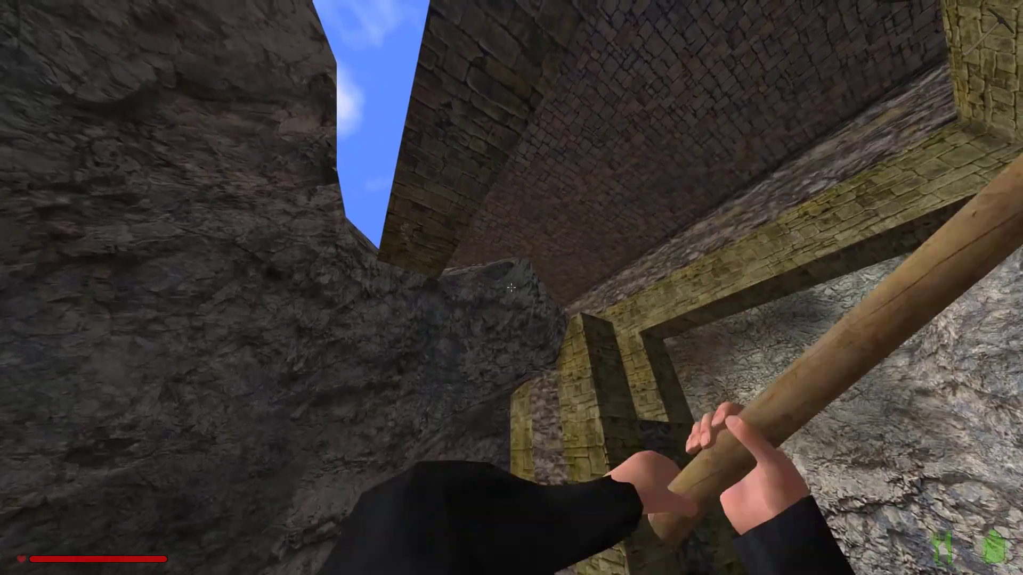
pyautogui.click(512, 288)
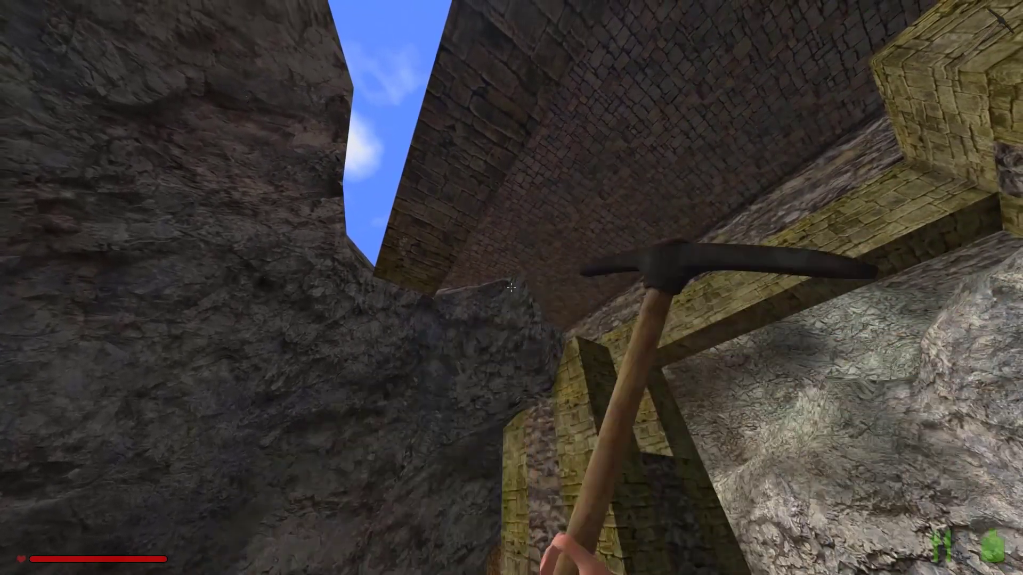
pyautogui.click(511, 287)
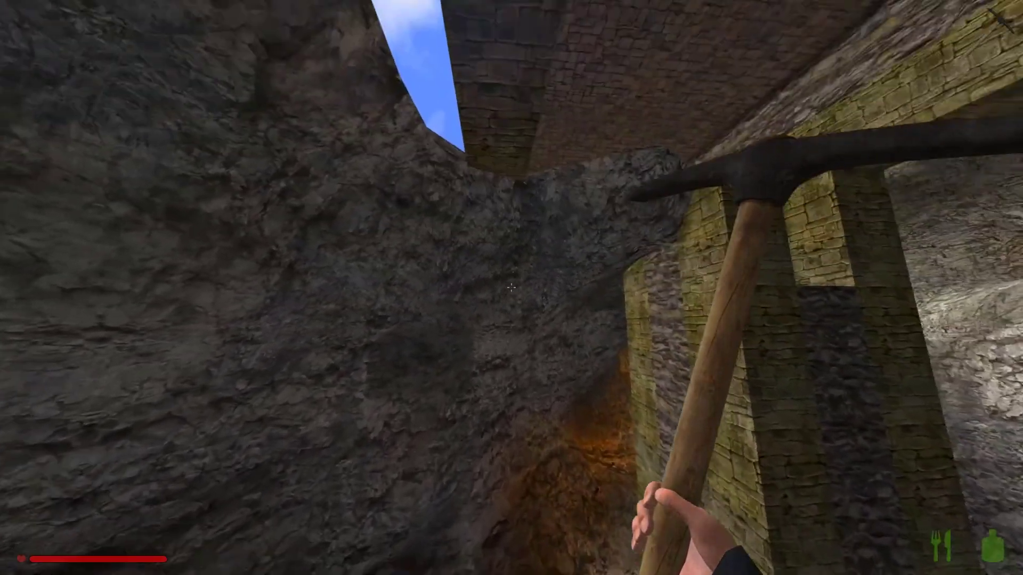
# - Lay a row of four stone blocks along the rock wall
pyautogui.press('3')
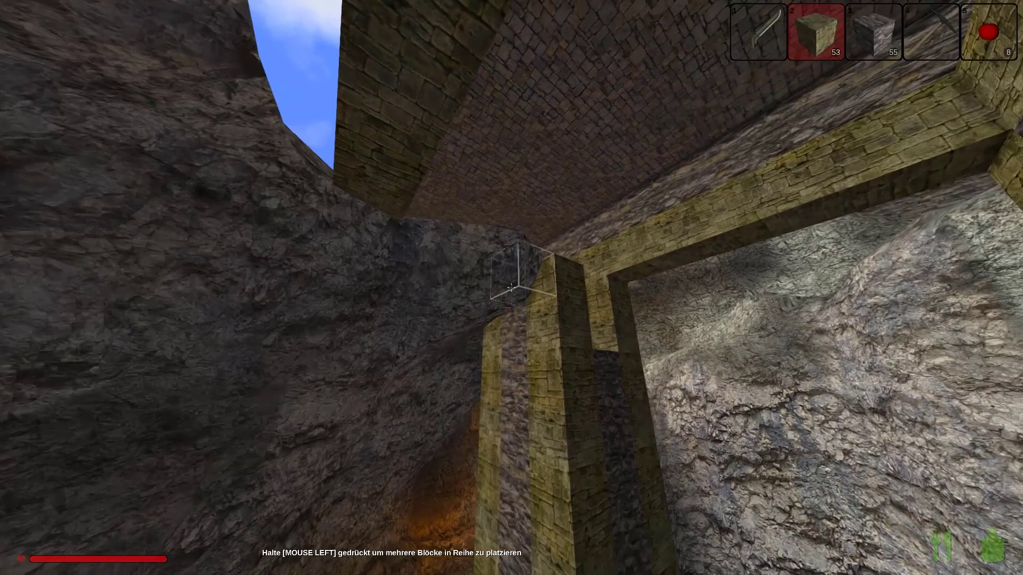
pyautogui.moveTo(512, 288); pyautogui.dragTo(513, 288)
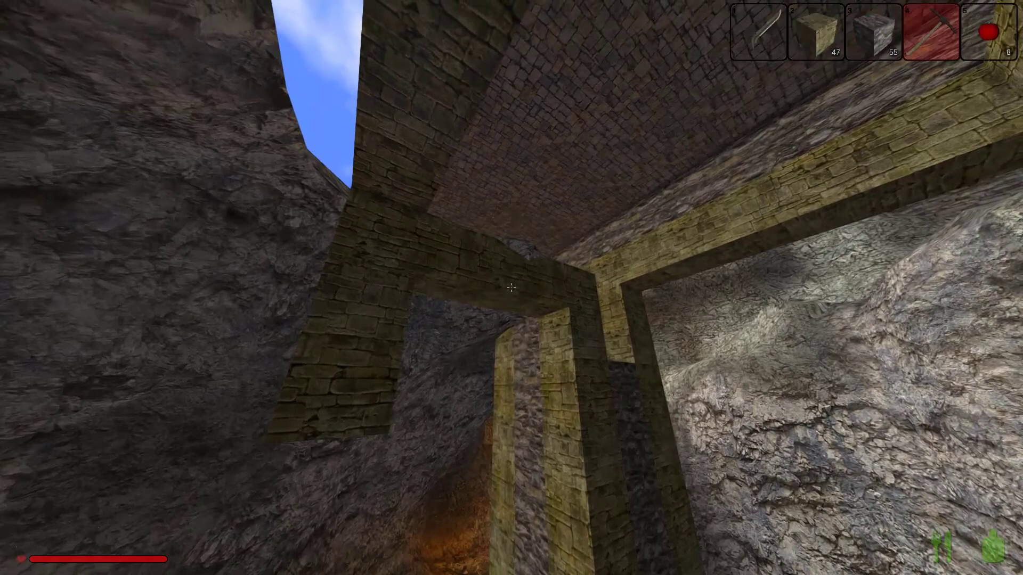
pyautogui.press('Tab')
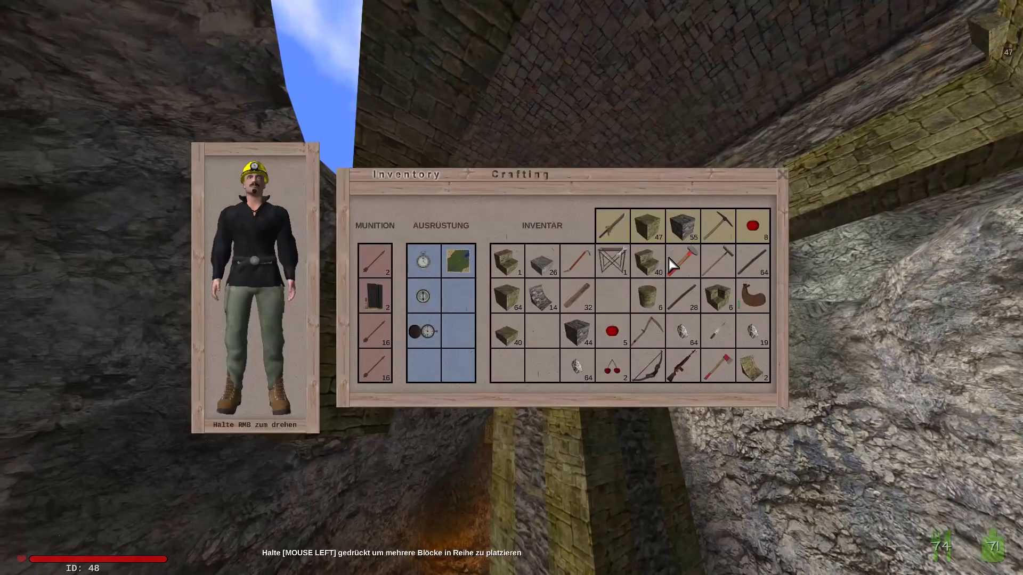
pyautogui.press('Tab')
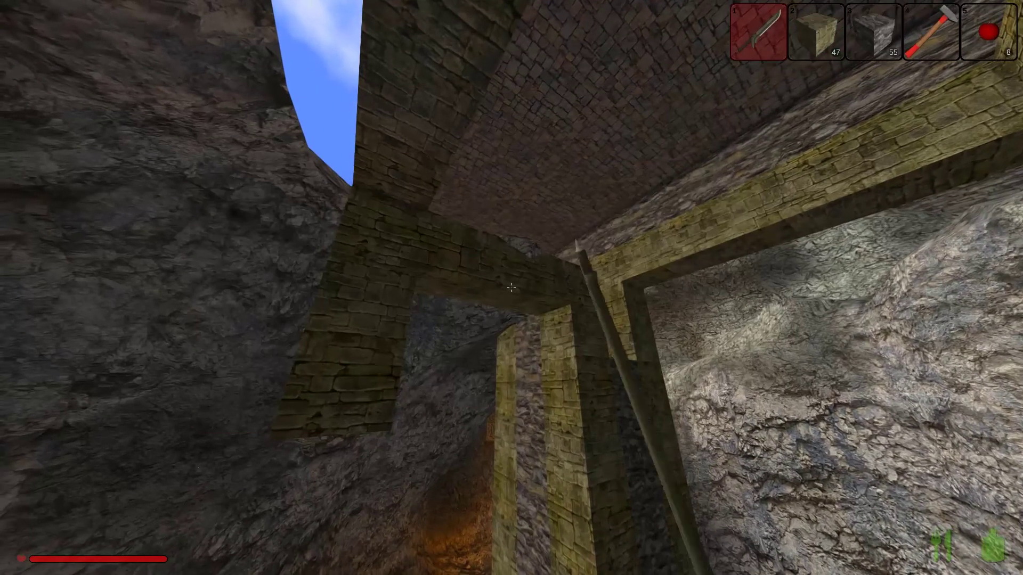
# - Knock misplaced blocks out of the stone beam with the hammer
pyautogui.press('4')
pyautogui.click(512, 288)
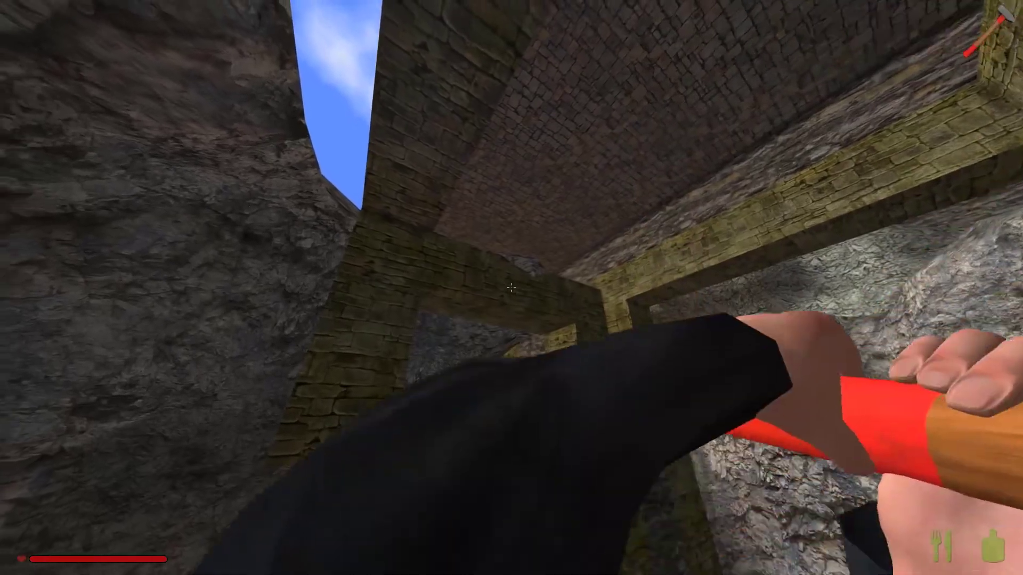
pyautogui.moveTo(512, 288); pyautogui.dragTo(512, 288)
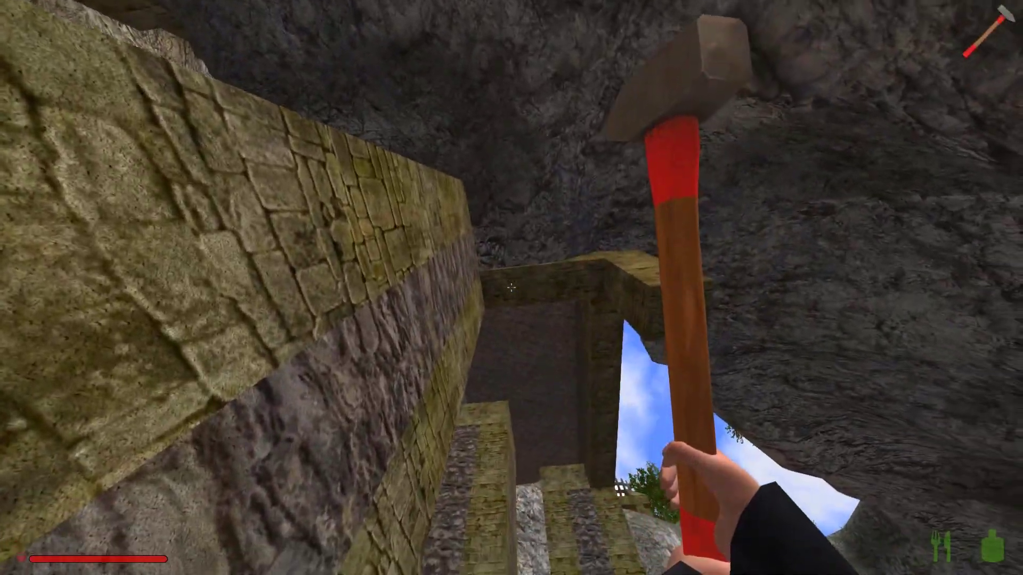
pyautogui.click(512, 288)
pyautogui.click(511, 287)
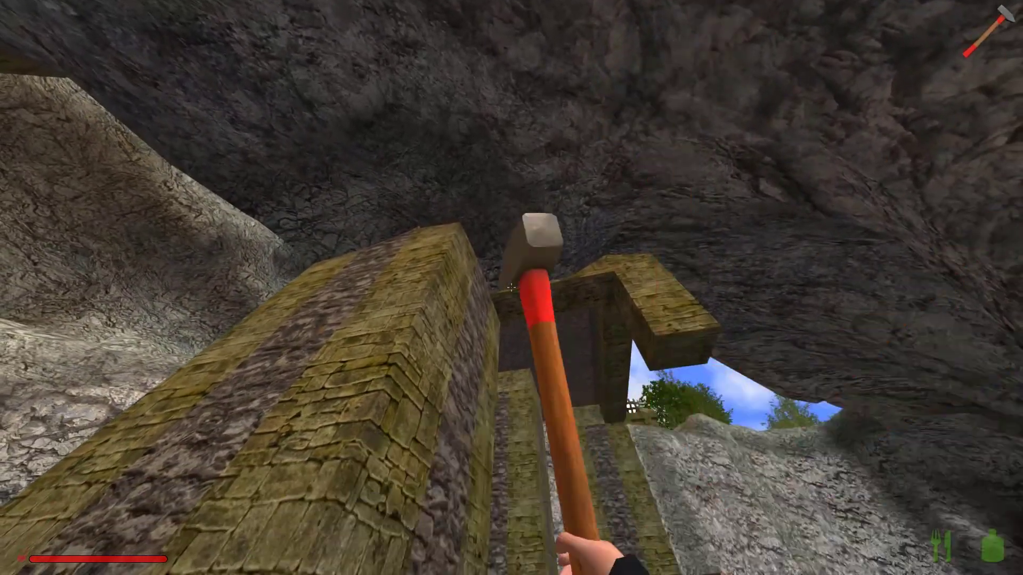
pyautogui.click(512, 288)
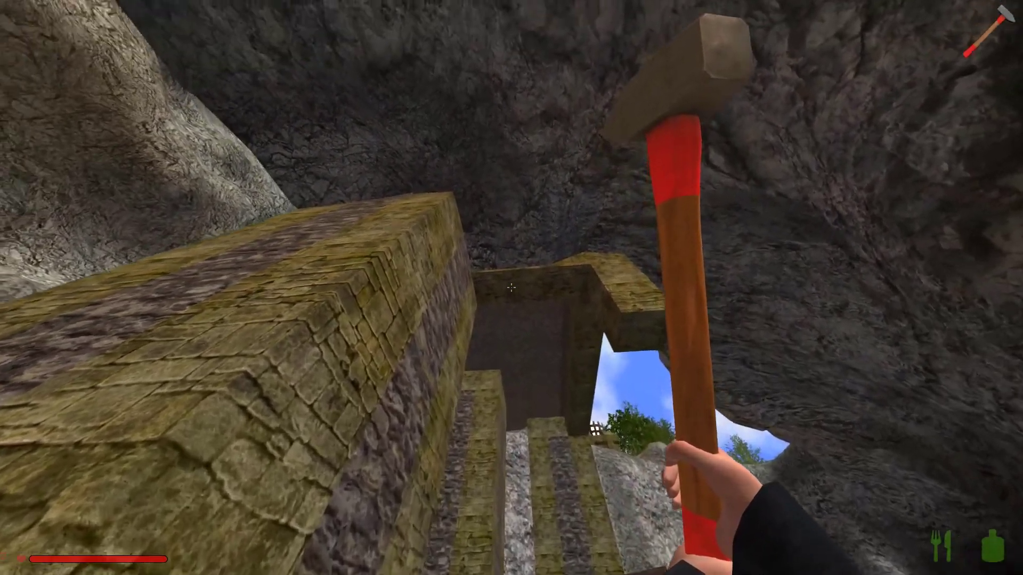
pyautogui.click(511, 288)
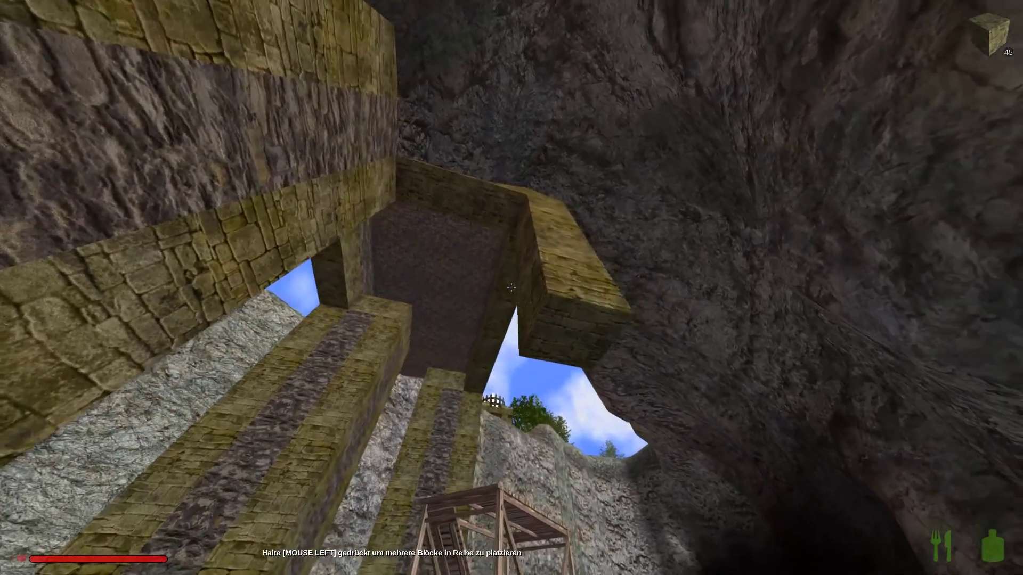
# - Extend the beam by two blocks and hang a three-block pillar beneath it
pyautogui.click(512, 288)
pyautogui.click(512, 288)
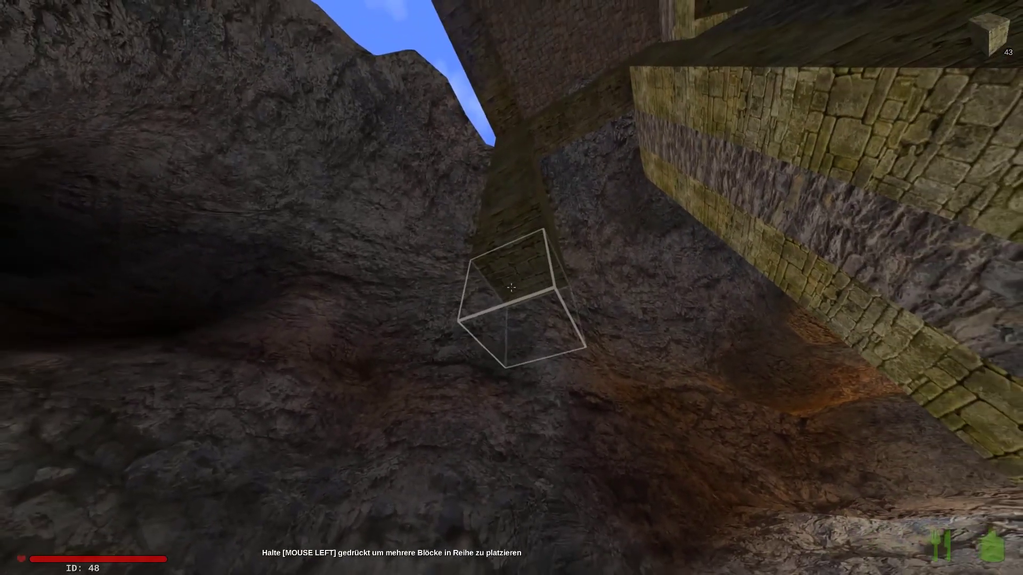
pyautogui.click(511, 288)
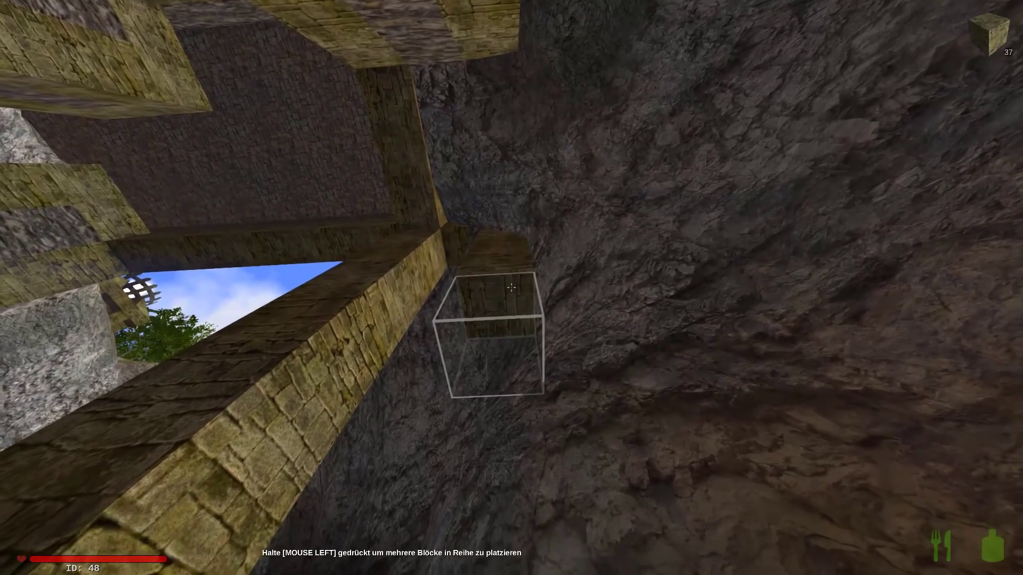
pyautogui.click(512, 288)
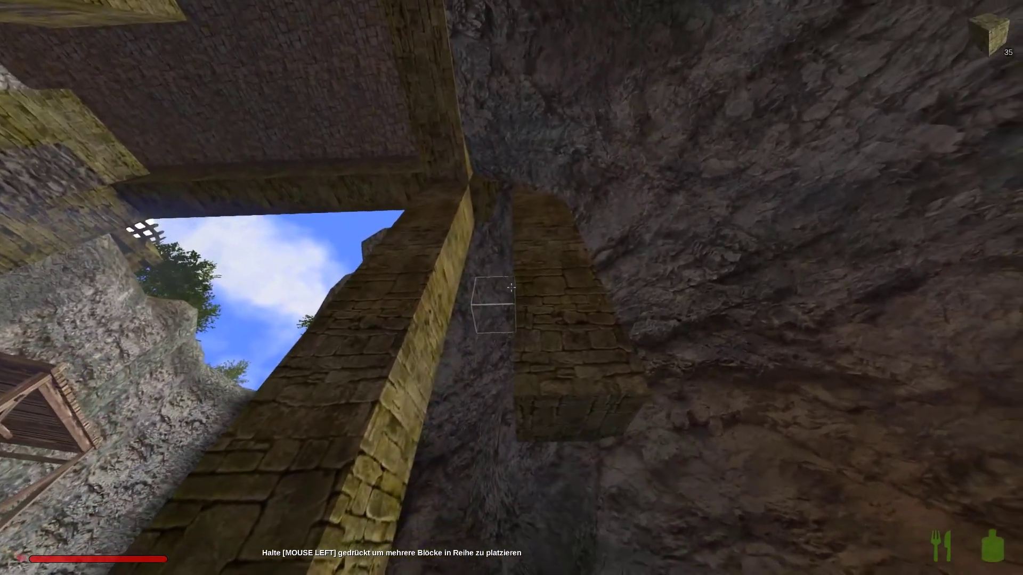
# - Hammer away blocks of the hanging stone pillar
pyautogui.press('4')
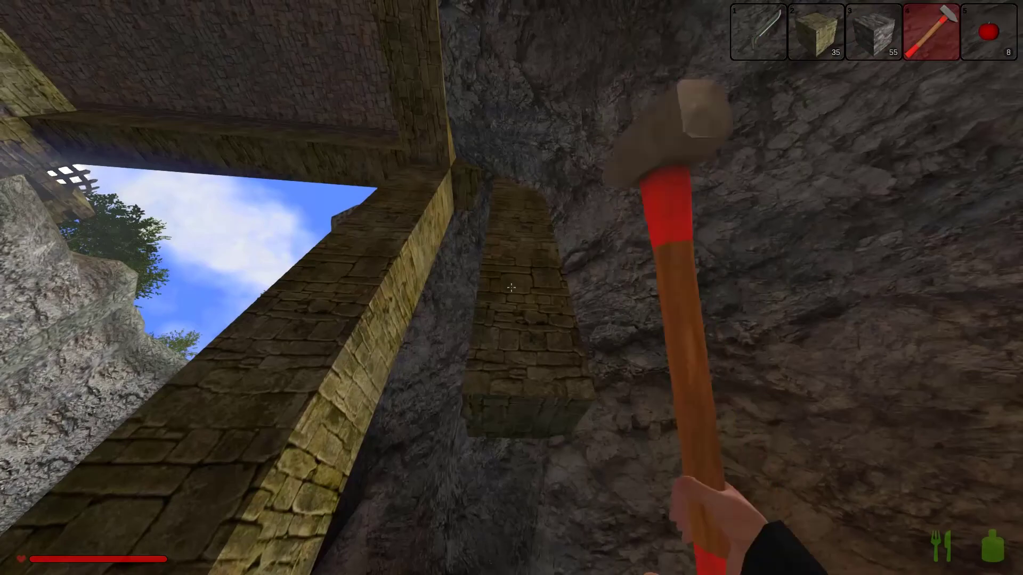
pyautogui.click(511, 288)
pyautogui.click(512, 288)
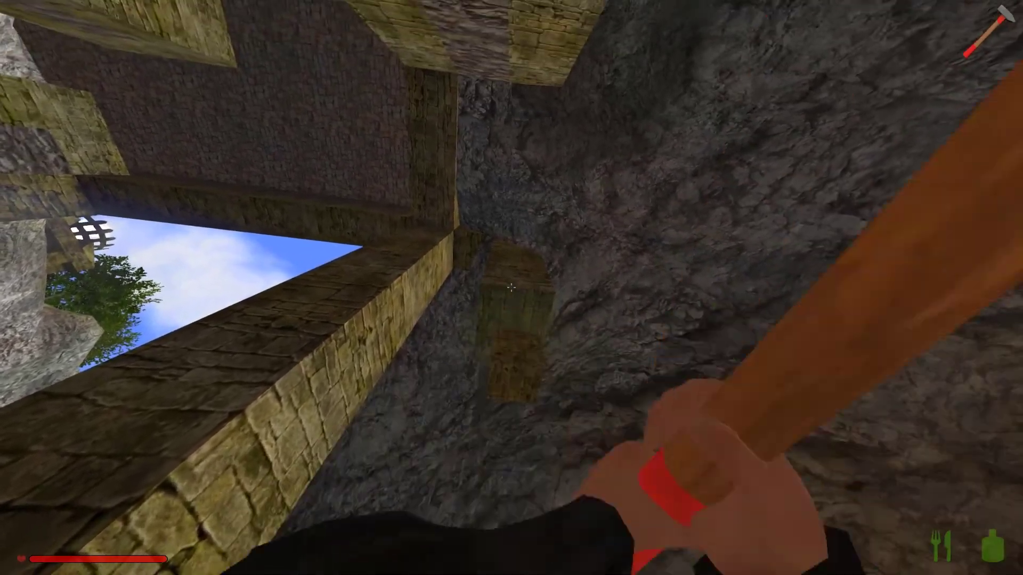
pyautogui.click(512, 288)
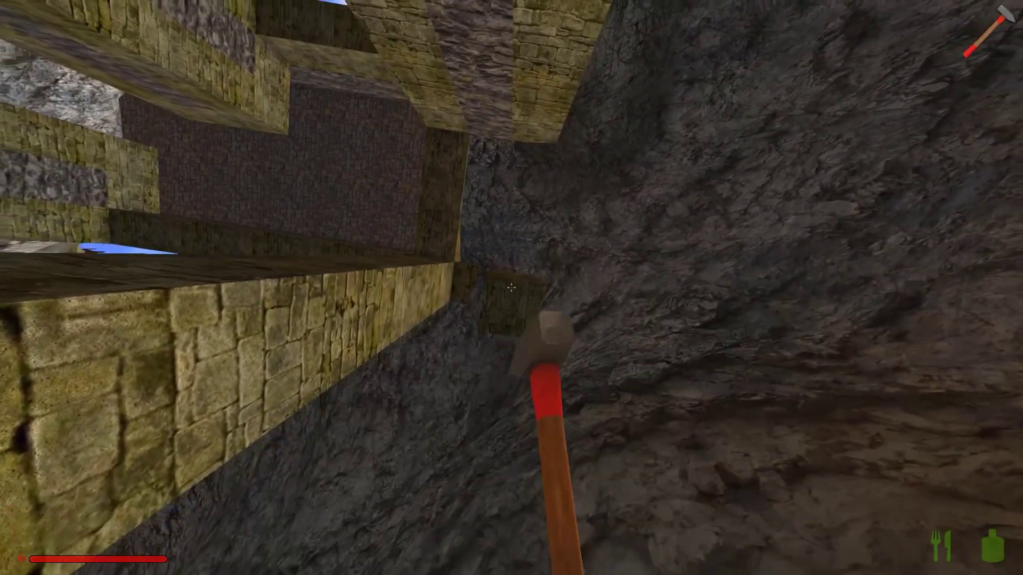
pyautogui.click(512, 288)
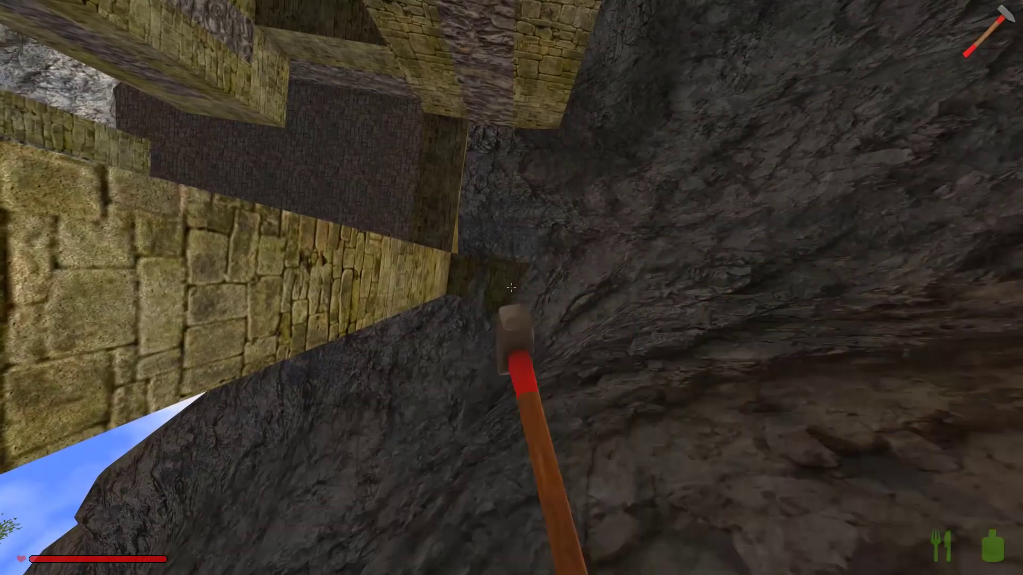
pyautogui.click(512, 287)
pyautogui.click(511, 288)
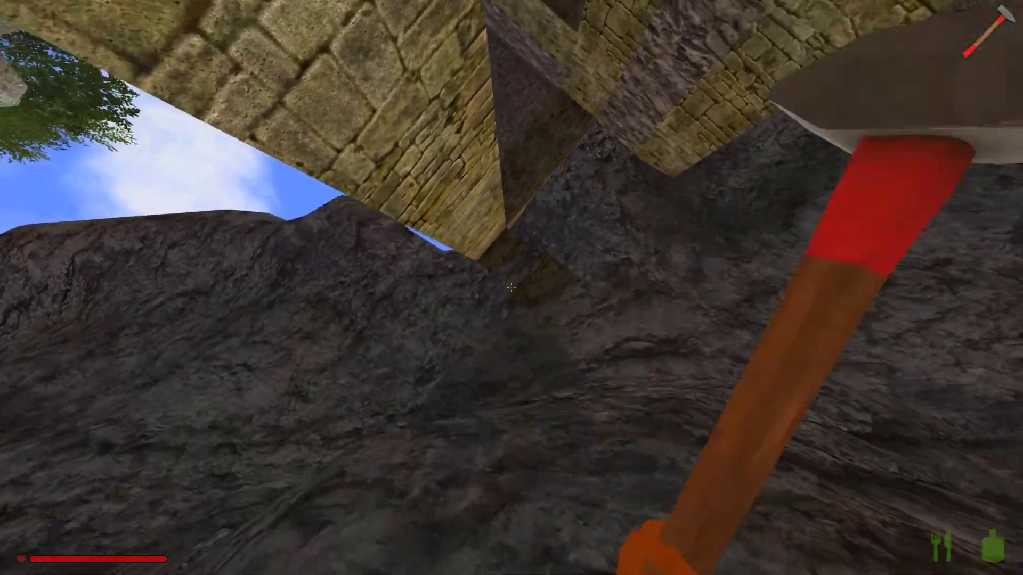
pyautogui.click(512, 288)
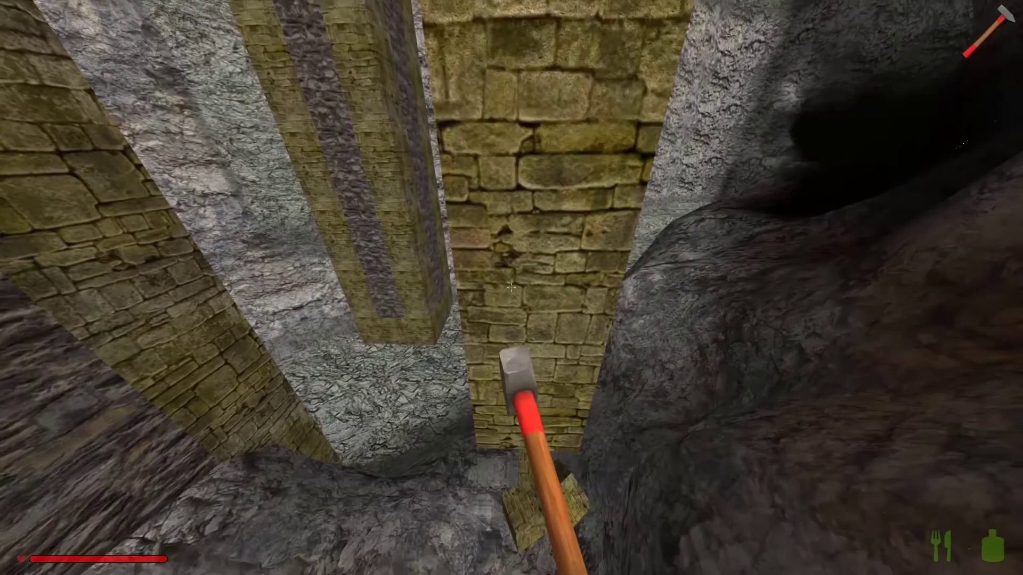
# - Break the wooden piece, shorten the pillar's bottom, and collect the loose blocks
pyautogui.click(512, 288)
pyautogui.click(512, 288)
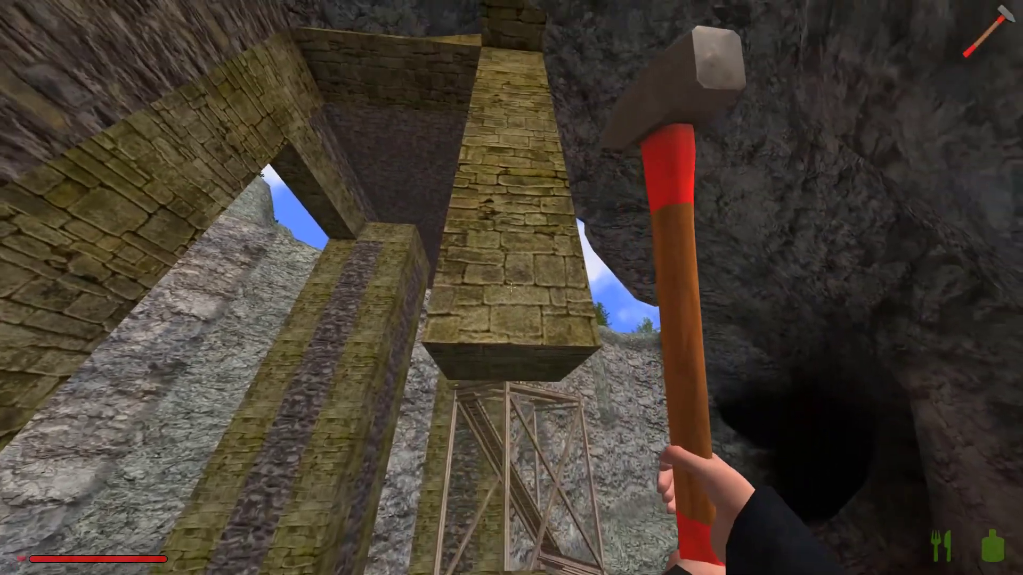
pyautogui.click(512, 288)
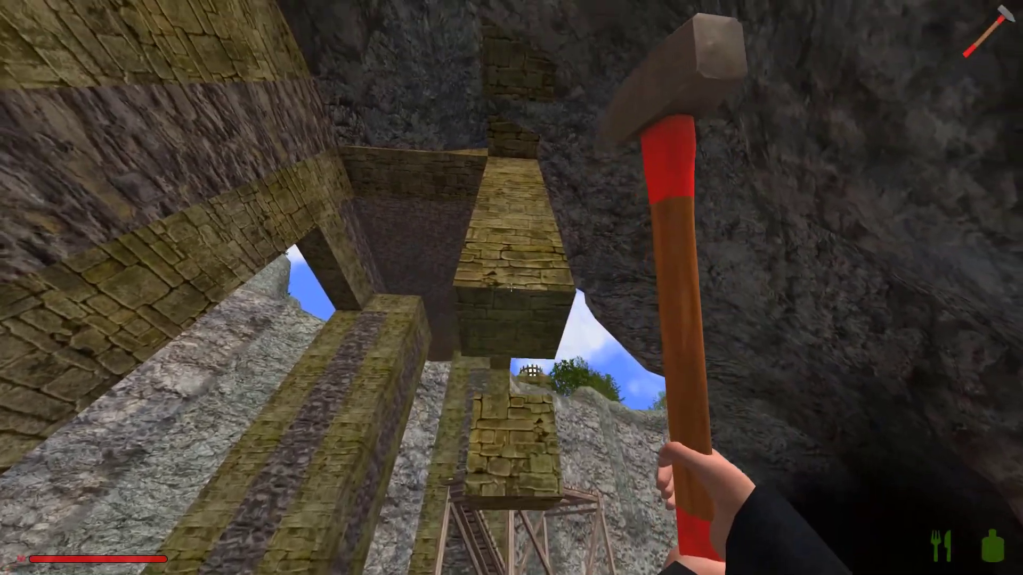
pyautogui.click(512, 288)
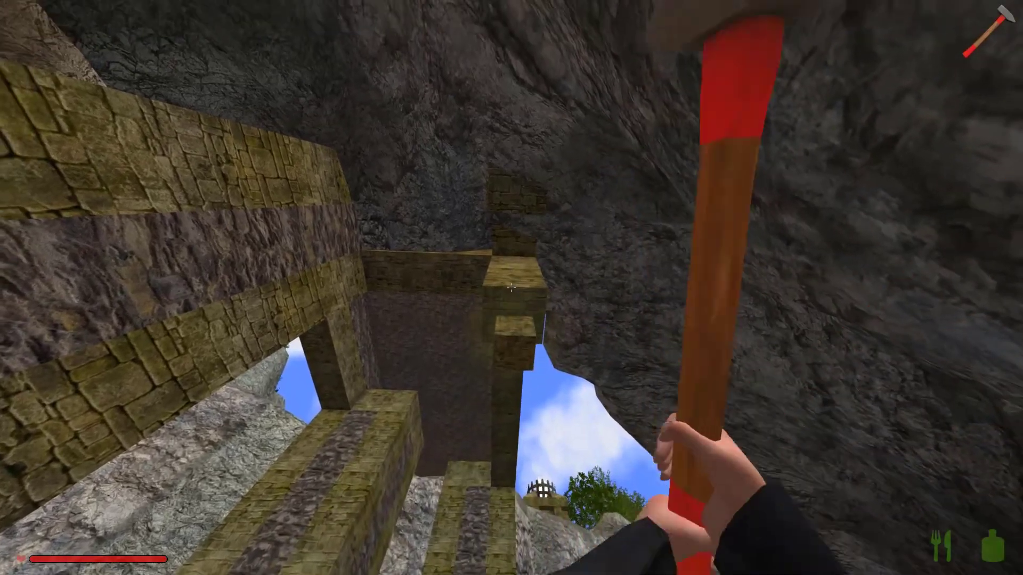
pyautogui.click(512, 288)
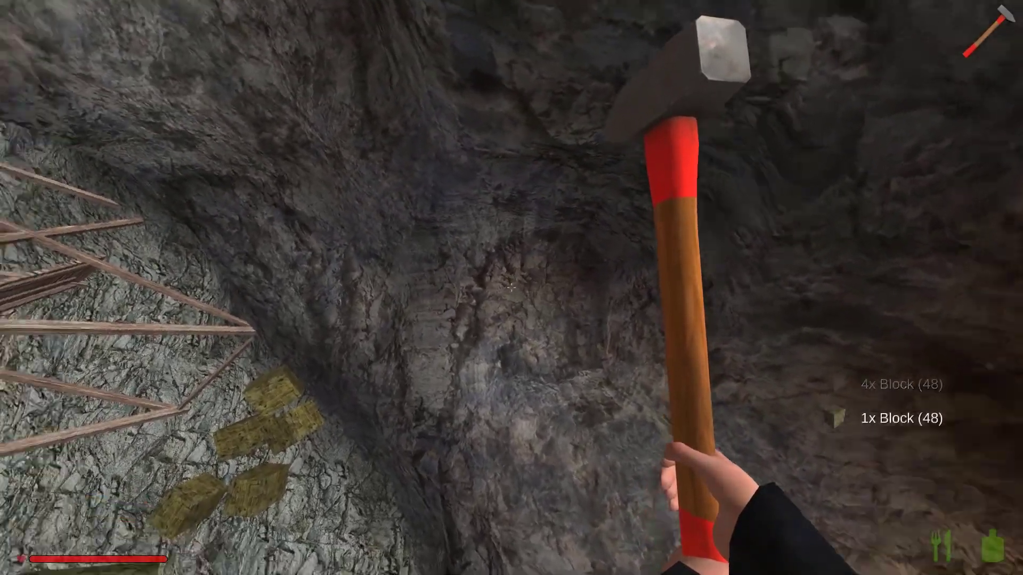
pyautogui.press('w')
pyautogui.press('w')
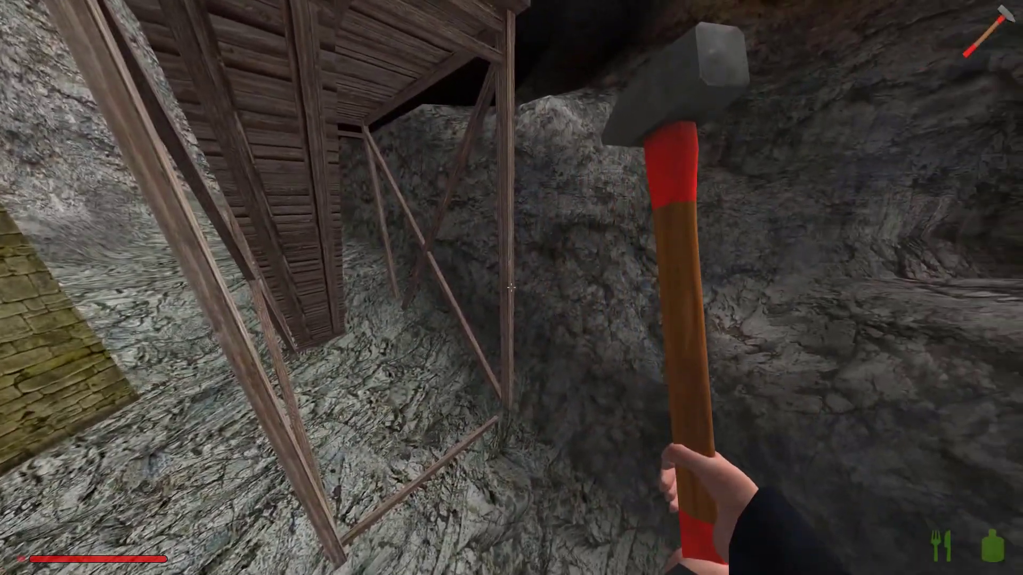
# - Dismantle the wooden scaffold ramp with the hammer, ending with the hammer back in hand
pyautogui.rightClick(512, 288)
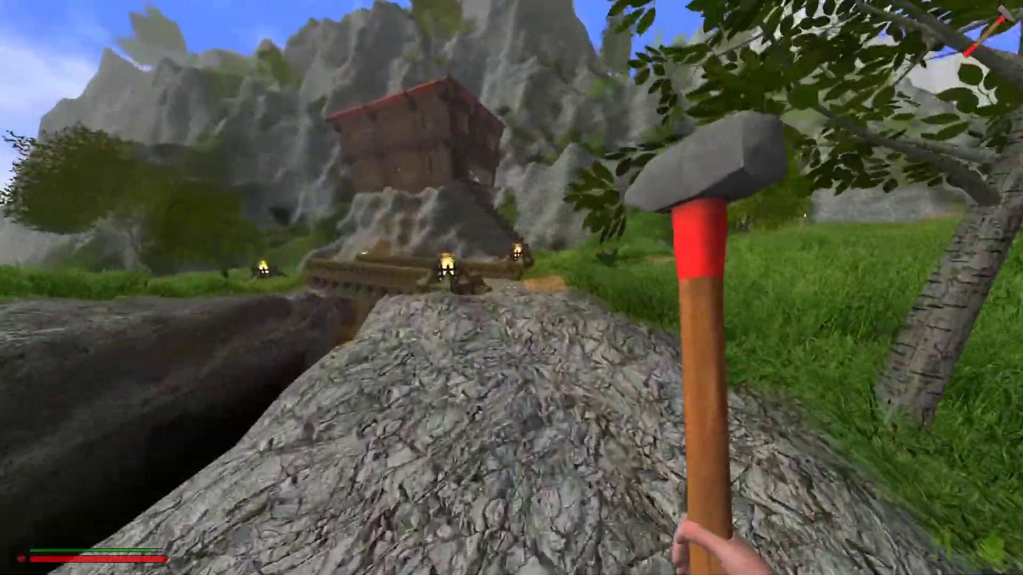
pyautogui.press('2')
pyautogui.press('4')
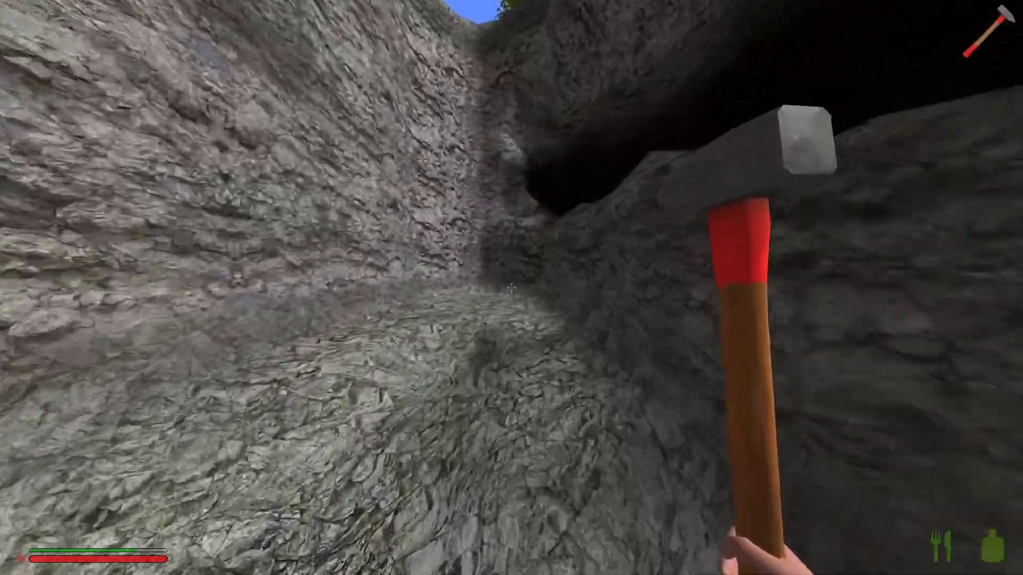
# - Equip the pickaxe and start mining a shaft into the gorge rock face
pyautogui.press('Tab')
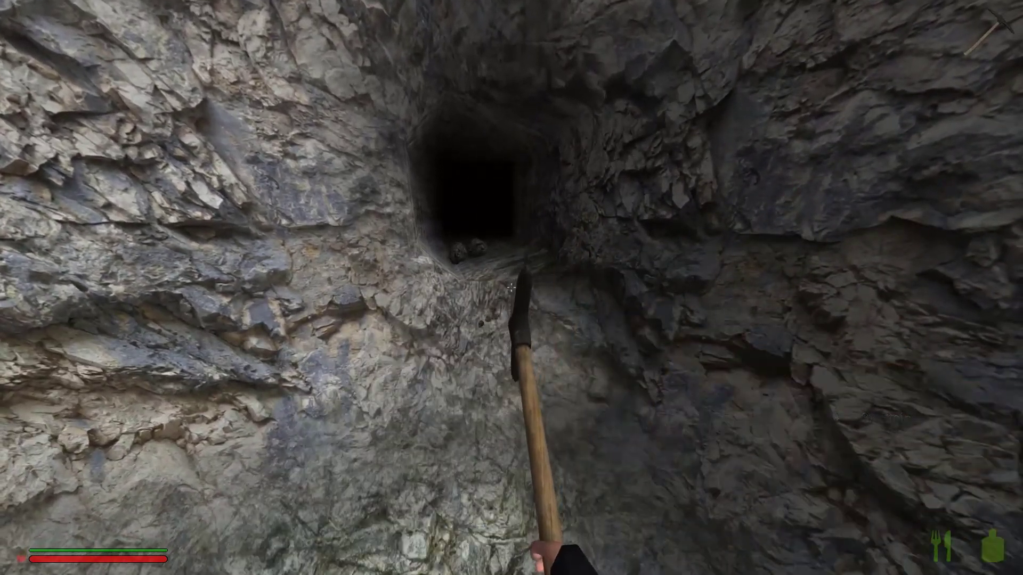
pyautogui.click(511, 288)
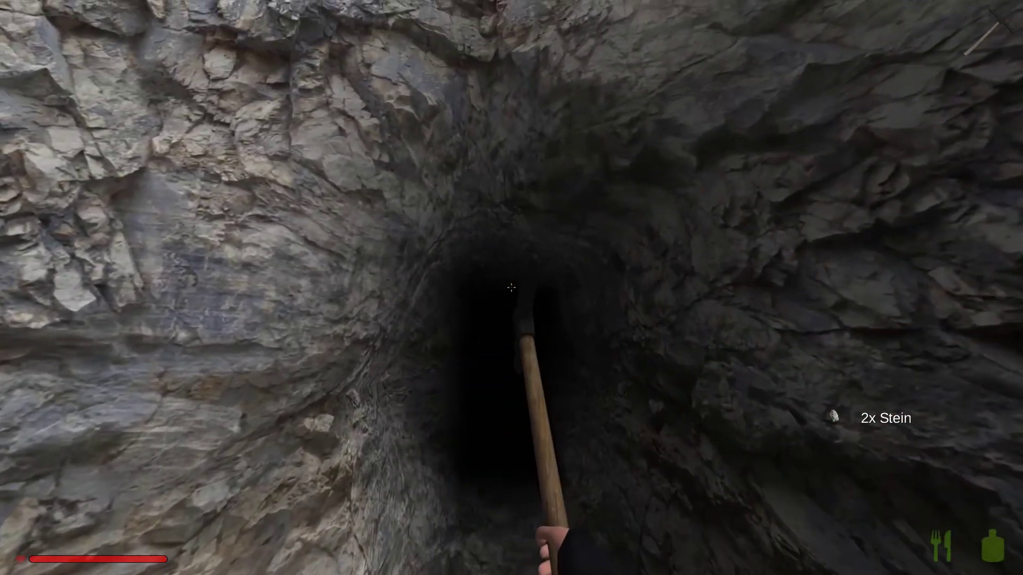
pyautogui.click(512, 288)
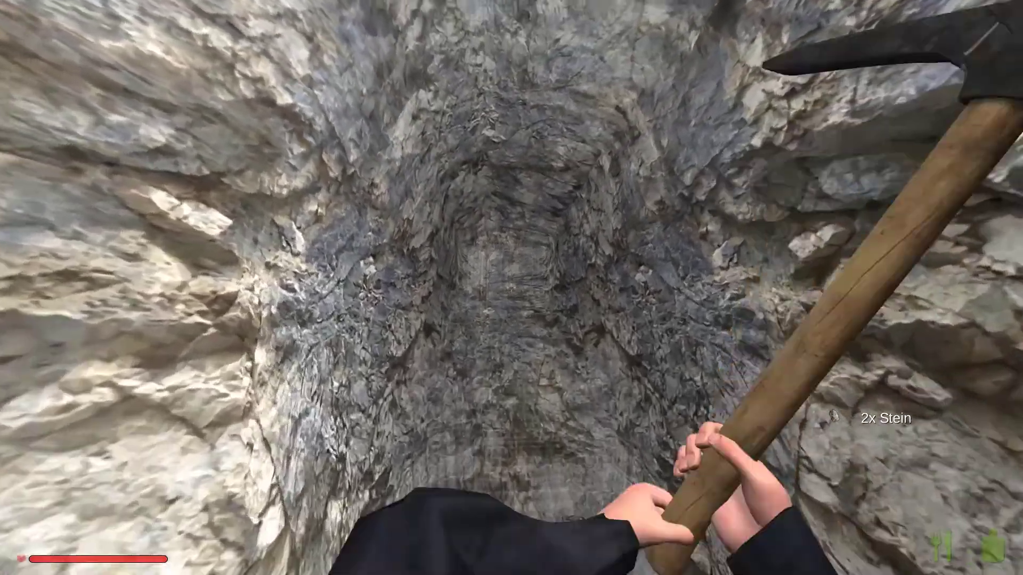
pyautogui.click(512, 287)
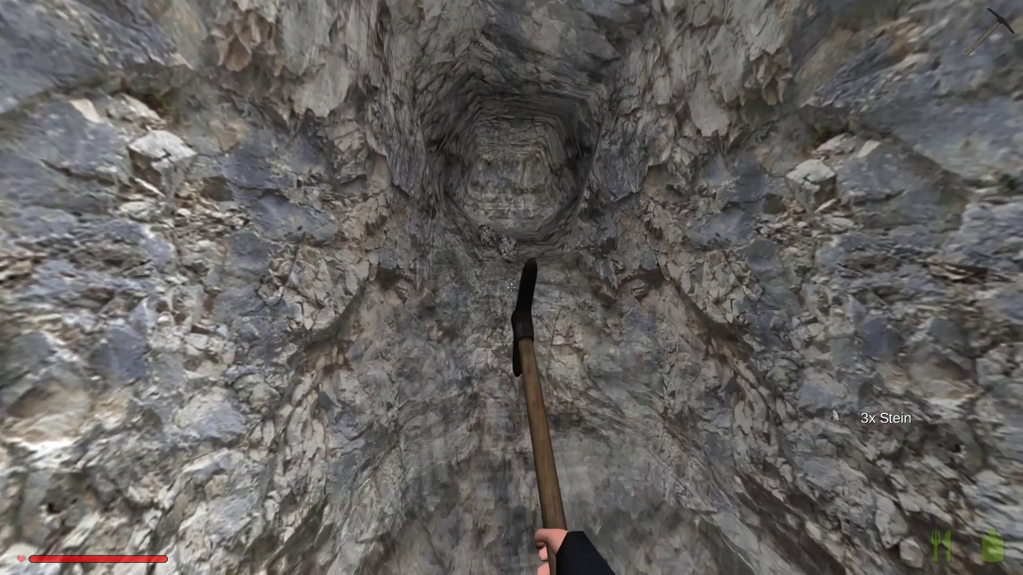
pyautogui.click(512, 288)
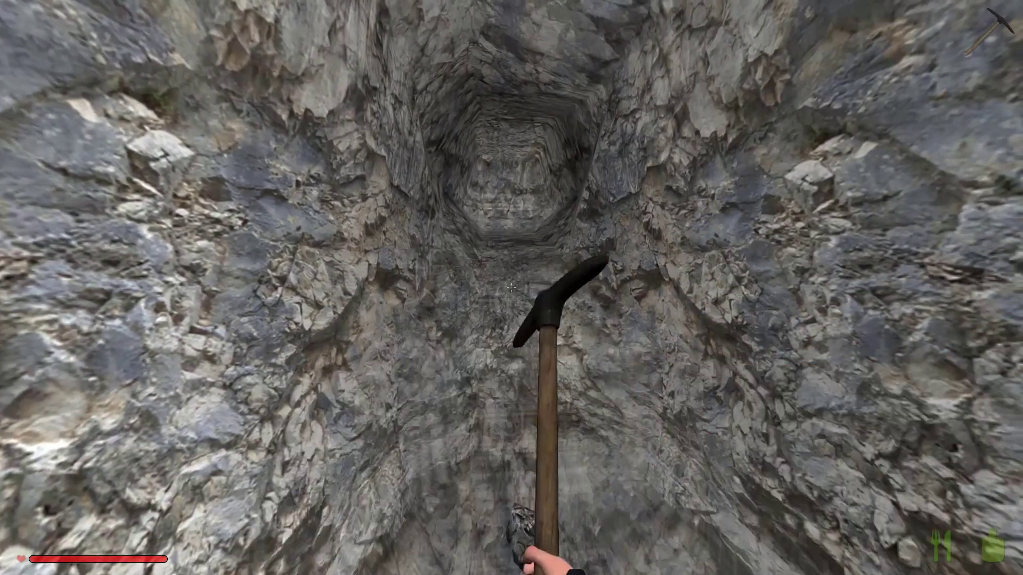
pyautogui.click(512, 288)
# - Extend the tunnel through the rock toward the dark cave passage, mining an iron ore
pyautogui.click(512, 288)
pyautogui.click(512, 288)
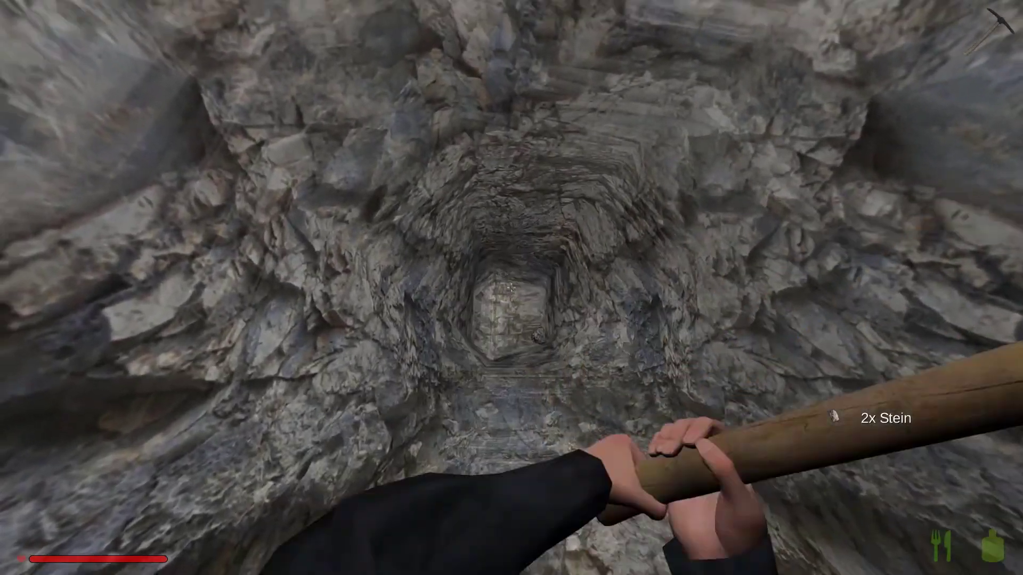
pyautogui.click(512, 288)
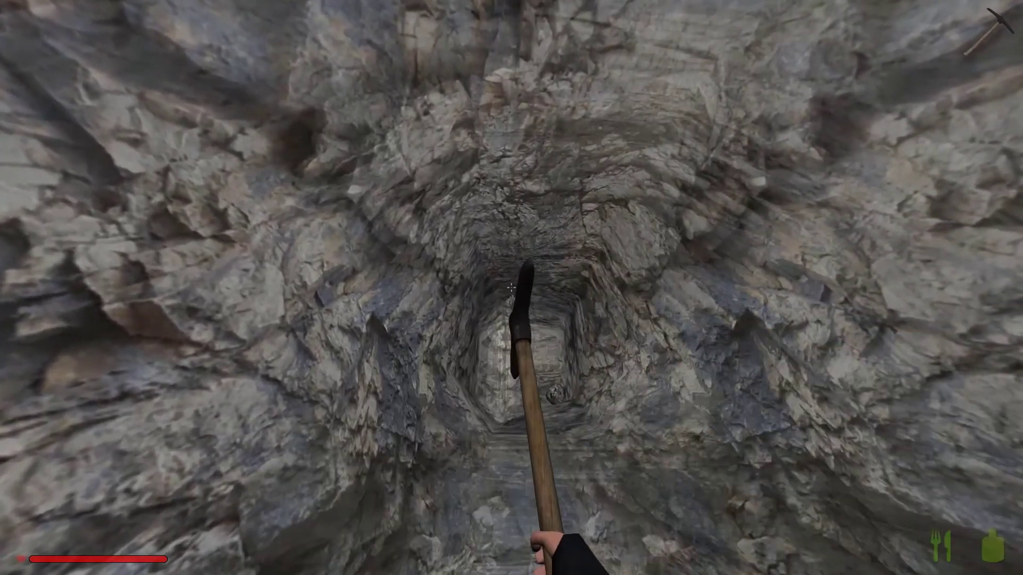
pyautogui.click(511, 288)
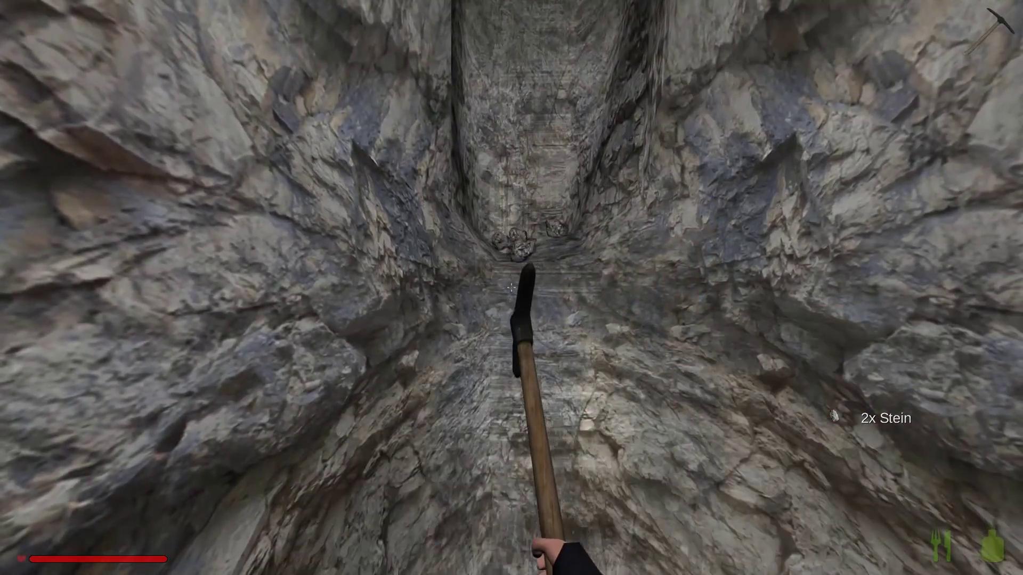
pyautogui.click(512, 287)
pyautogui.click(511, 288)
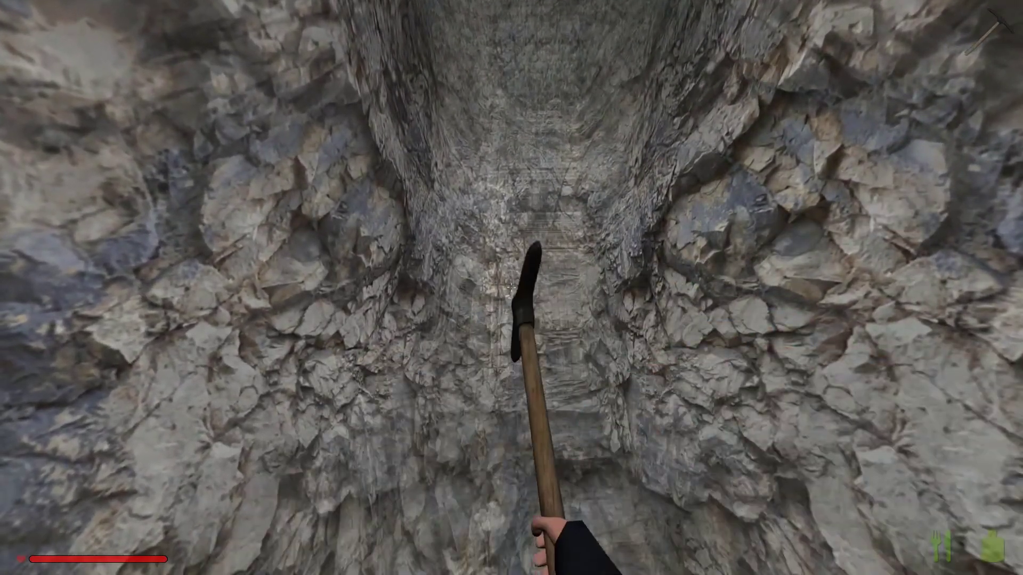
pyautogui.click(511, 288)
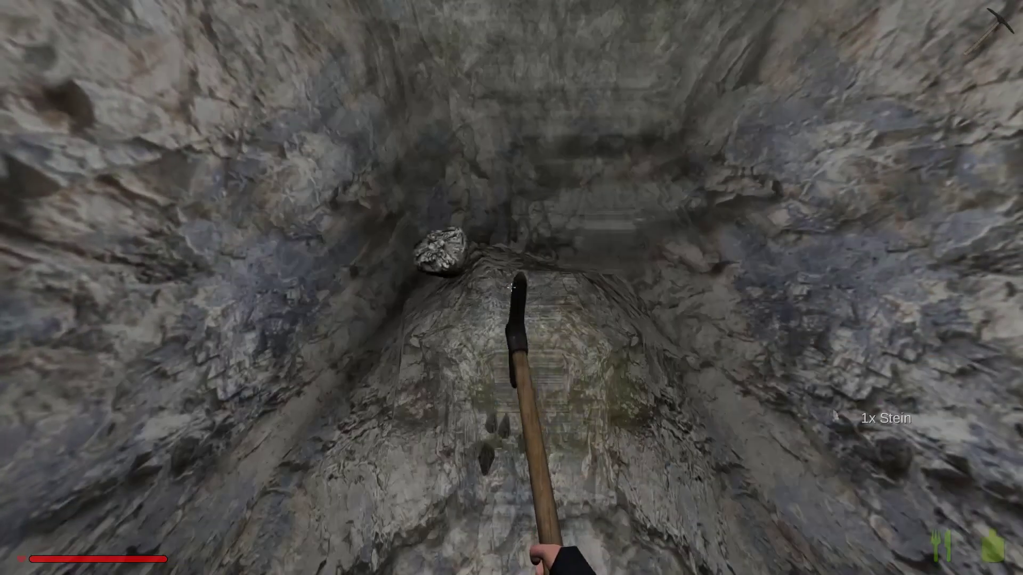
pyautogui.click(511, 288)
pyautogui.click(512, 288)
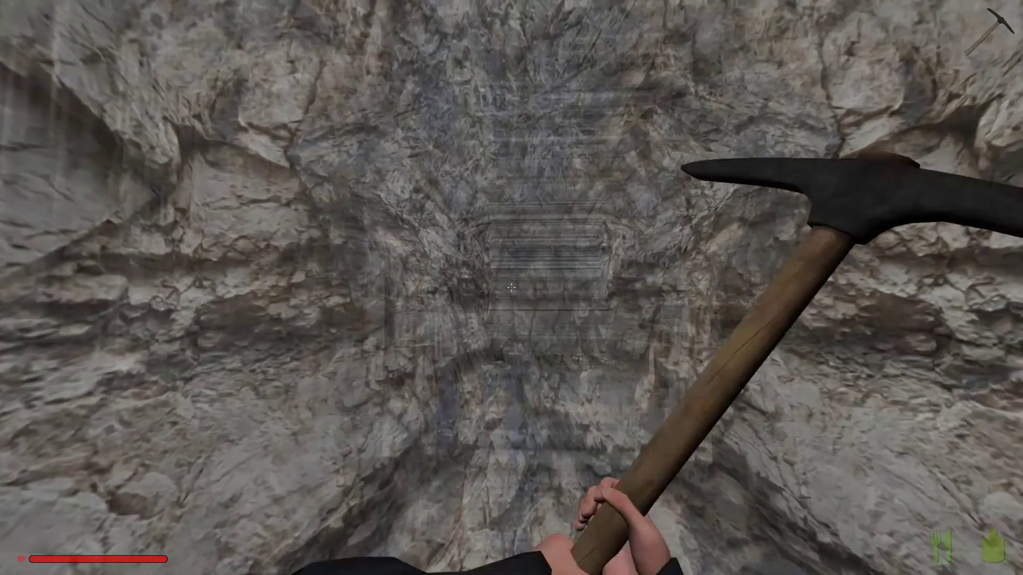
pyautogui.click(512, 289)
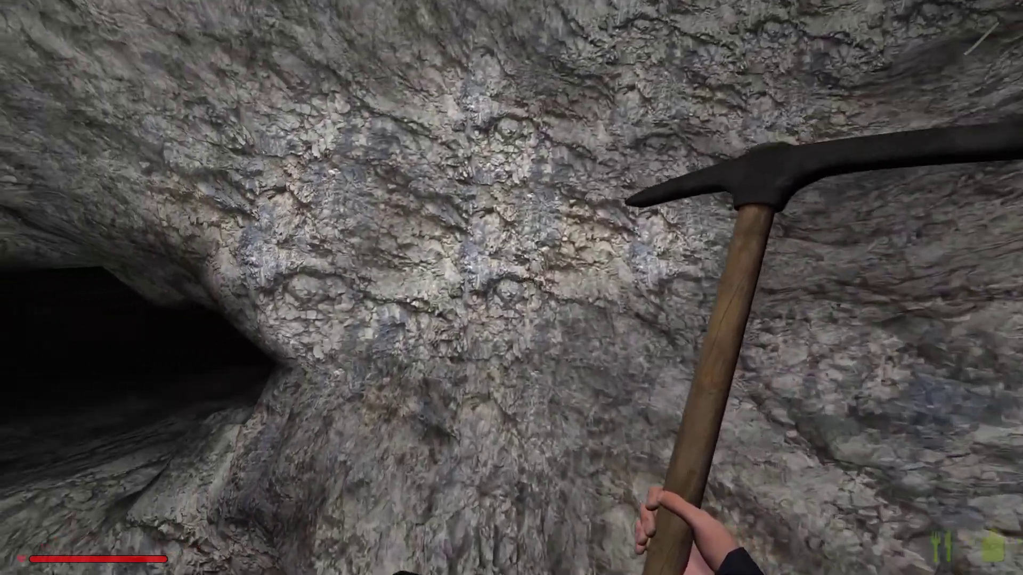
# - Widen the dark cave passage by mining stone from its walls
pyautogui.click(512, 288)
pyautogui.click(512, 288)
pyautogui.click(511, 288)
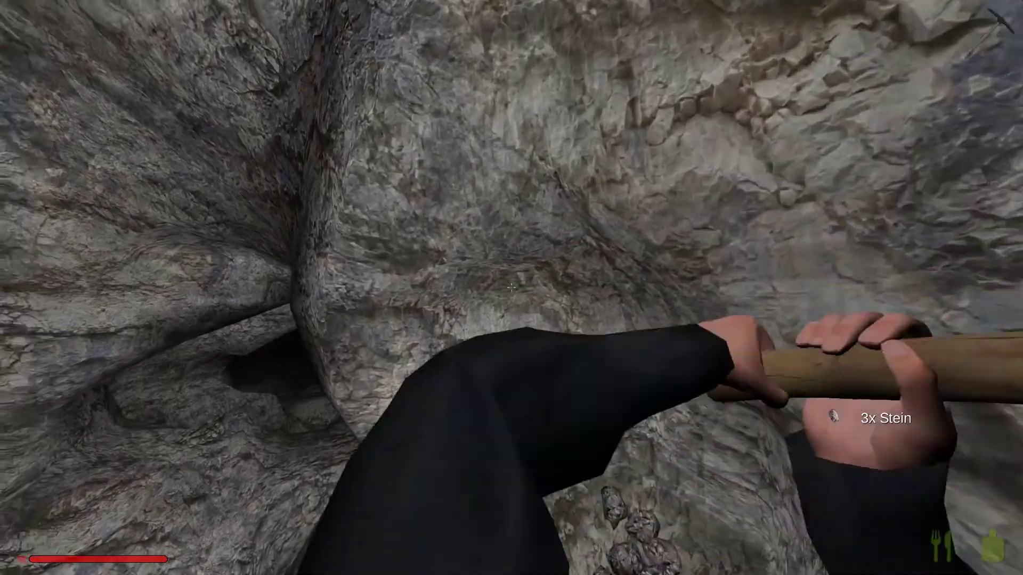
pyautogui.click(512, 288)
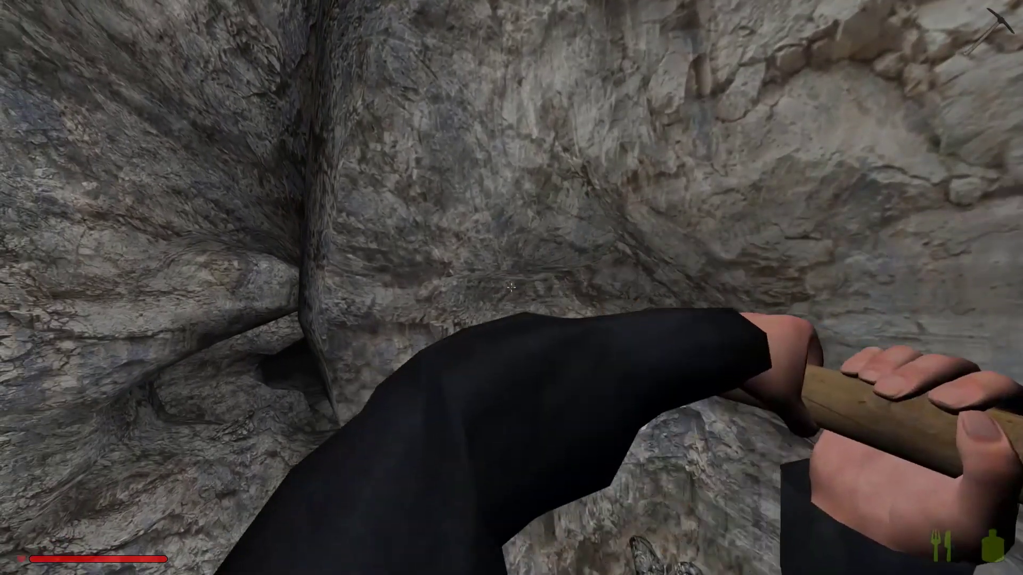
pyautogui.click(512, 288)
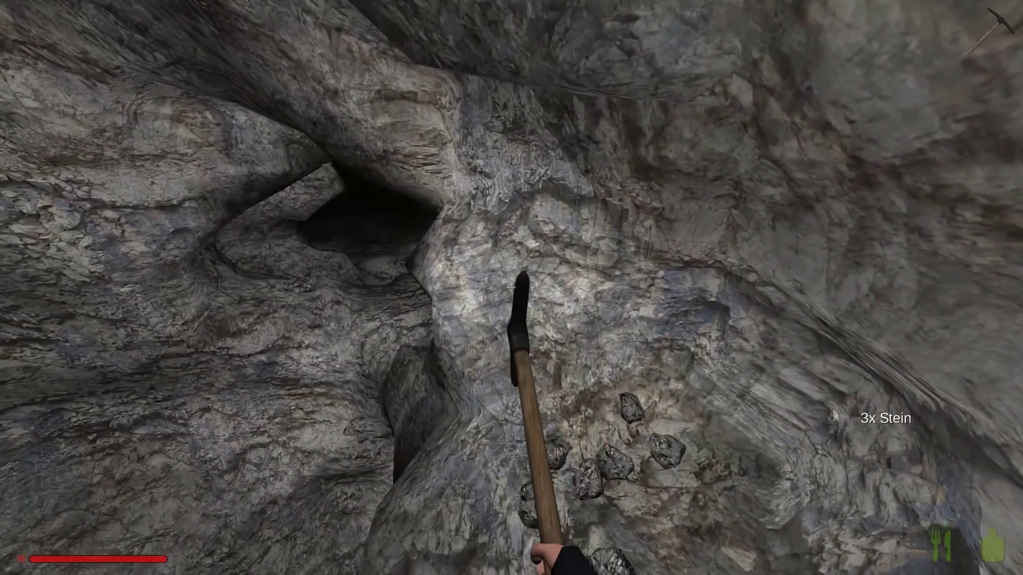
pyautogui.click(511, 288)
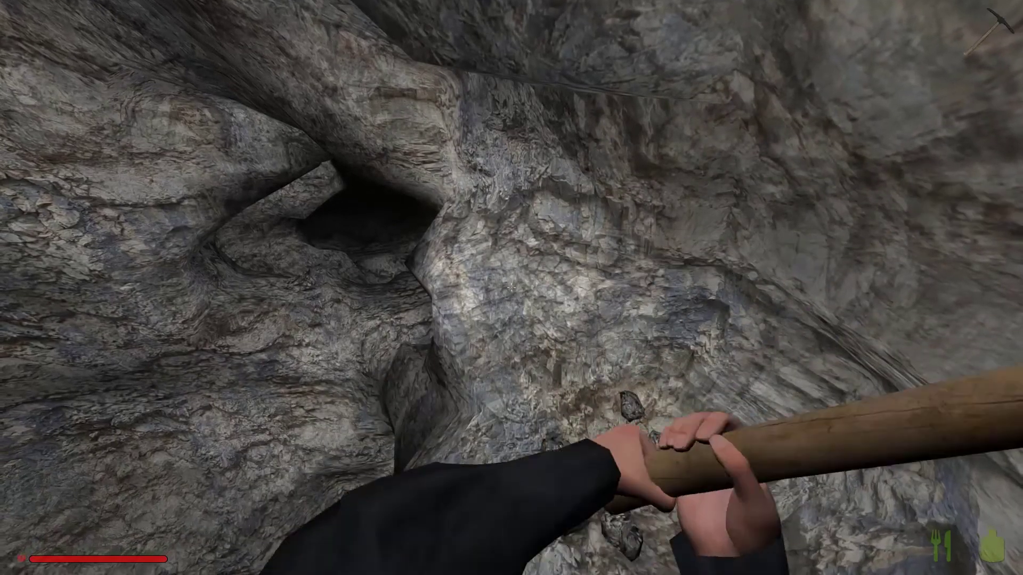
pyautogui.click(512, 288)
pyautogui.click(512, 288)
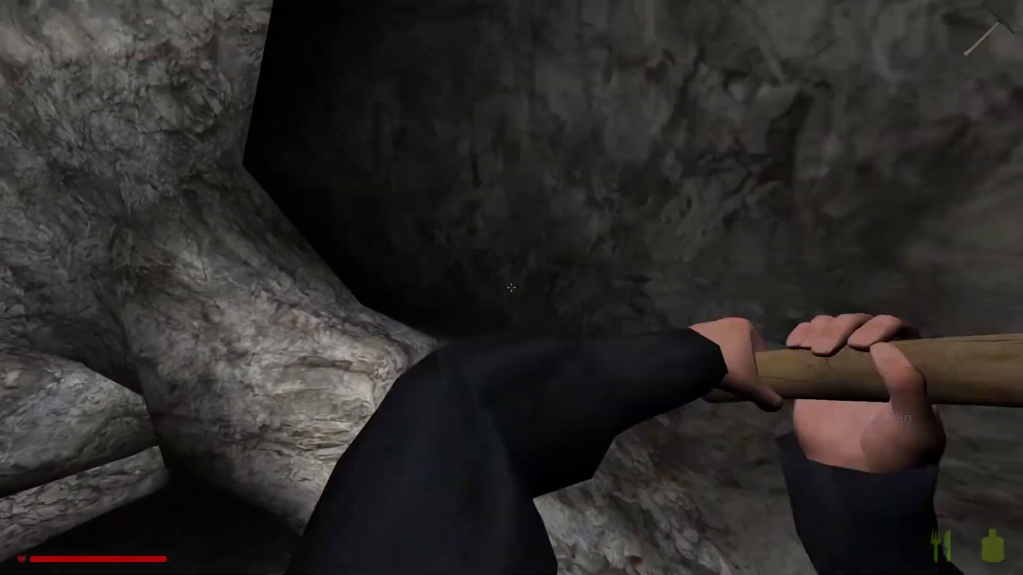
pyautogui.click(512, 288)
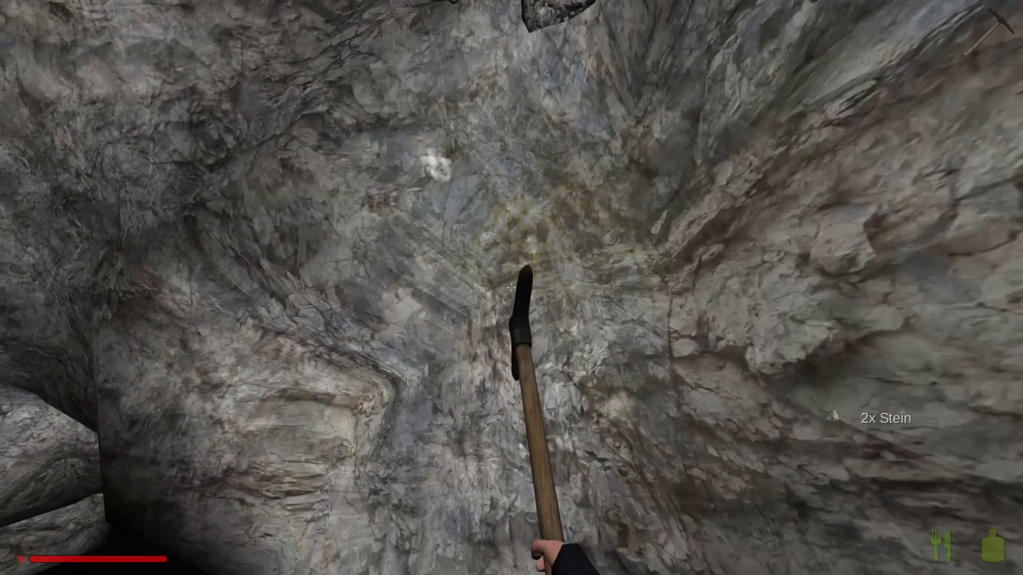
pyautogui.click(512, 288)
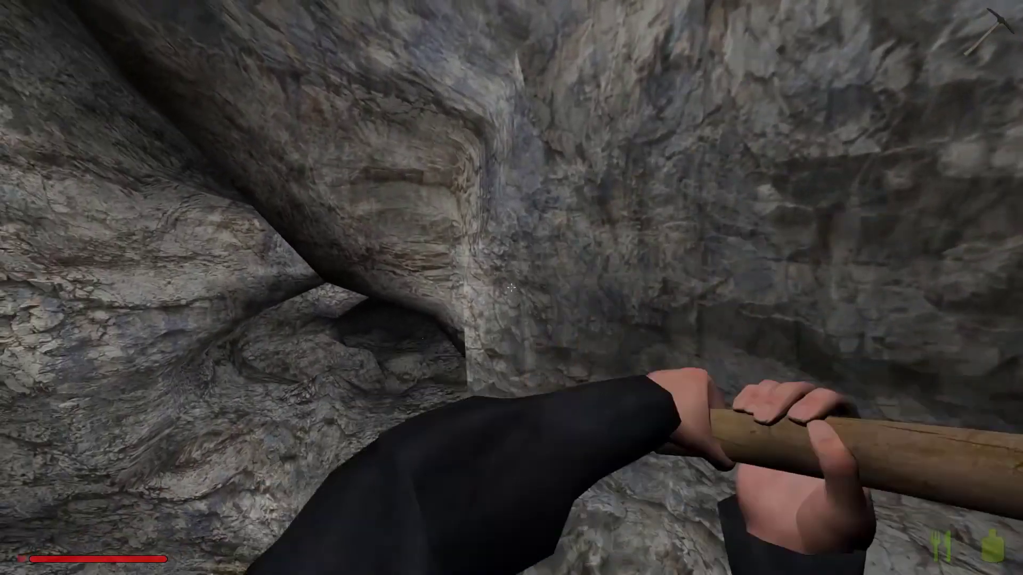
# - Carve away the upper and lower walls until the tunnel opens to daylight
pyautogui.click(511, 288)
pyautogui.click(511, 288)
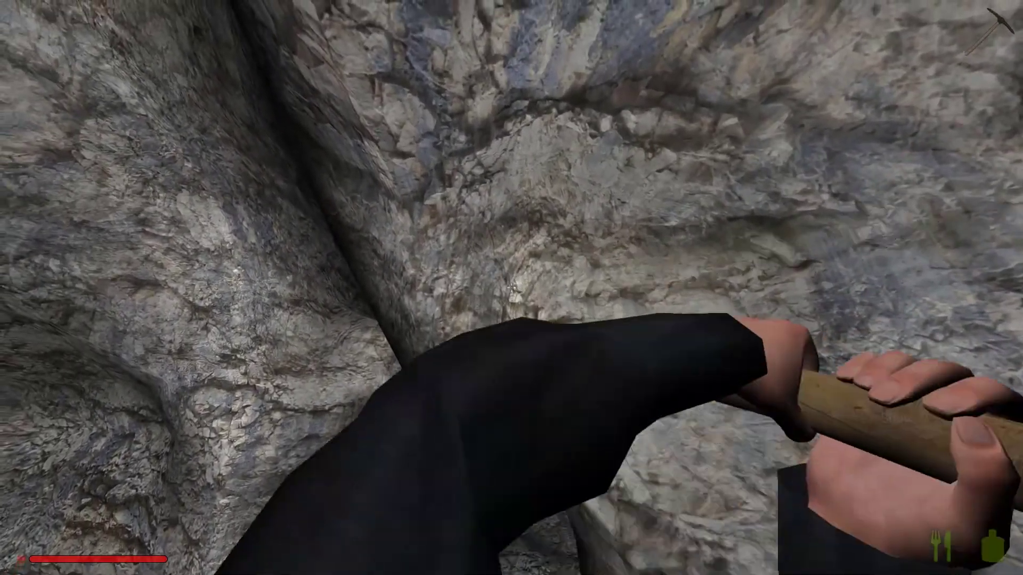
pyautogui.click(511, 288)
pyautogui.click(512, 289)
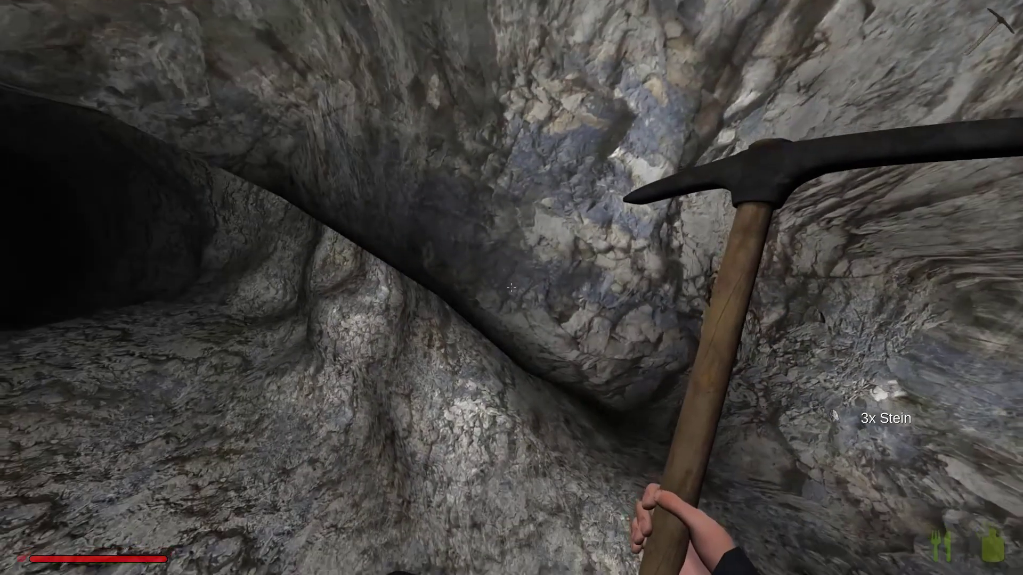
pyautogui.click(512, 288)
pyautogui.click(512, 288)
pyautogui.click(511, 288)
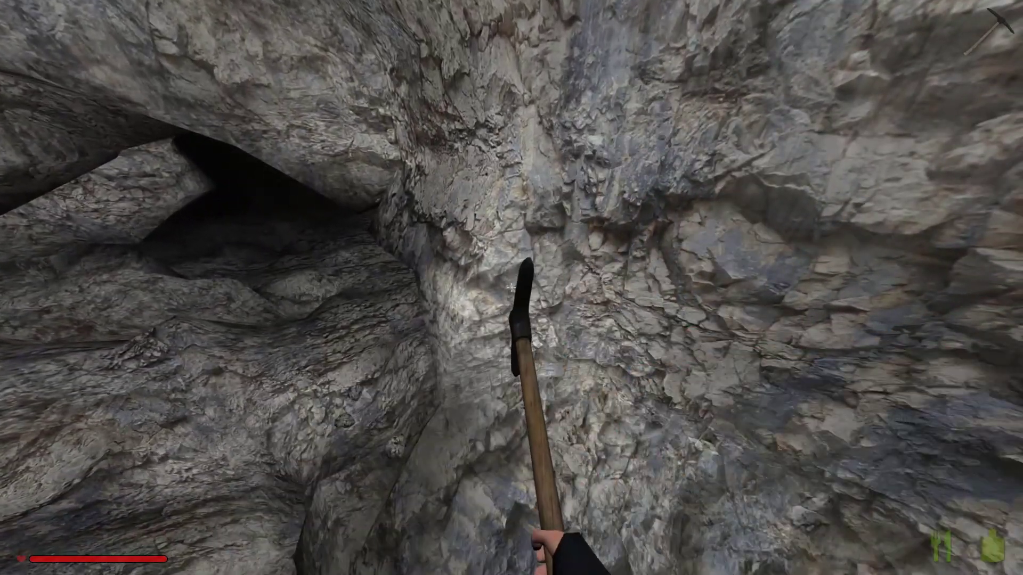
pyautogui.click(511, 289)
pyautogui.click(511, 288)
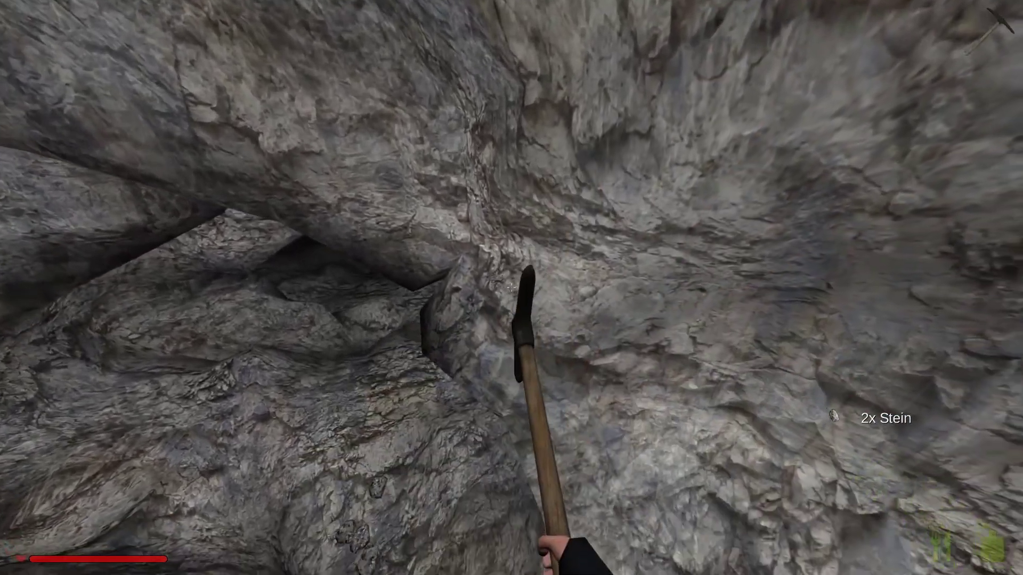
pyautogui.click(511, 287)
pyautogui.click(512, 288)
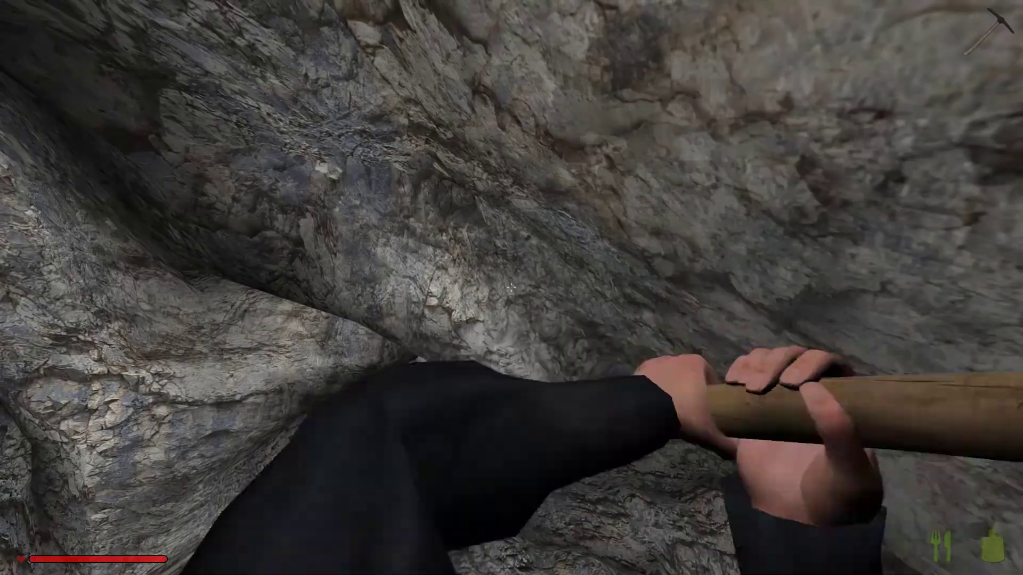
pyautogui.click(512, 288)
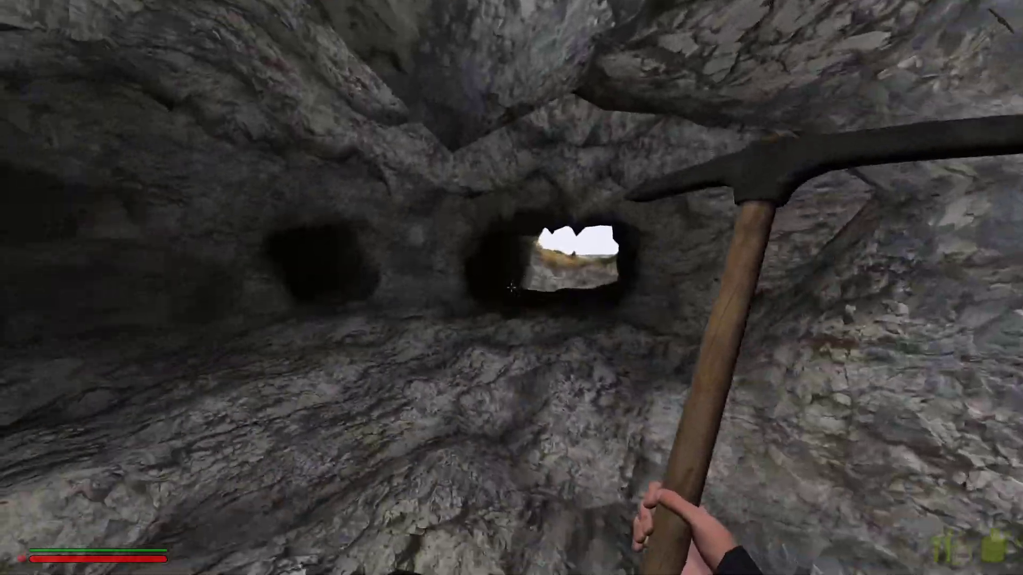
# - Mine two more stone chunks from the cave walls, moving through the tunnel toward daylight
pyautogui.click(512, 288)
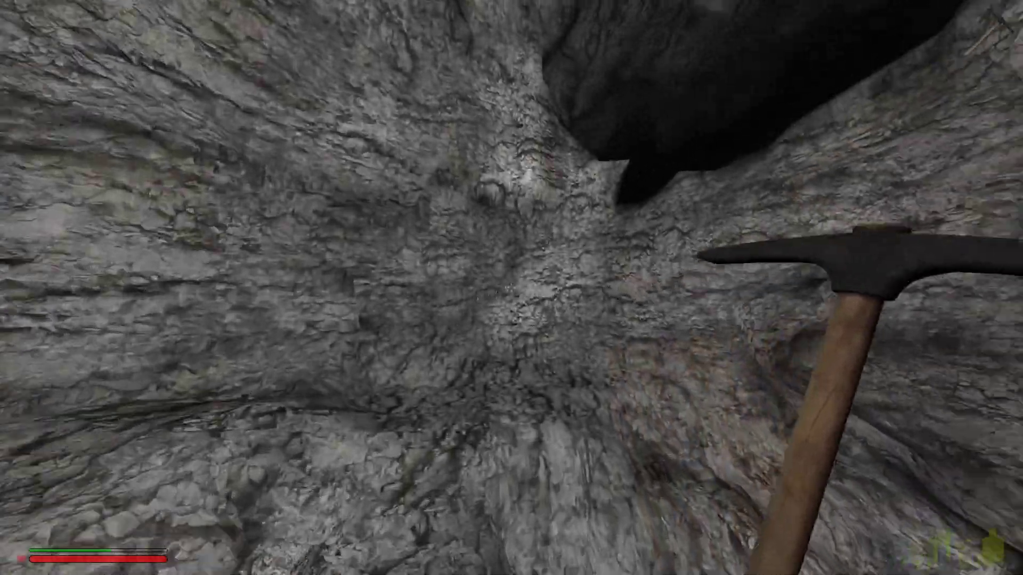
pyautogui.click(512, 288)
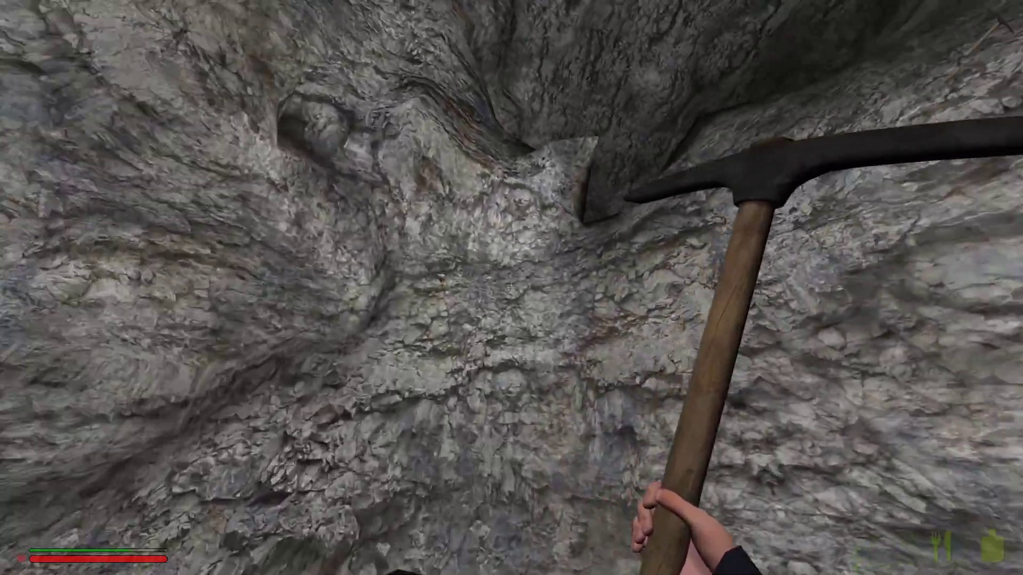
pyautogui.click(512, 288)
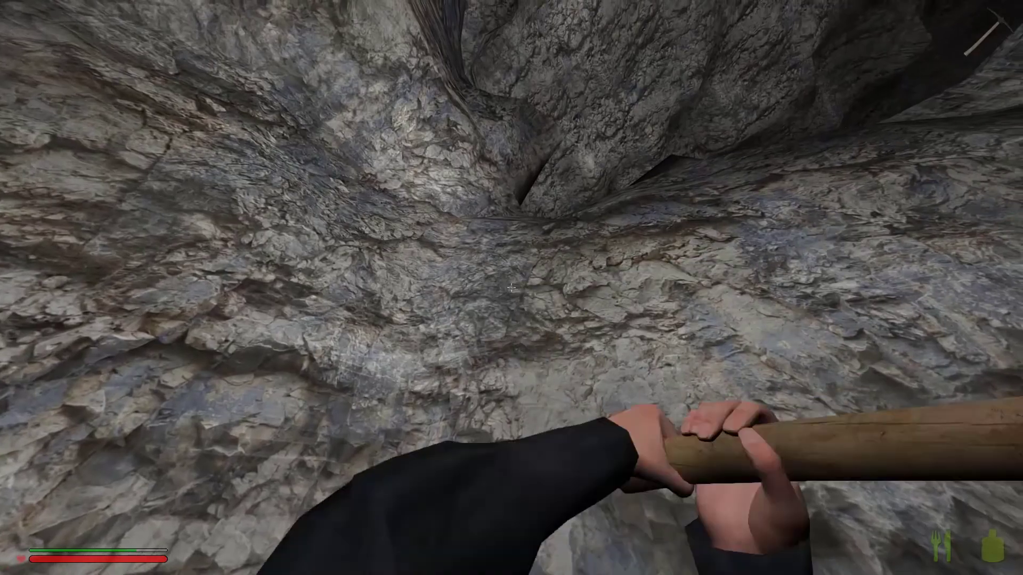
pyautogui.click(511, 287)
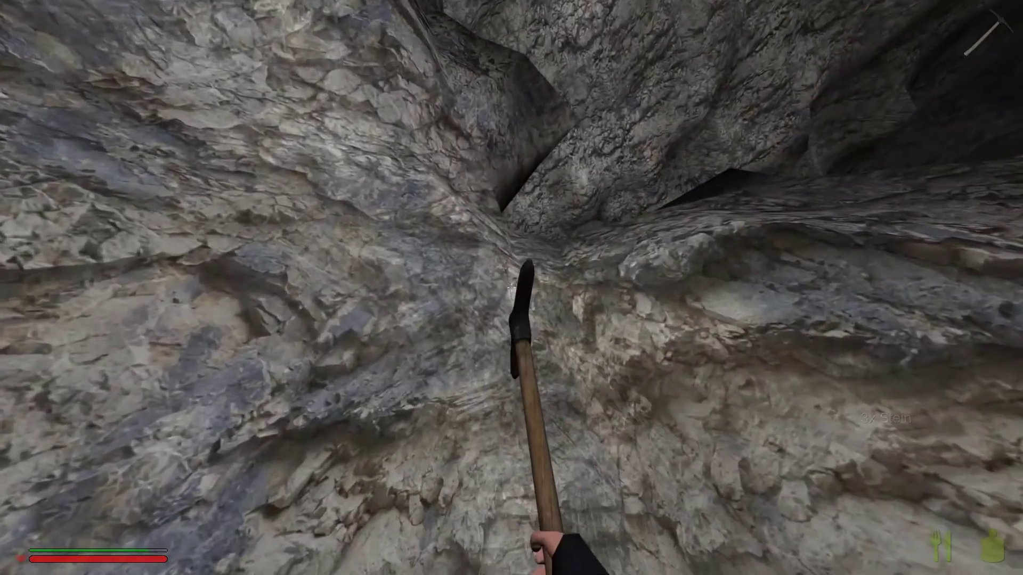
pyautogui.click(512, 288)
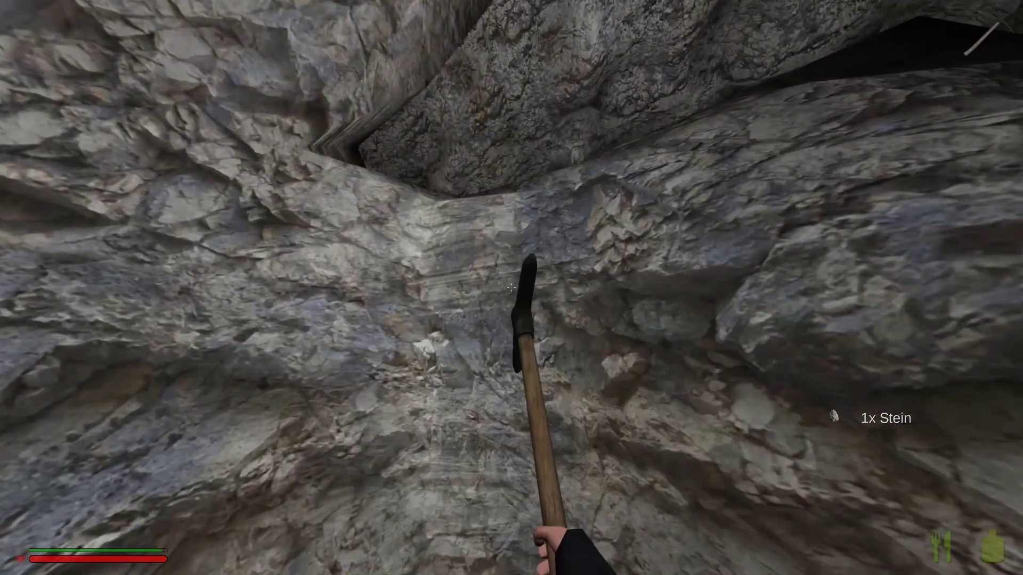
pyautogui.click(512, 289)
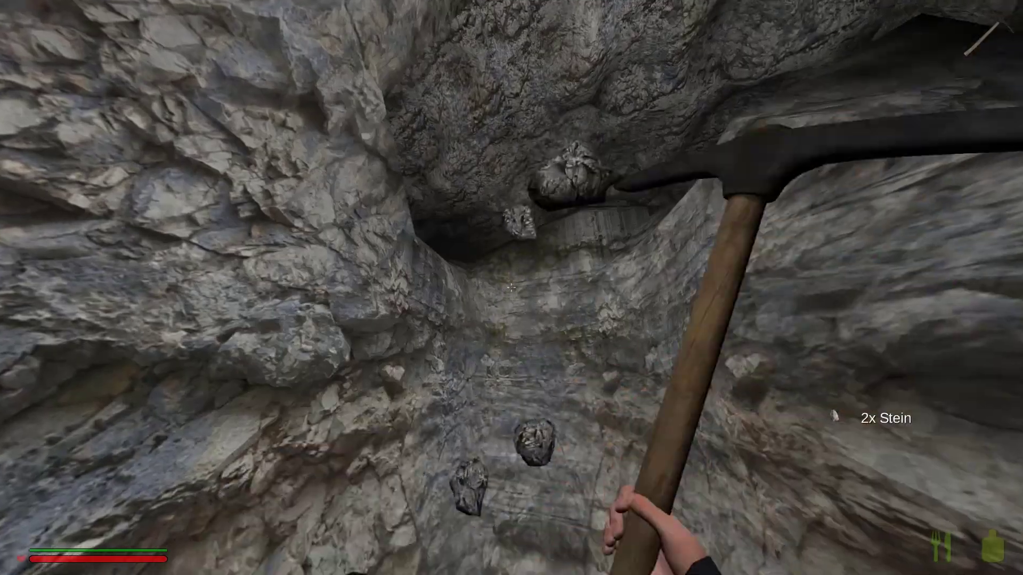
pyautogui.press('w')
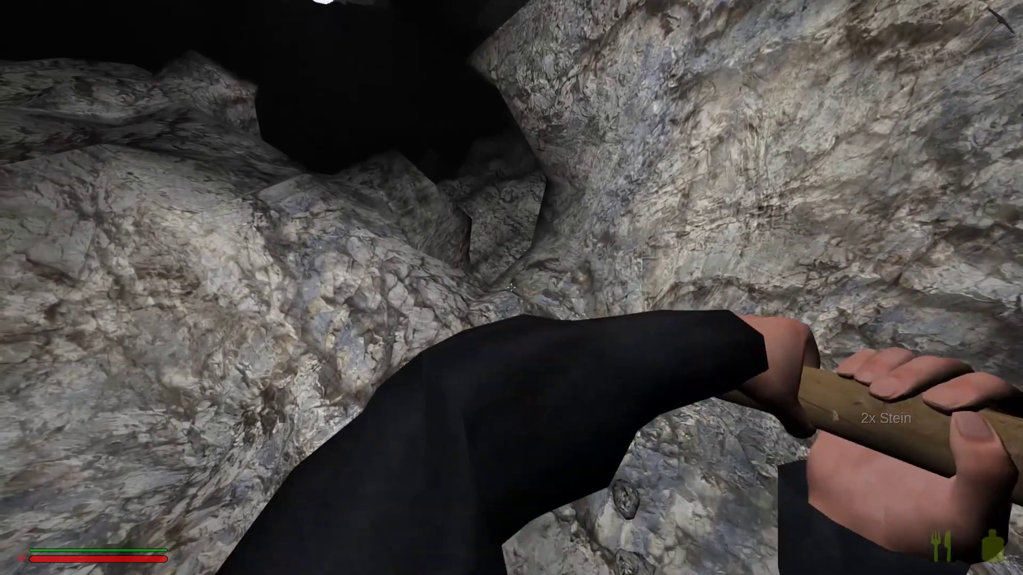
pyautogui.click(512, 288)
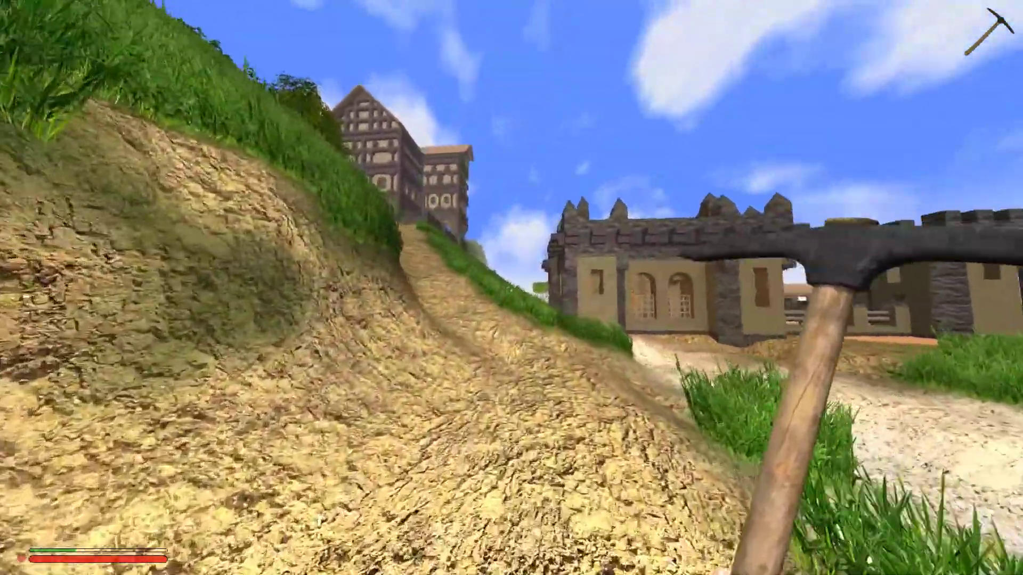
# - Eat a tomato from hotbar slot 2 while climbing the sandy hill path to the courtyard
pyautogui.click(512, 288)
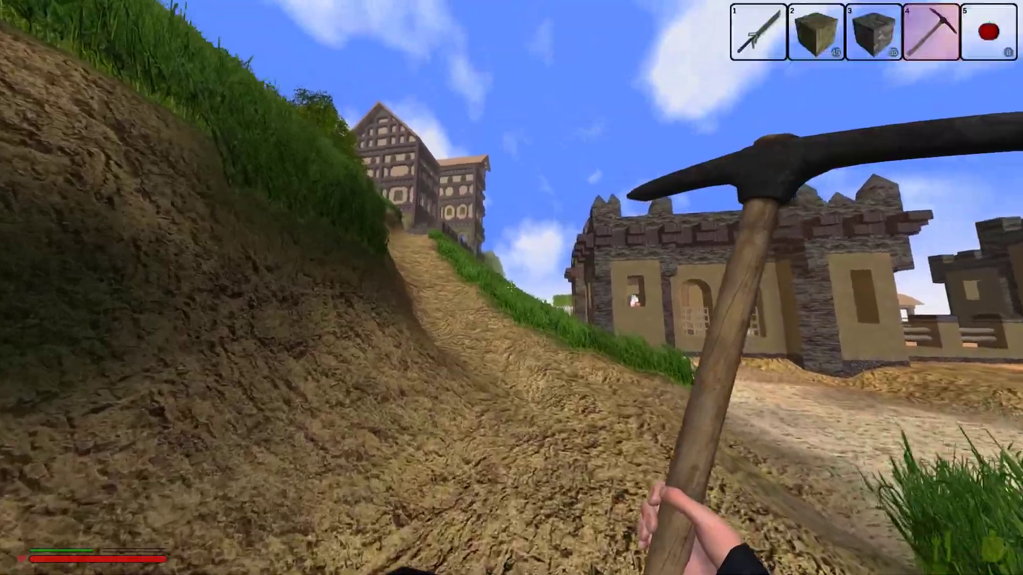
pyautogui.press('2')
pyautogui.press('w')
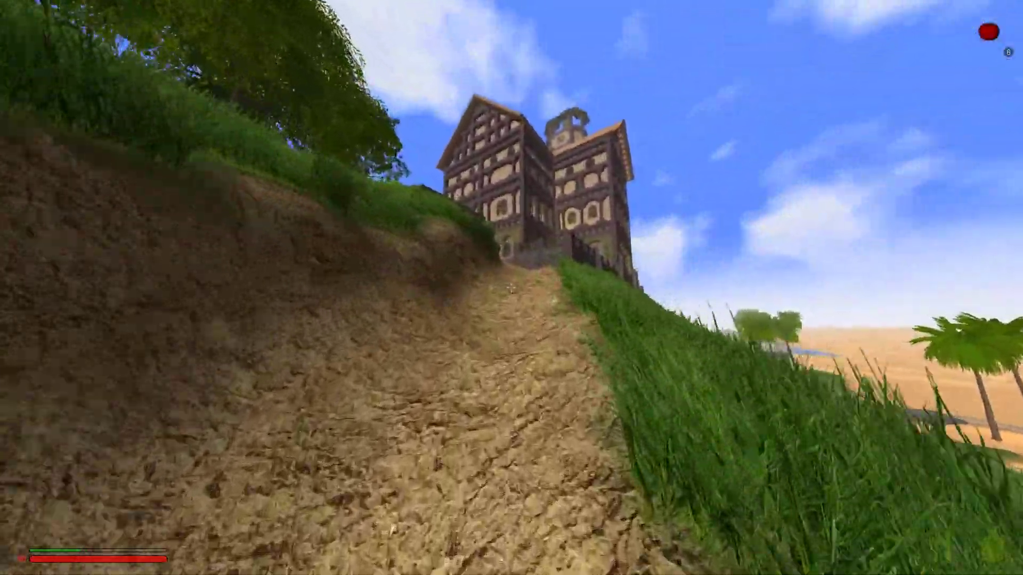
pyautogui.press('w')
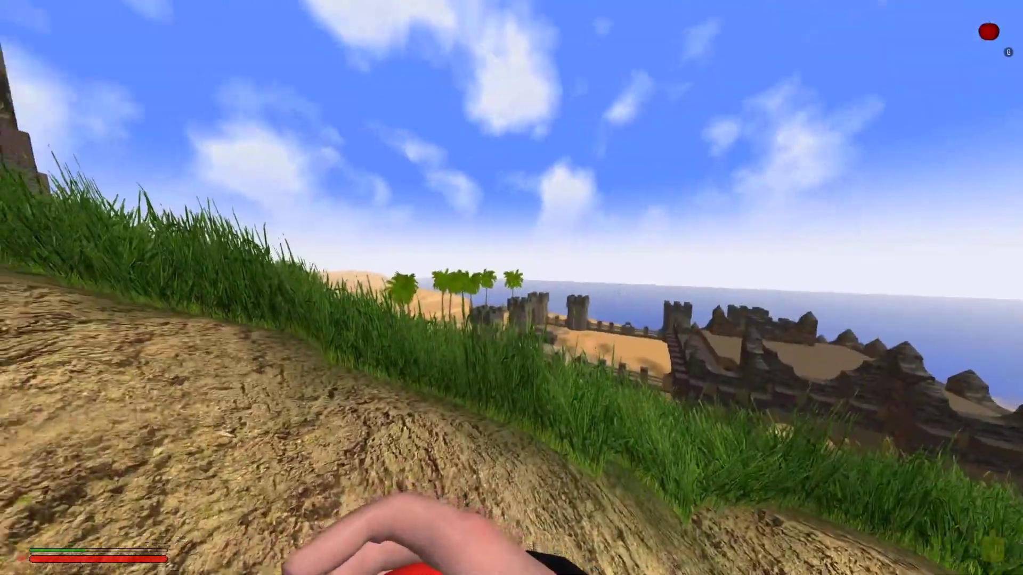
pyautogui.click(511, 288)
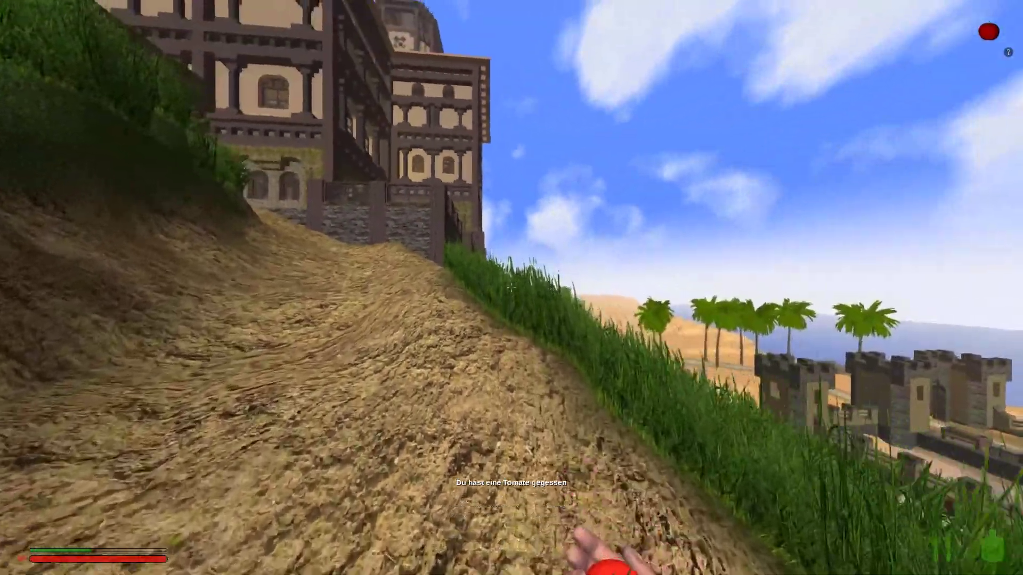
pyautogui.press('w')
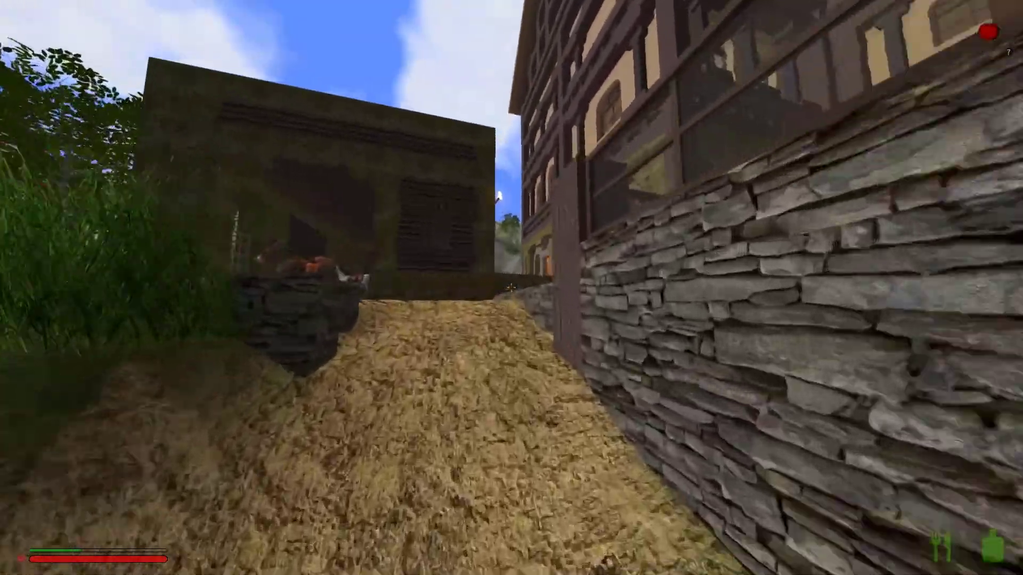
# - Walk along the terrace past the grill and tables to the sea view
pyautogui.press('w')
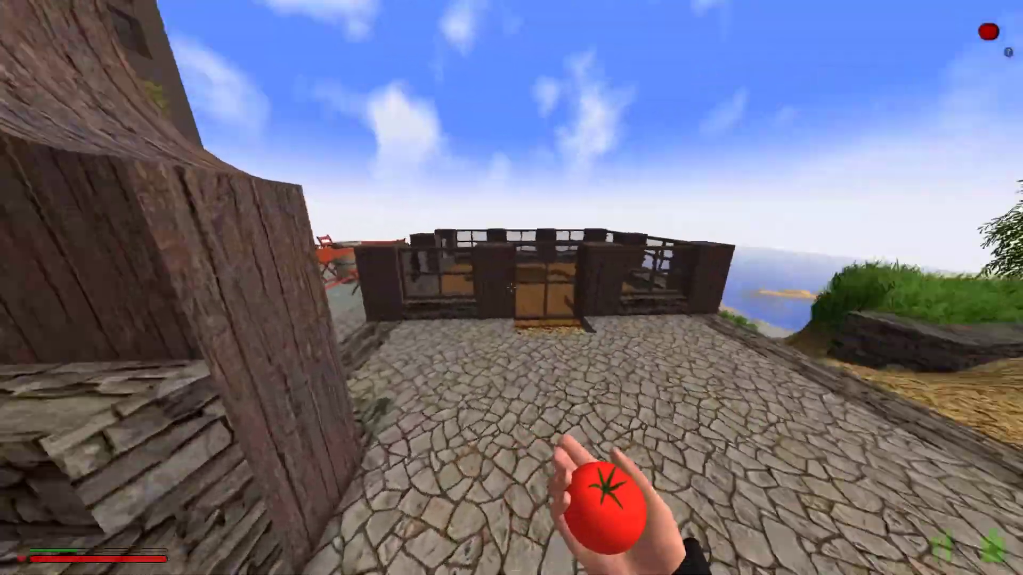
pyautogui.press('w')
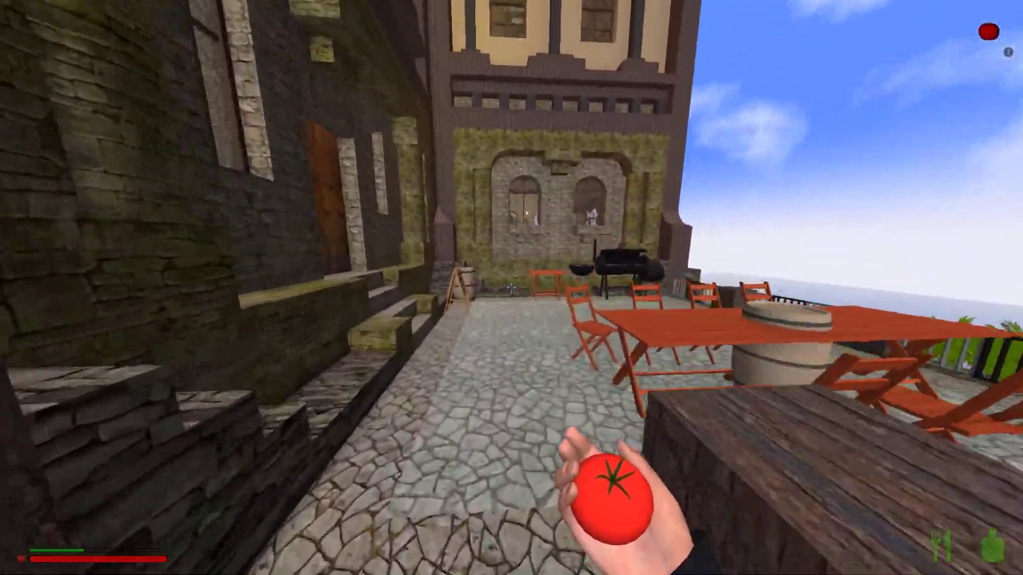
pyautogui.press('w')
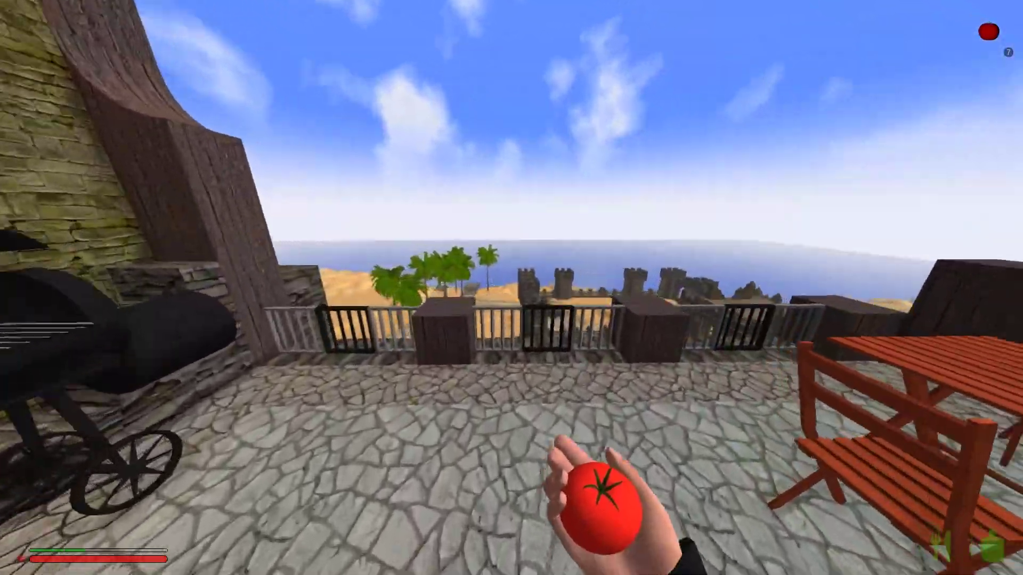
pyautogui.press('w')
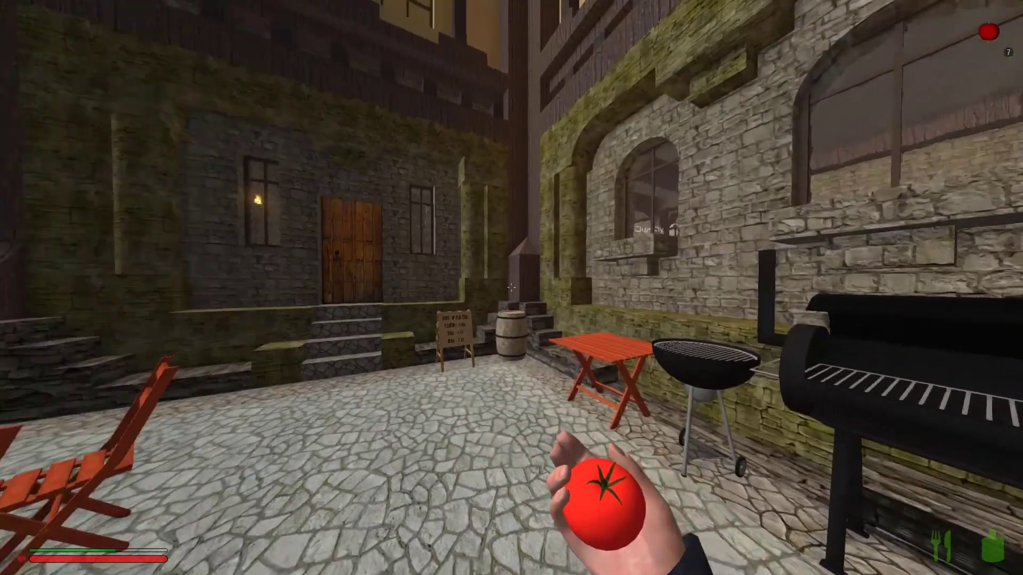
# - Go through the wooden door and walk through the hall past the figure
pyautogui.press('w')
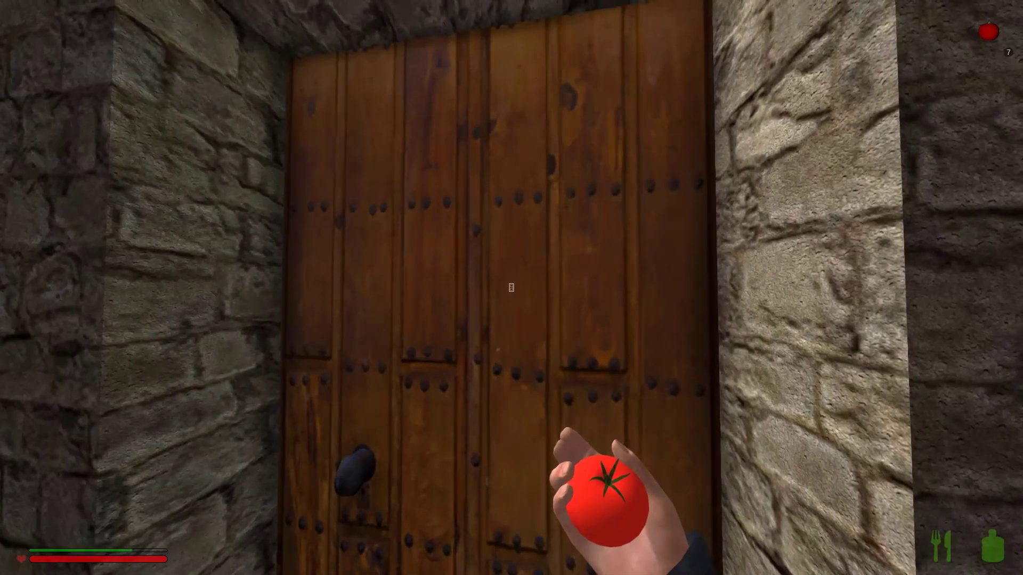
pyautogui.press('e')
pyautogui.press('w')
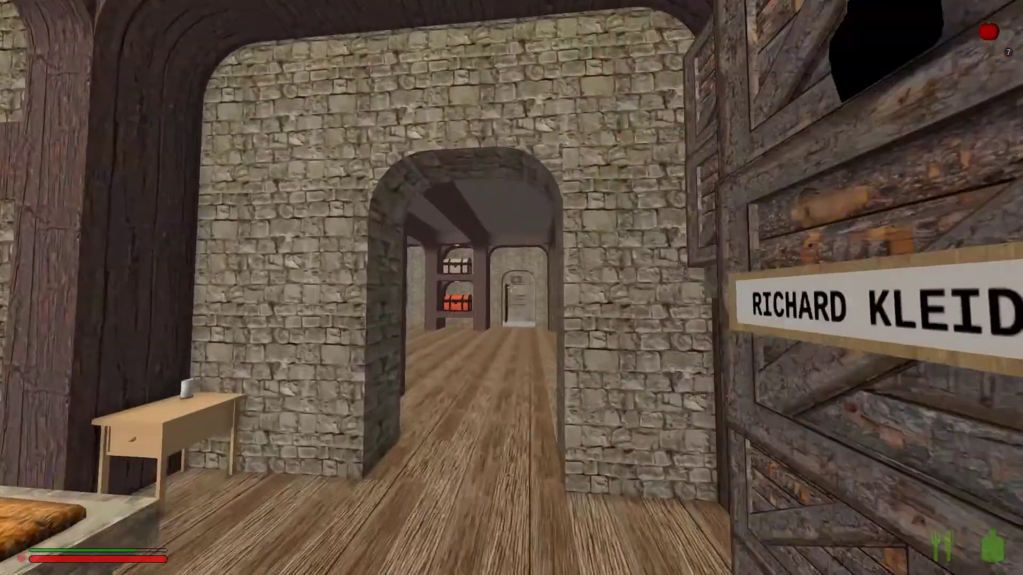
pyautogui.press('s')
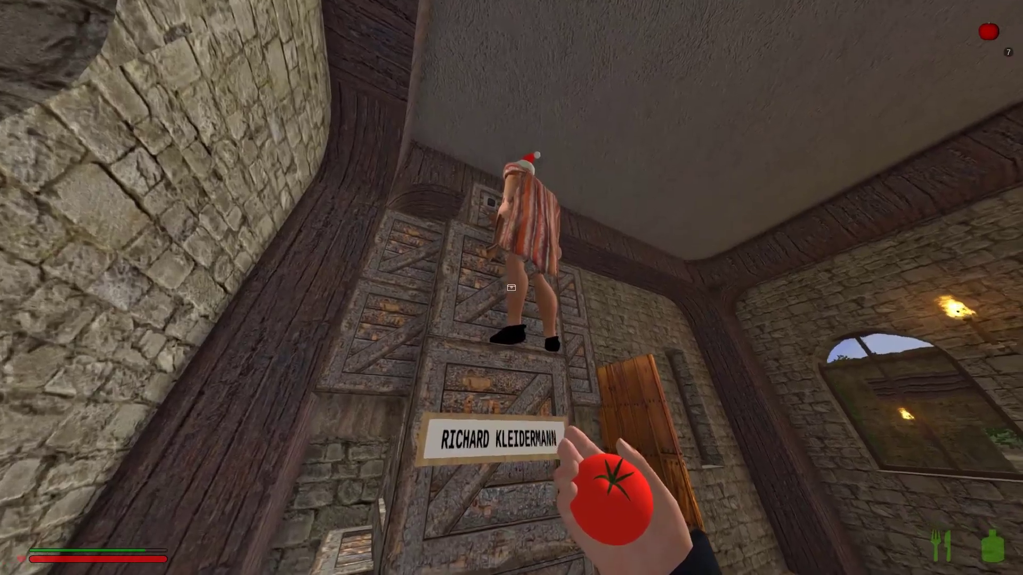
pyautogui.press('w')
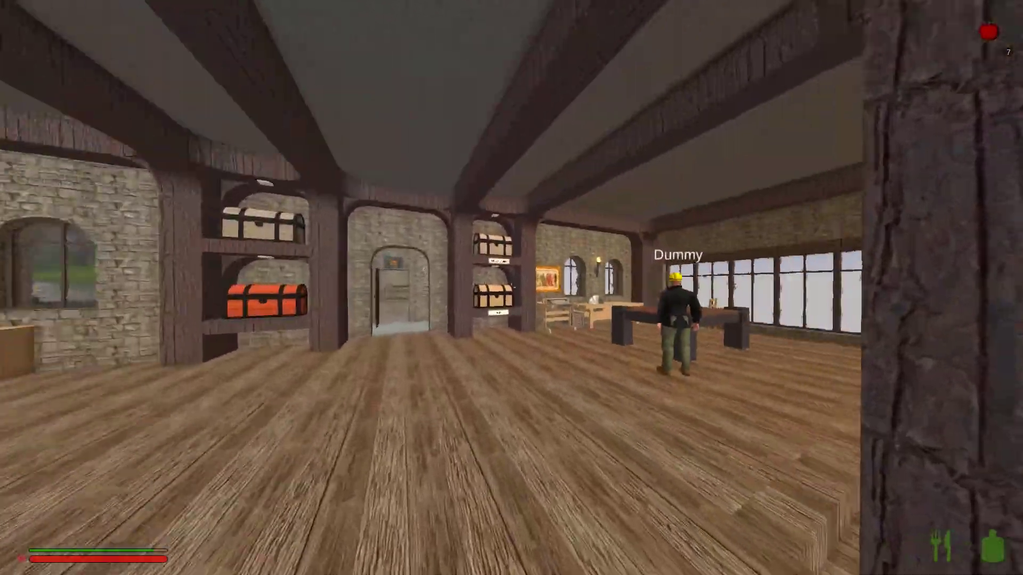
pyautogui.press('w')
# - Return to the courtyard and back away to view the tall timber-framed house
pyautogui.press('2')
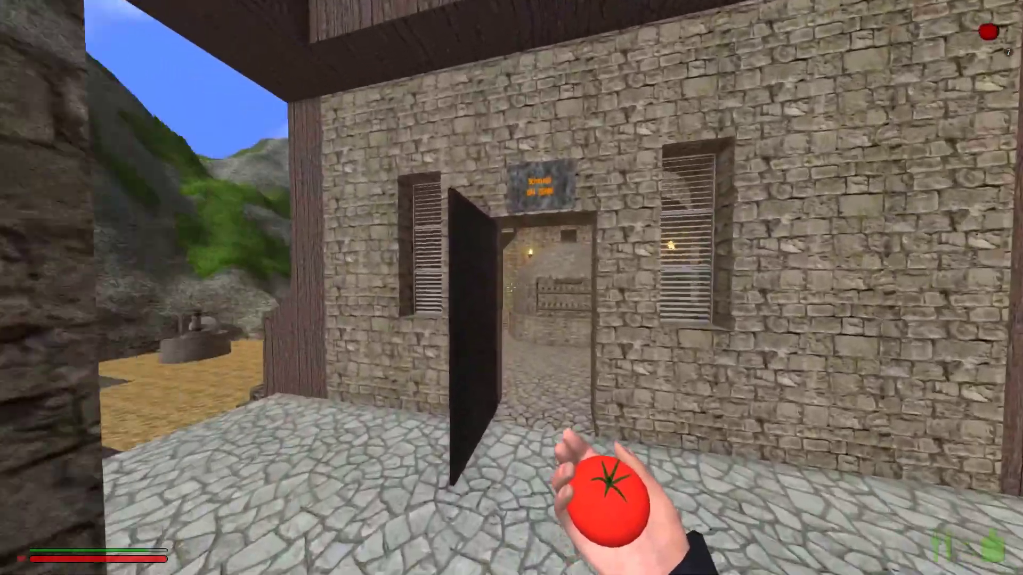
pyautogui.press('w')
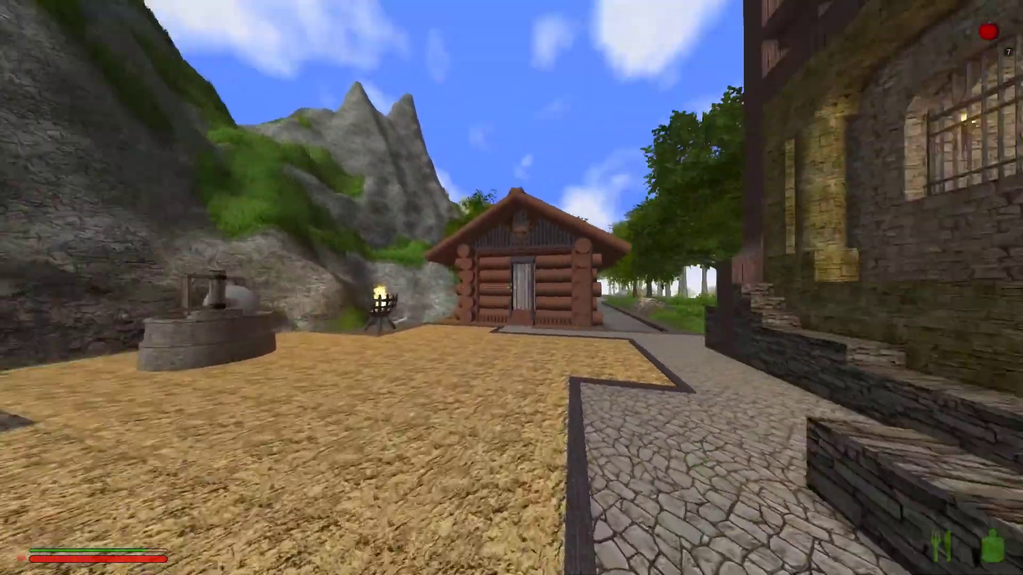
pyautogui.press('2')
pyautogui.press('w')
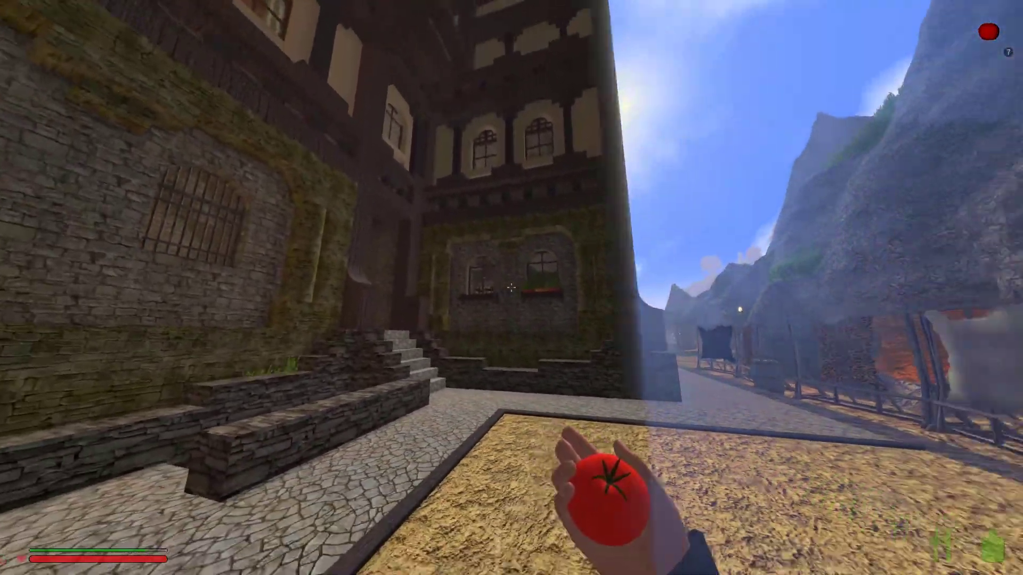
pyautogui.press('s')
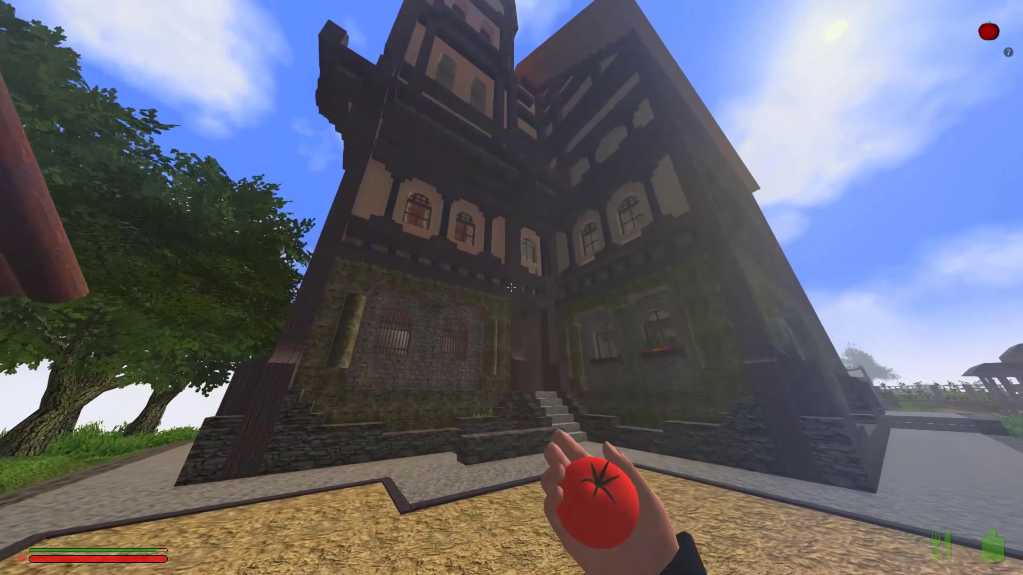
pyautogui.press('s')
pyautogui.press('s')
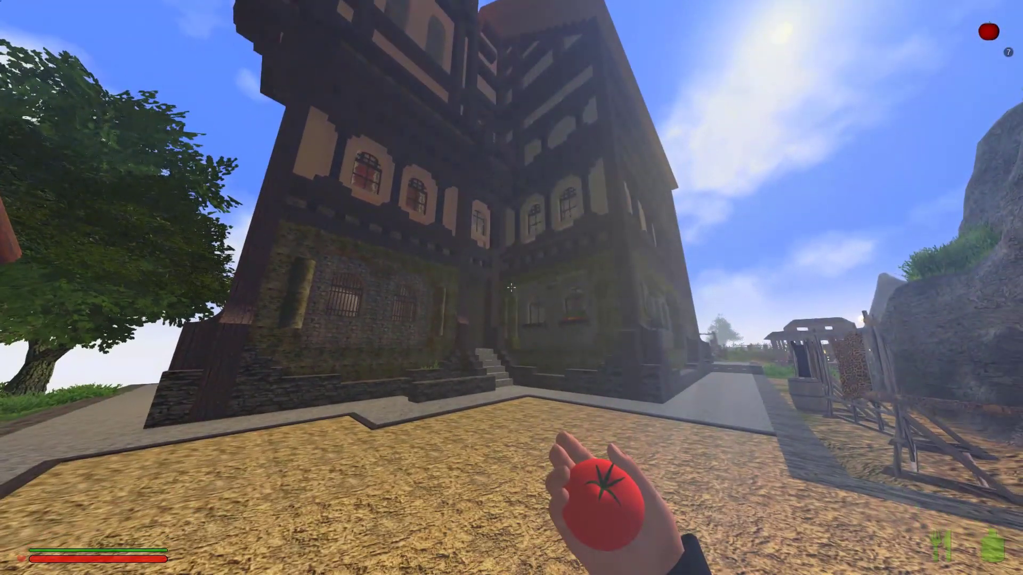